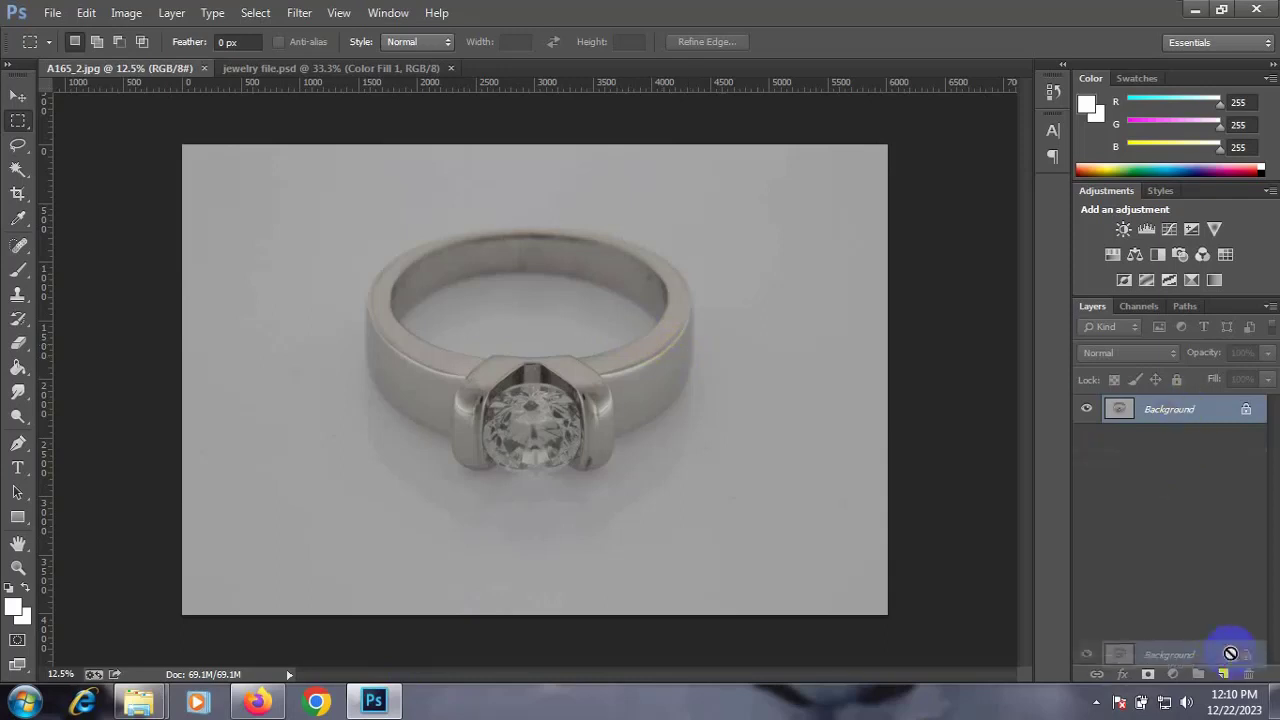
Duplicate the Background layer and add a new empty Layer 1 beneath the copy
{"action": "left_click_drag", "start_coordinate": [1170, 409], "coordinate": [1223, 674]}
{"action": "left_click", "coordinate": [1170, 437]}
{"action": "left_click", "coordinate": [1223, 674]}
Fill Layer 1 with white using the Paint Bucket
{"action": "left_click", "coordinate": [18, 367]}
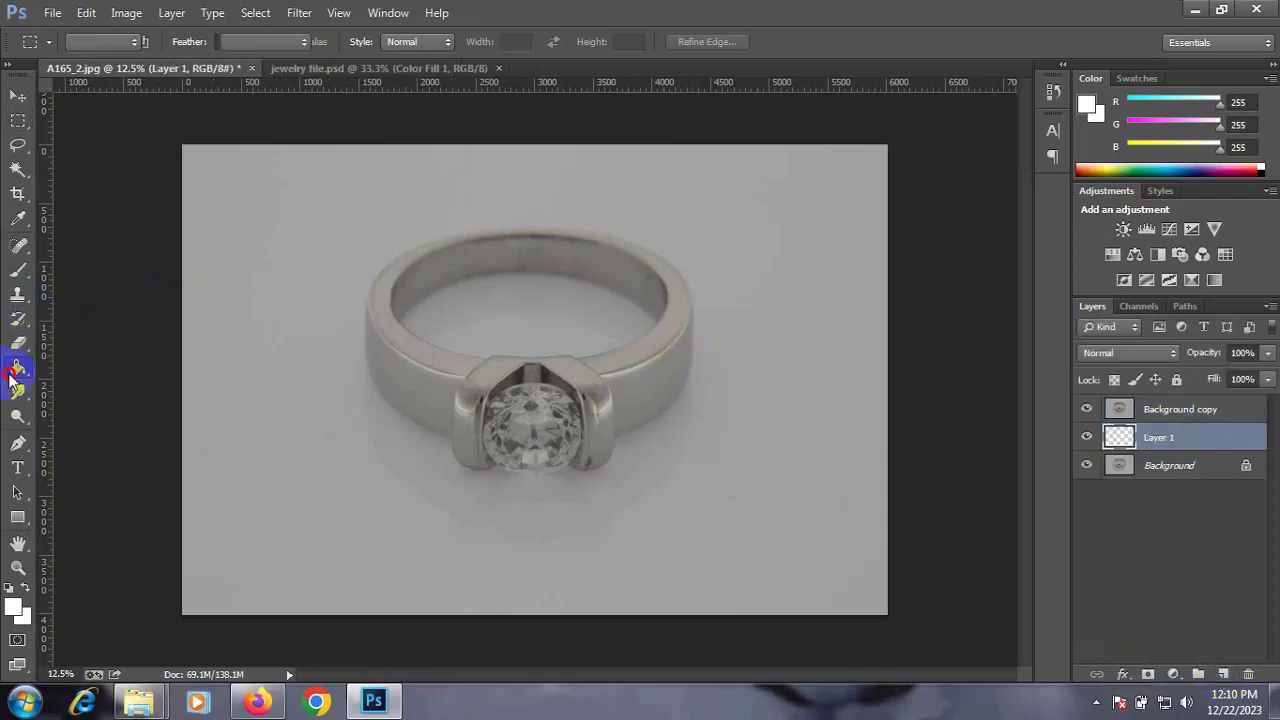
{"action": "right_click", "coordinate": [18, 367]}
{"action": "left_click", "coordinate": [86, 388]}
{"action": "left_click", "coordinate": [14, 606]}
{"action": "left_click", "coordinate": [955, 108]}
{"action": "left_click", "coordinate": [714, 312]}
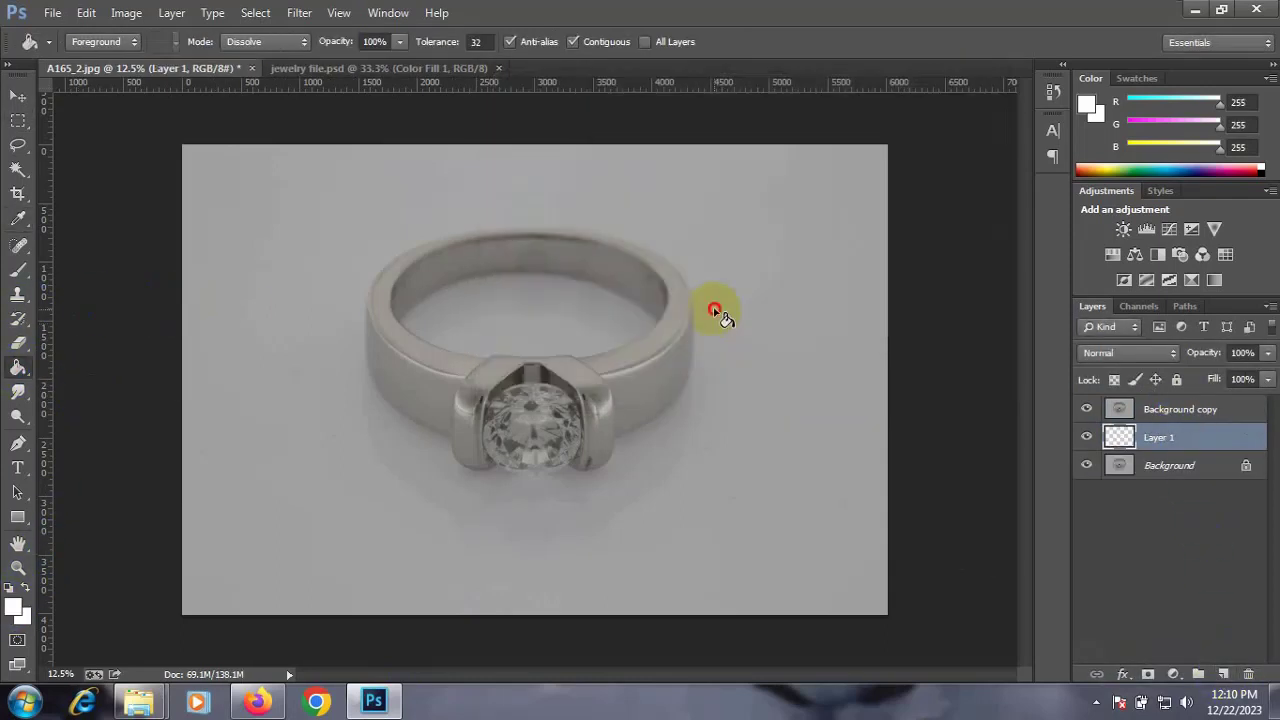
Select Background copy, pick the Pen tool and zoom in on the ring
{"action": "left_click", "coordinate": [1170, 409]}
{"action": "left_click", "coordinate": [18, 443]}
{"action": "left_click", "coordinate": [90, 441]}
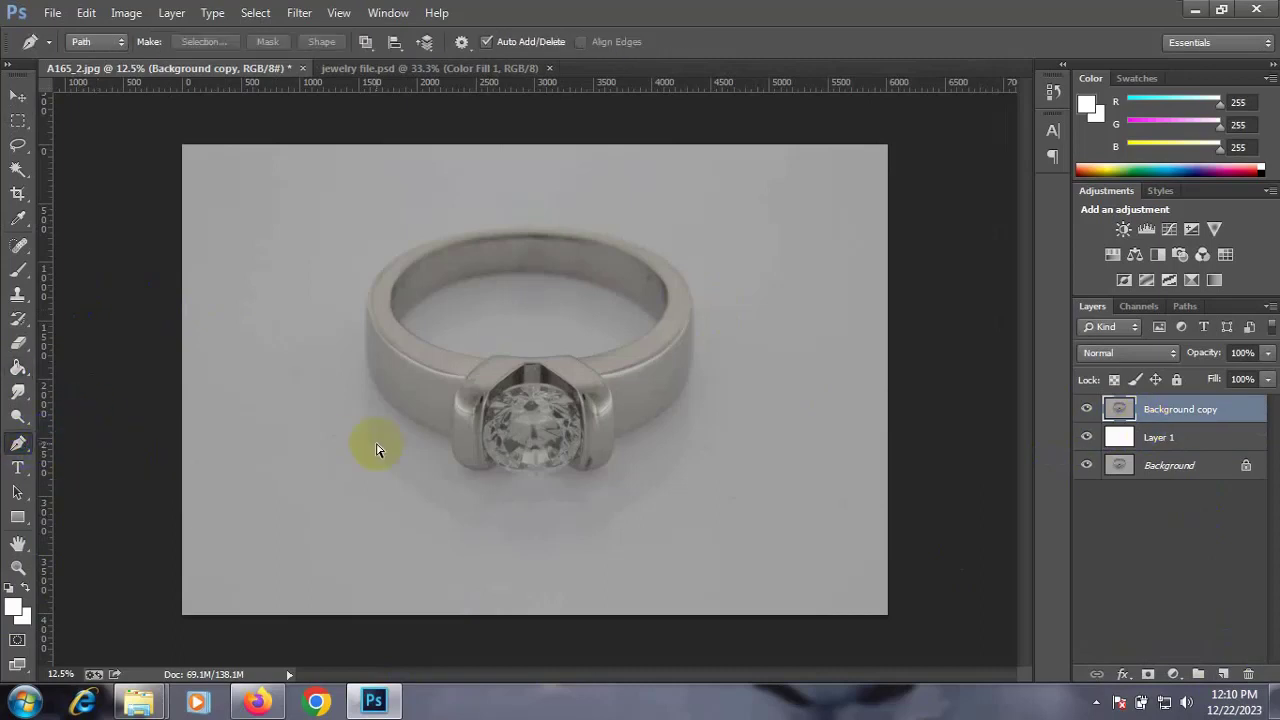
{"action": "key", "text": "ctrl+plus"}
{"action": "key", "text": "ctrl+plus"}
{"action": "key", "text": "ctrl+plus"}
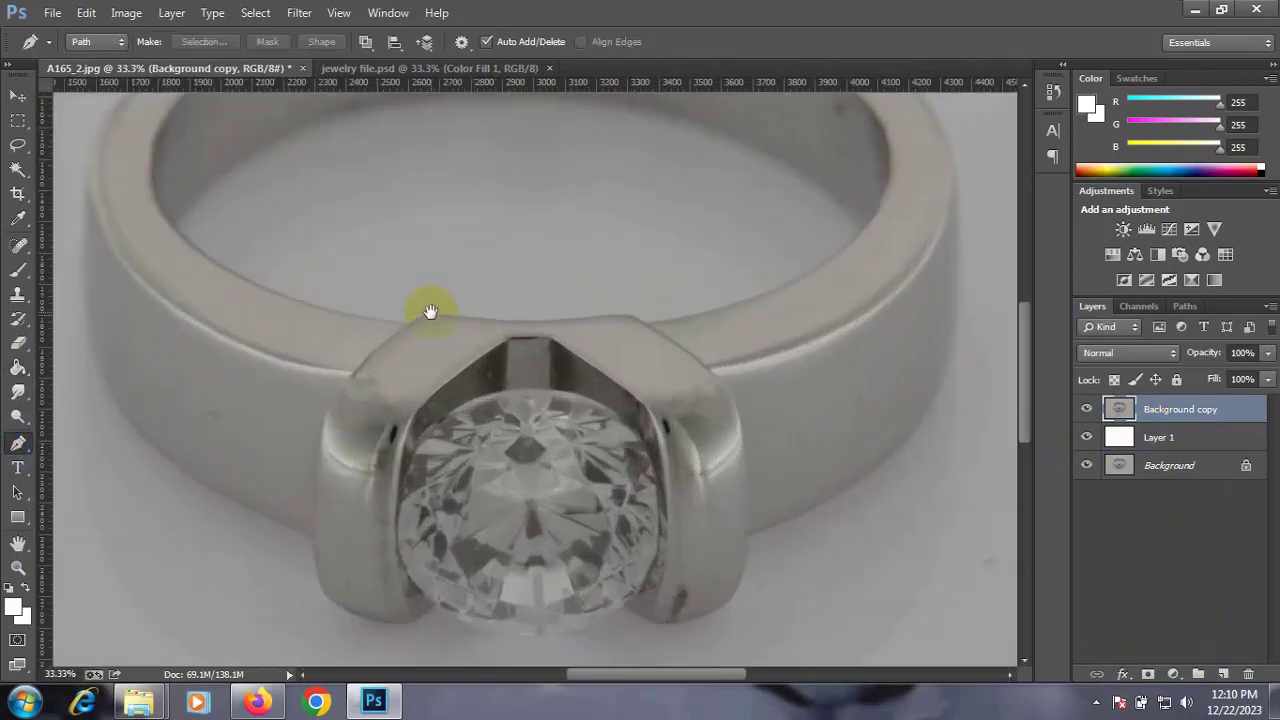
Start the pen outline along the ring's inner rim and front edge
{"action": "left_click_drag", "start_coordinate": [430, 311], "coordinate": [475, 406]}
{"action": "left_click", "coordinate": [220, 316]}
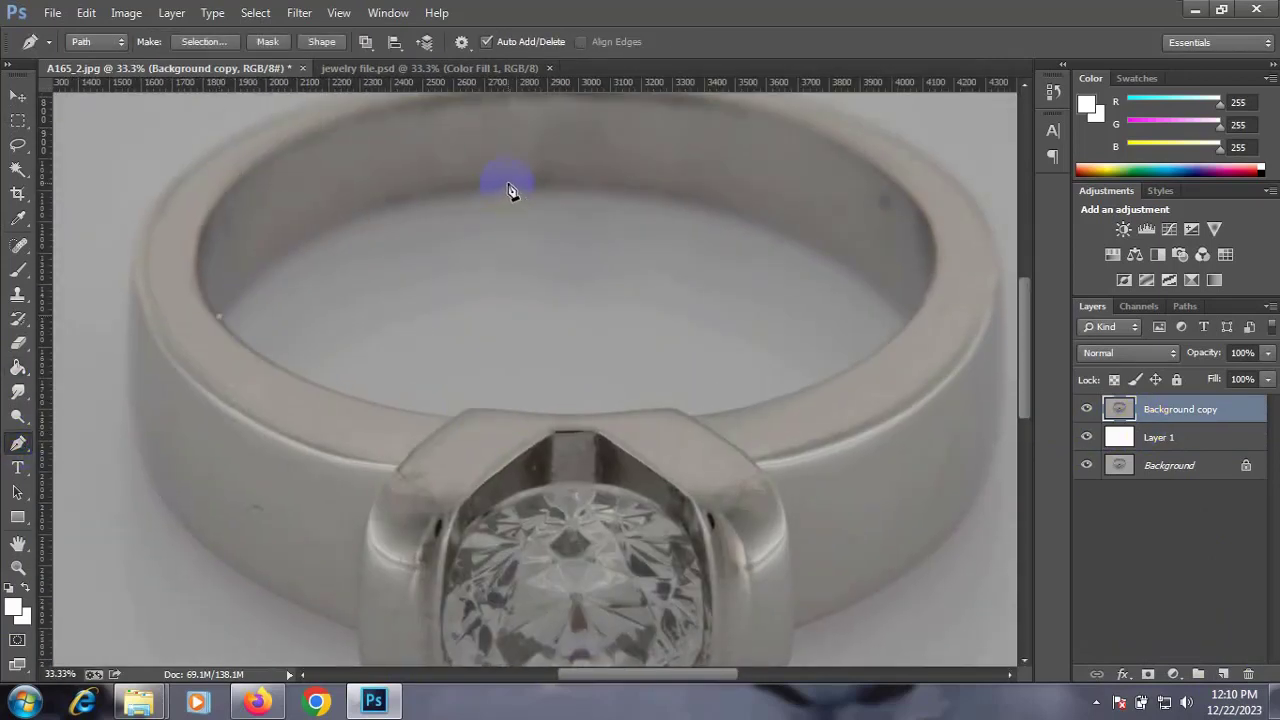
{"action": "left_click_drag", "start_coordinate": [566, 184], "coordinate": [700, 174]}
{"action": "left_click_drag", "start_coordinate": [509, 190], "coordinate": [503, 238]}
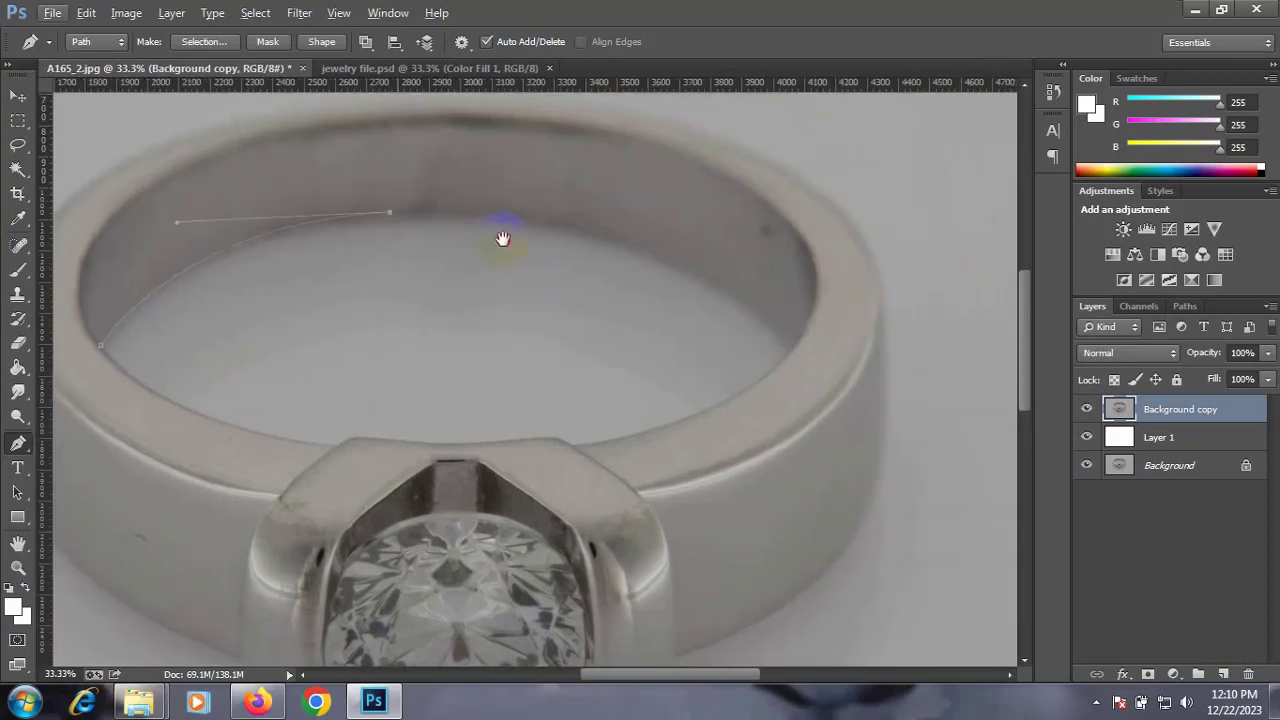
{"action": "left_click_drag", "start_coordinate": [791, 347], "coordinate": [899, 492]}
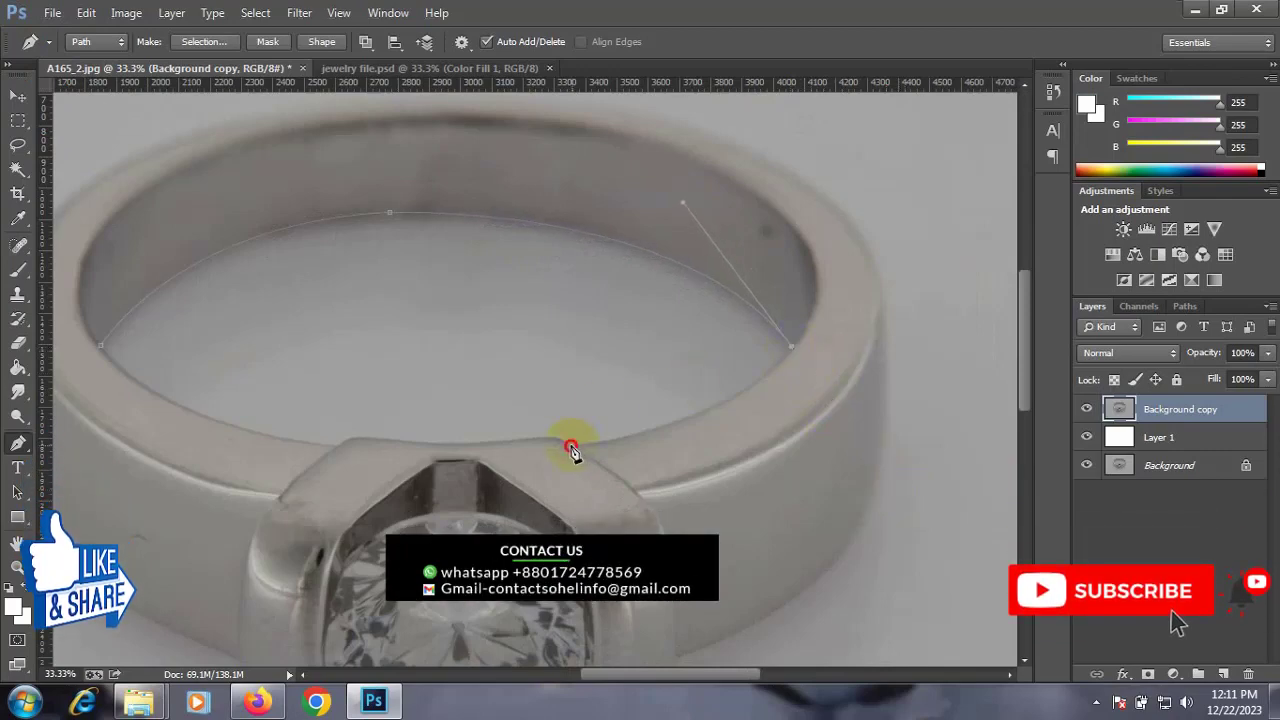
{"action": "left_click_drag", "start_coordinate": [650, 434], "coordinate": [545, 443]}
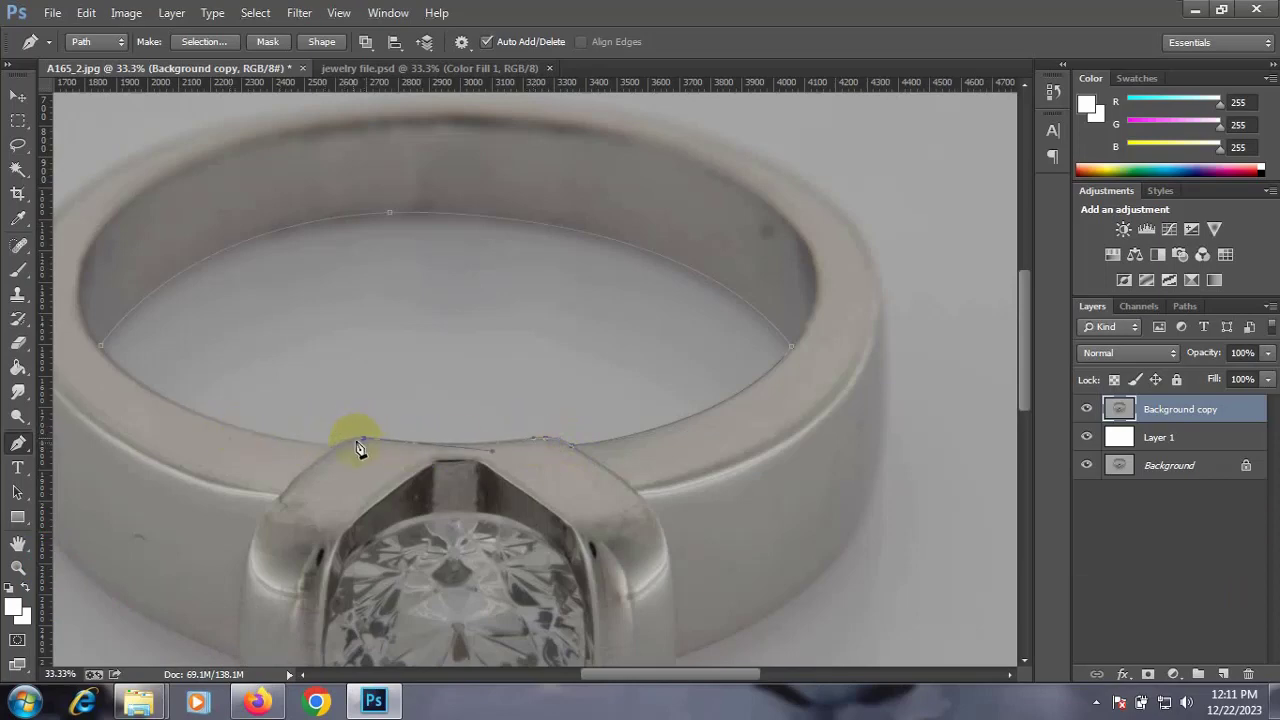
Continue the outline around the ring's outer left edge and lower setting
{"action": "scroll", "coordinate": [366, 409], "scroll_direction": "left", "scroll_amount": 3}
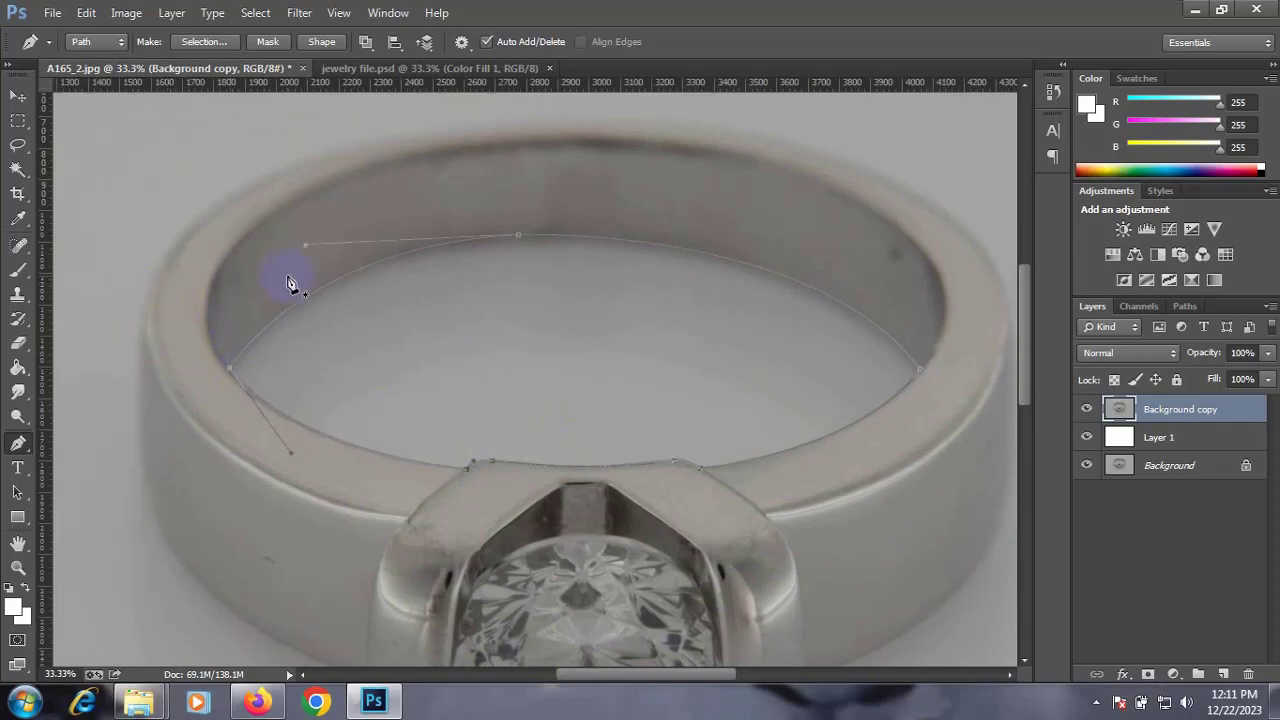
{"action": "left_click_drag", "start_coordinate": [262, 292], "coordinate": [248, 262]}
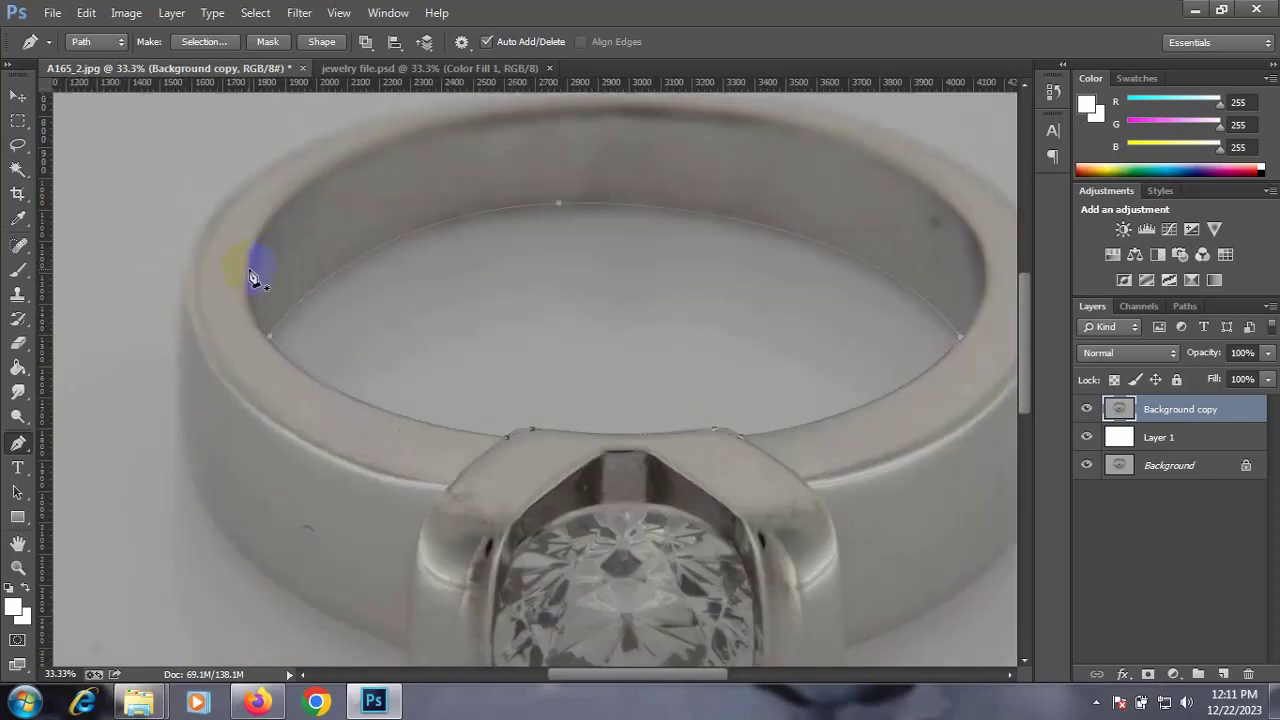
{"action": "scroll", "coordinate": [193, 325], "scroll_direction": "down", "scroll_amount": 1}
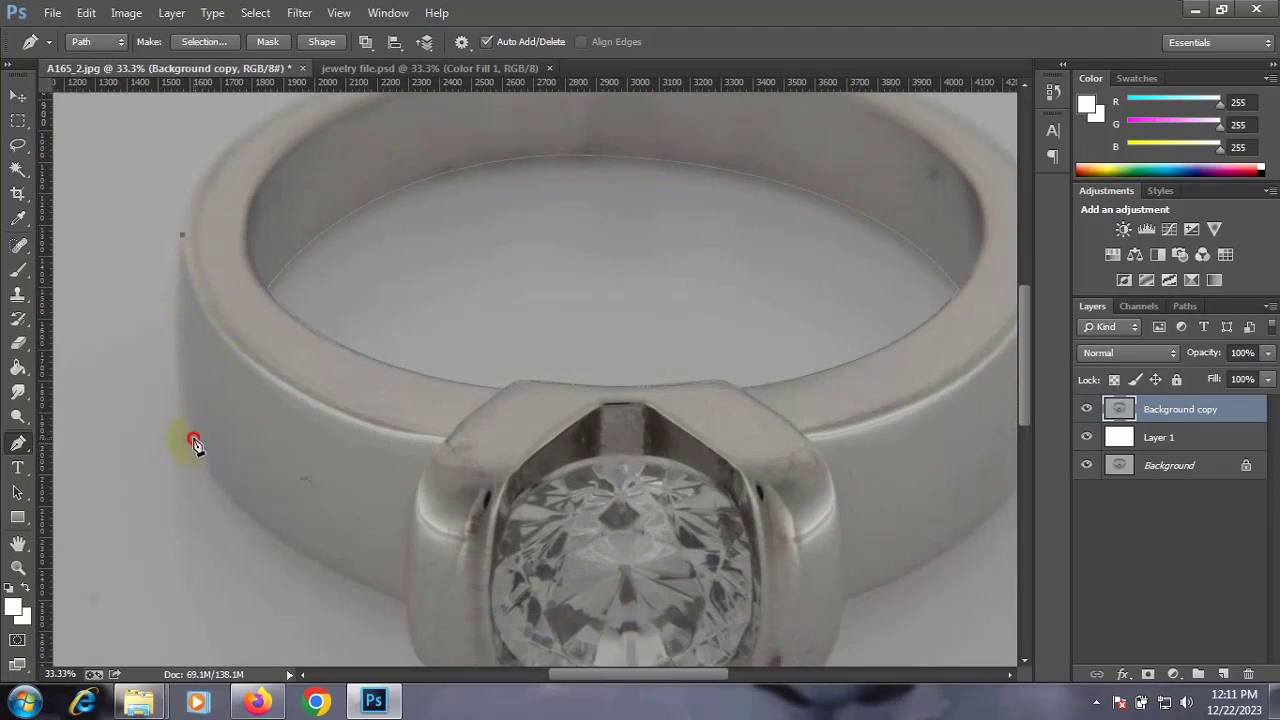
{"action": "left_click", "coordinate": [214, 502]}
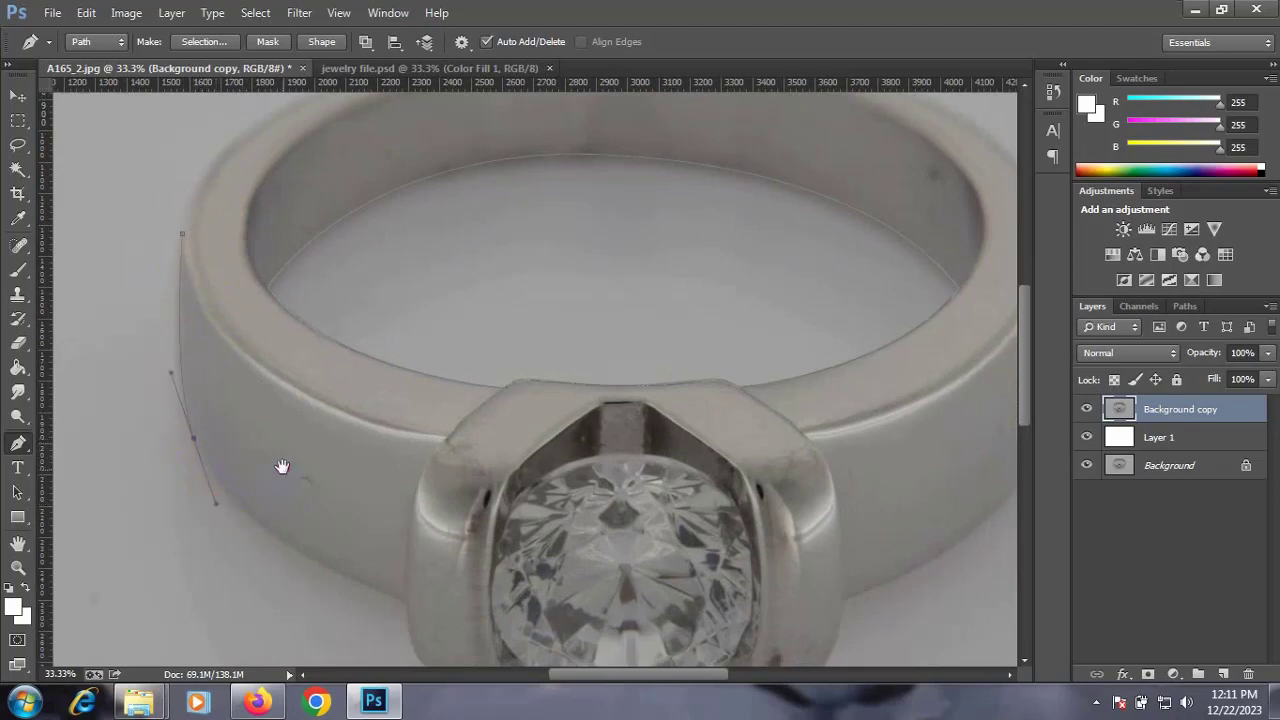
{"action": "scroll", "coordinate": [300, 480], "scroll_direction": "down", "scroll_amount": 1}
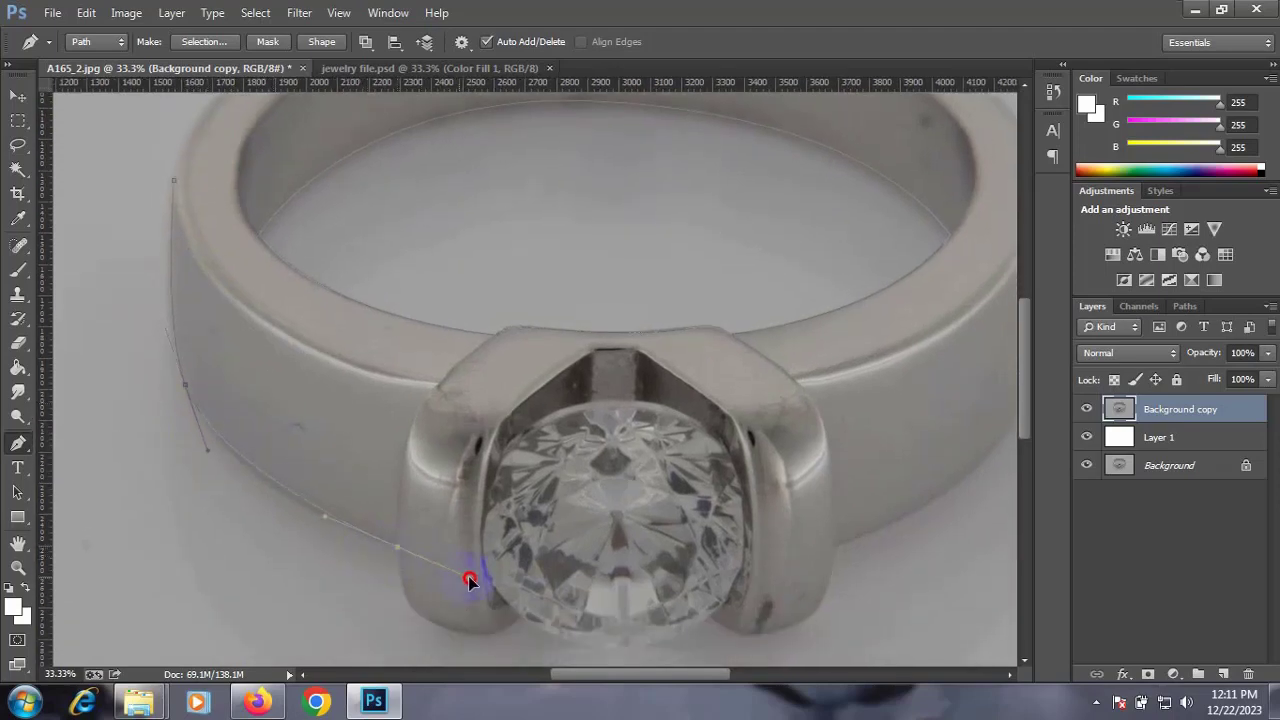
{"action": "left_click", "coordinate": [398, 553]}
{"action": "scroll", "coordinate": [430, 468], "scroll_direction": "down", "scroll_amount": 2}
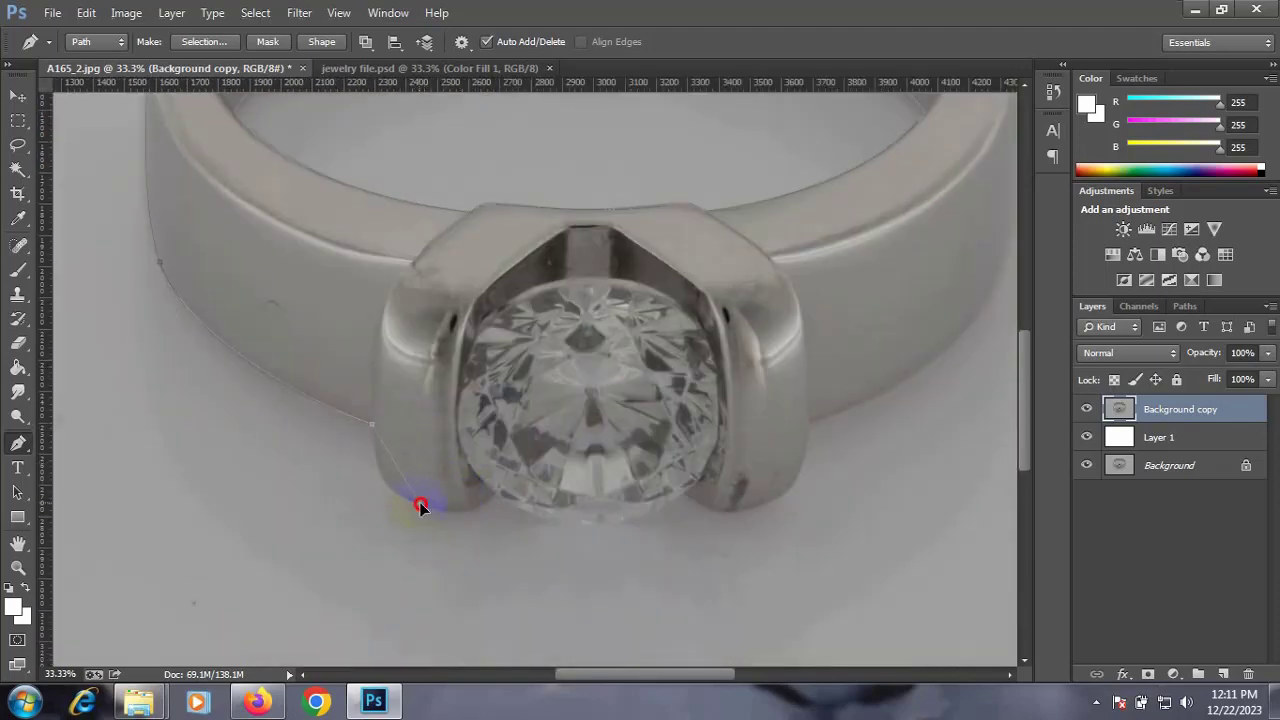
{"action": "left_click_drag", "start_coordinate": [453, 513], "coordinate": [466, 517]}
Trace up the ring's right side, across the top and down the left, closing the outline
{"action": "left_click_drag", "start_coordinate": [851, 380], "coordinate": [600, 502]}
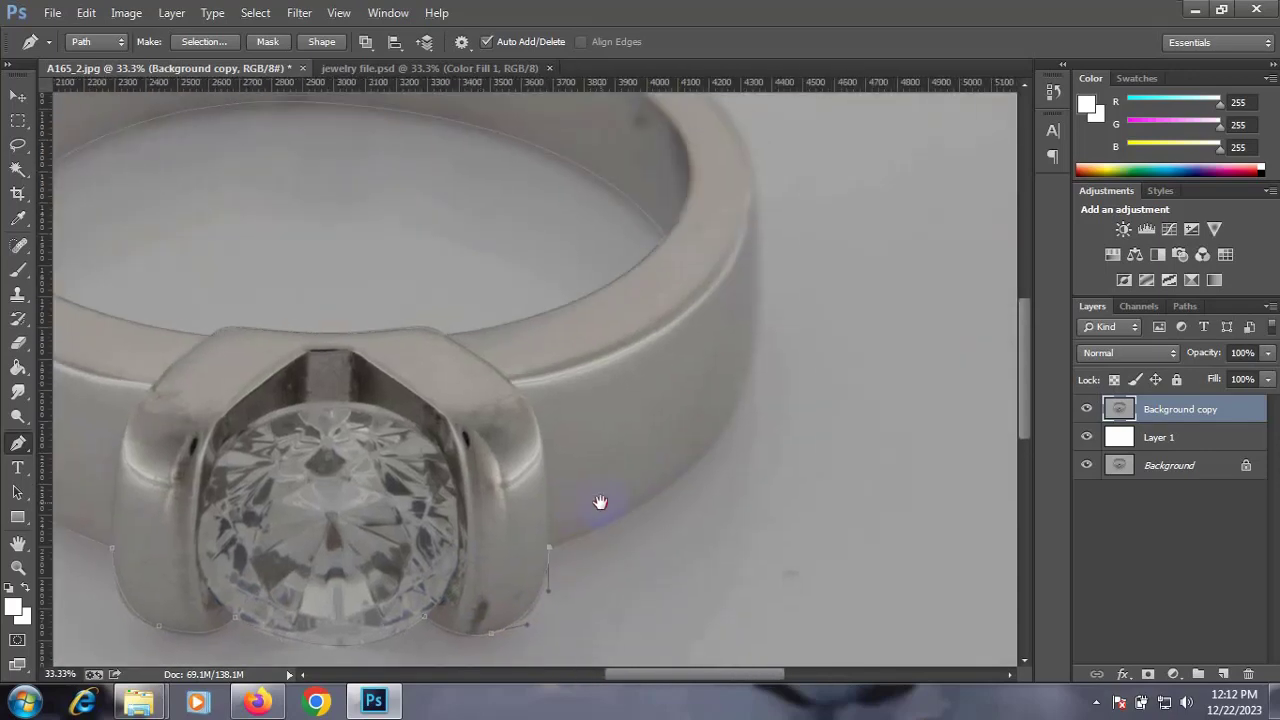
{"action": "mouse_move", "coordinate": [768, 315]}
{"action": "left_mouse_down"}
{"action": "mouse_move", "coordinate": [775, 235]}
{"action": "mouse_move", "coordinate": [729, 271]}
{"action": "mouse_move", "coordinate": [760, 334]}
{"action": "left_mouse_up"}
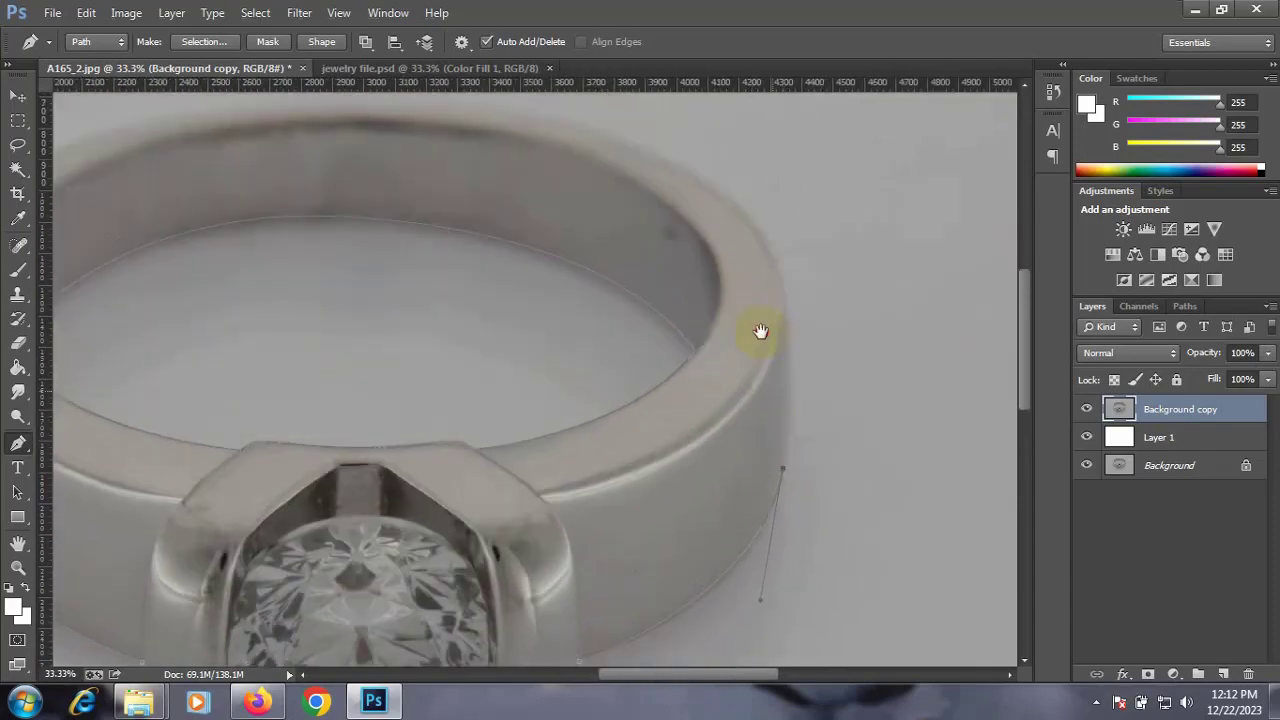
{"action": "mouse_move", "coordinate": [786, 286]}
{"action": "left_mouse_down"}
{"action": "mouse_move", "coordinate": [778, 230]}
{"action": "mouse_move", "coordinate": [792, 265]}
{"action": "left_mouse_up"}
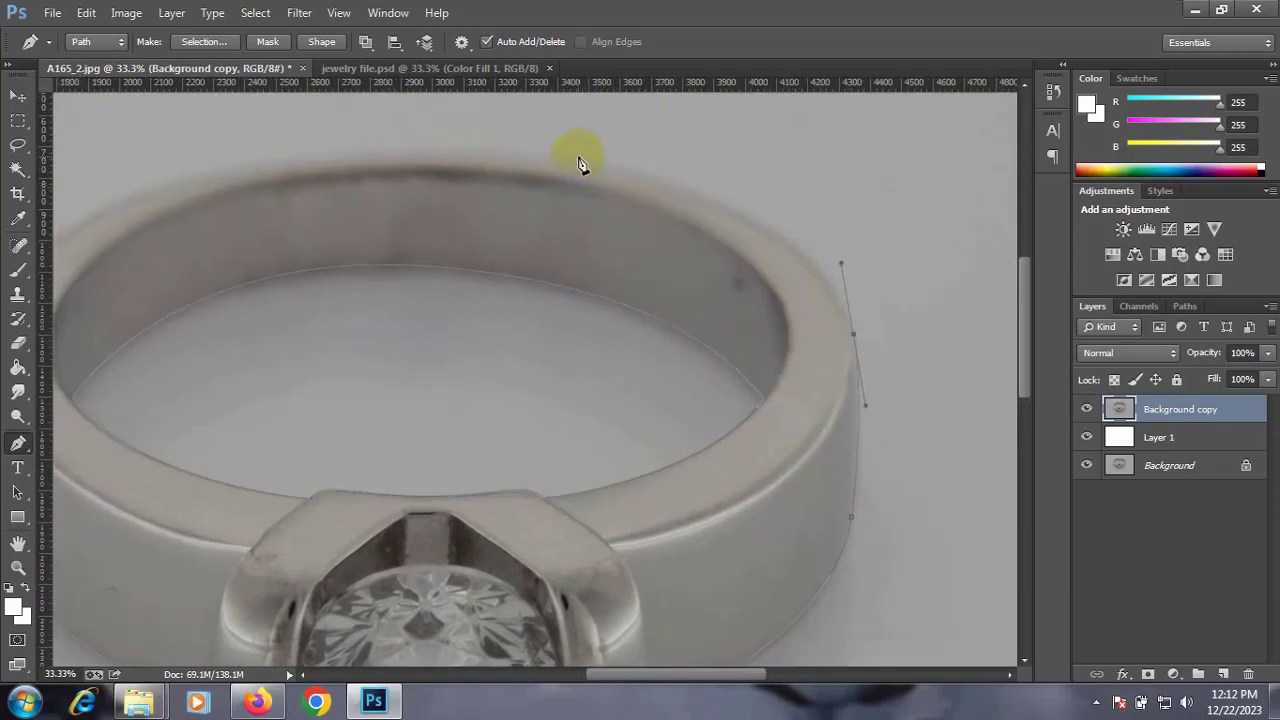
{"action": "left_click_drag", "start_coordinate": [573, 157], "coordinate": [520, 145]}
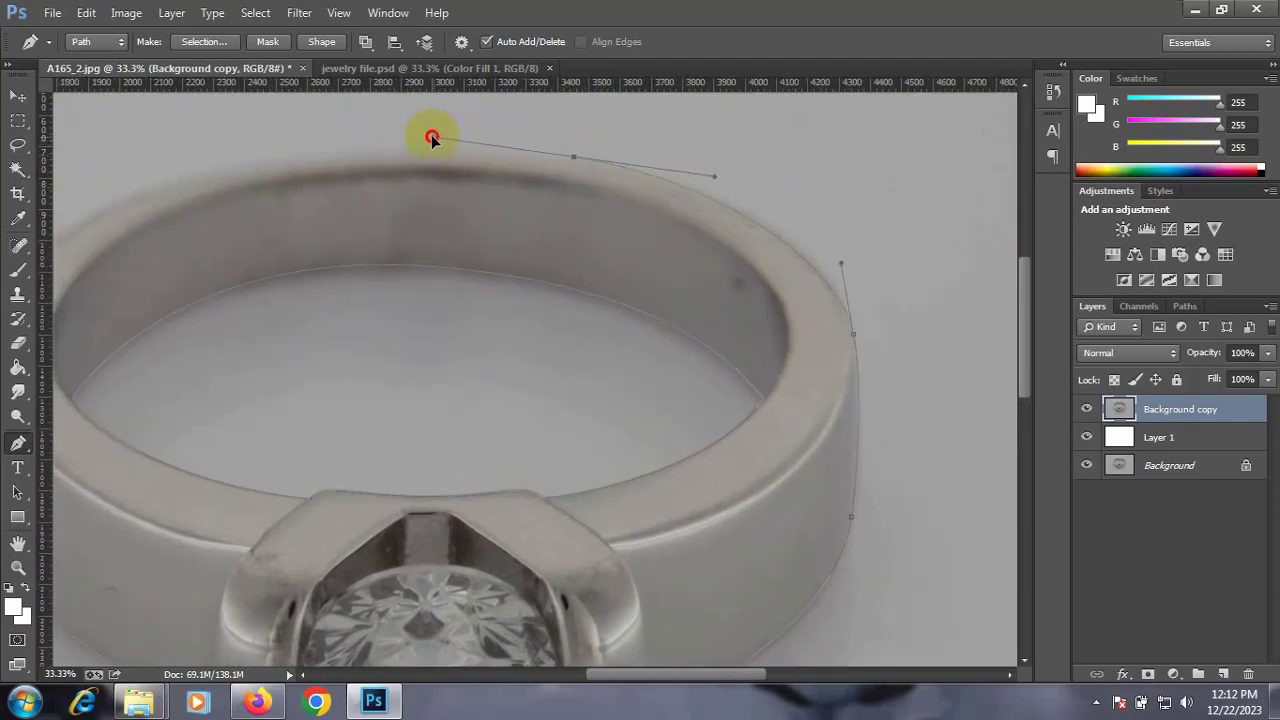
{"action": "left_click_drag", "start_coordinate": [431, 138], "coordinate": [426, 131]}
{"action": "left_click_drag", "start_coordinate": [343, 174], "coordinate": [611, 214]}
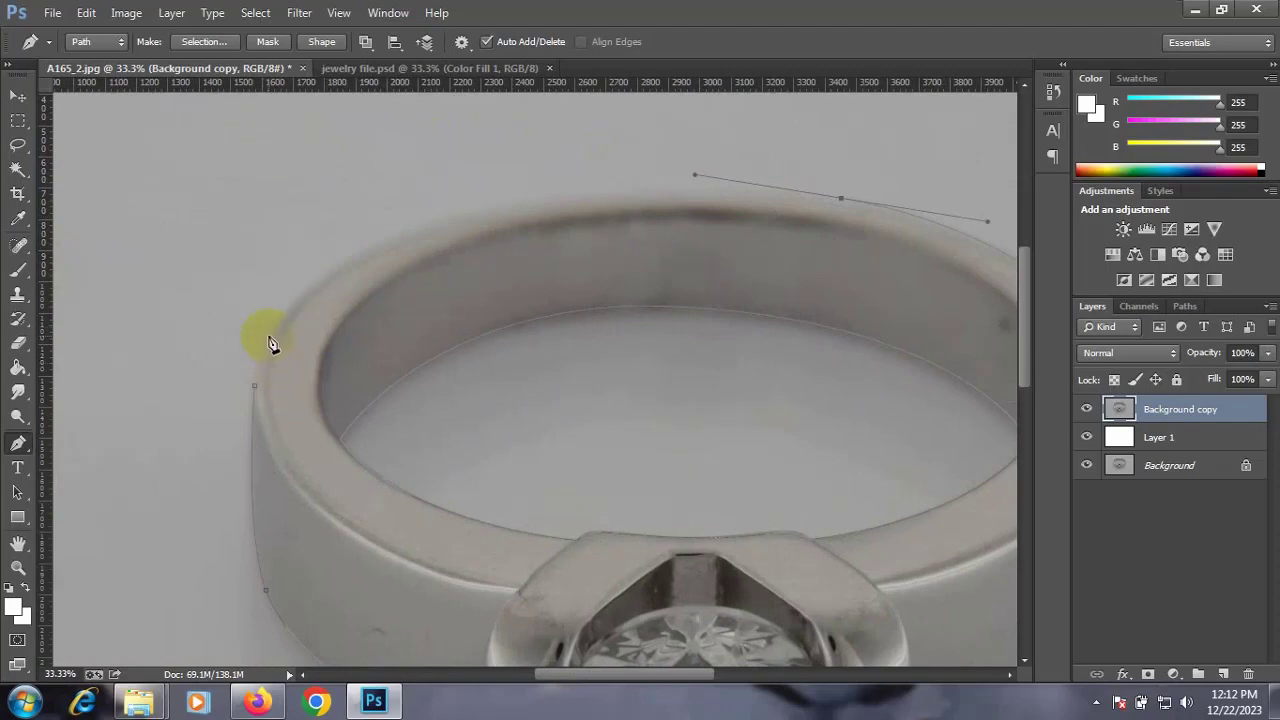
{"action": "mouse_move", "coordinate": [268, 336]}
{"action": "left_mouse_down"}
{"action": "mouse_move", "coordinate": [215, 400]}
{"action": "mouse_move", "coordinate": [178, 488]}
{"action": "left_mouse_up"}
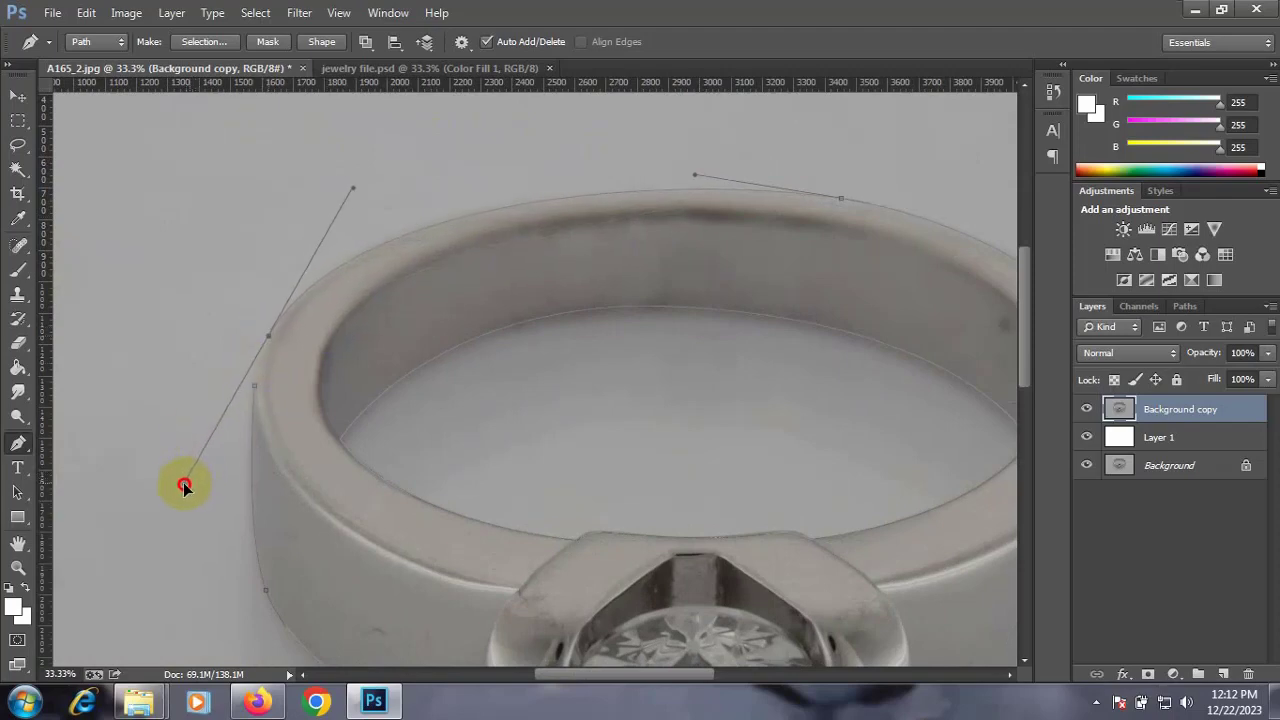
{"action": "left_click_drag", "start_coordinate": [567, 274], "coordinate": [502, 286]}
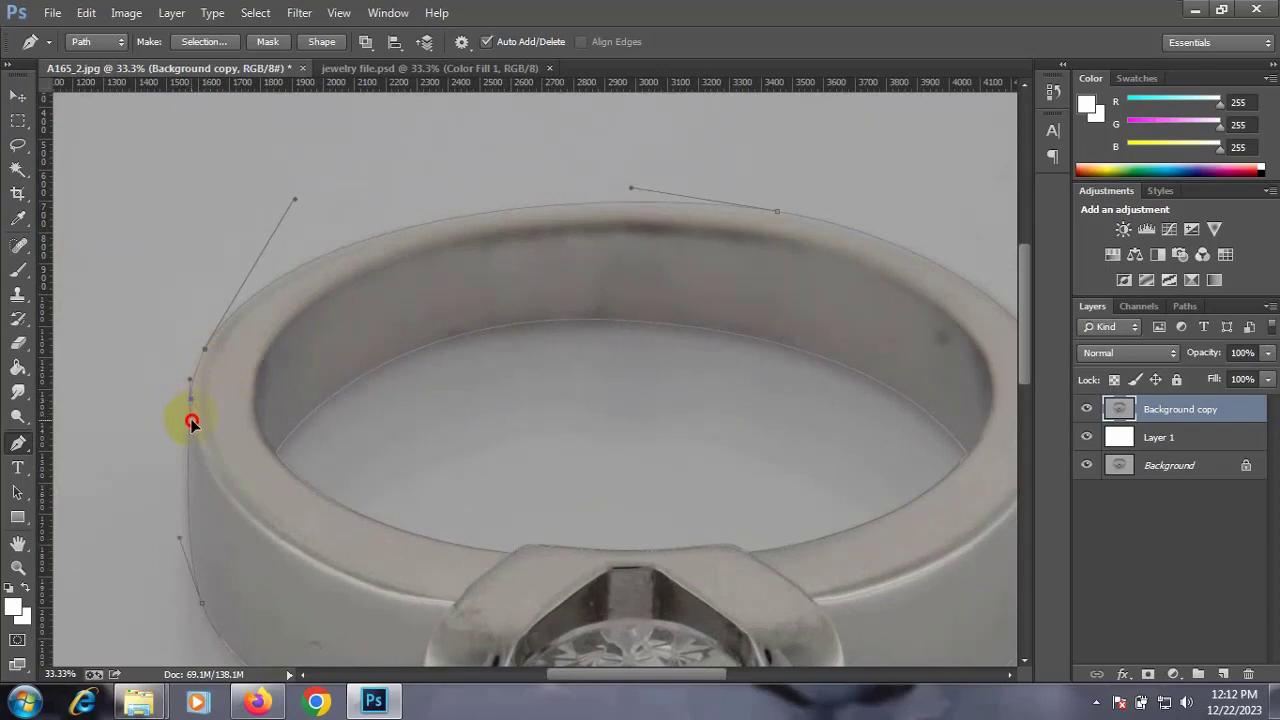
{"action": "left_click_drag", "start_coordinate": [189, 426], "coordinate": [188, 430]}
Save the Work Path as Path 1 and bring up its path options
{"action": "scroll", "coordinate": [440, 403], "scroll_direction": "down", "scroll_amount": 2}
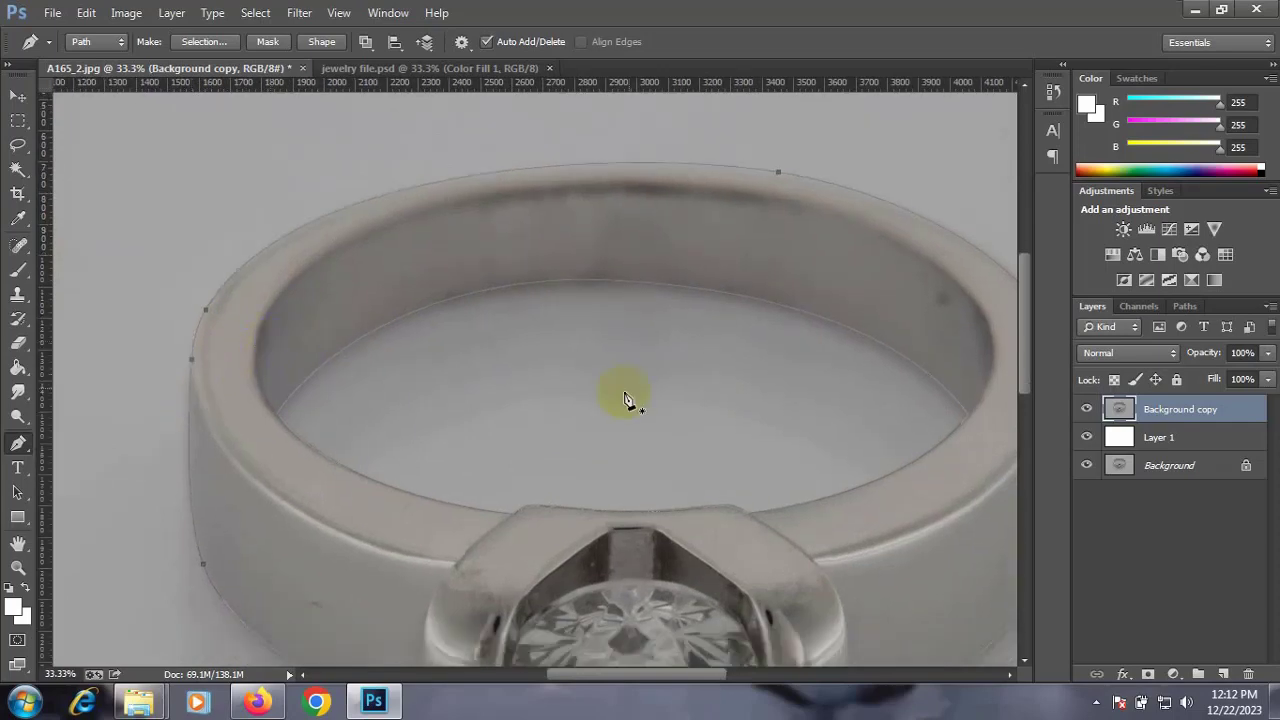
{"action": "left_click", "coordinate": [1185, 306]}
{"action": "left_click", "coordinate": [1268, 306]}
{"action": "key", "text": "Return"}
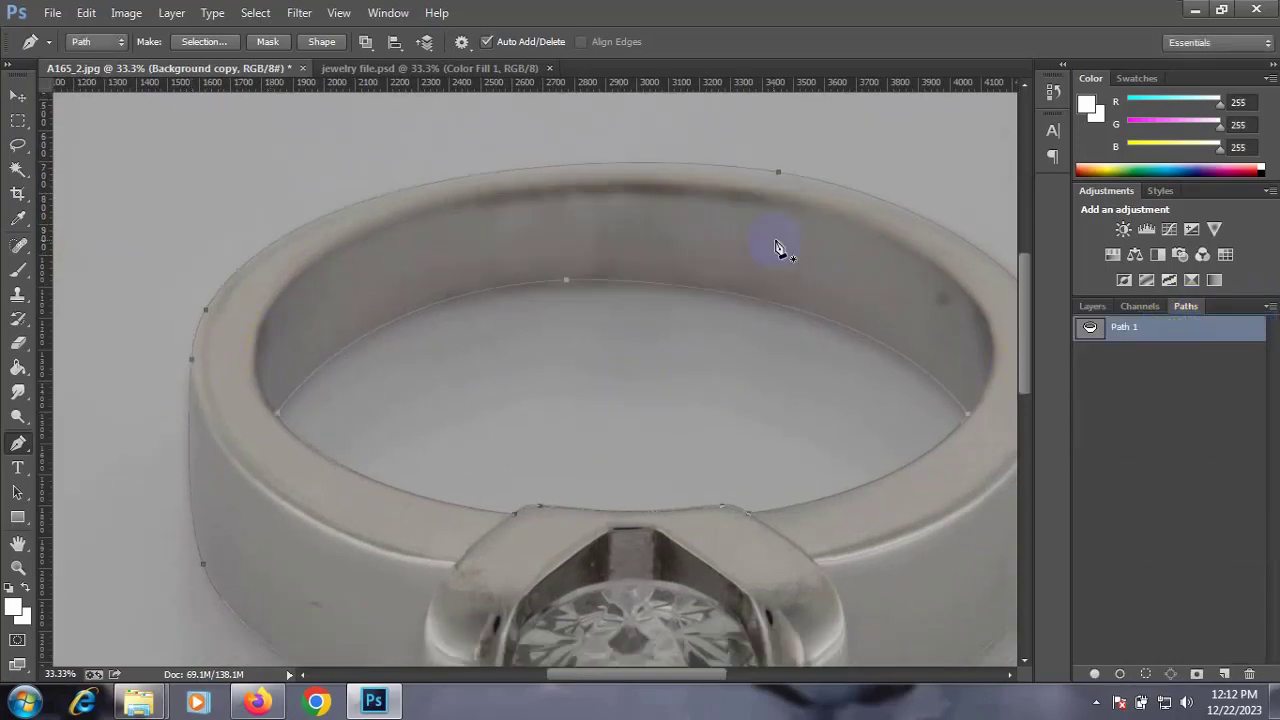
{"action": "right_click", "coordinate": [667, 269]}
Turn Path 1 into a selection and delete the background around the ring
{"action": "left_click", "coordinate": [710, 358]}
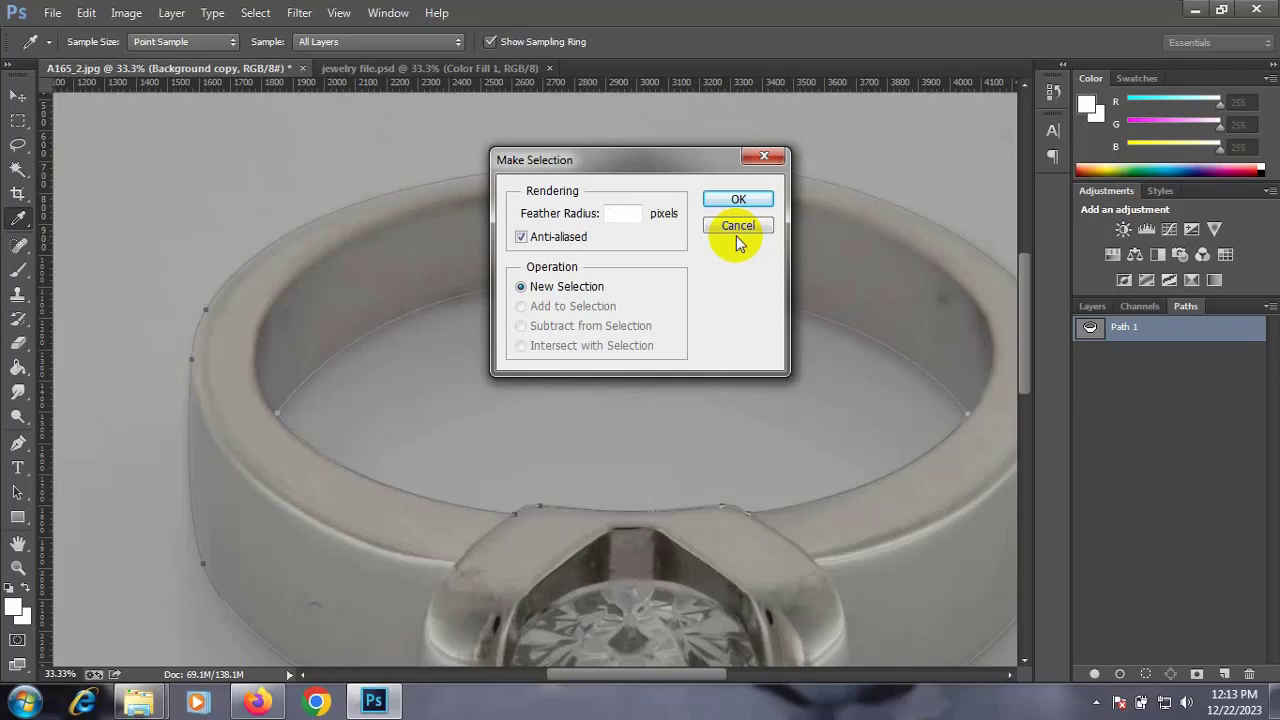
{"action": "type", "text": "0.5"}
{"action": "left_click", "coordinate": [738, 199]}
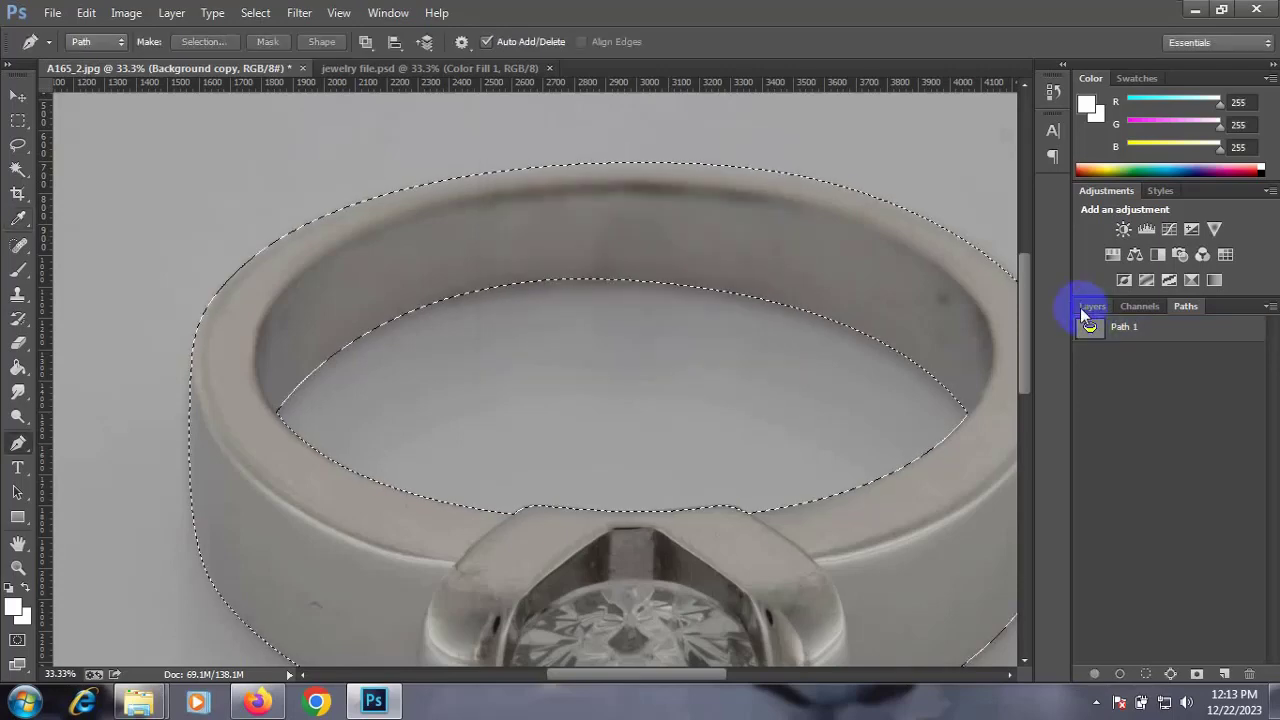
{"action": "left_click", "coordinate": [1088, 306]}
{"action": "key", "text": "ctrl+0"}
{"action": "key", "text": "ctrl+shift+i"}
{"action": "key", "text": "Delete"}
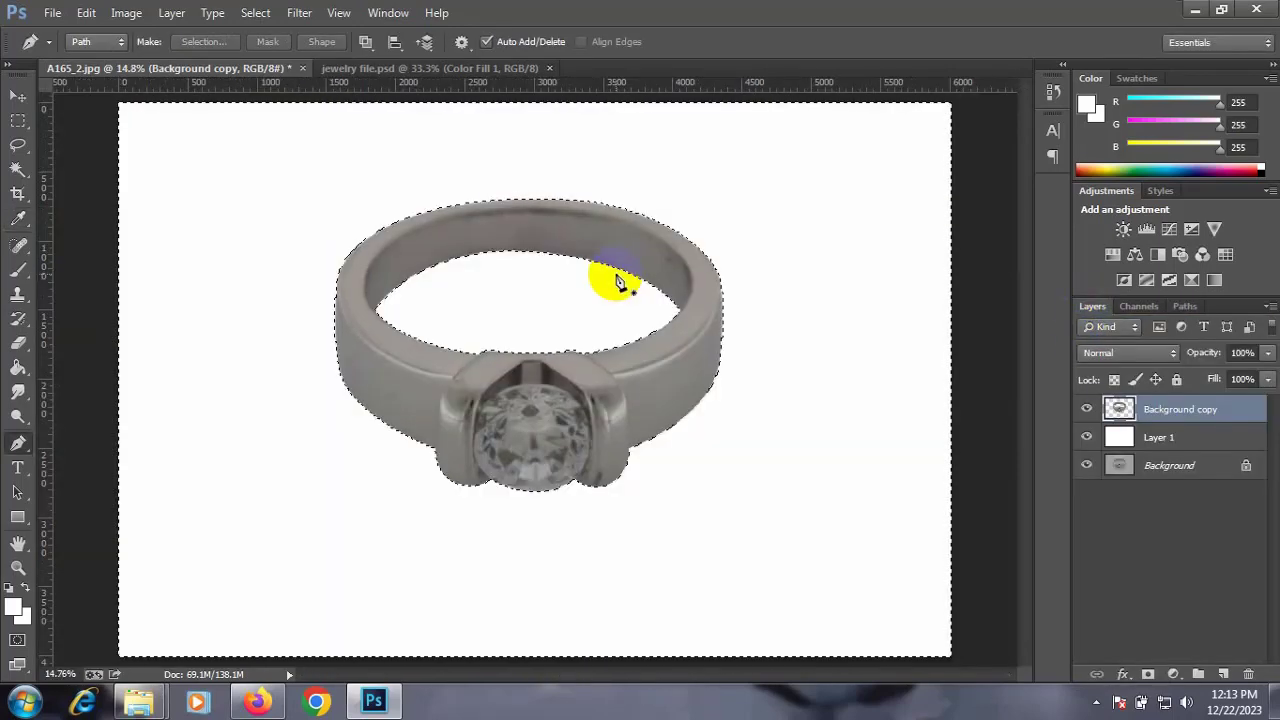
{"action": "key", "text": "ctrl+d"}
Brighten the ring with a Brightness/Contrast adjustment at 47 and merge it into the ring layer
{"action": "left_click", "coordinate": [1119, 408], "text": "ctrl"}
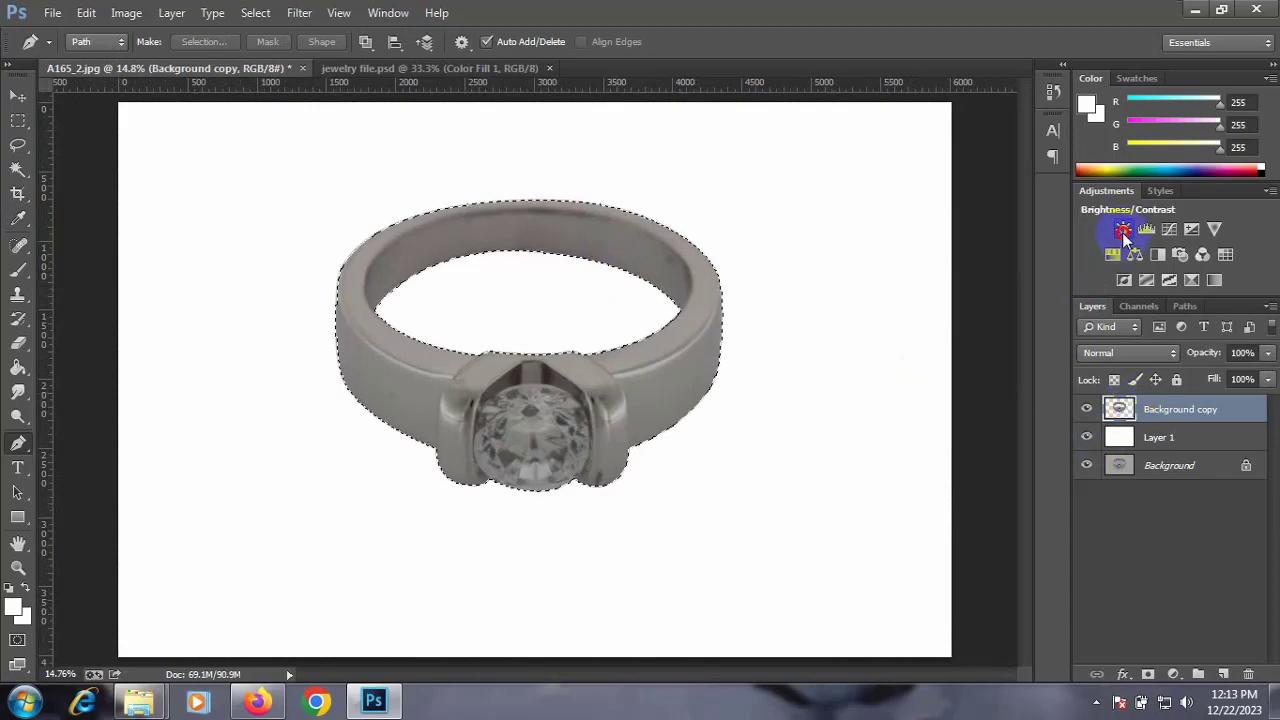
{"action": "left_click", "coordinate": [1123, 229]}
{"action": "left_click_drag", "start_coordinate": [836, 190], "coordinate": [874, 197]}
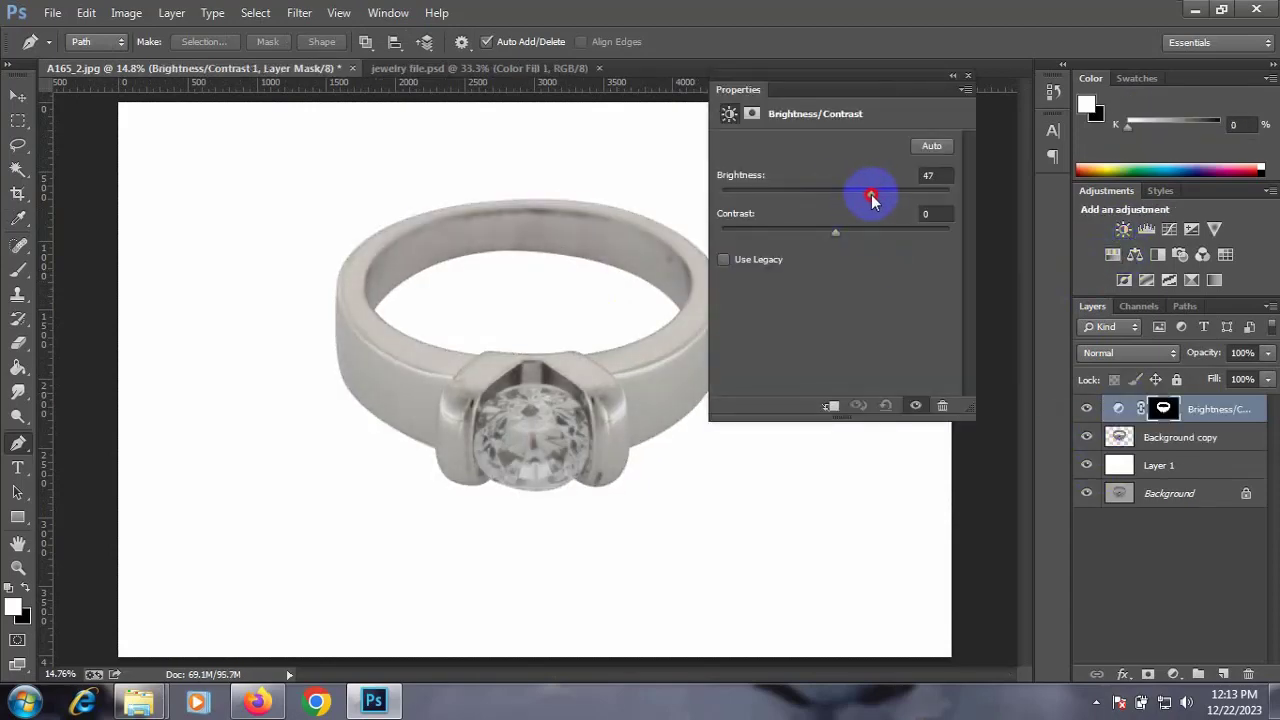
{"action": "left_click", "coordinate": [966, 77]}
{"action": "left_click", "coordinate": [1125, 437], "text": "shift"}
{"action": "key", "text": "ctrl+e"}
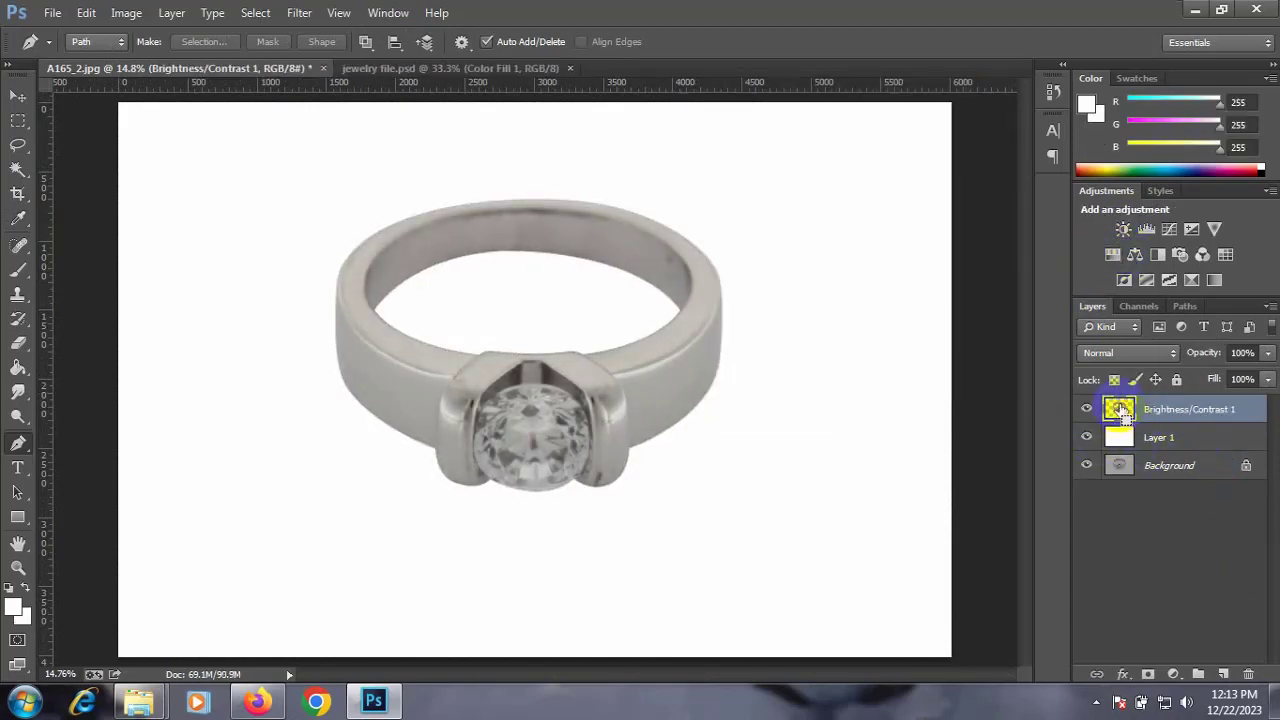
Load the ring's selection and open the Camera Raw Filter
{"action": "left_click", "coordinate": [1123, 410], "text": "ctrl"}
{"action": "left_click", "coordinate": [299, 13]}
{"action": "left_click", "coordinate": [410, 120]}
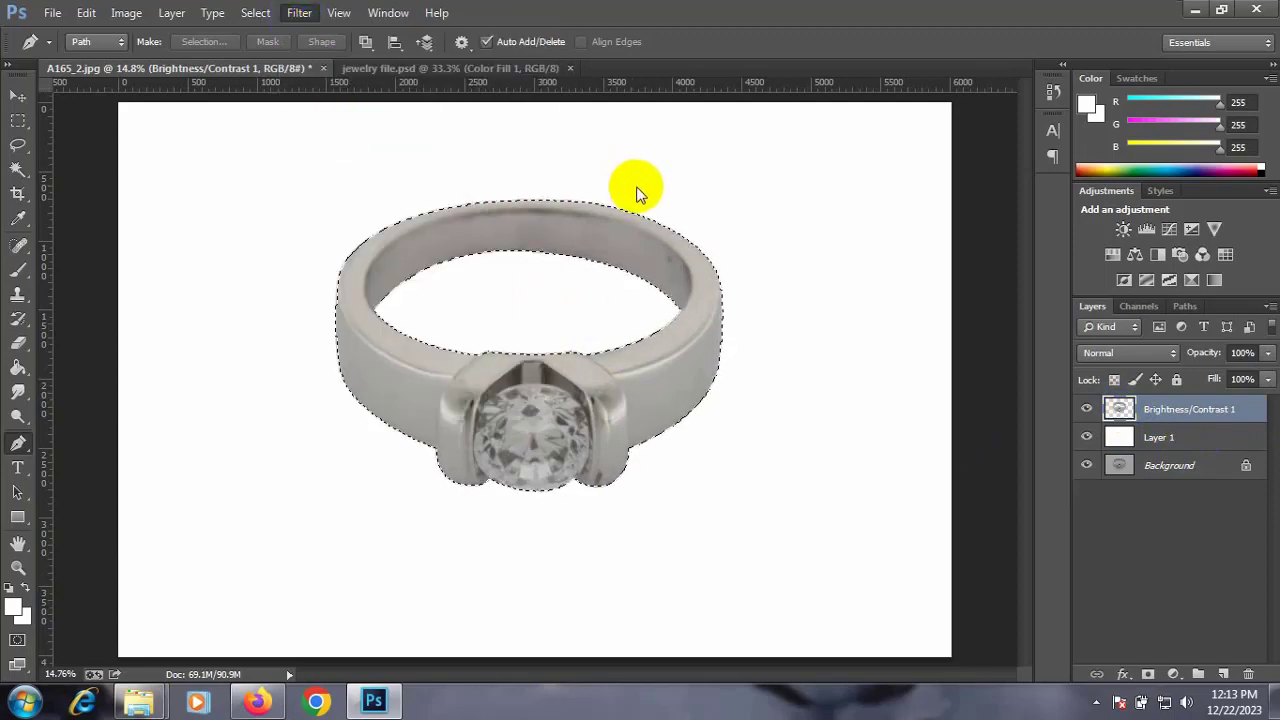
Apply Camera Raw with Saturation -100, Exposure +0.40, Contrast +78 and Shadows -27
{"action": "scroll", "coordinate": [943, 531], "scroll_direction": "down", "scroll_amount": 1}
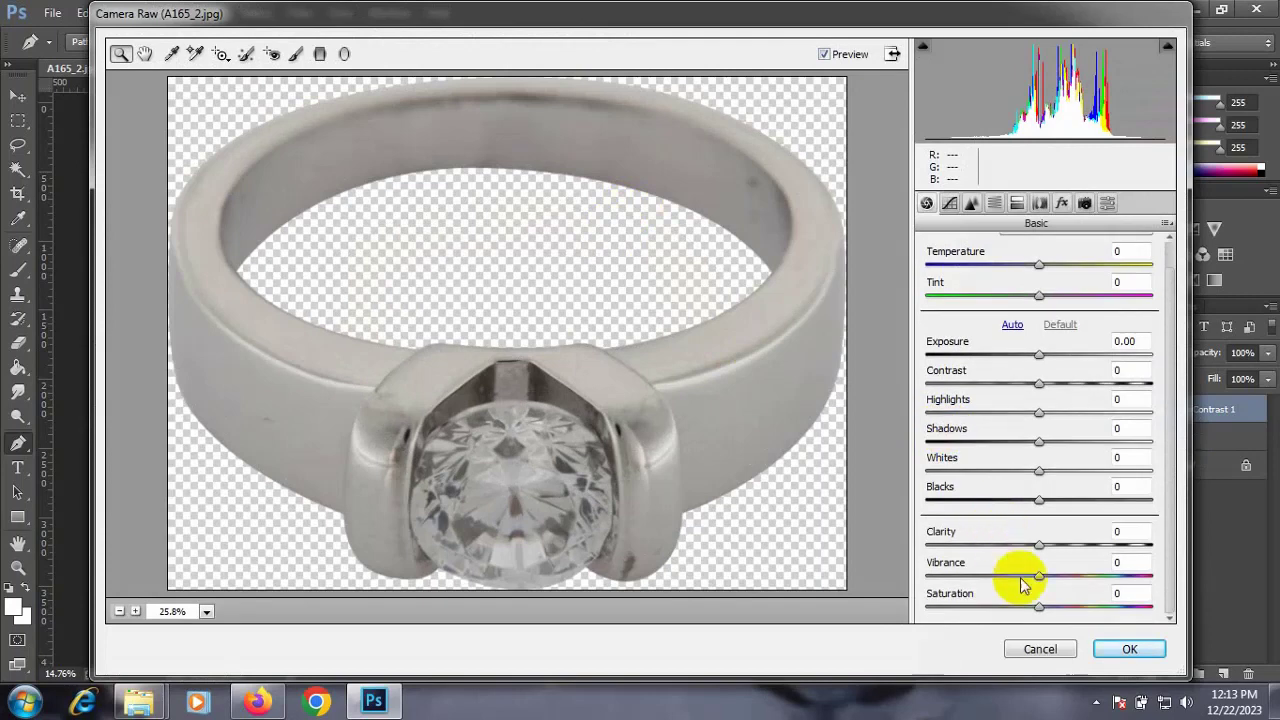
{"action": "left_click", "coordinate": [1040, 608]}
{"action": "left_click_drag", "start_coordinate": [1040, 608], "coordinate": [857, 614]}
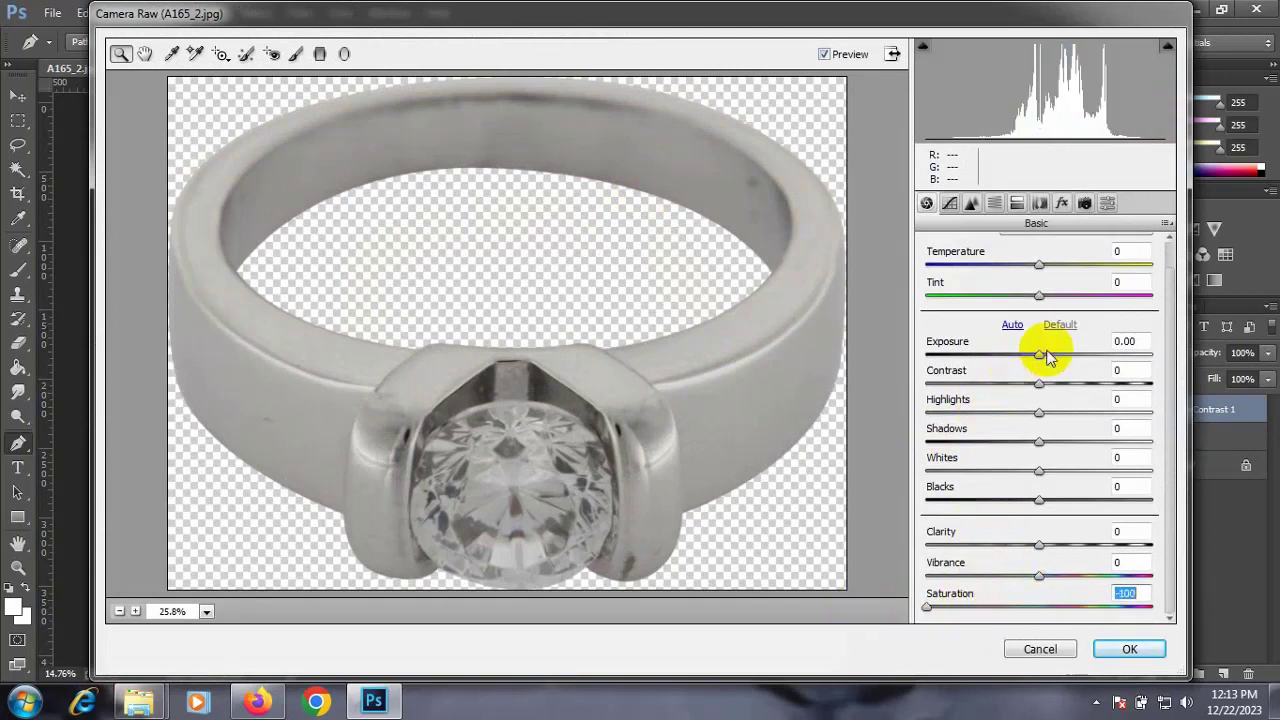
{"action": "mouse_move", "coordinate": [1043, 355]}
{"action": "left_mouse_down"}
{"action": "mouse_move", "coordinate": [1091, 380]}
{"action": "mouse_move", "coordinate": [943, 371]}
{"action": "mouse_move", "coordinate": [1152, 383]}
{"action": "mouse_move", "coordinate": [1126, 383]}
{"action": "left_mouse_up"}
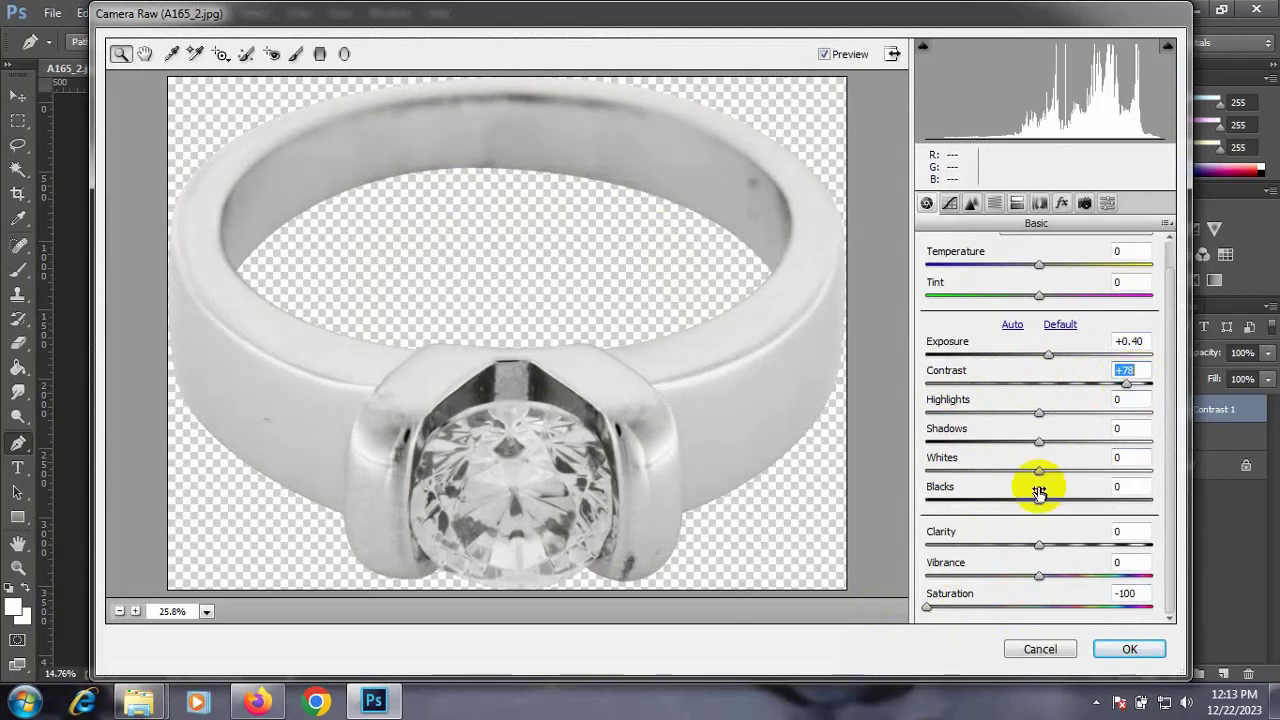
{"action": "left_click_drag", "start_coordinate": [1038, 445], "coordinate": [988, 447]}
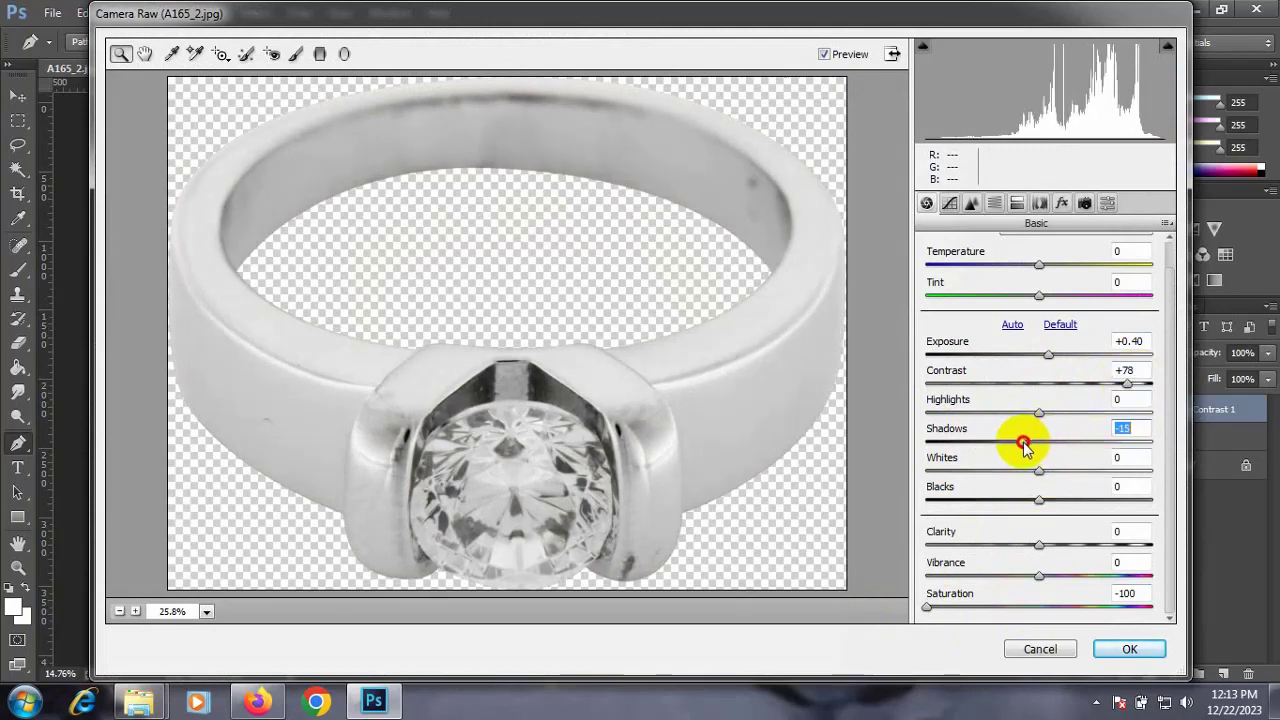
{"action": "left_click", "coordinate": [1128, 649]}
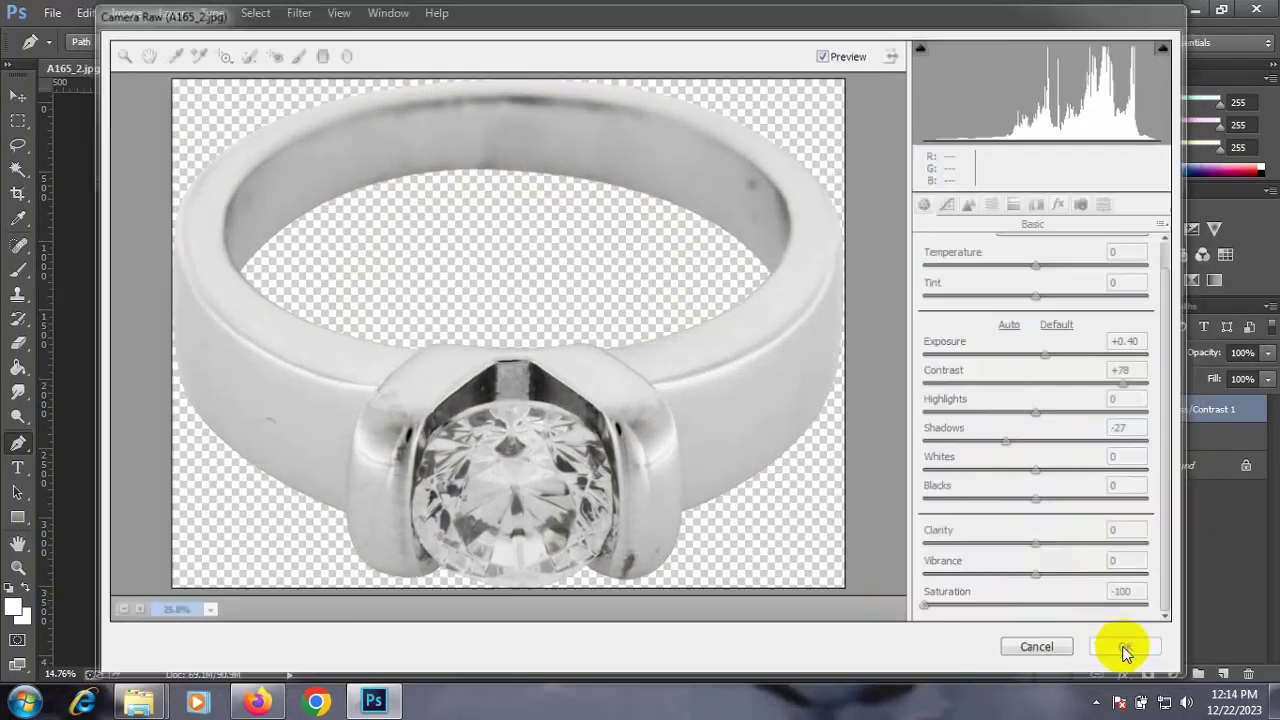
Trace the ring's inner band with the Pen and copy the selection onto new Layer 2
{"action": "key", "text": "ctrl+d"}
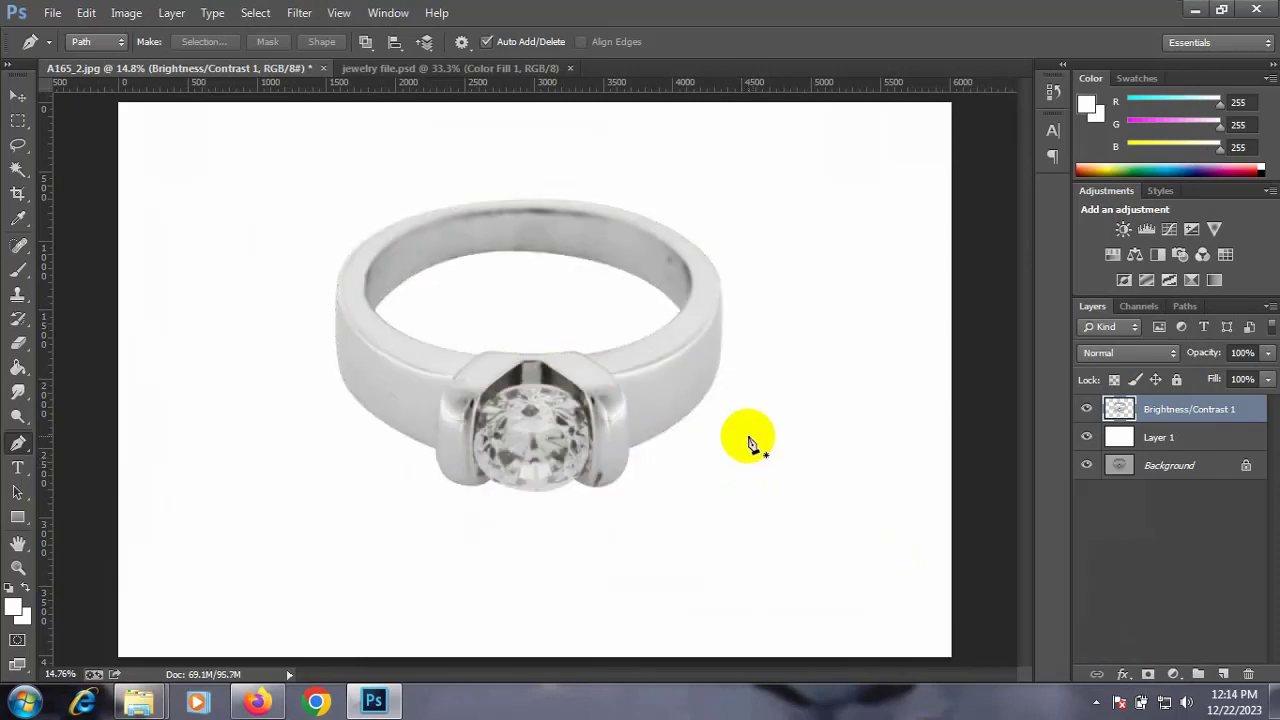
{"action": "left_click", "coordinate": [1115, 410], "text": "ctrl"}
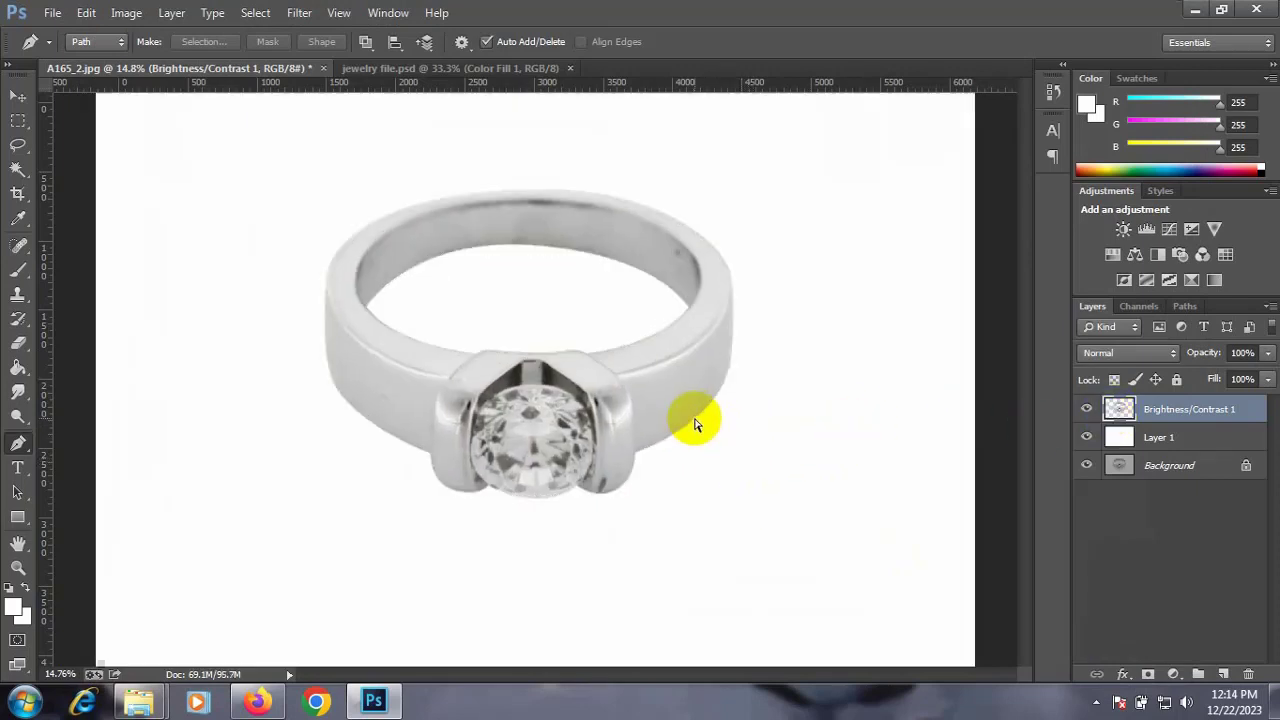
{"action": "key", "text": "ctrl+plus"}
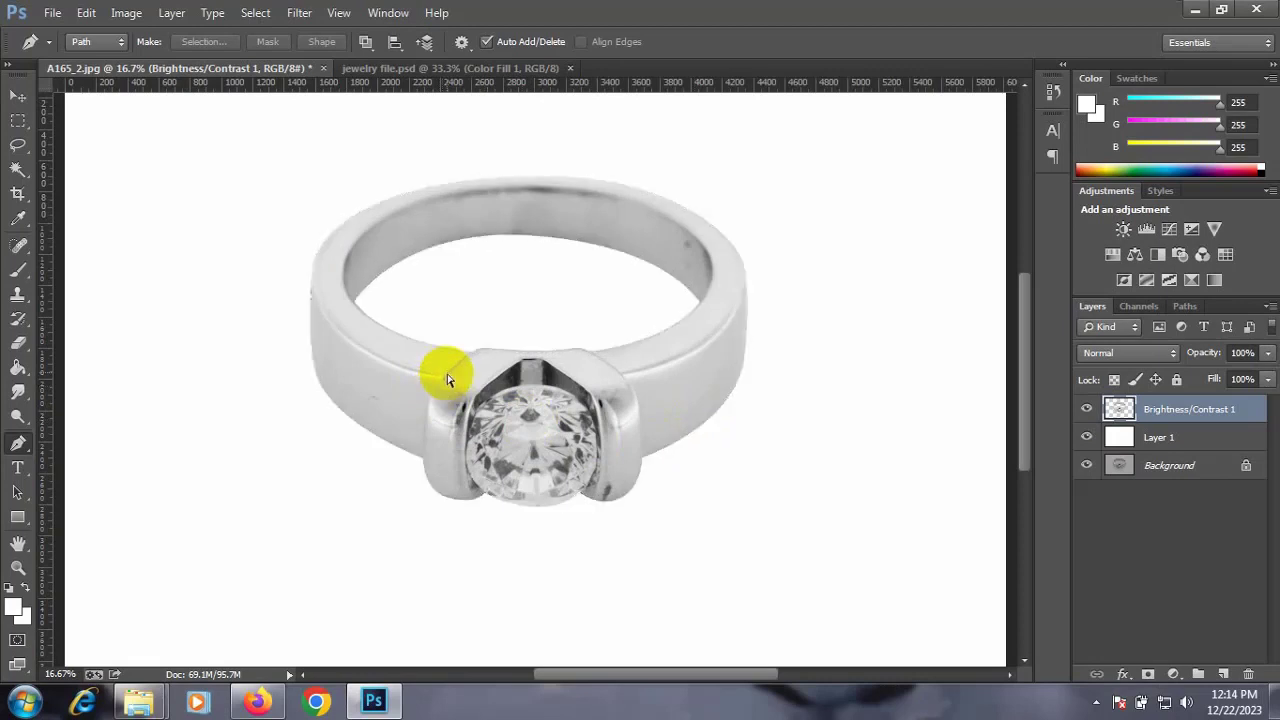
{"action": "key", "text": "ctrl+d"}
{"action": "left_click", "coordinate": [354, 299]}
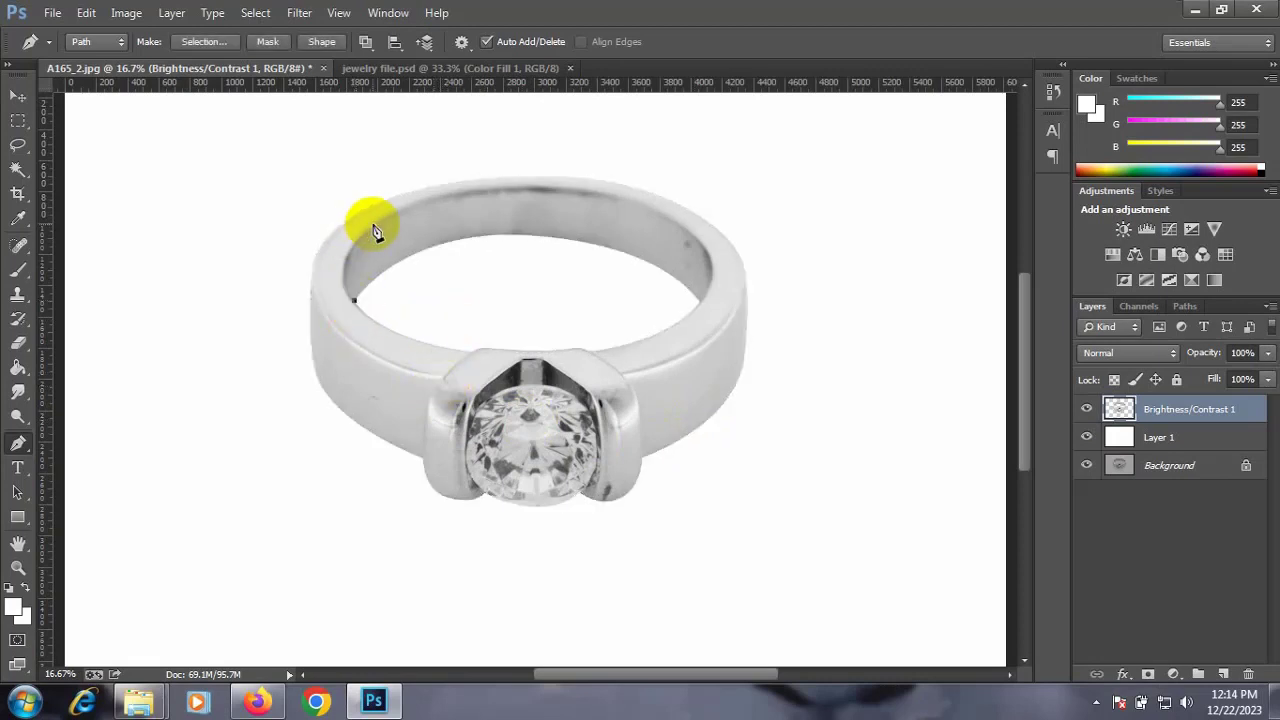
{"action": "left_click_drag", "start_coordinate": [372, 224], "coordinate": [420, 185]}
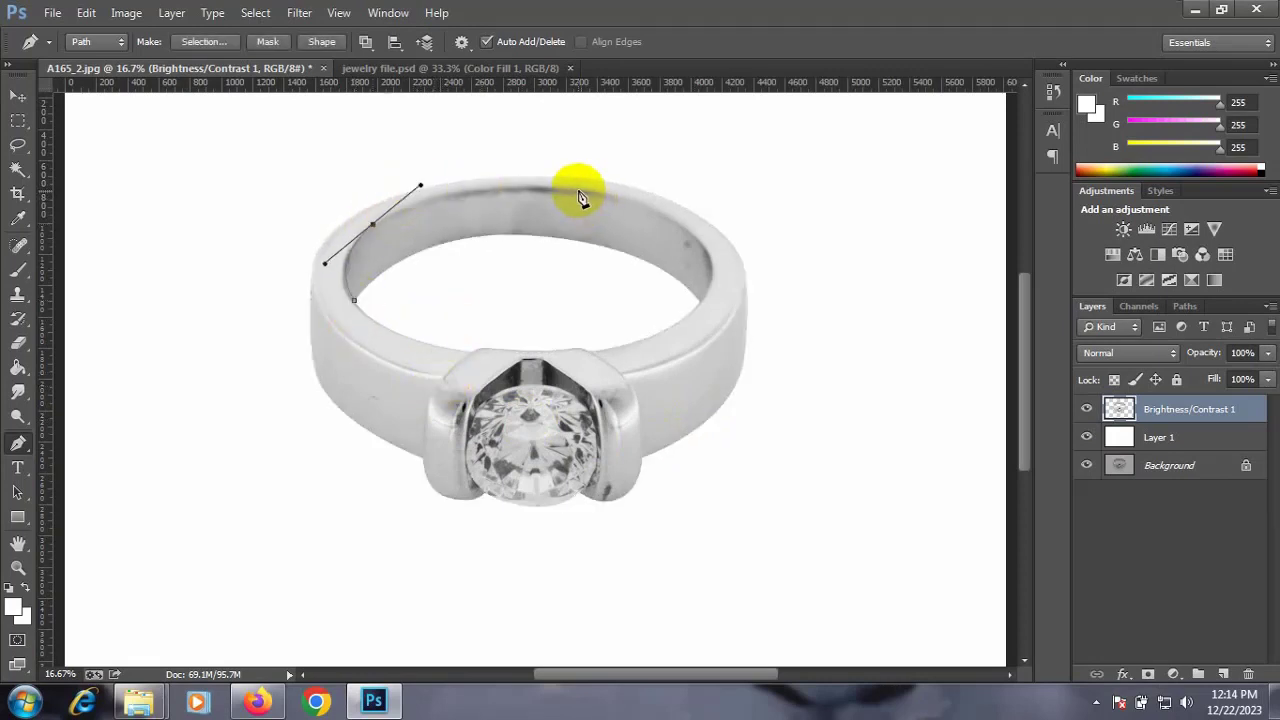
{"action": "left_click_drag", "start_coordinate": [577, 190], "coordinate": [624, 198]}
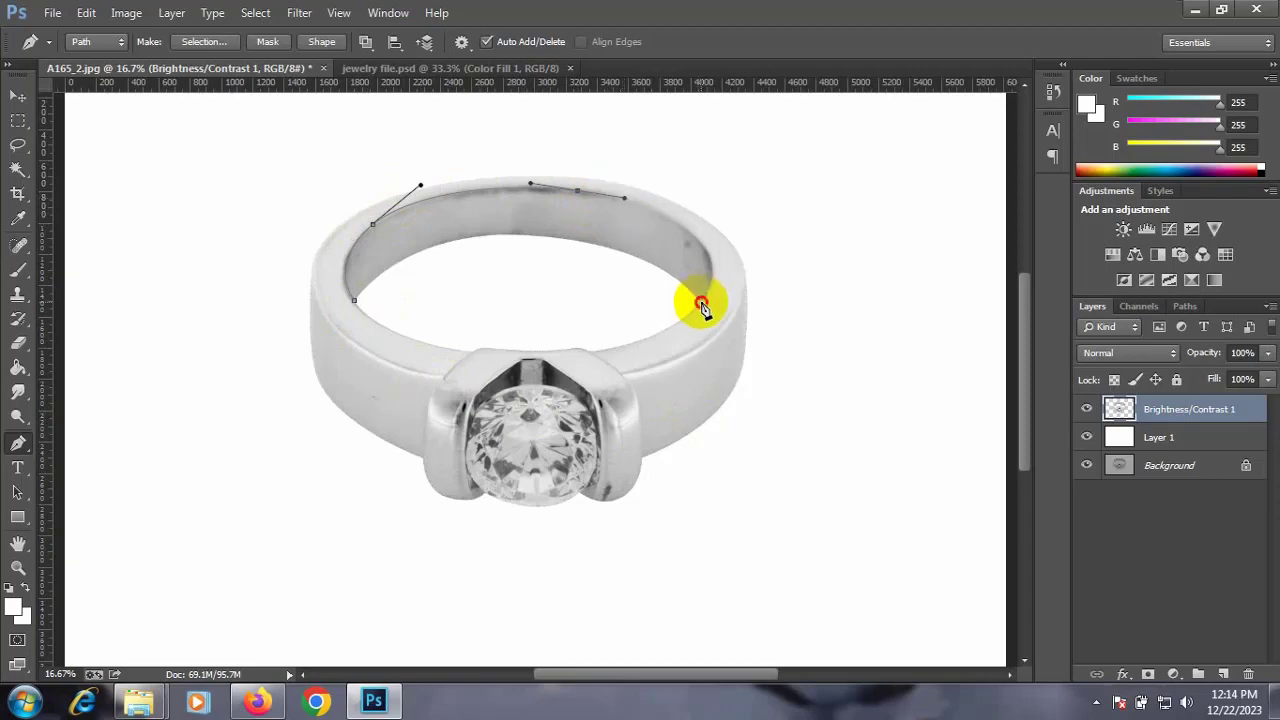
{"action": "left_click_drag", "start_coordinate": [701, 303], "coordinate": [659, 379]}
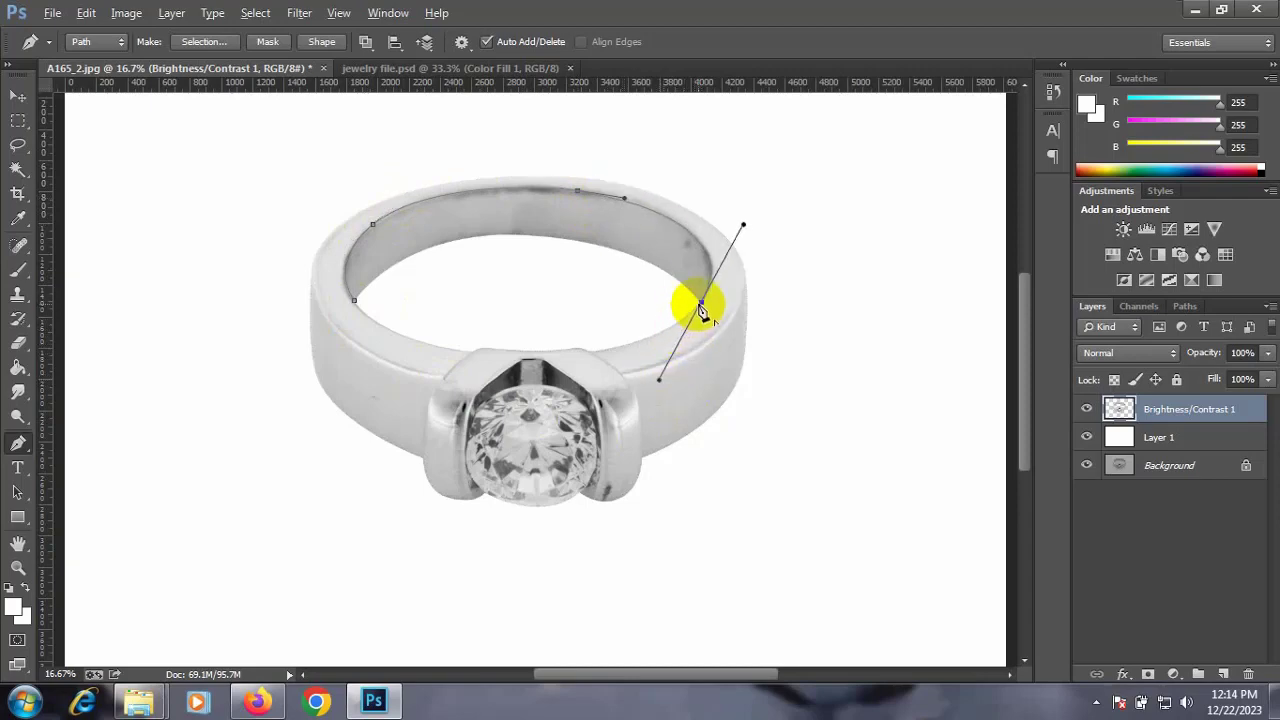
{"action": "left_click", "coordinate": [354, 299]}
{"action": "key", "text": "ctrl+Return"}
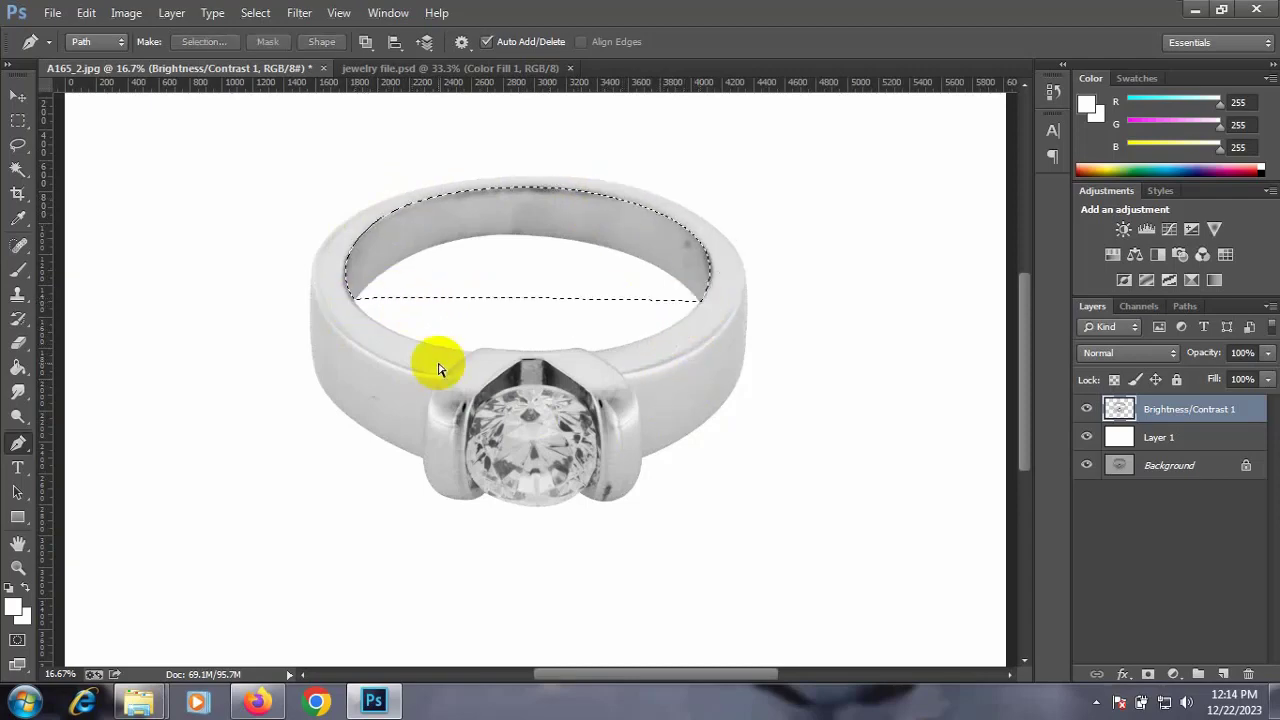
{"action": "key", "text": "ctrl+j"}
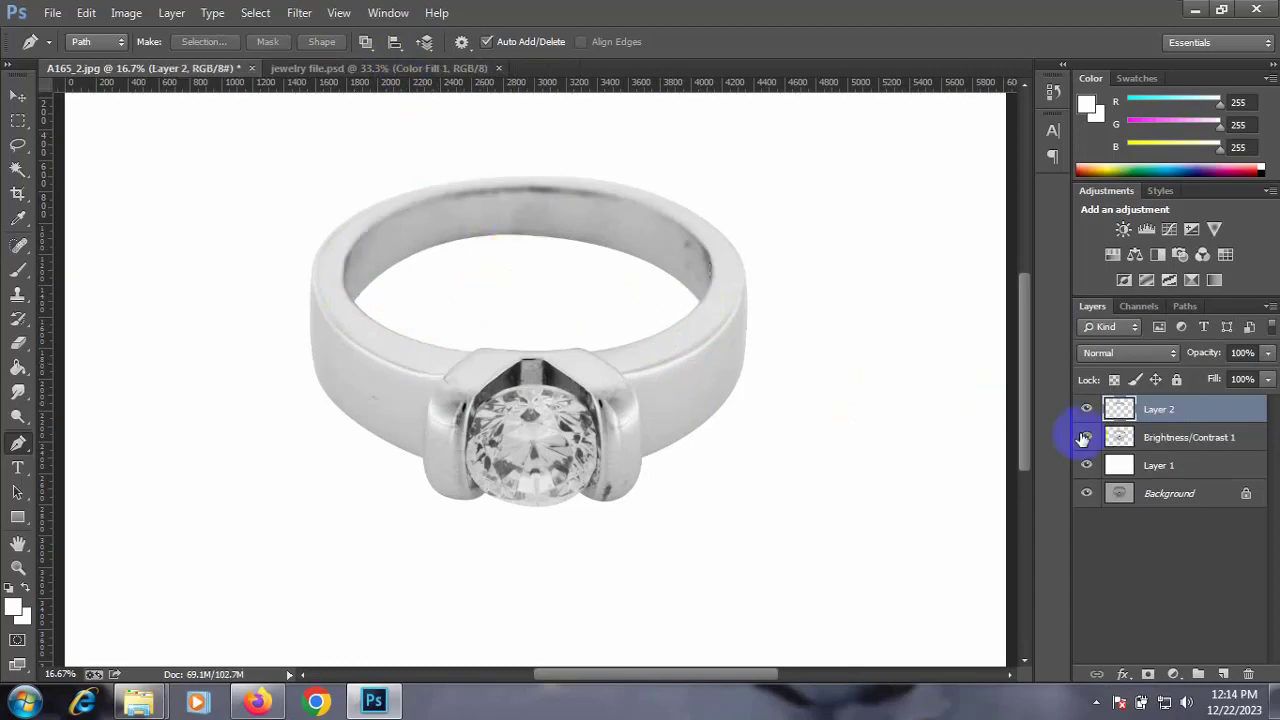
Paint the selected inner band light grey (225) with a size-700 brush, then deselect
{"action": "left_click", "coordinate": [1119, 409], "text": "ctrl"}
{"action": "left_click_drag", "start_coordinate": [18, 268], "coordinate": [114, 254]}
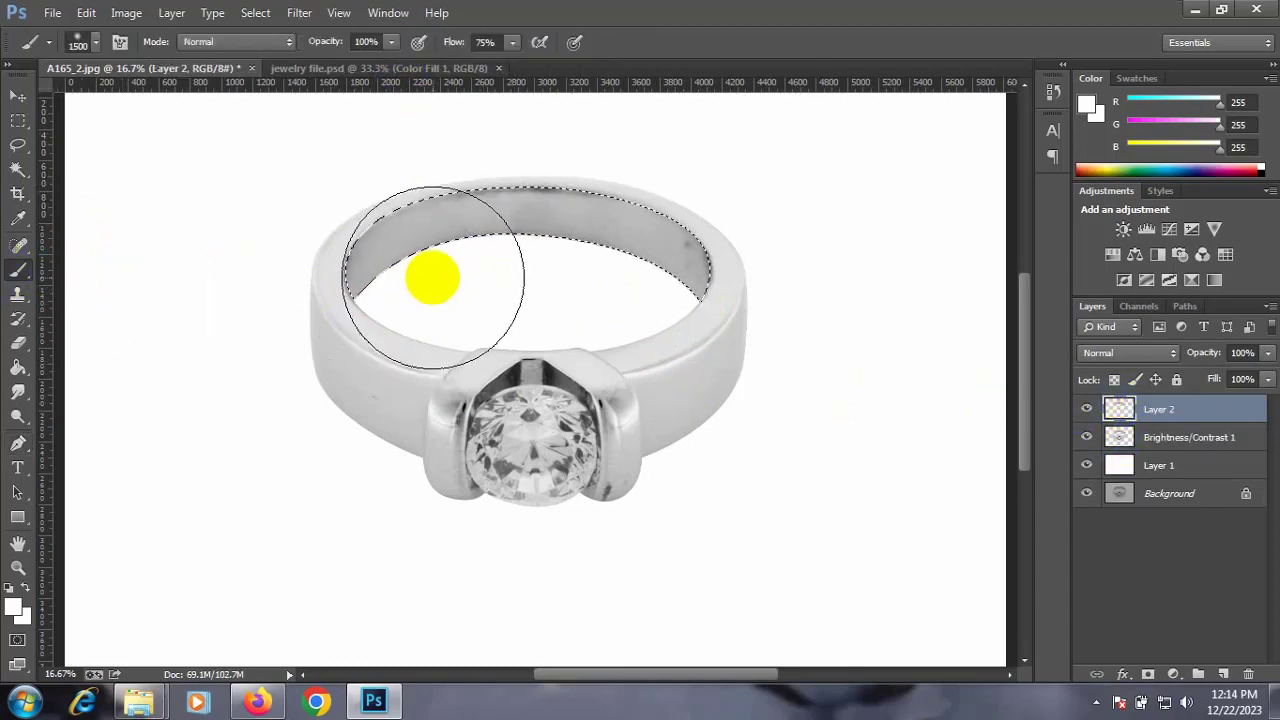
{"action": "key", "text": "bracketleft"}
{"action": "key", "text": "bracketleft"}
{"action": "key", "text": "bracketleft"}
{"action": "key", "text": "bracketleft"}
{"action": "key", "text": "bracketleft"}
{"action": "key", "text": "bracketleft"}
{"action": "left_click", "coordinate": [414, 229], "text": "alt"}
{"action": "mouse_move", "coordinate": [414, 229]}
{"action": "left_mouse_down"}
{"action": "mouse_move", "coordinate": [551, 218]}
{"action": "mouse_move", "coordinate": [343, 286]}
{"action": "left_mouse_up"}
{"action": "left_click", "coordinate": [357, 223], "text": "alt"}
{"action": "mouse_move", "coordinate": [357, 223]}
{"action": "left_mouse_down"}
{"action": "mouse_move", "coordinate": [503, 223]}
{"action": "mouse_move", "coordinate": [683, 302]}
{"action": "left_mouse_up"}
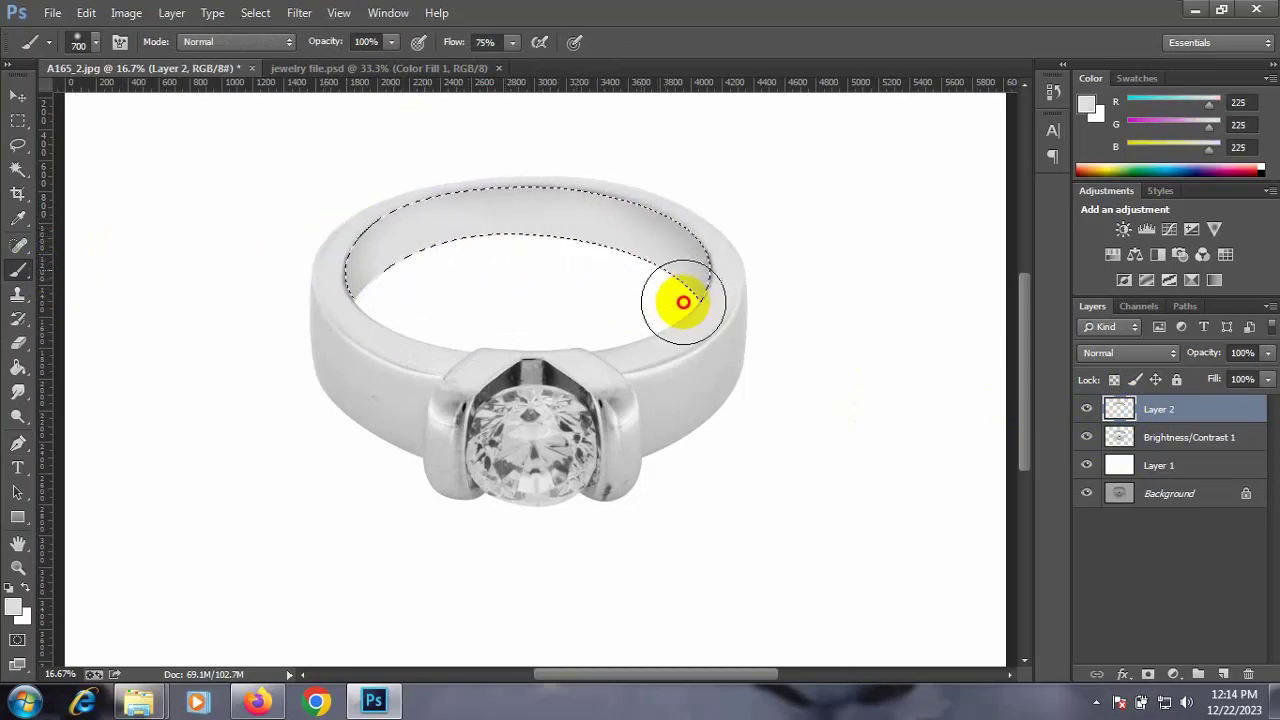
{"action": "key", "text": "ctrl+d"}
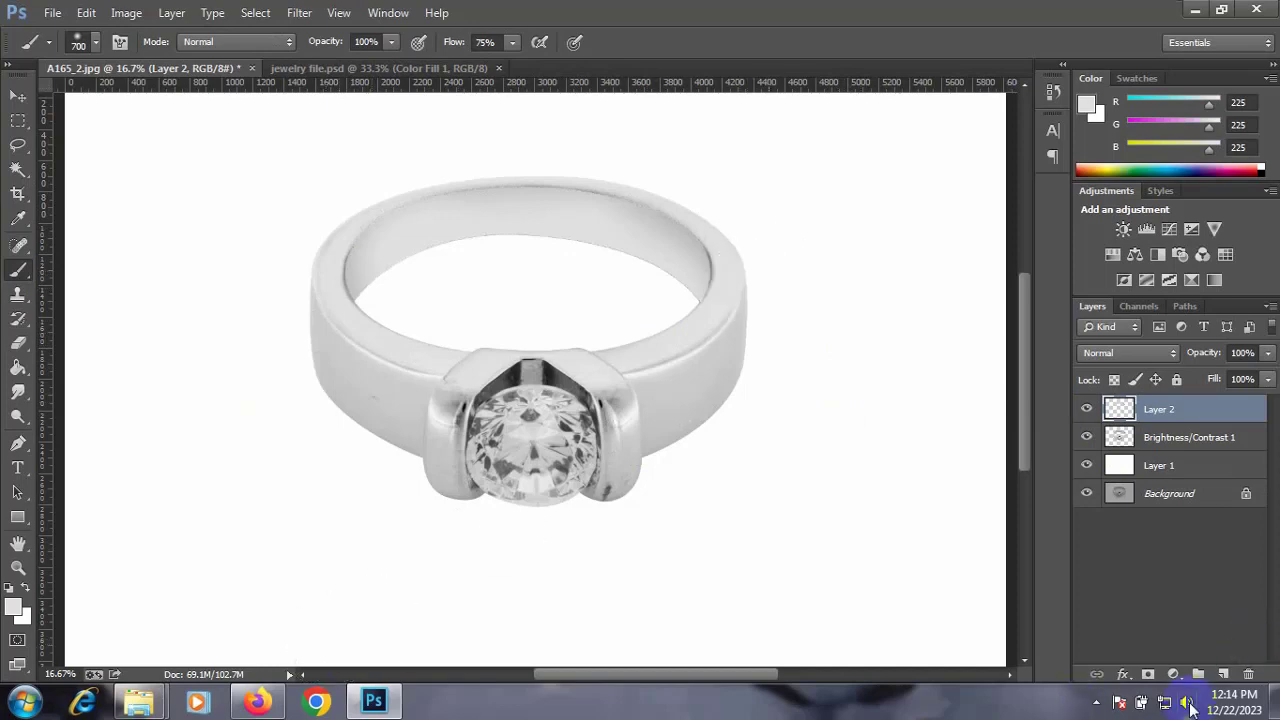
Toggle the system volume control and zoom out to view the whole image
{"action": "left_click", "coordinate": [1187, 703]}
{"action": "left_click", "coordinate": [1115, 410]}
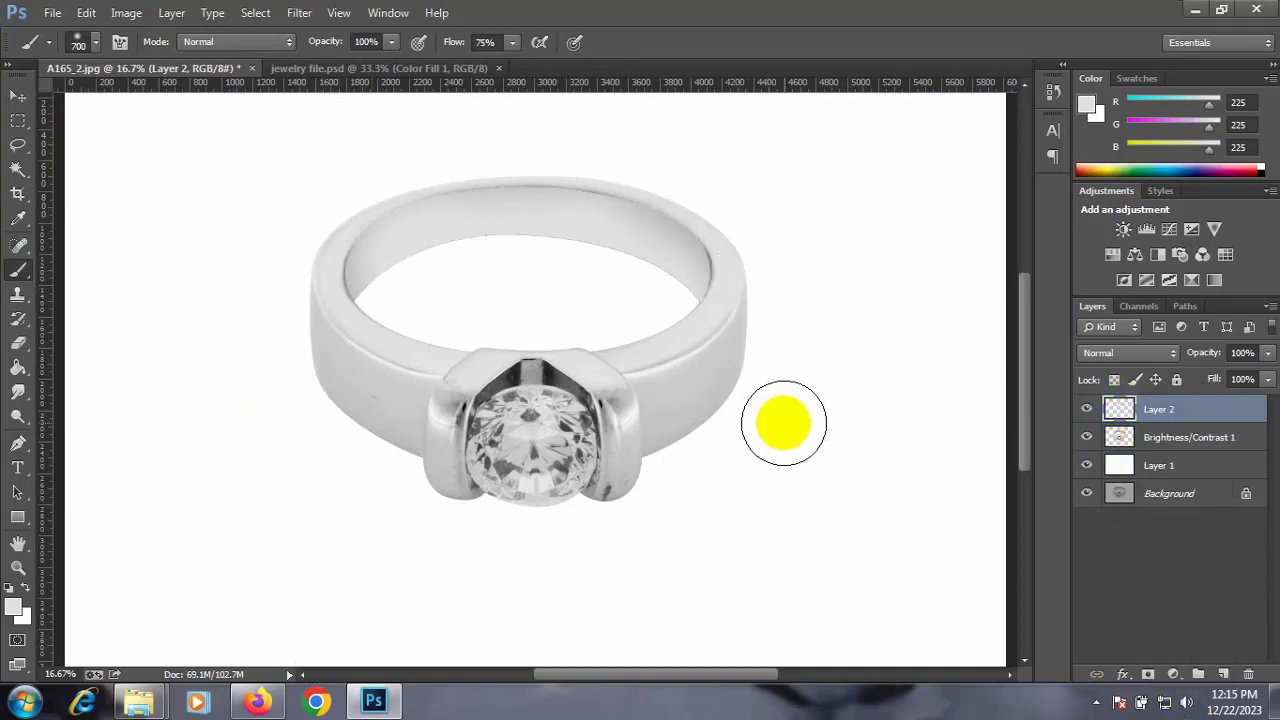
{"action": "key", "text": "ctrl+minus"}
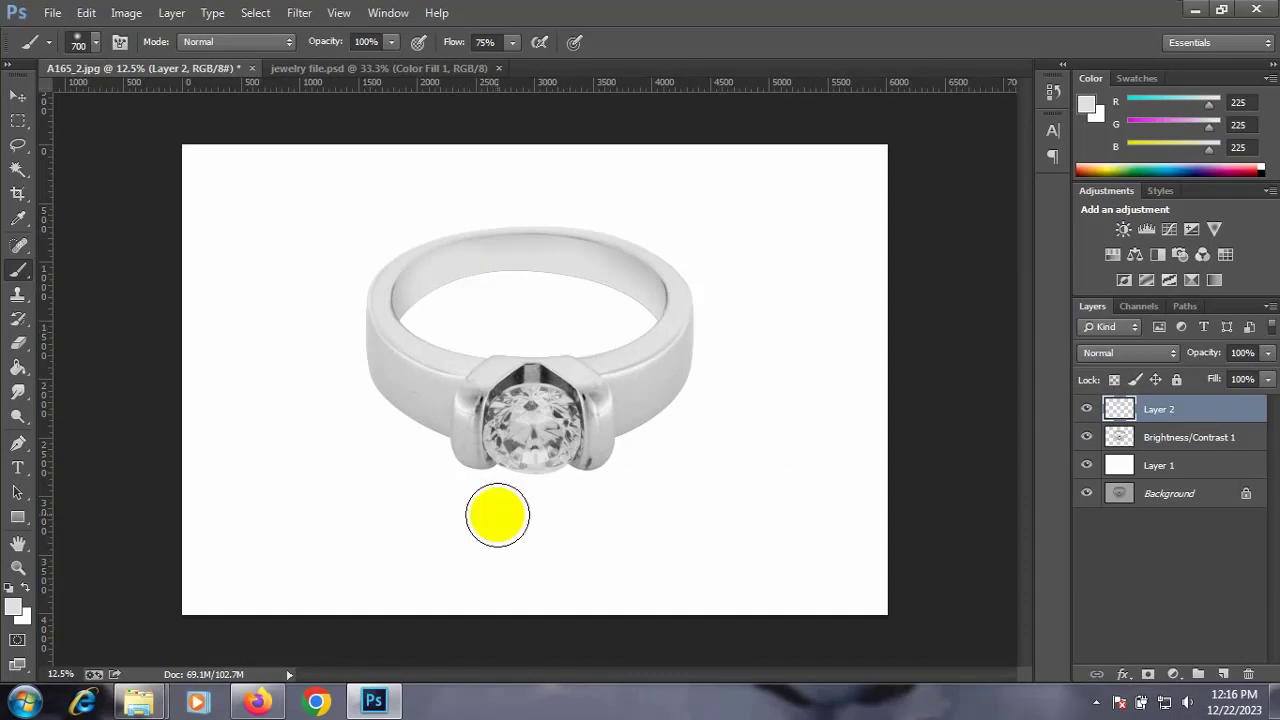
Zoom in on the stone and trace a pen path along the left prong's inner edge
{"action": "left_click", "coordinate": [1119, 412], "text": "ctrl"}
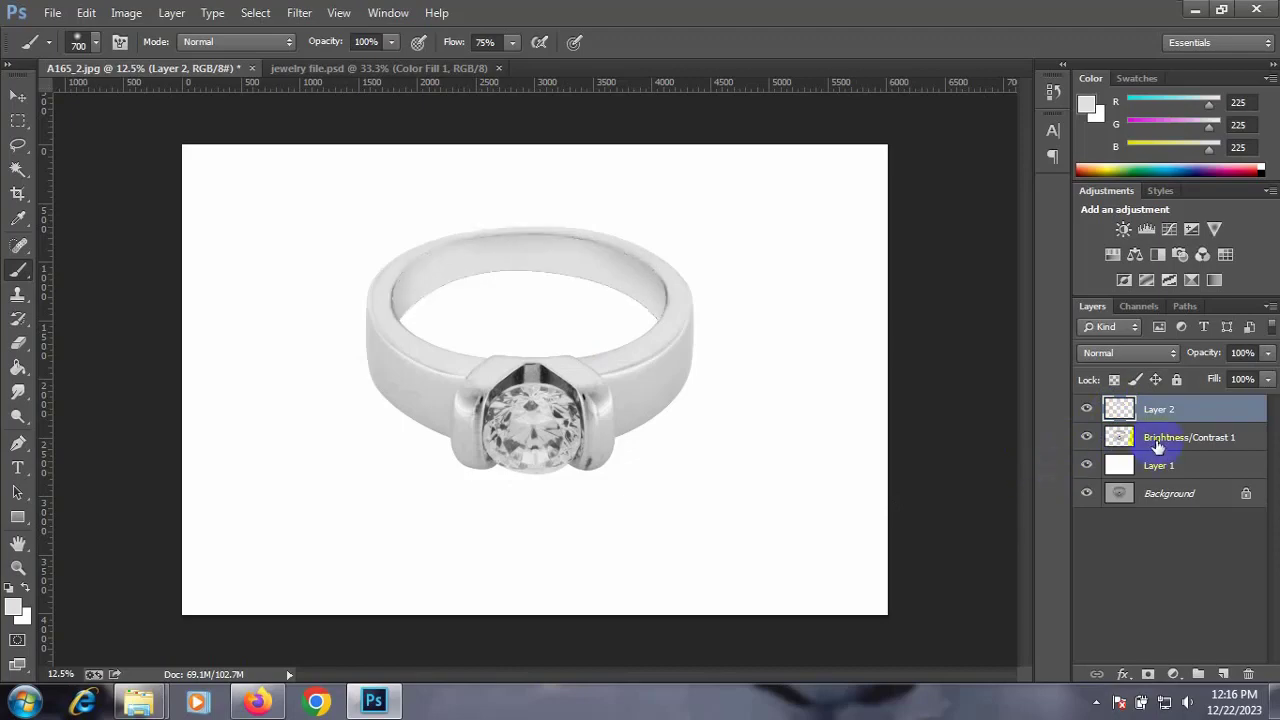
{"action": "left_click", "coordinate": [1120, 437], "text": "ctrl"}
{"action": "key", "text": "ctrl+plus"}
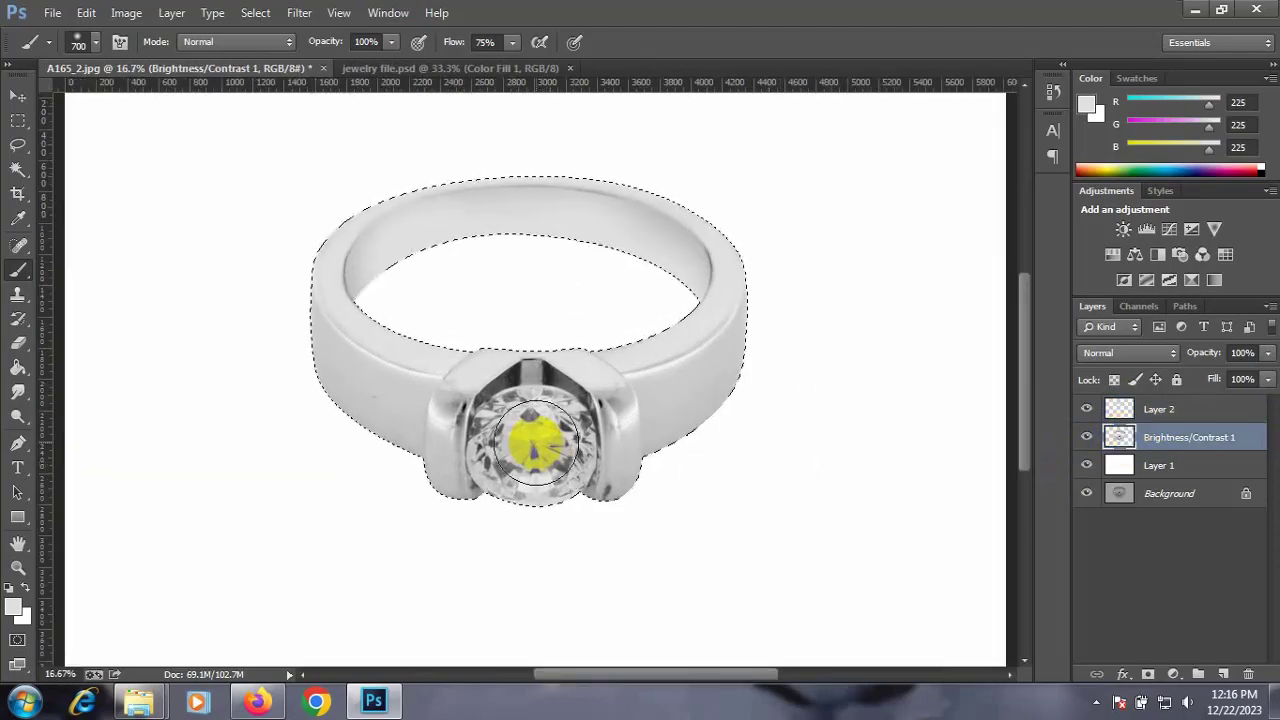
{"action": "left_click", "coordinate": [17, 447]}
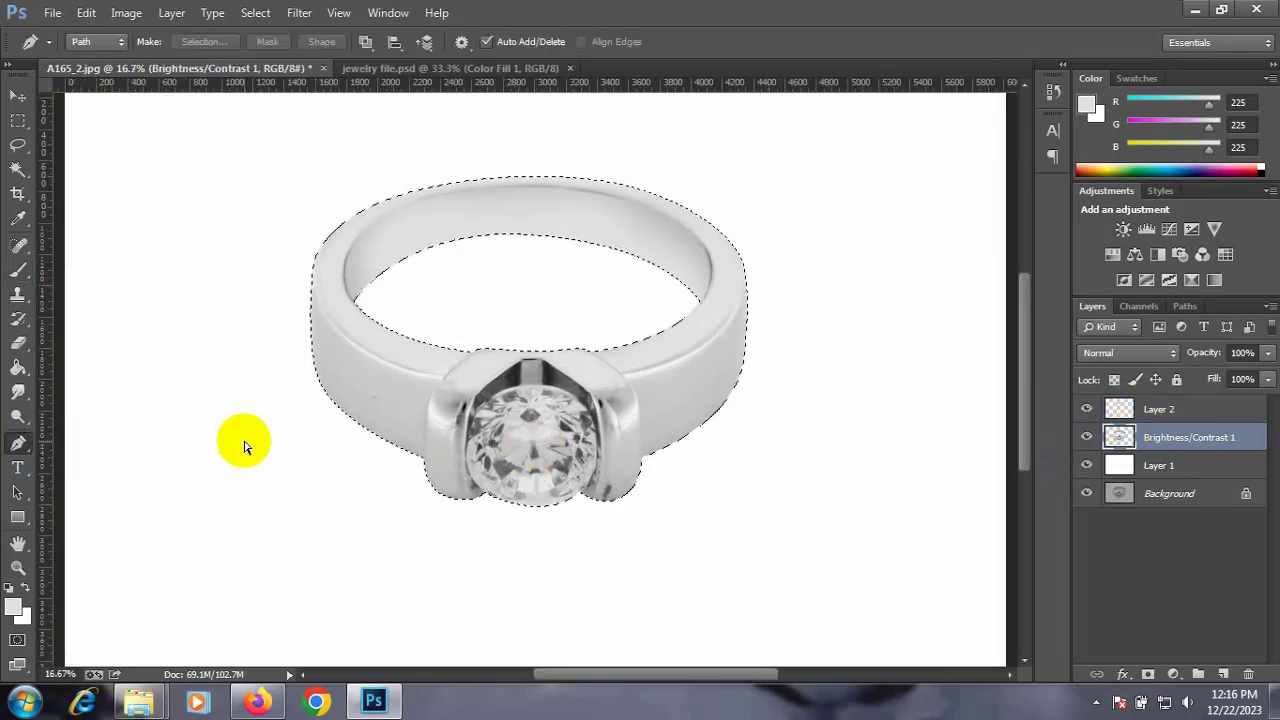
{"action": "key", "text": "ctrl+plus"}
{"action": "key", "text": "ctrl+plus"}
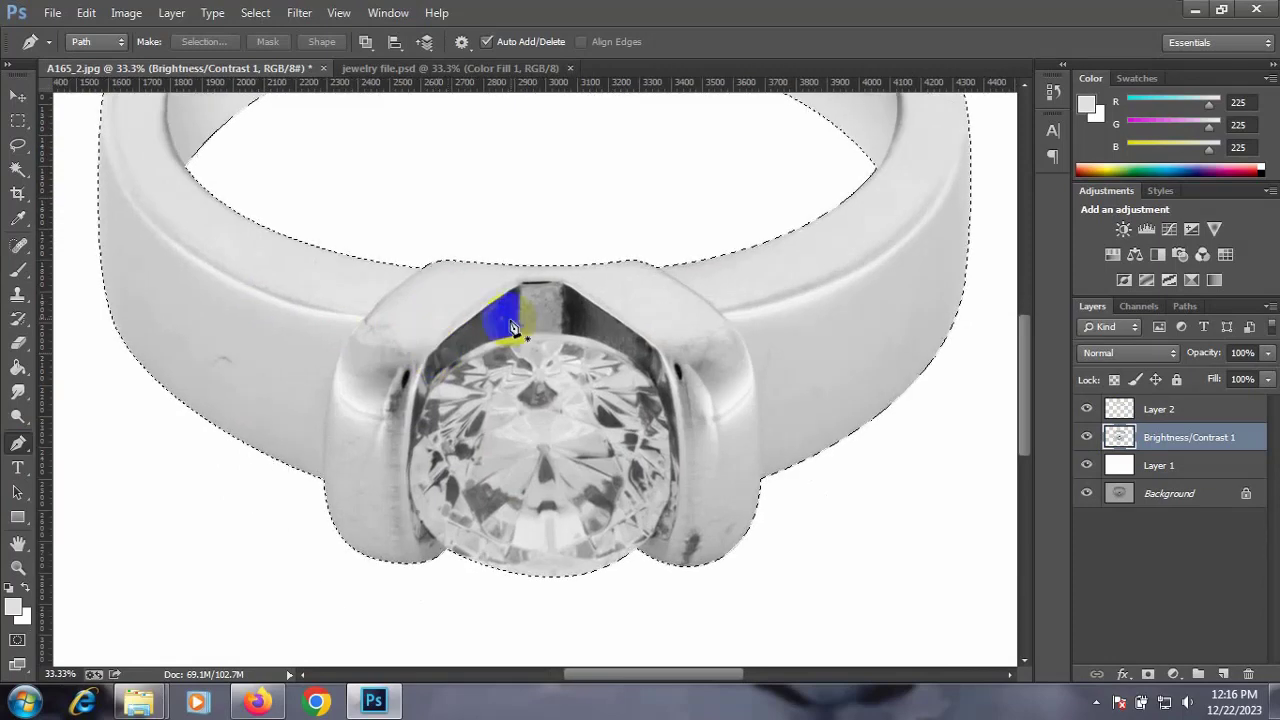
{"action": "left_click", "coordinate": [518, 343]}
{"action": "left_click_drag", "start_coordinate": [415, 425], "coordinate": [400, 477]}
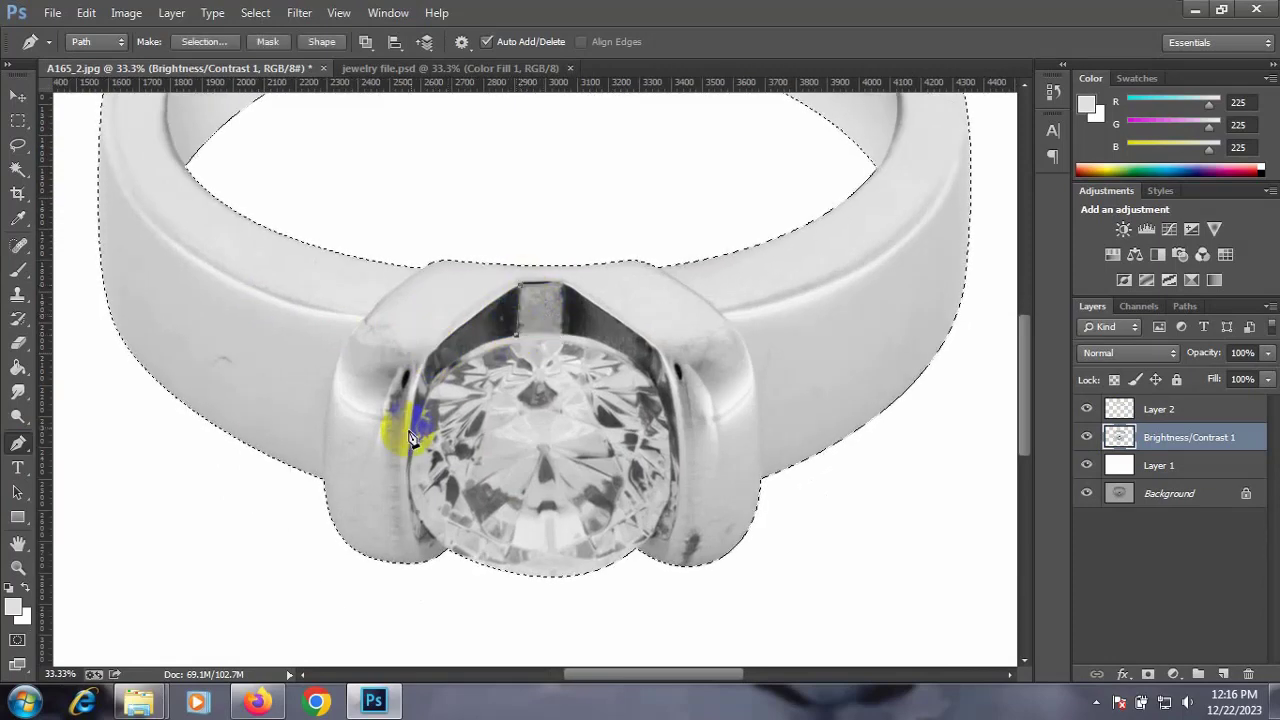
{"action": "left_click", "coordinate": [448, 335]}
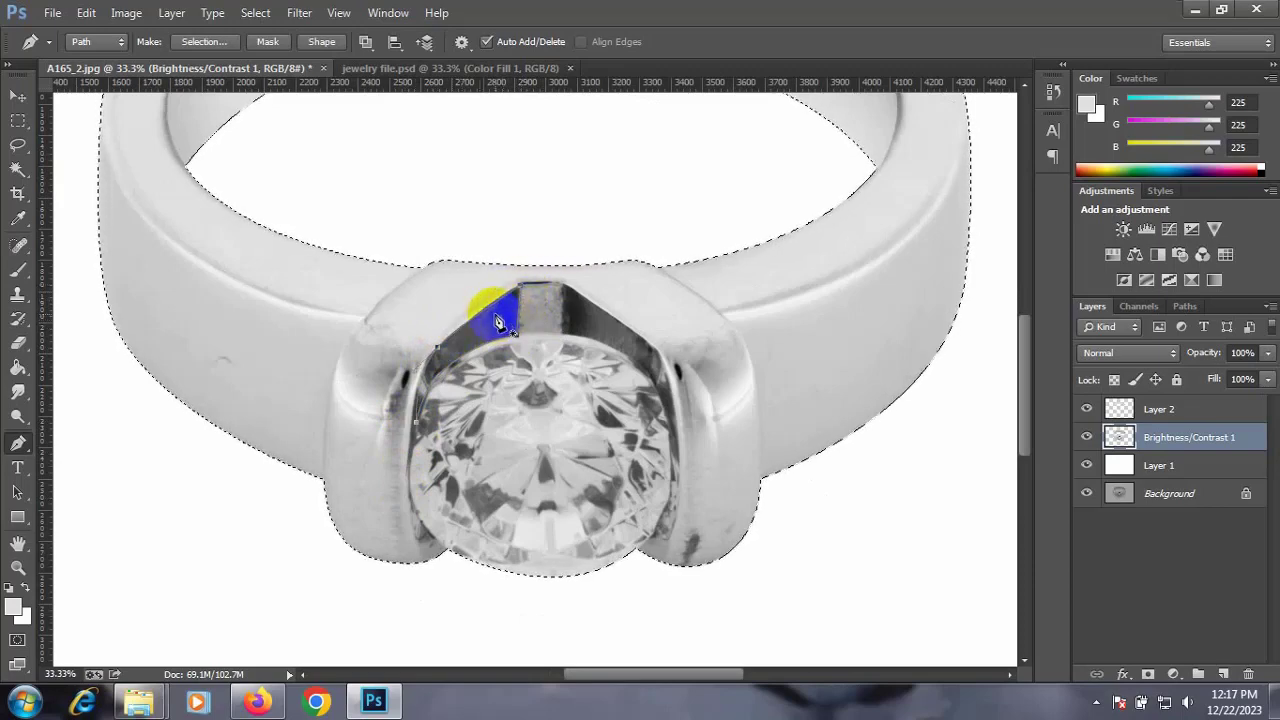
Create Layer 3, select the path area and blend the prong edge with the Mixer Brush
{"action": "key", "text": "ctrl+d"}
{"action": "key", "text": "ctrl+shift+alt+n"}
{"action": "key", "text": "ctrl+Return"}
{"action": "left_click", "coordinate": [18, 266]}
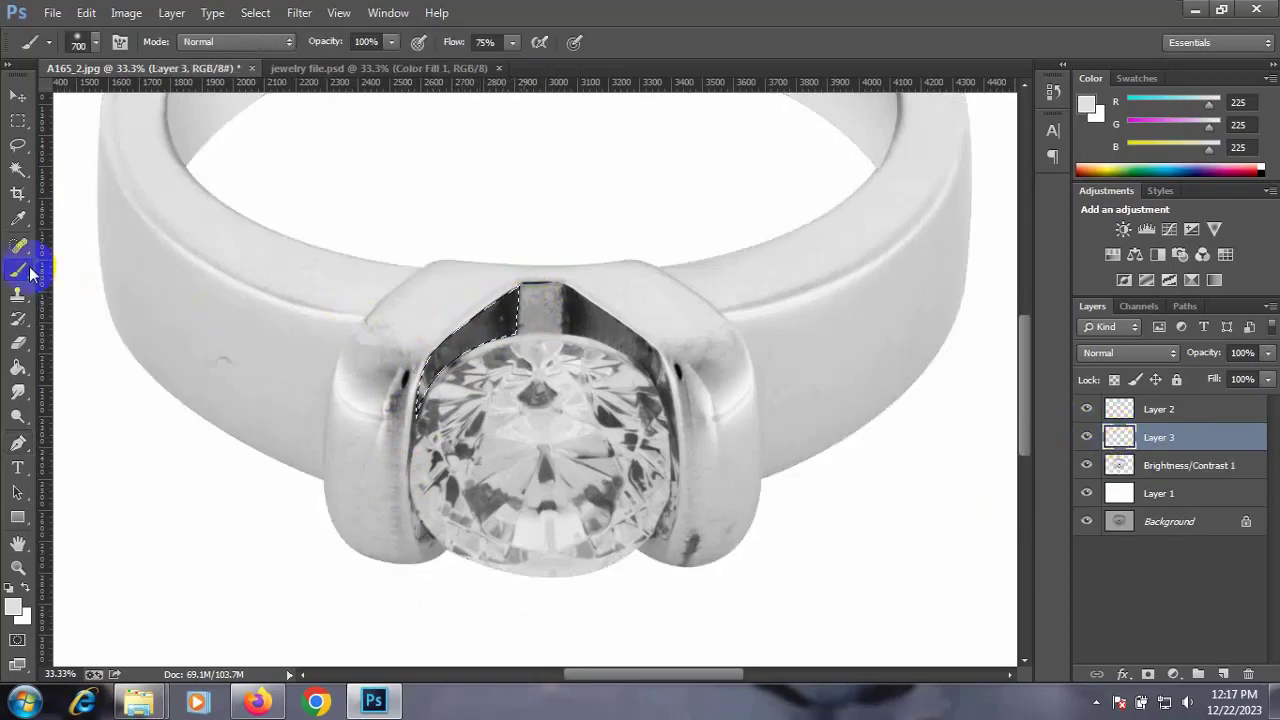
{"action": "left_click_drag", "start_coordinate": [505, 300], "coordinate": [412, 403]}
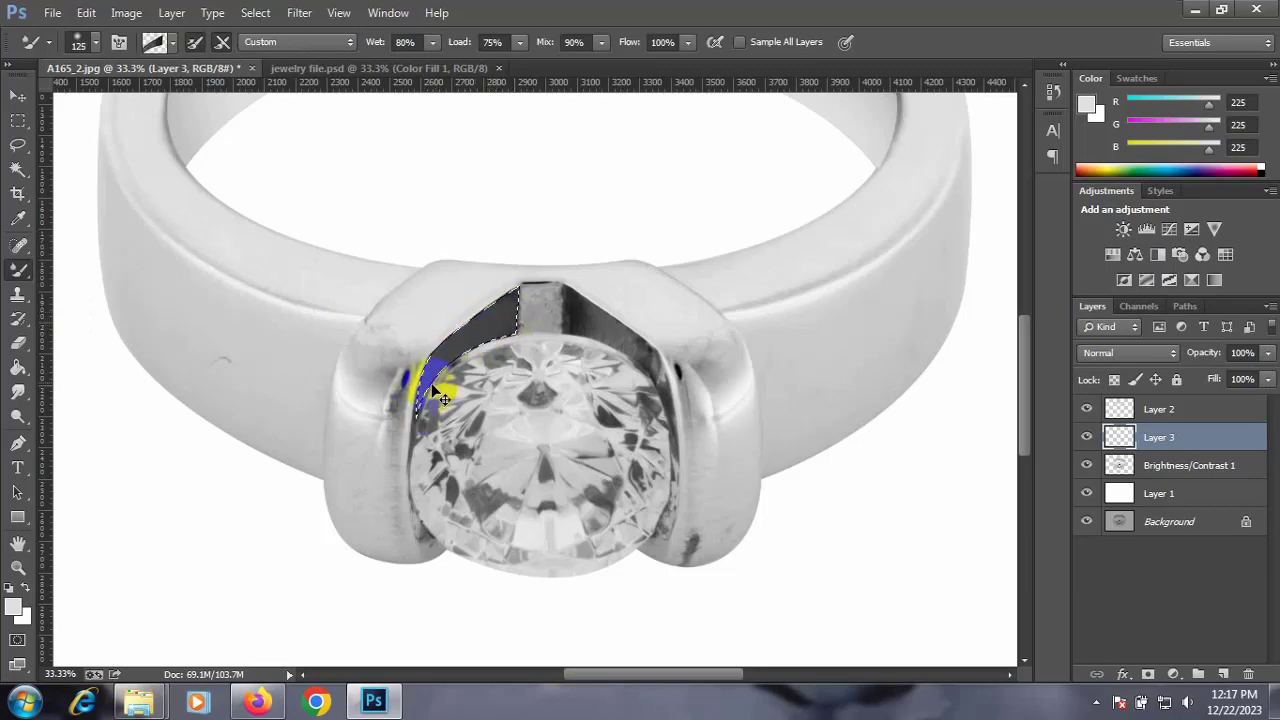
Move the view over the right prong and switch back to the Pen tool
{"action": "scroll", "coordinate": [575, 370], "scroll_direction": "down", "scroll_amount": 1}
{"action": "scroll", "coordinate": [577, 372], "scroll_direction": "down", "scroll_amount": 1}
{"action": "scroll", "coordinate": [580, 376], "scroll_direction": "down", "scroll_amount": 1}
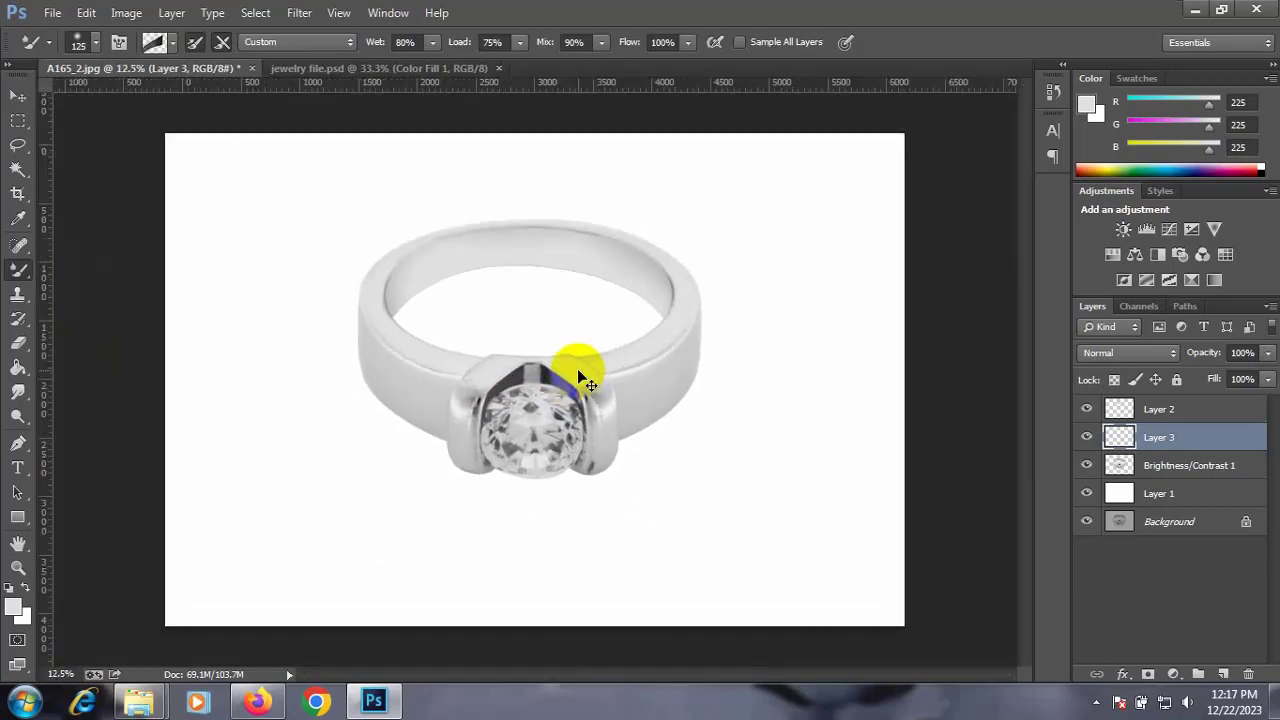
{"action": "scroll", "coordinate": [578, 372], "scroll_direction": "up", "scroll_amount": 2}
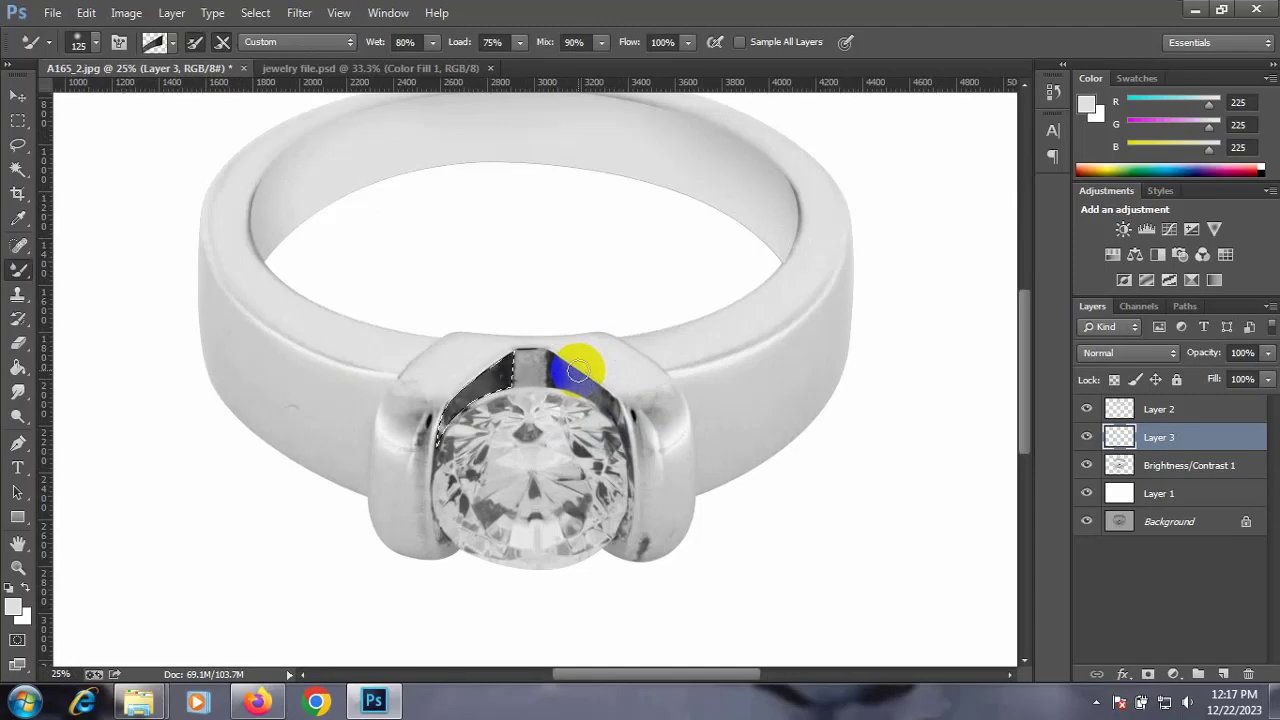
{"action": "left_click", "coordinate": [513, 387]}
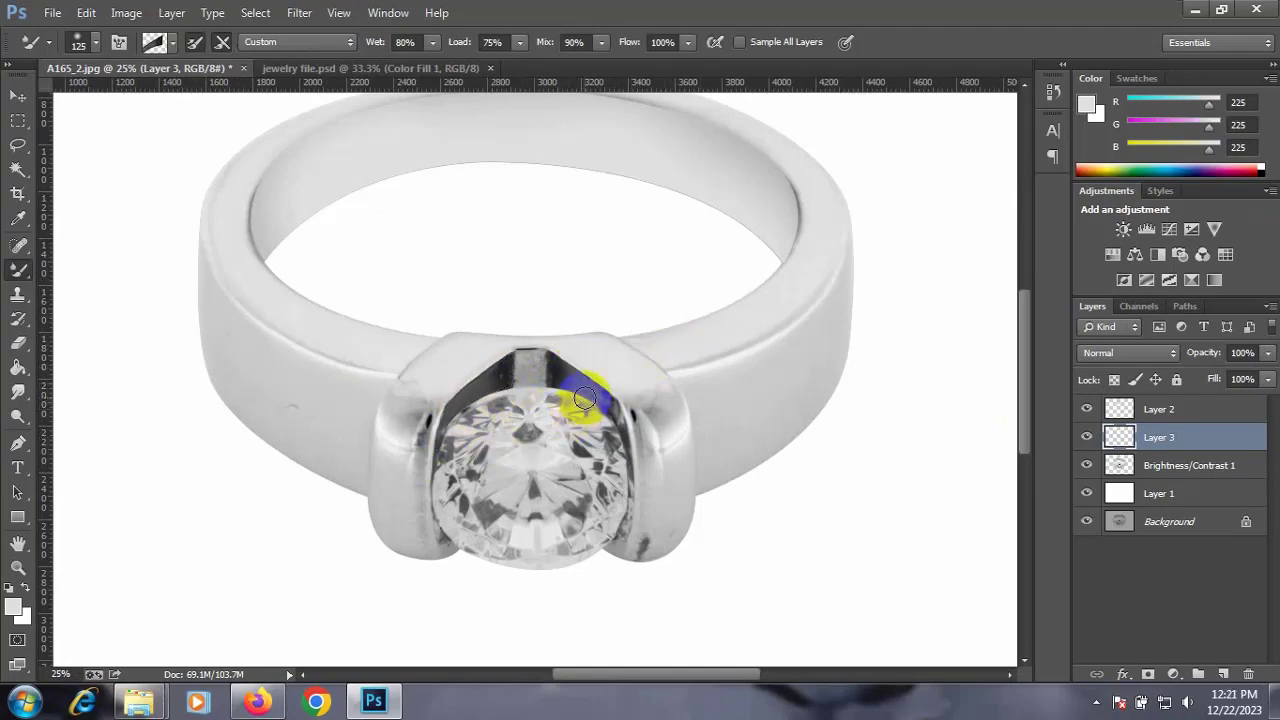
{"action": "left_click", "coordinate": [17, 443]}
Trace the right prong edge with the Pen and convert it to a selection
{"action": "left_click", "coordinate": [547, 387]}
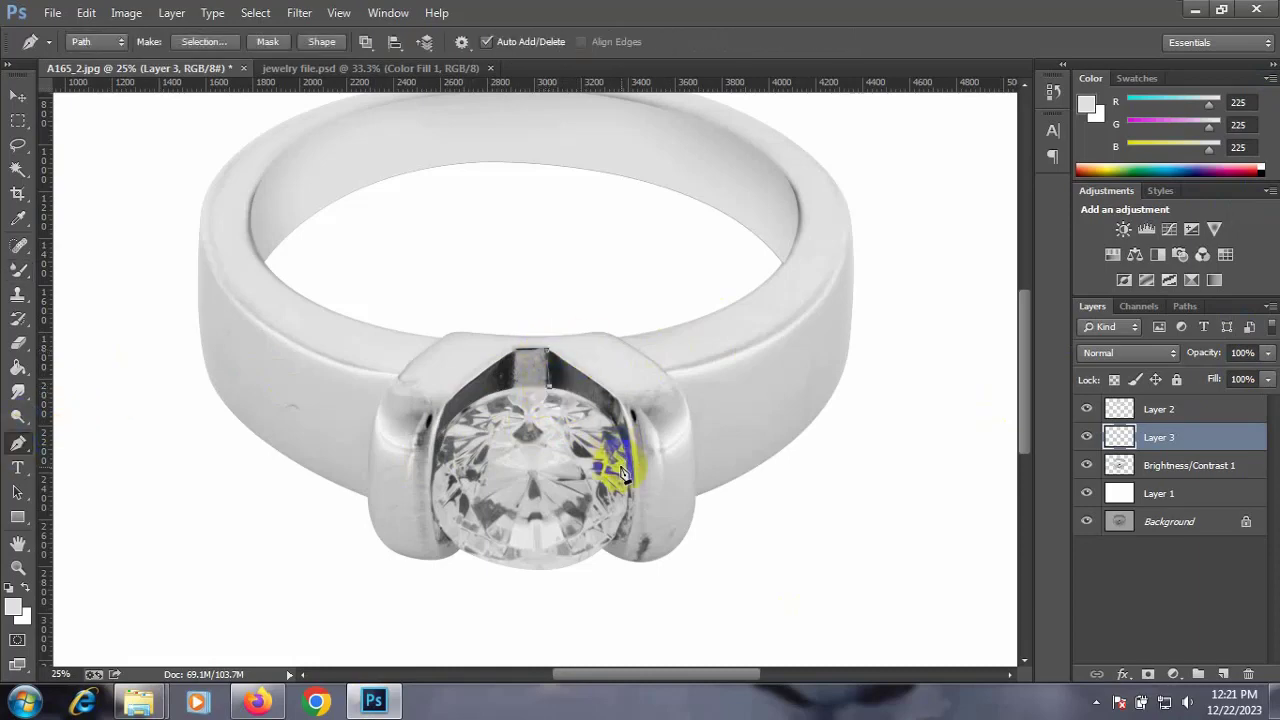
{"action": "left_click_drag", "start_coordinate": [645, 522], "coordinate": [643, 520]}
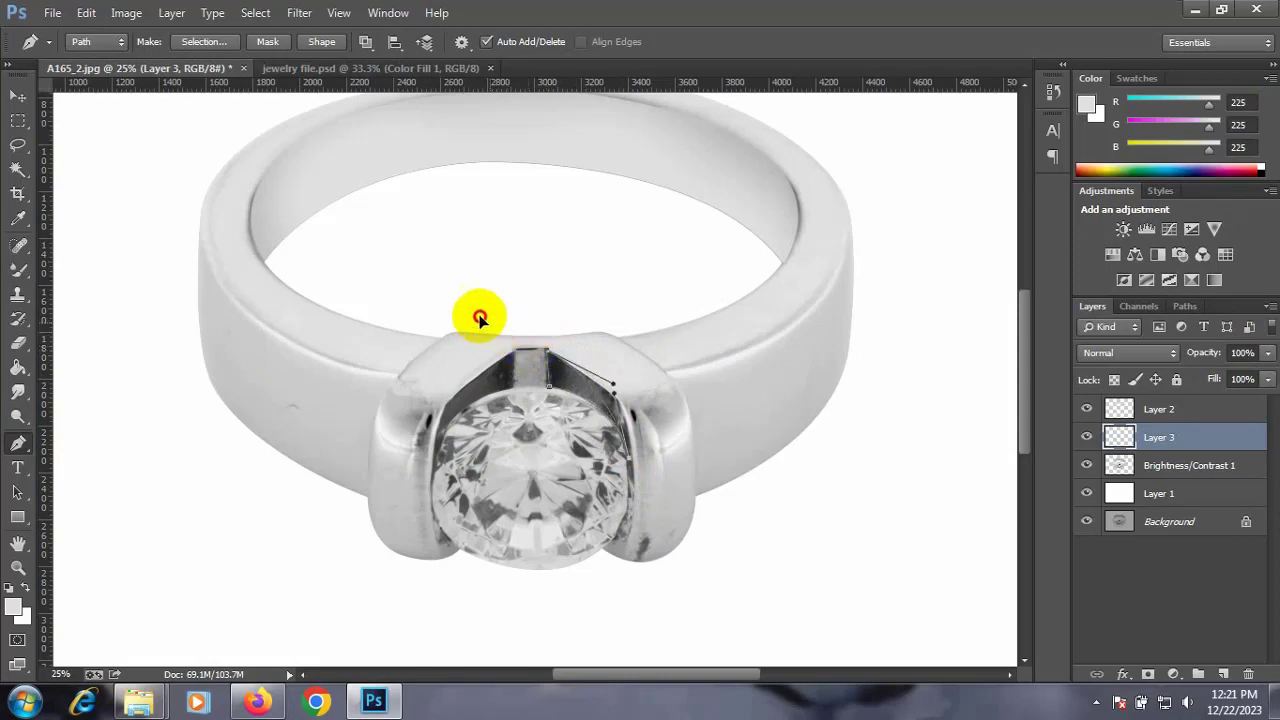
{"action": "left_click", "coordinate": [630, 448]}
{"action": "key", "text": "ctrl+Return"}
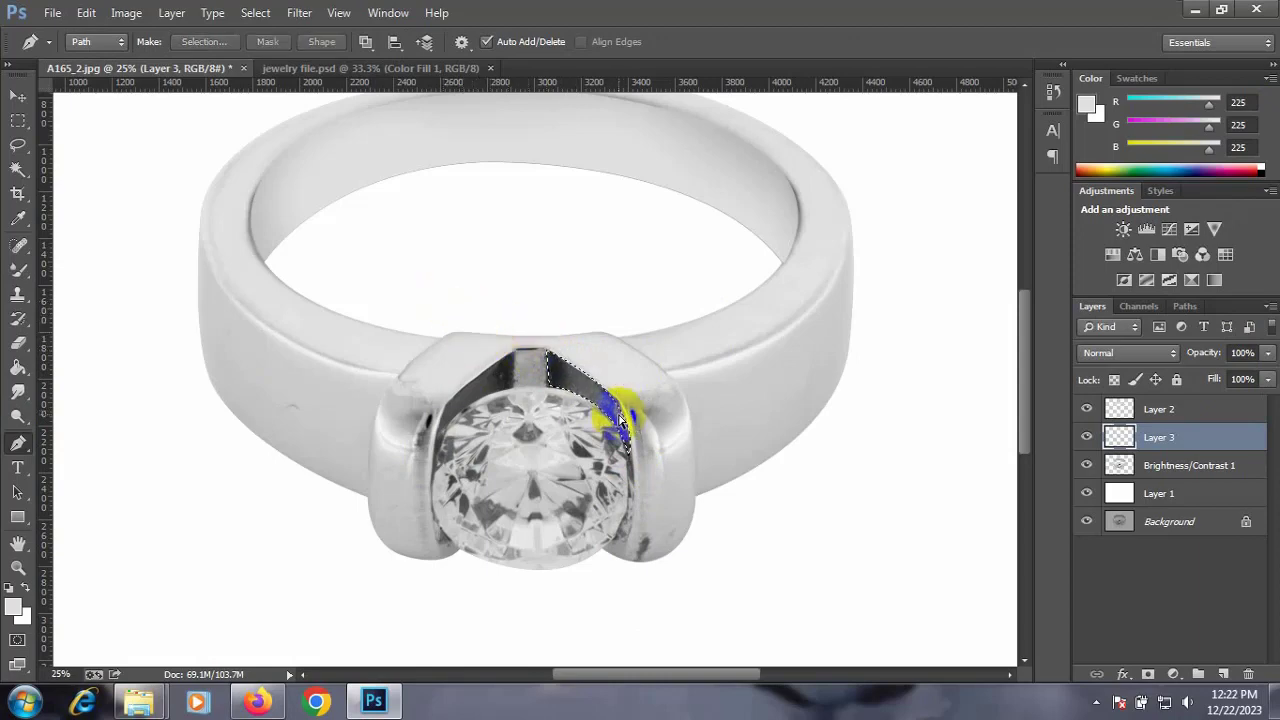
{"action": "key", "text": "ctrl+j"}
{"action": "key", "text": "Return"}
Paint a dark edge line along the right prong with the Mixer Brush on new Layer 4
{"action": "left_click", "coordinate": [1128, 491]}
{"action": "key", "text": "ctrl+j"}
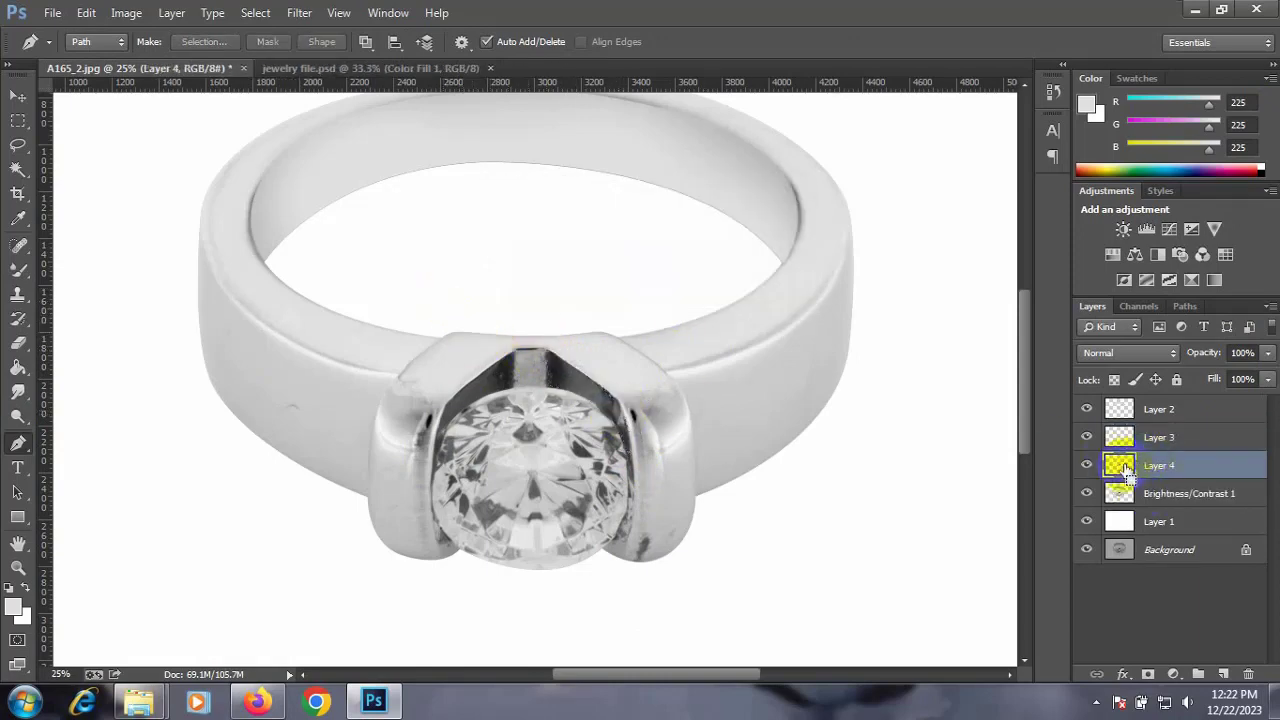
{"action": "left_click", "coordinate": [18, 270]}
{"action": "left_click_drag", "start_coordinate": [571, 357], "coordinate": [645, 508]}
{"action": "key", "text": "ctrl+d"}
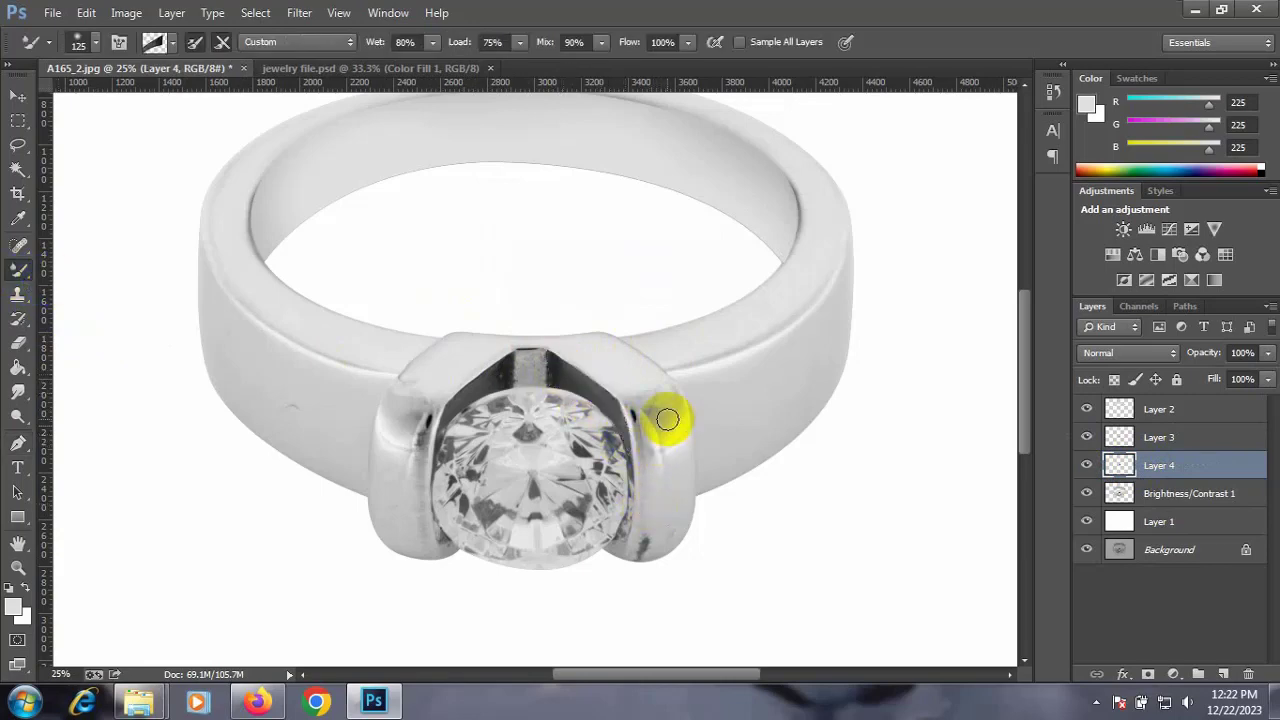
{"action": "left_click", "coordinate": [18, 443]}
{"action": "left_click", "coordinate": [76, 441]}
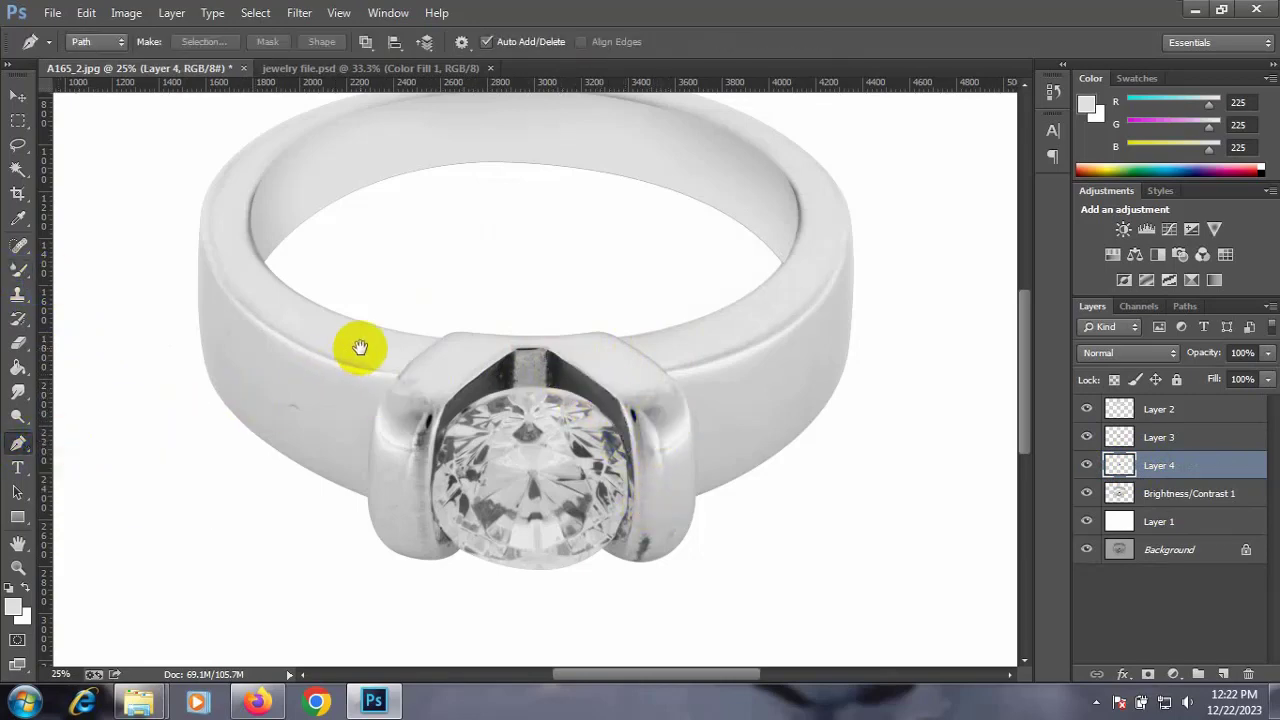
{"action": "mouse_move", "coordinate": [357, 346]}
{"action": "left_mouse_down"}
{"action": "mouse_move", "coordinate": [371, 400]}
{"action": "mouse_move", "coordinate": [385, 348]}
{"action": "left_mouse_up"}
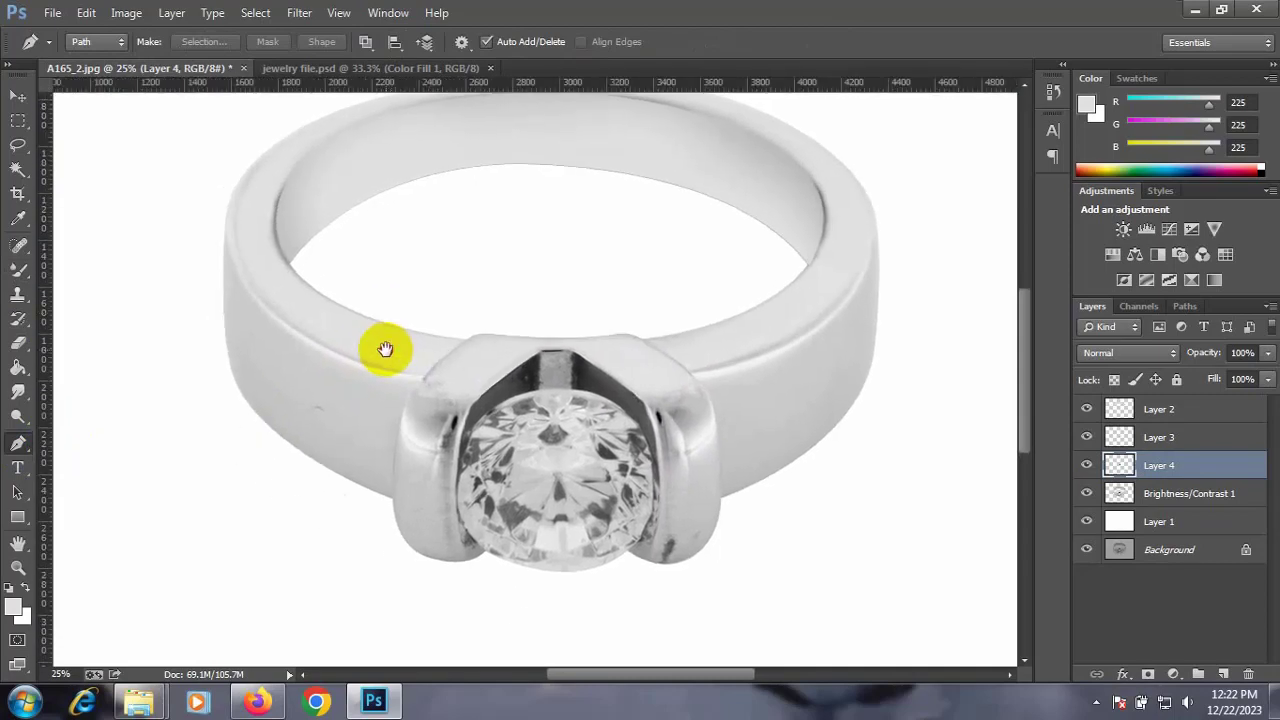
On Brightness/Contrast 1, smudge the prong top and left prong edge, enlarging the brush to 150
{"action": "double_click", "coordinate": [1130, 492]}
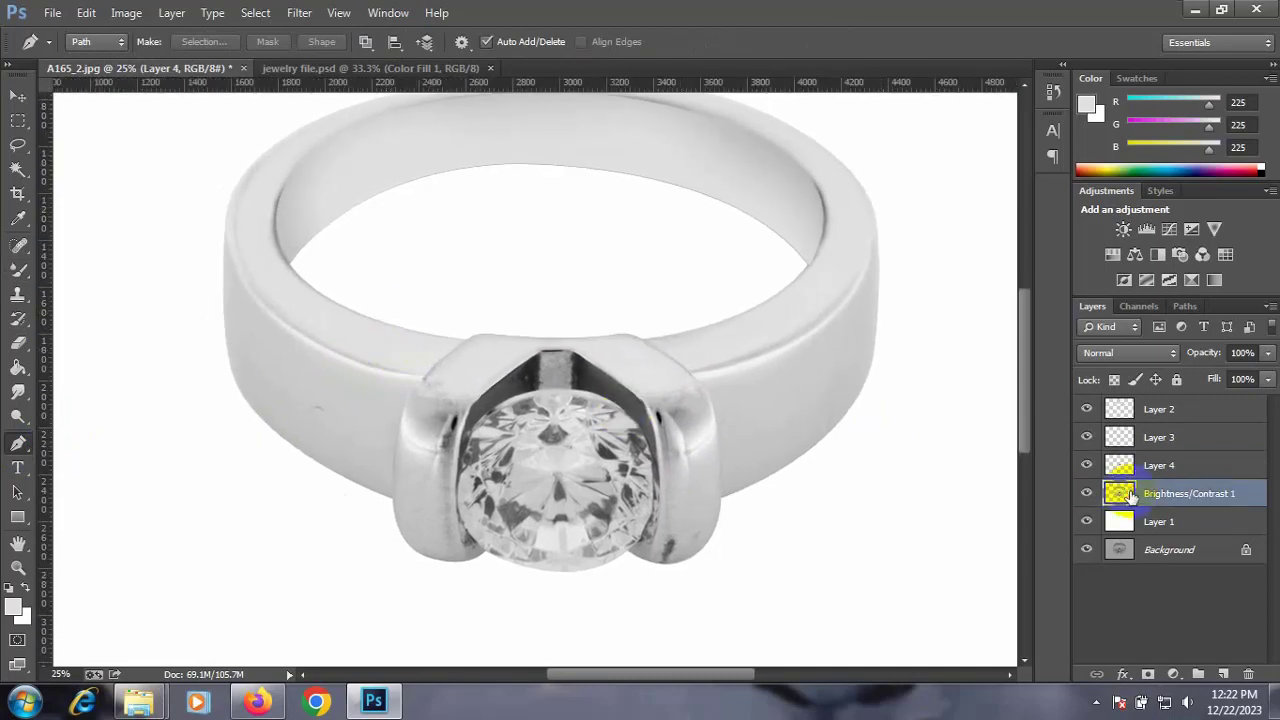
{"action": "key", "text": "Escape"}
{"action": "left_click", "coordinate": [18, 391]}
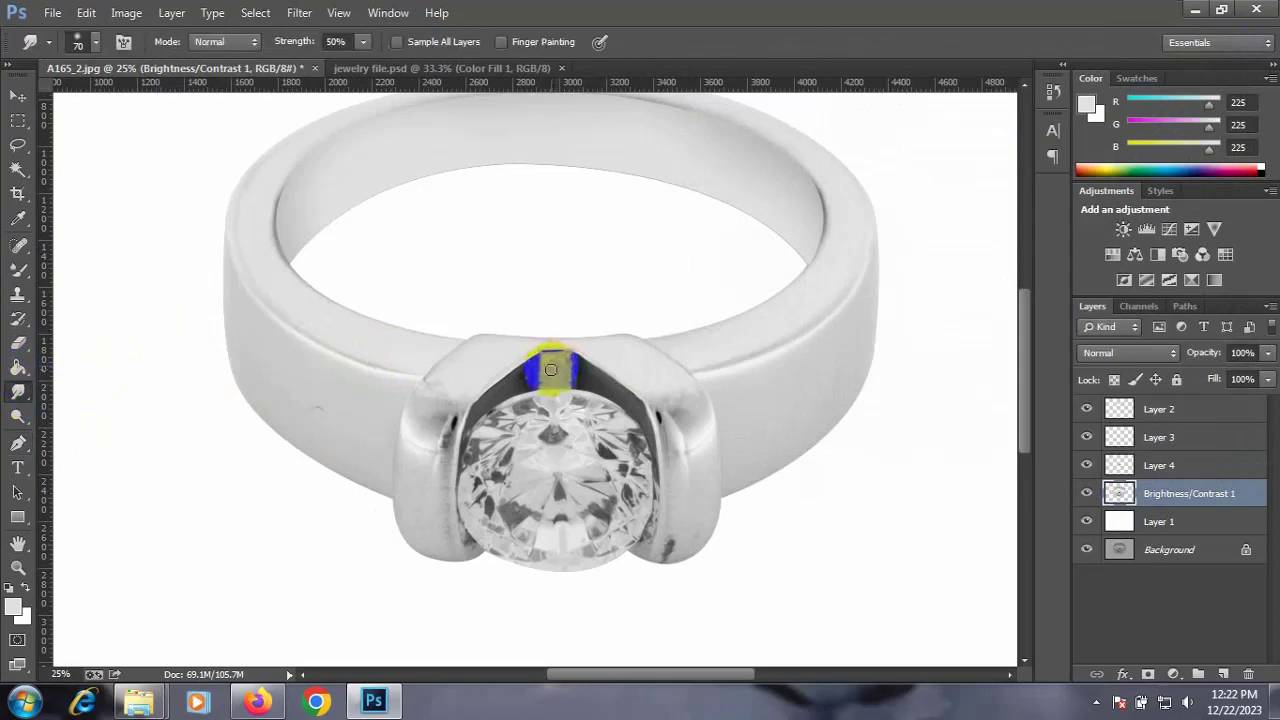
{"action": "mouse_move", "coordinate": [560, 369]}
{"action": "left_mouse_down"}
{"action": "mouse_move", "coordinate": [544, 381]}
{"action": "mouse_move", "coordinate": [571, 358]}
{"action": "mouse_move", "coordinate": [560, 380]}
{"action": "left_mouse_up"}
{"action": "key", "text": "bracketright"}
{"action": "mouse_move", "coordinate": [457, 451]}
{"action": "left_mouse_down"}
{"action": "mouse_move", "coordinate": [433, 452]}
{"action": "mouse_move", "coordinate": [452, 427]}
{"action": "mouse_move", "coordinate": [463, 531]}
{"action": "left_mouse_up"}
{"action": "key", "text": "bracketright"}
{"action": "key", "text": "bracketright"}
{"action": "key", "text": "bracketright"}
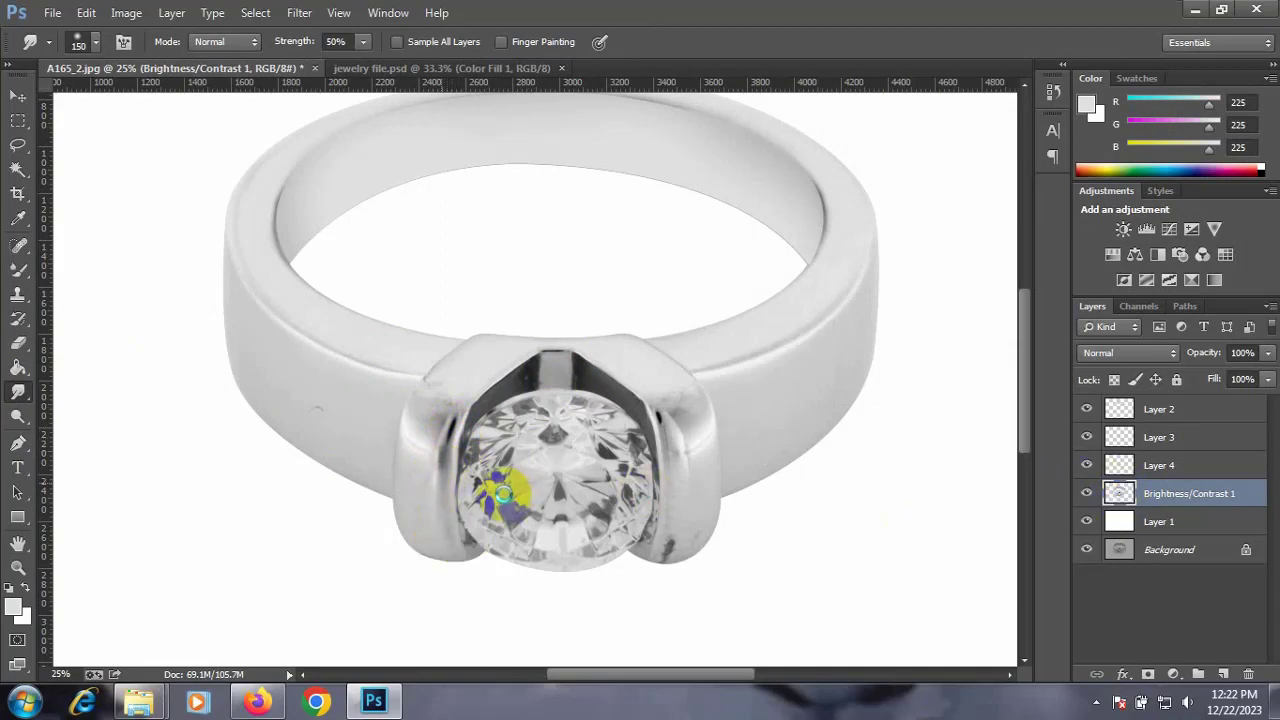
Within the ring selection, smudge the stone's lower-right edge and both bezels, then deselect
{"action": "left_click", "coordinate": [1120, 493], "text": "ctrl"}
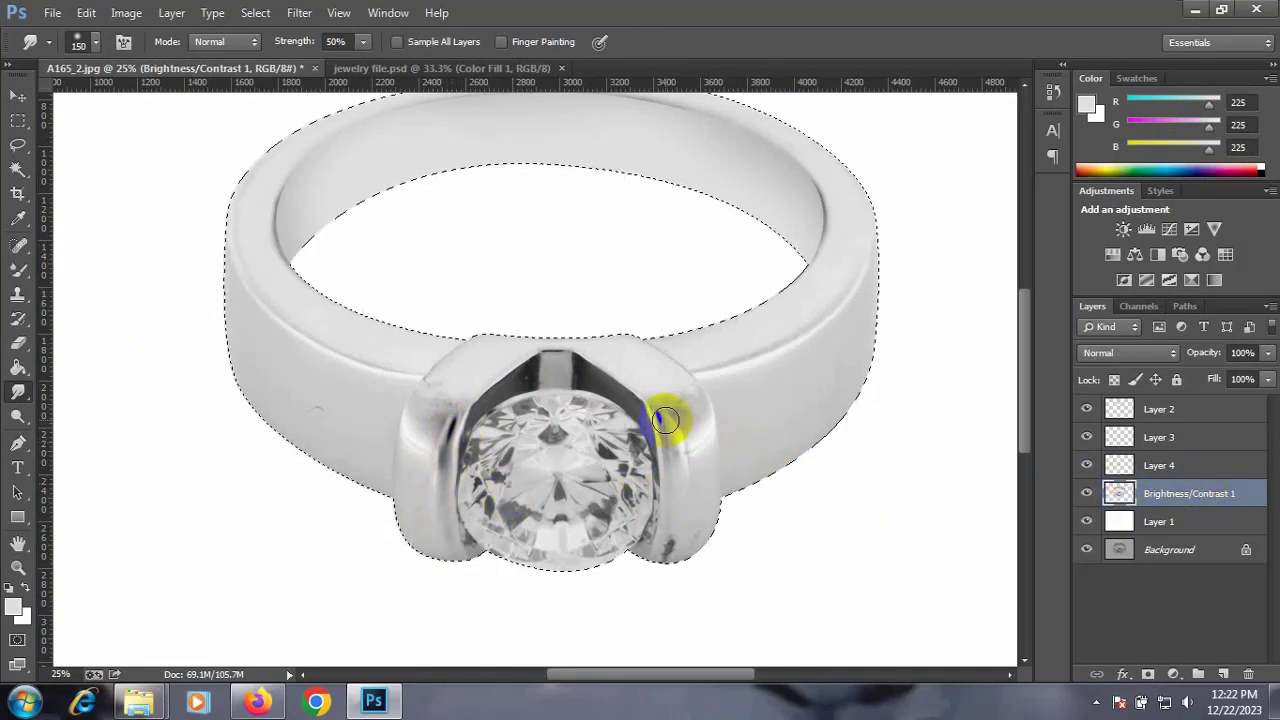
{"action": "left_click_drag", "start_coordinate": [665, 553], "coordinate": [713, 548]}
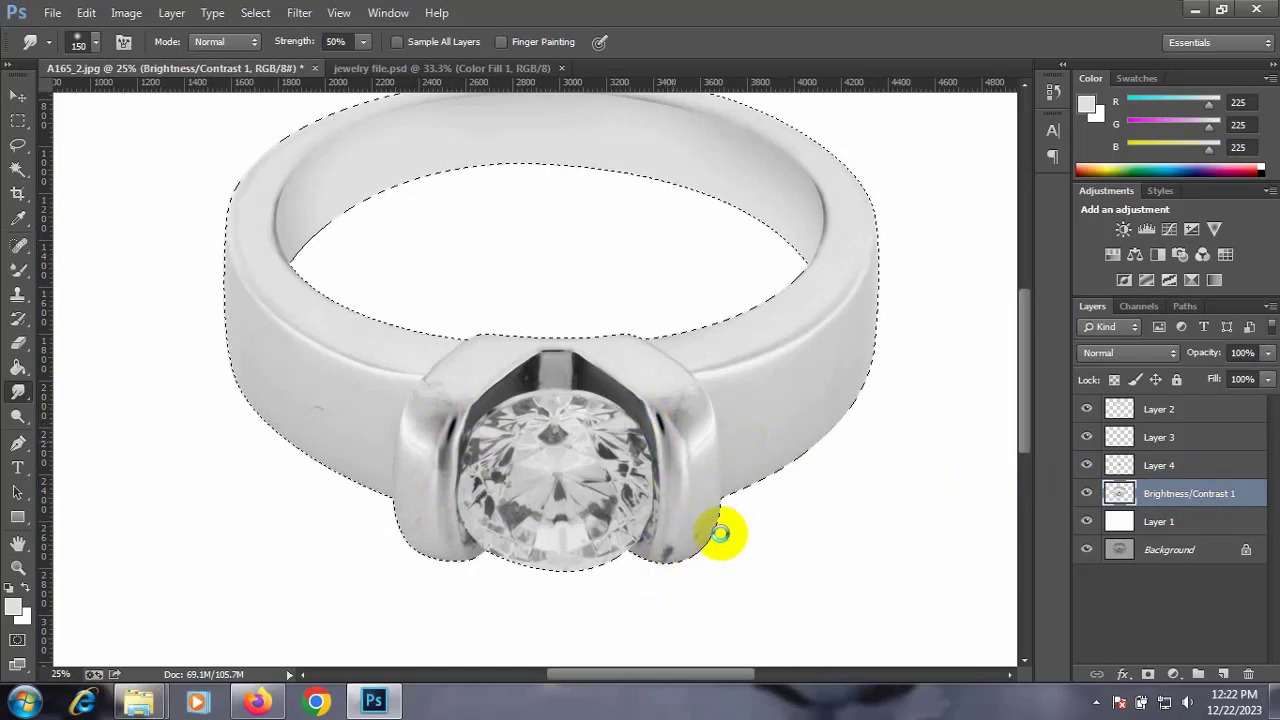
{"action": "left_click_drag", "start_coordinate": [721, 536], "coordinate": [686, 400]}
{"action": "left_click_drag", "start_coordinate": [429, 392], "coordinate": [437, 395]}
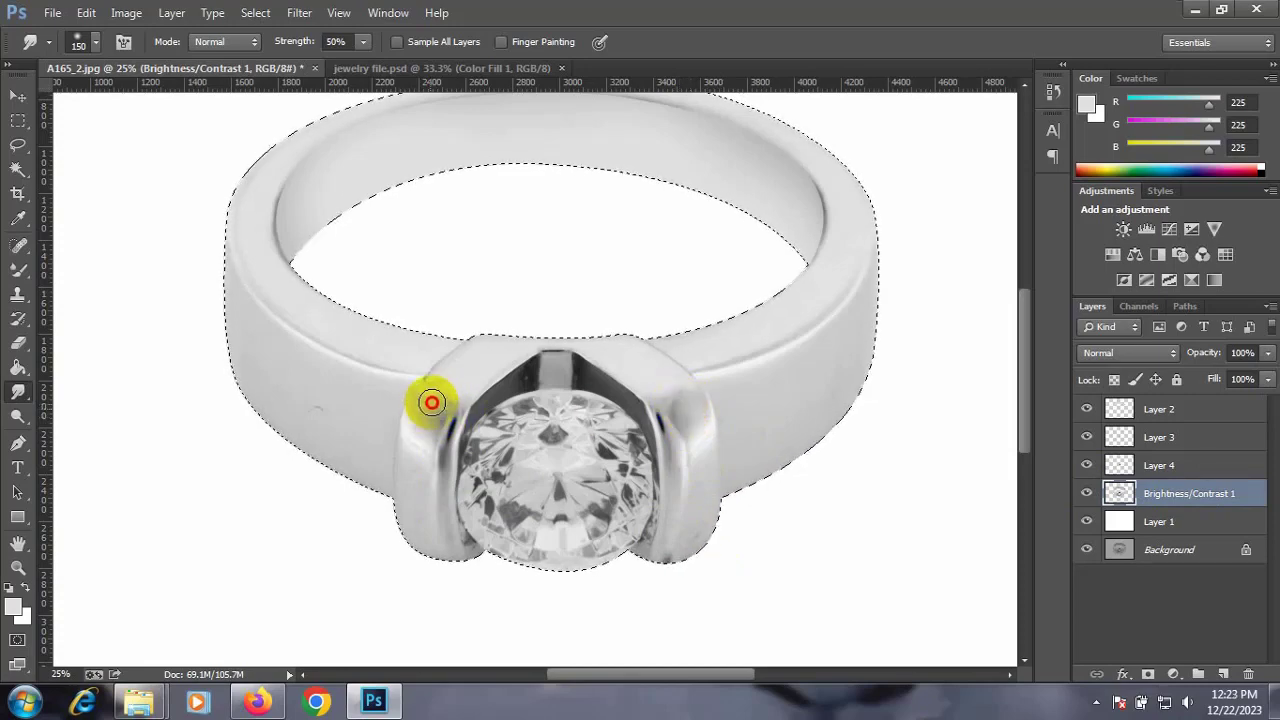
{"action": "key", "text": "ctrl+d"}
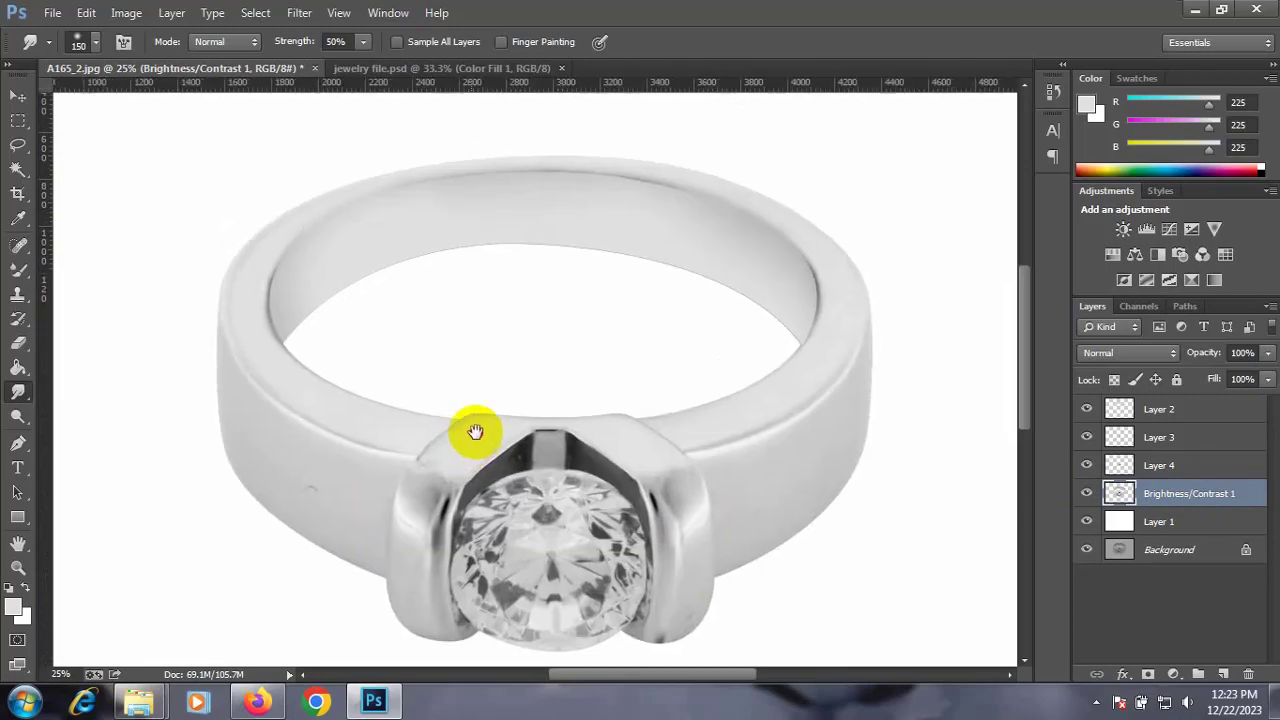
Pick the body1 layer in jewelry file.psd and drag it into the ring image
{"action": "left_click", "coordinate": [423, 72]}
{"action": "key", "text": "v"}
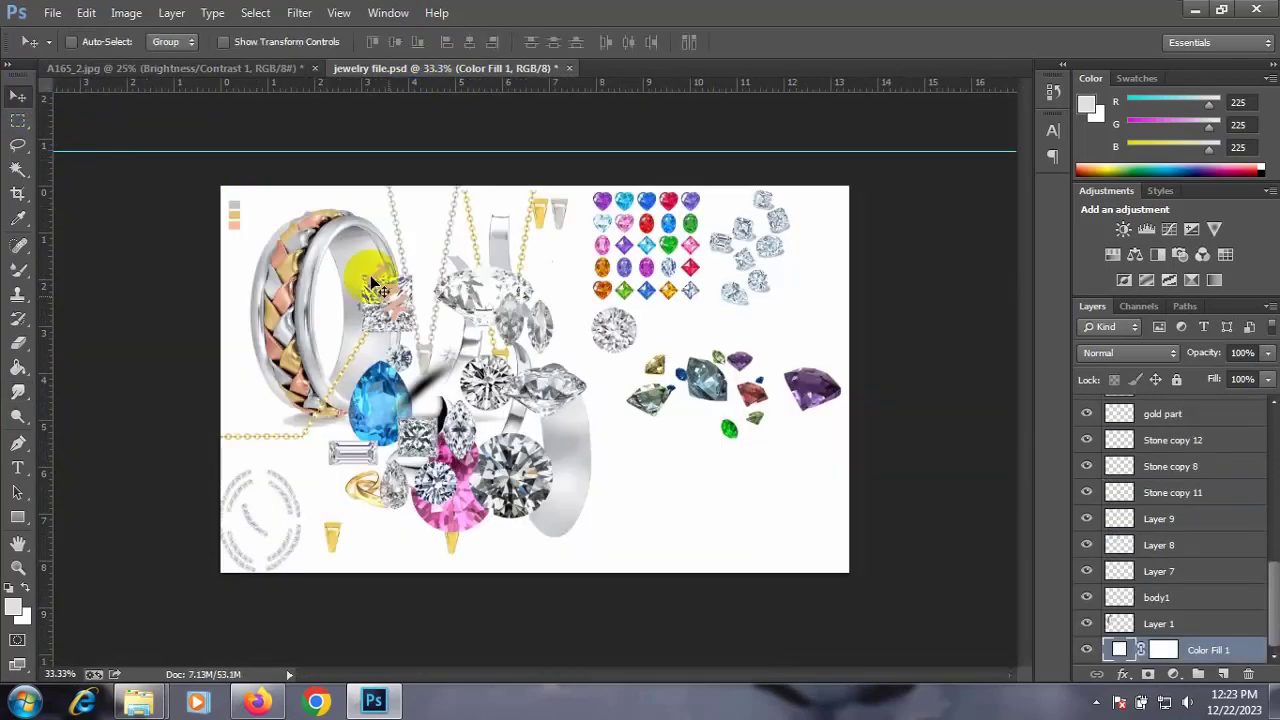
{"action": "right_click", "coordinate": [560, 431]}
{"action": "left_click", "coordinate": [564, 441]}
{"action": "right_click", "coordinate": [562, 450]}
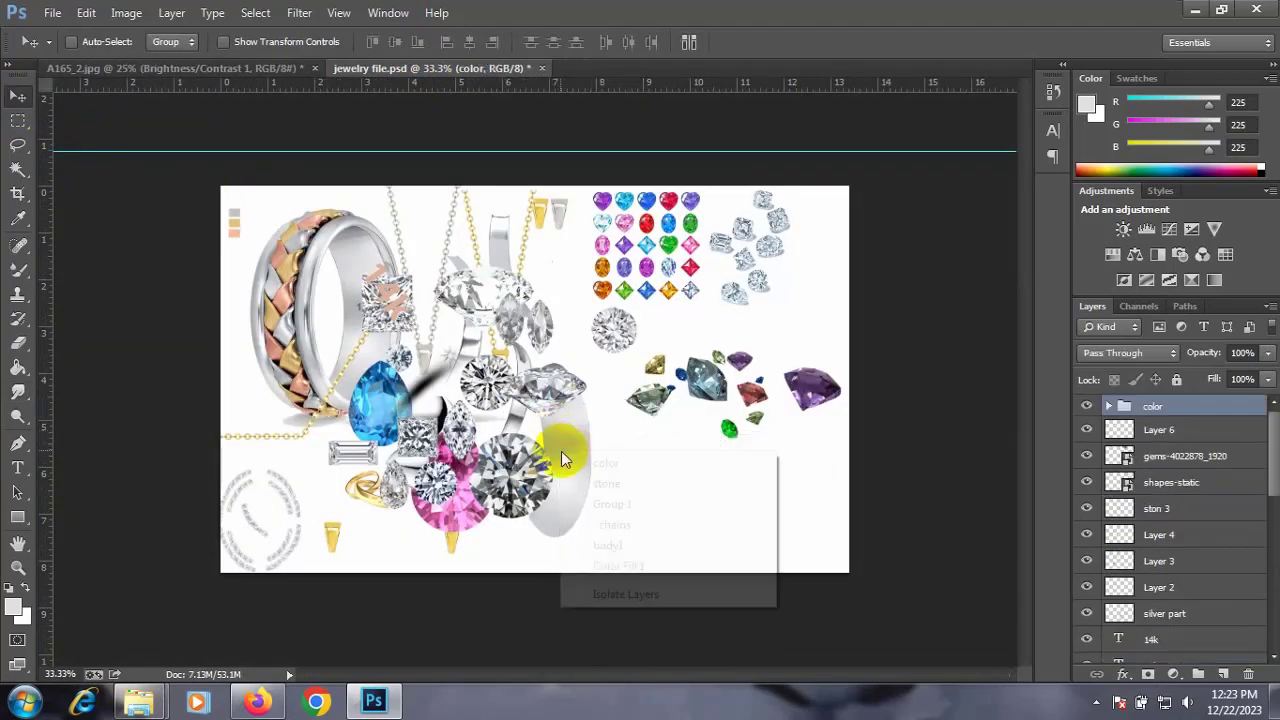
{"action": "left_click", "coordinate": [618, 476]}
{"action": "right_click", "coordinate": [573, 447]}
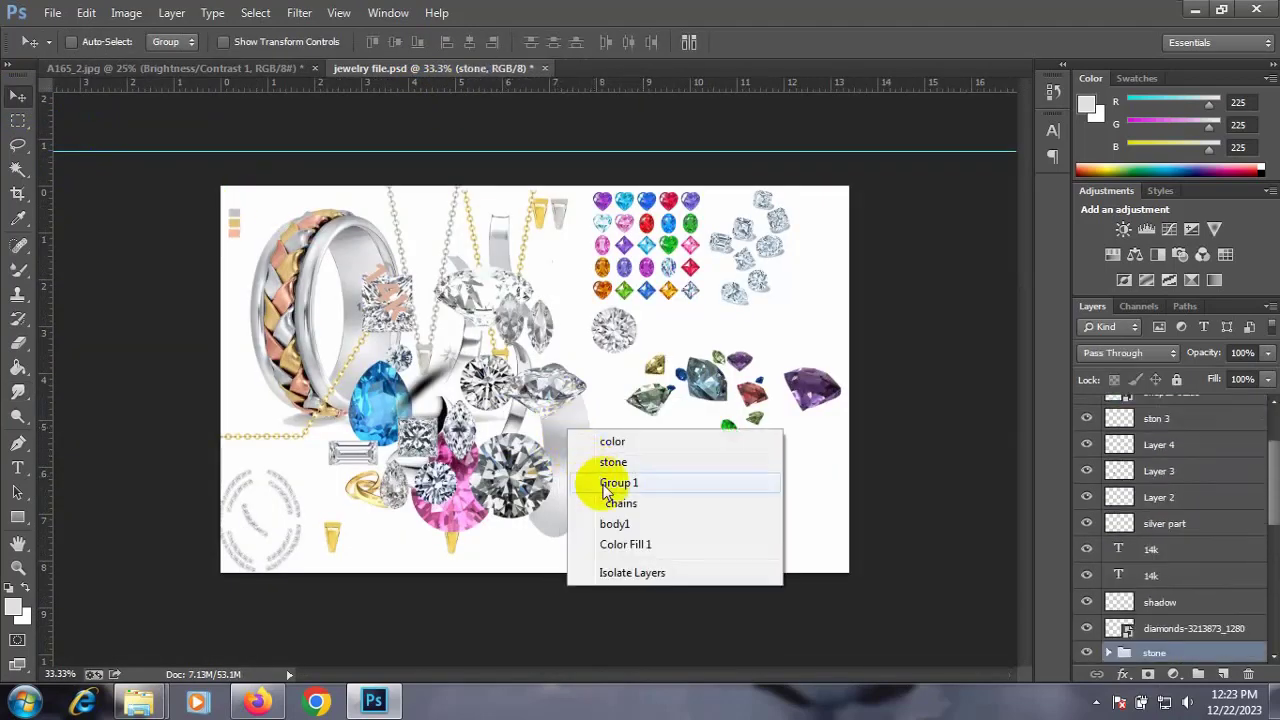
{"action": "left_click", "coordinate": [617, 537]}
{"action": "mouse_move", "coordinate": [606, 517]}
{"action": "left_mouse_down"}
{"action": "mouse_move", "coordinate": [640, 472]}
{"action": "mouse_move", "coordinate": [491, 371]}
{"action": "mouse_move", "coordinate": [543, 367]}
{"action": "left_mouse_up"}
Scale up and rotate body1 so it sits over the band's inner rim
{"action": "key", "text": "ctrl+t"}
{"action": "mouse_move", "coordinate": [546, 316]}
{"action": "left_mouse_down"}
{"action": "mouse_move", "coordinate": [623, 257]}
{"action": "mouse_move", "coordinate": [594, 190]}
{"action": "mouse_move", "coordinate": [534, 314]}
{"action": "mouse_move", "coordinate": [543, 223]}
{"action": "mouse_move", "coordinate": [677, 349]}
{"action": "mouse_move", "coordinate": [366, 284]}
{"action": "mouse_move", "coordinate": [680, 271]}
{"action": "mouse_move", "coordinate": [666, 209]}
{"action": "mouse_move", "coordinate": [597, 300]}
{"action": "left_mouse_up"}
{"action": "mouse_move", "coordinate": [676, 238]}
{"action": "left_mouse_down"}
{"action": "mouse_move", "coordinate": [811, 183]}
{"action": "mouse_move", "coordinate": [789, 192]}
{"action": "left_mouse_up"}
{"action": "key", "text": "Return"}
Move body1 to the top of the stack, enlarge it to 119%, and load Layer 2's outline
{"action": "left_click_drag", "start_coordinate": [1120, 493], "coordinate": [1150, 408]}
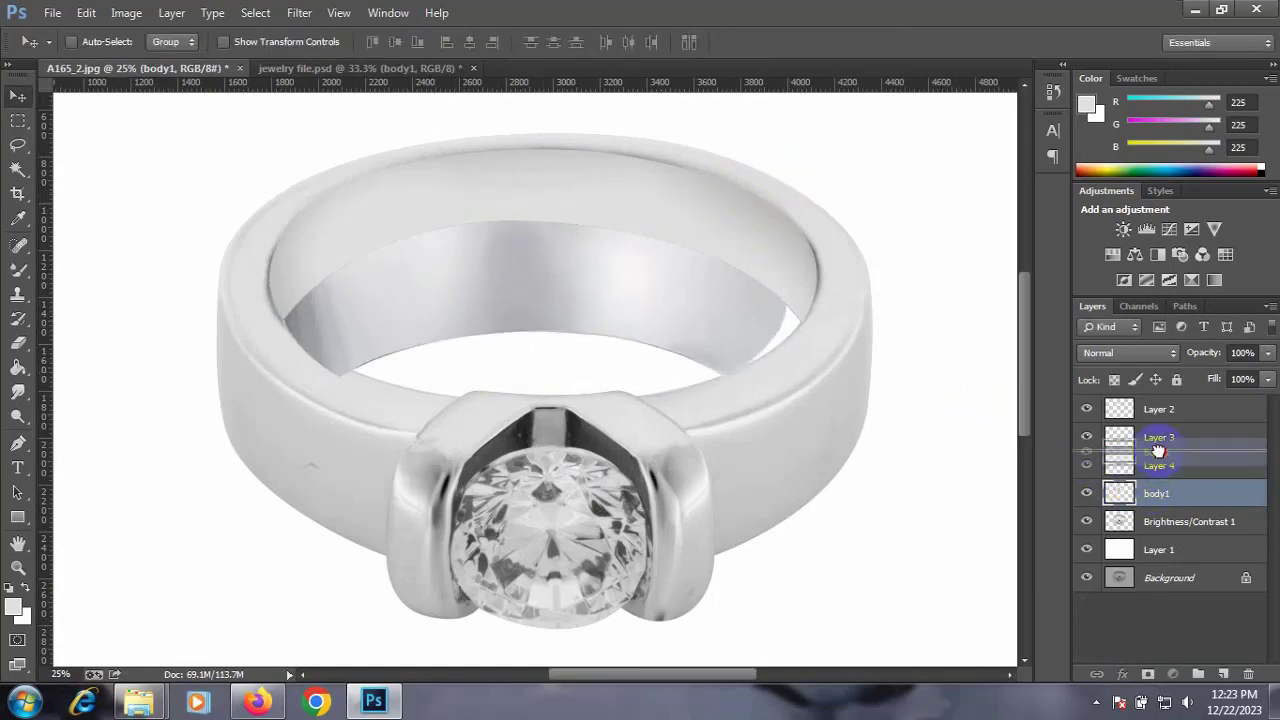
{"action": "left_click_drag", "start_coordinate": [811, 381], "coordinate": [688, 260]}
{"action": "key", "text": "ctrl+t"}
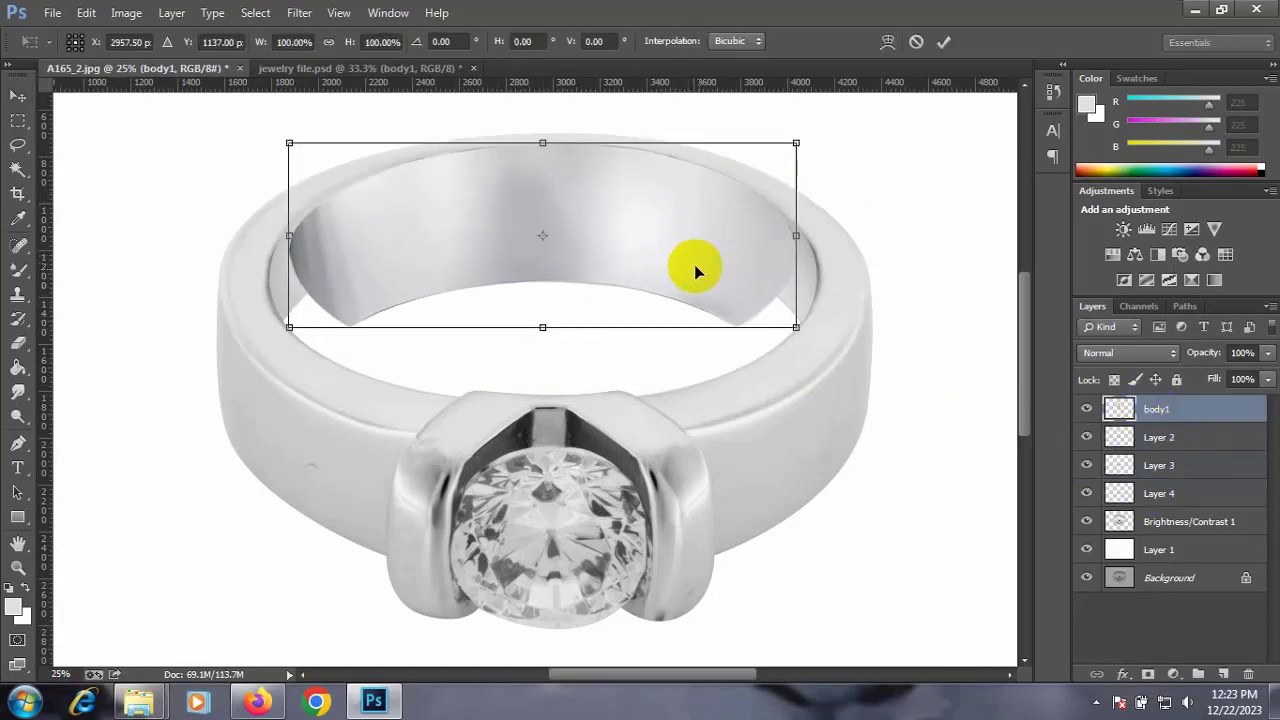
{"action": "left_click_drag", "start_coordinate": [815, 134], "coordinate": [837, 116]}
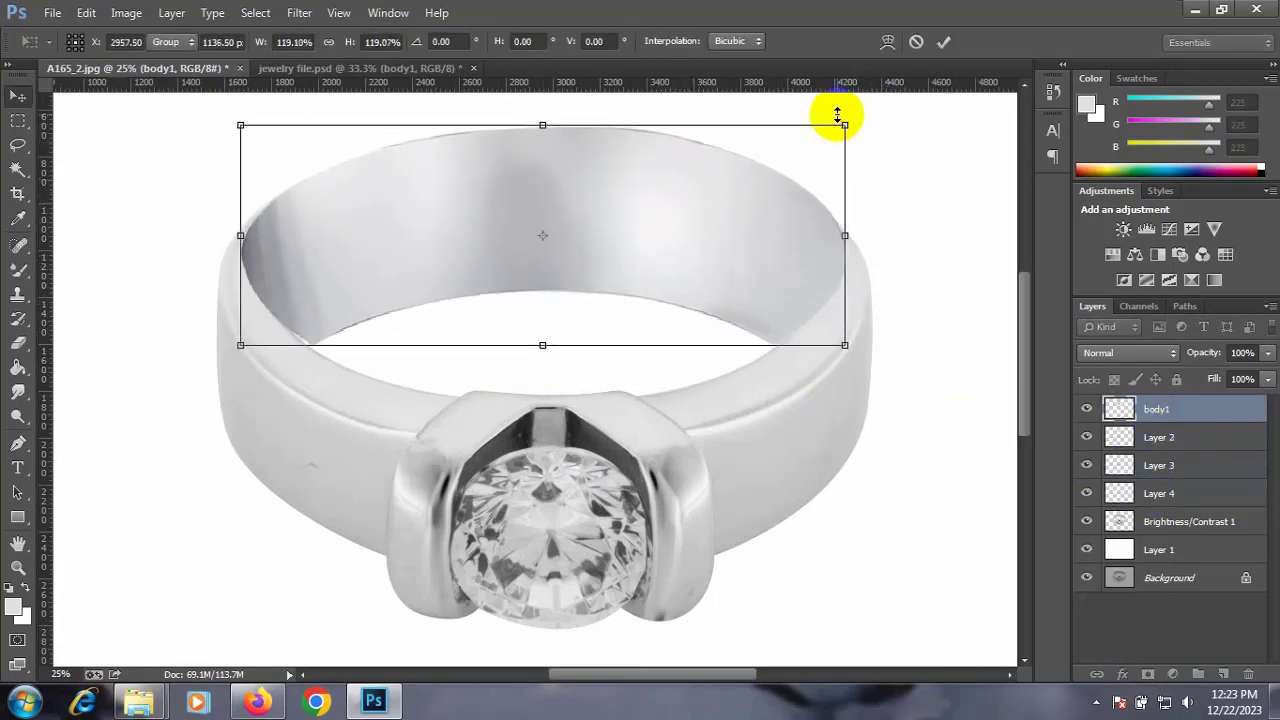
{"action": "key", "text": "Return"}
{"action": "left_click", "coordinate": [1119, 437]}
{"action": "left_click", "coordinate": [1119, 437], "text": "ctrl"}
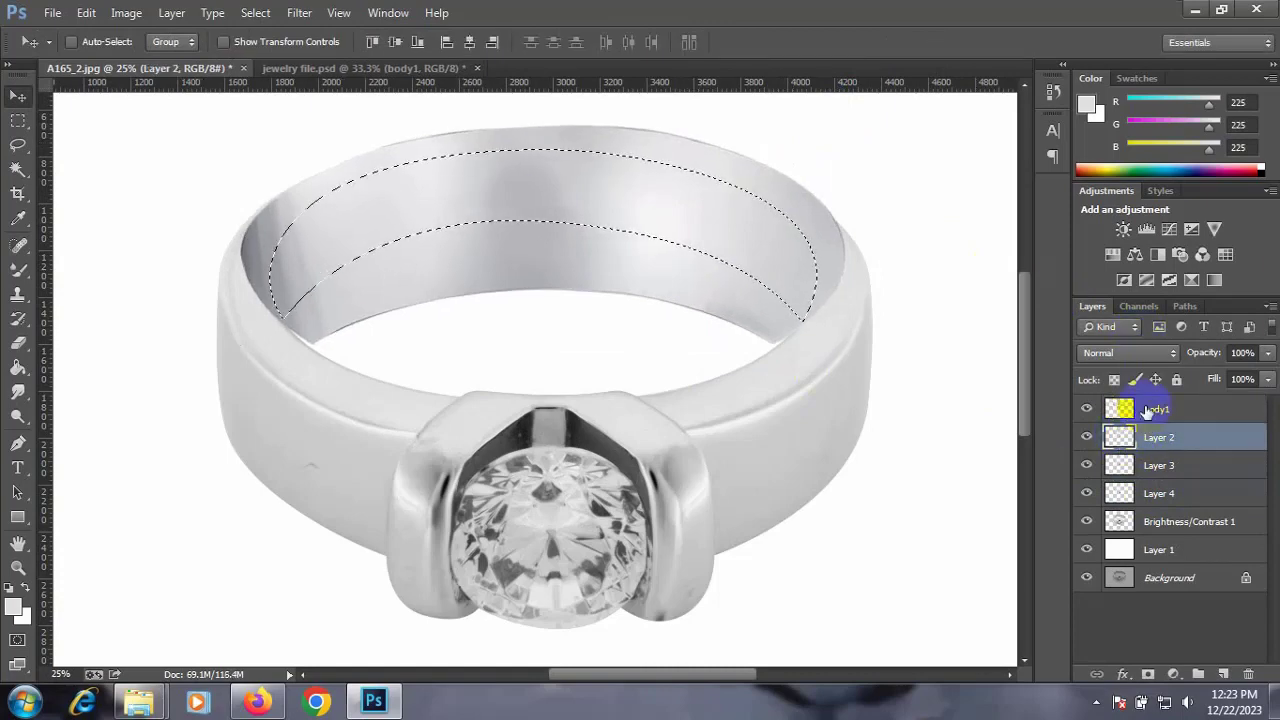
{"action": "left_click_drag", "start_coordinate": [1147, 411], "coordinate": [1133, 423]}
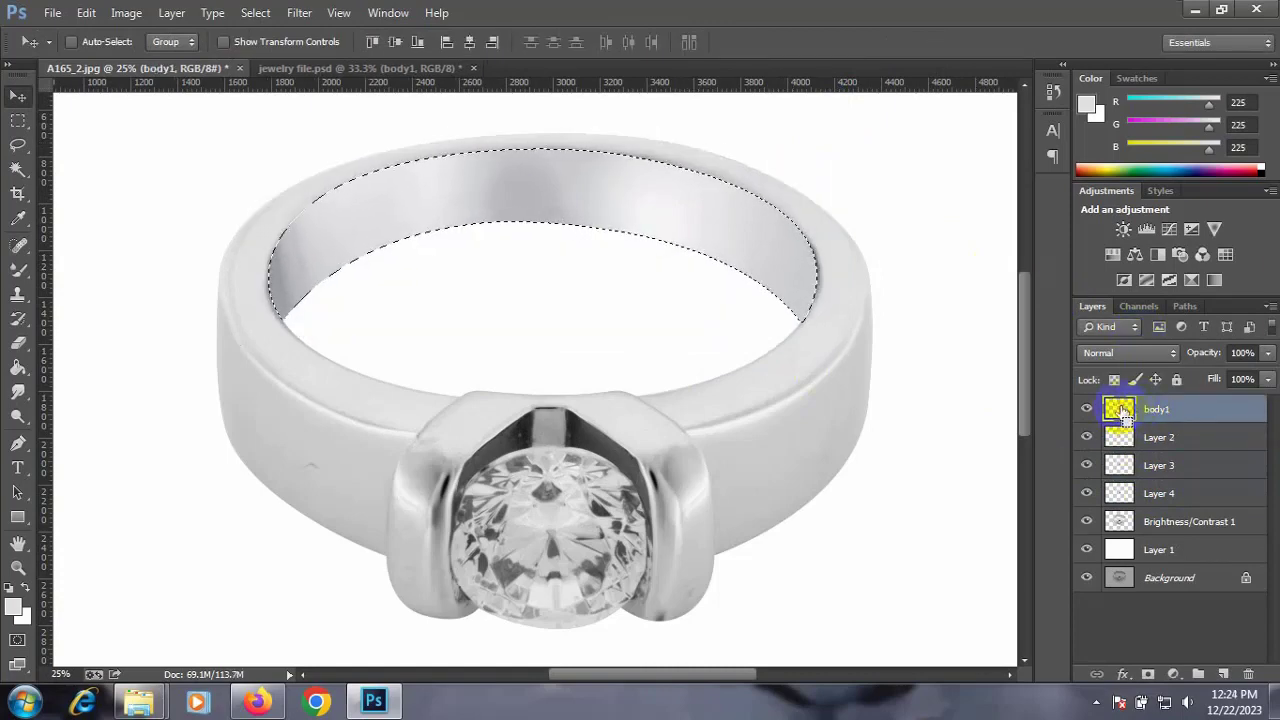
Draw a closed pen path along the ring's left rim down to the prong
{"action": "left_click_drag", "start_coordinate": [789, 277], "coordinate": [794, 357]}
{"action": "left_click", "coordinate": [18, 443]}
{"action": "left_click_drag", "start_coordinate": [309, 410], "coordinate": [315, 388]}
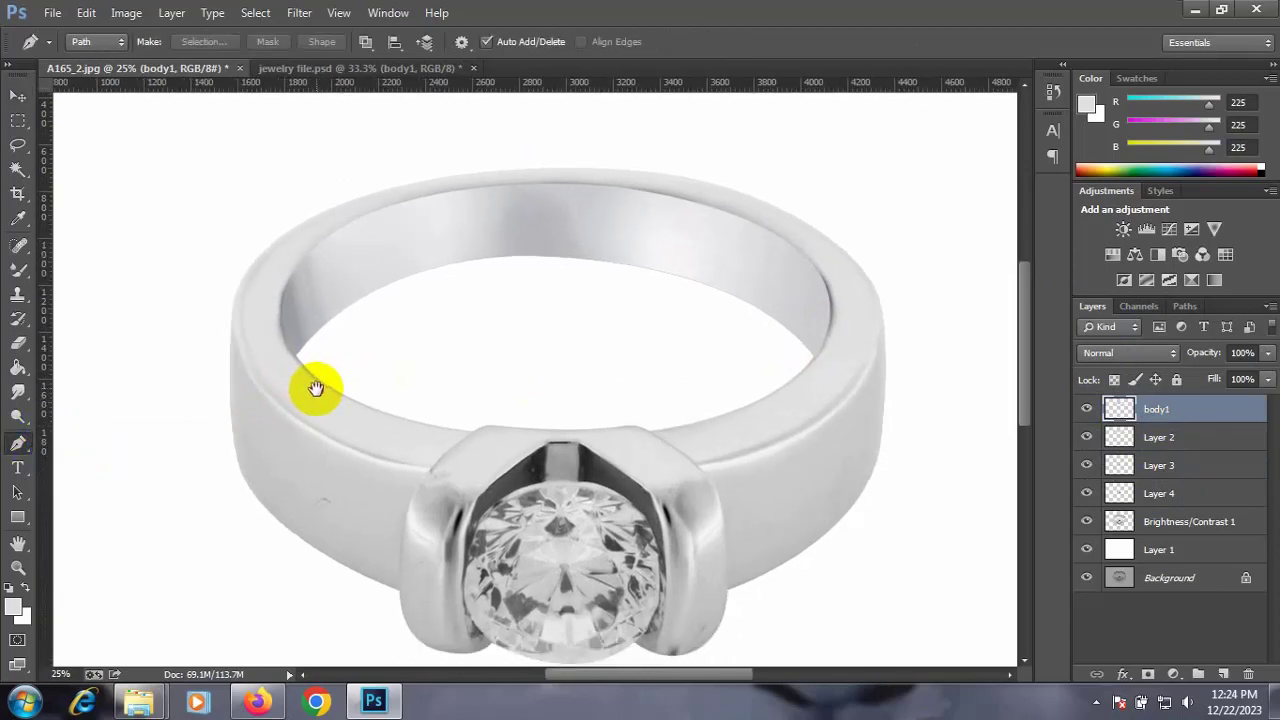
{"action": "scroll", "coordinate": [360, 395], "scroll_direction": "down", "scroll_amount": 1}
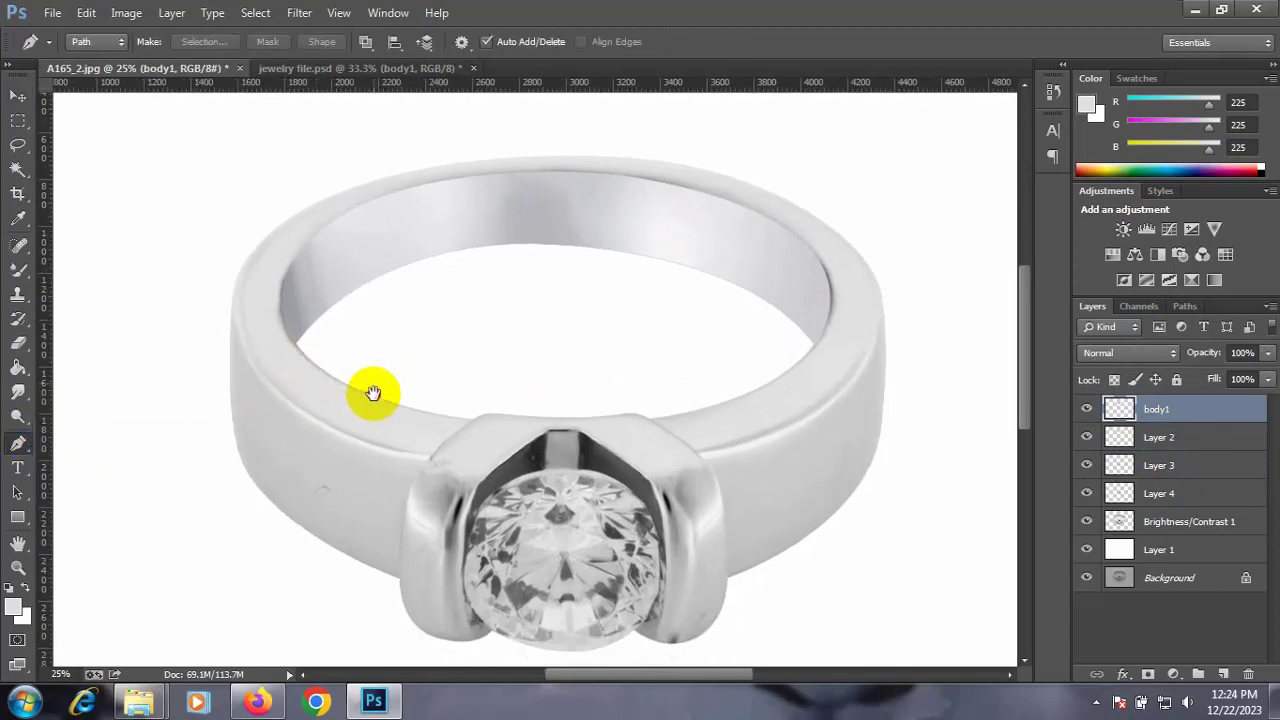
{"action": "left_click", "coordinate": [427, 458]}
{"action": "left_click_drag", "start_coordinate": [232, 313], "coordinate": [215, 210]}
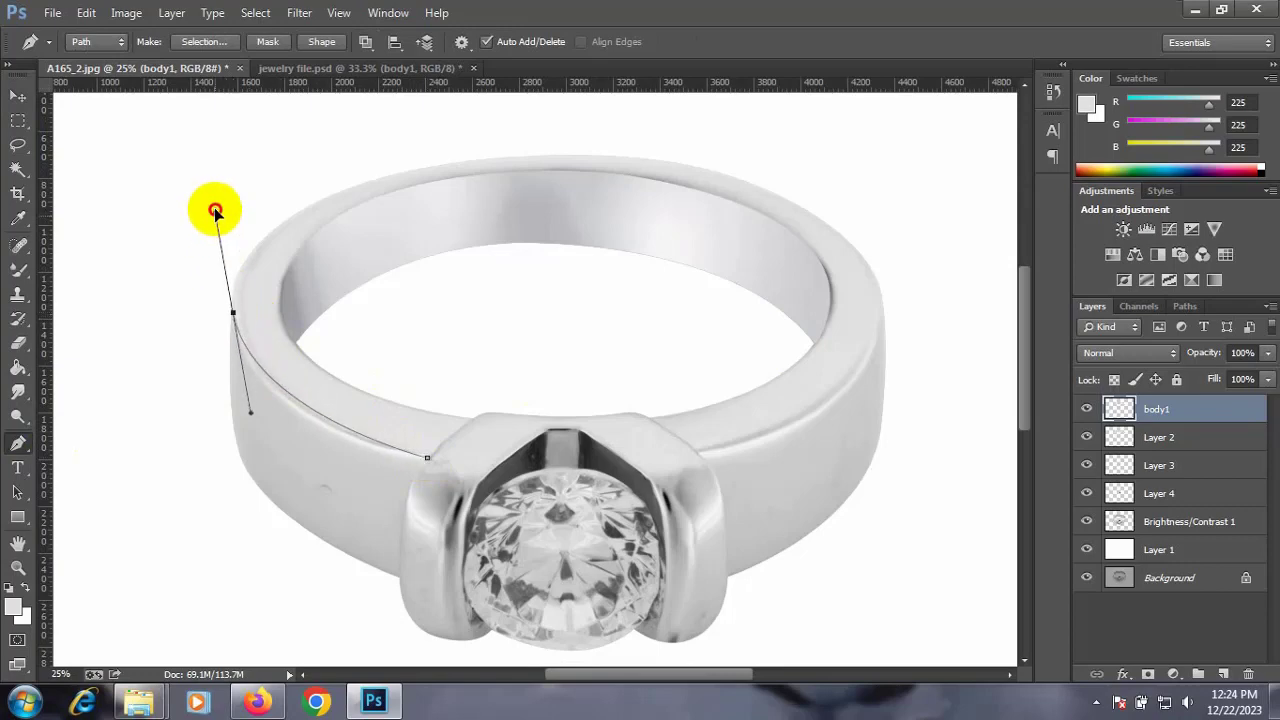
{"action": "left_click", "coordinate": [232, 313], "text": "alt"}
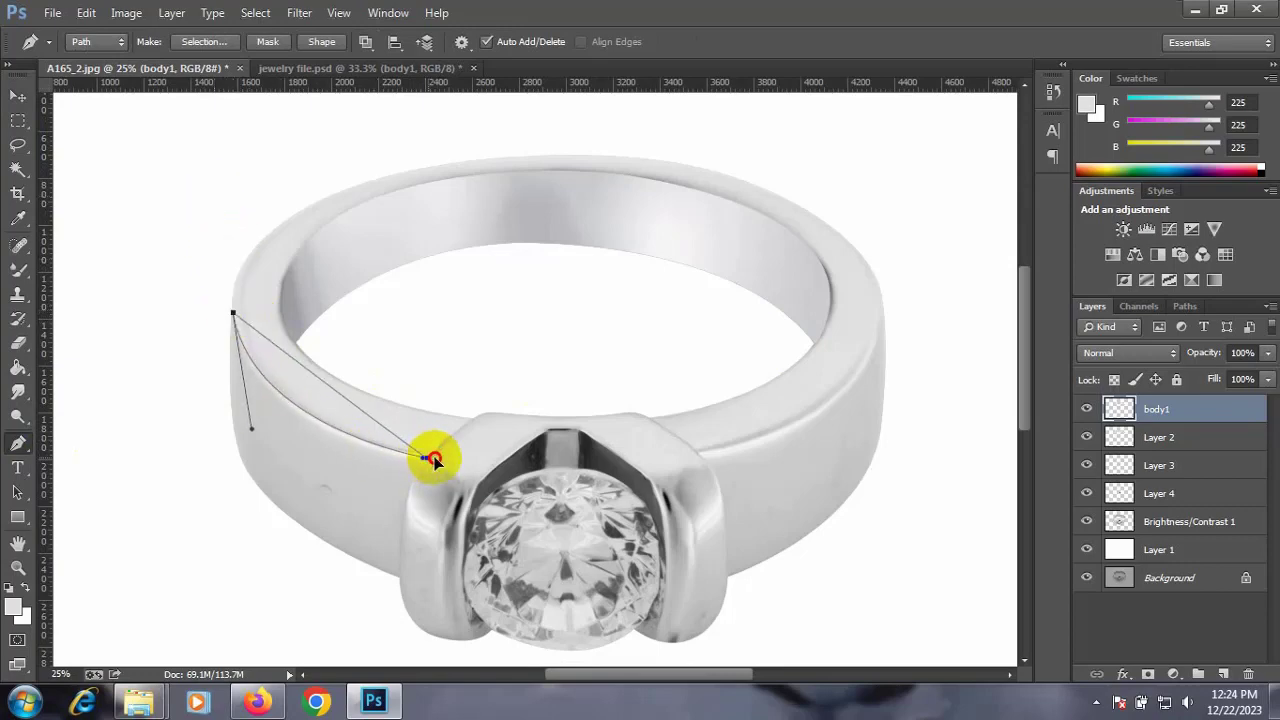
{"action": "left_click_drag", "start_coordinate": [428, 458], "coordinate": [580, 488]}
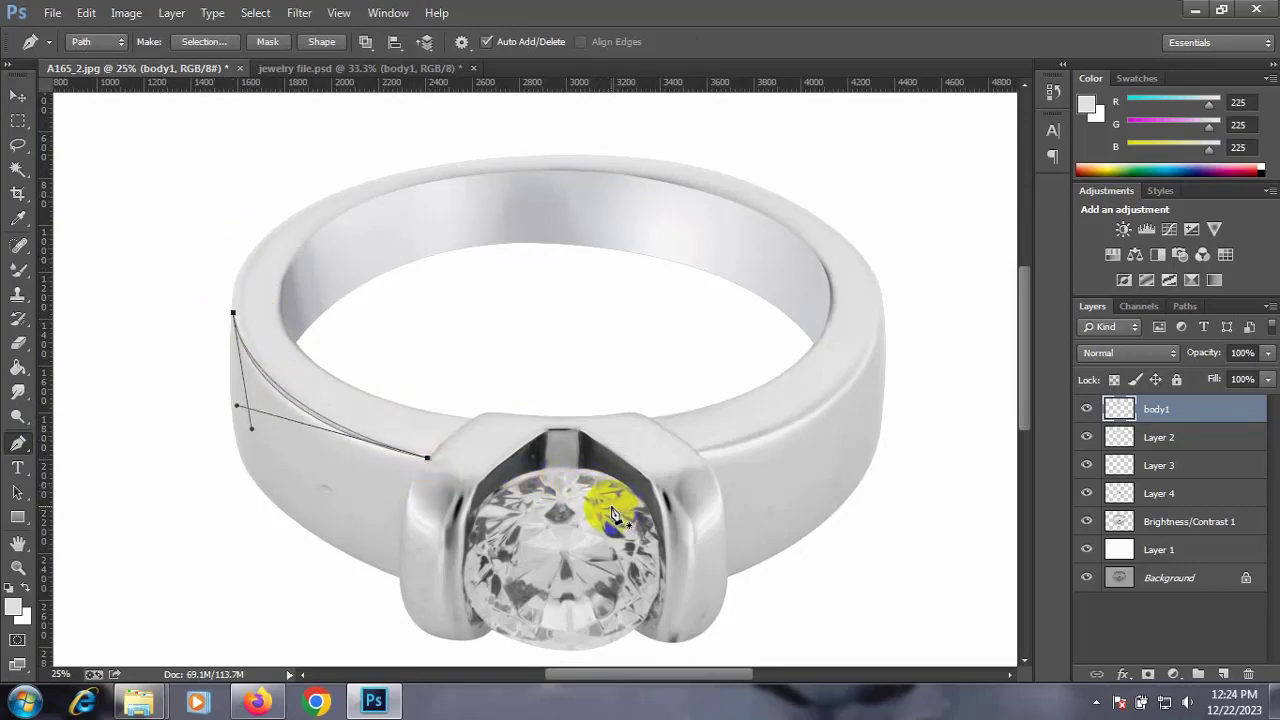
Add a new empty Layer 5 above Brightness/Contrast 1
{"action": "key", "text": "ctrl+j"}
{"action": "left_click", "coordinate": [646, 276]}
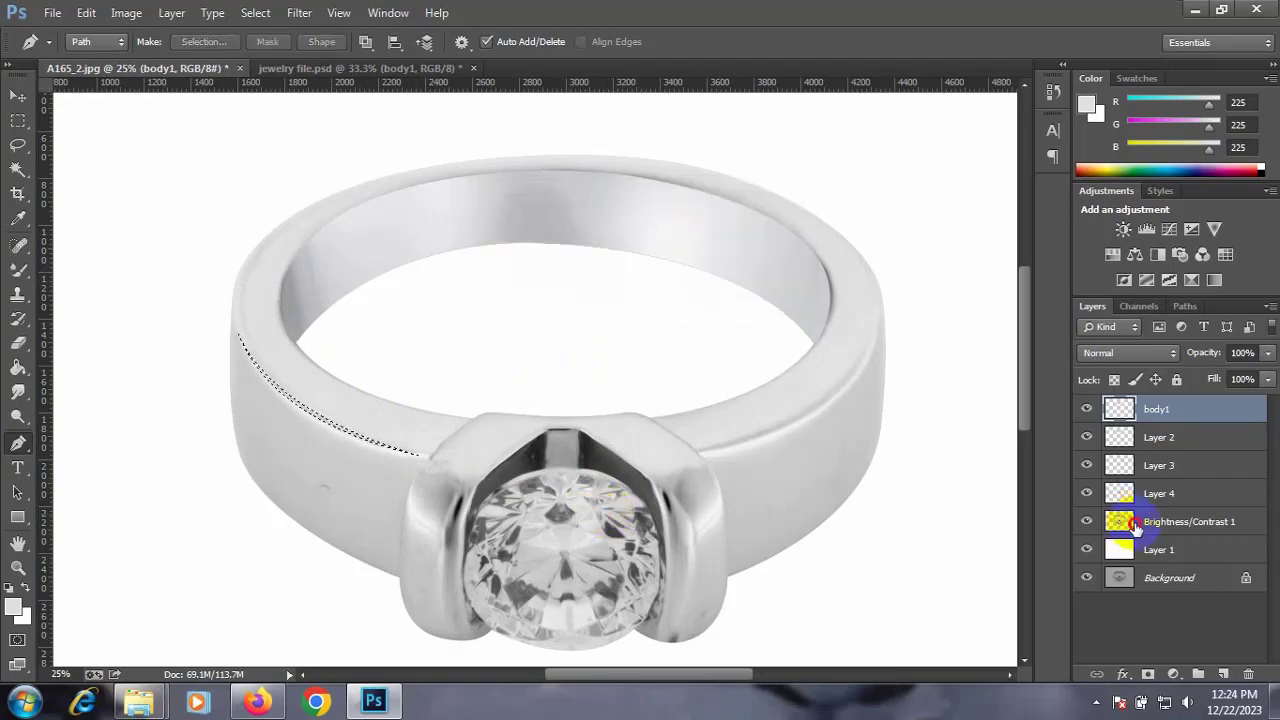
{"action": "left_click", "coordinate": [1150, 521]}
{"action": "key", "text": "ctrl+j"}
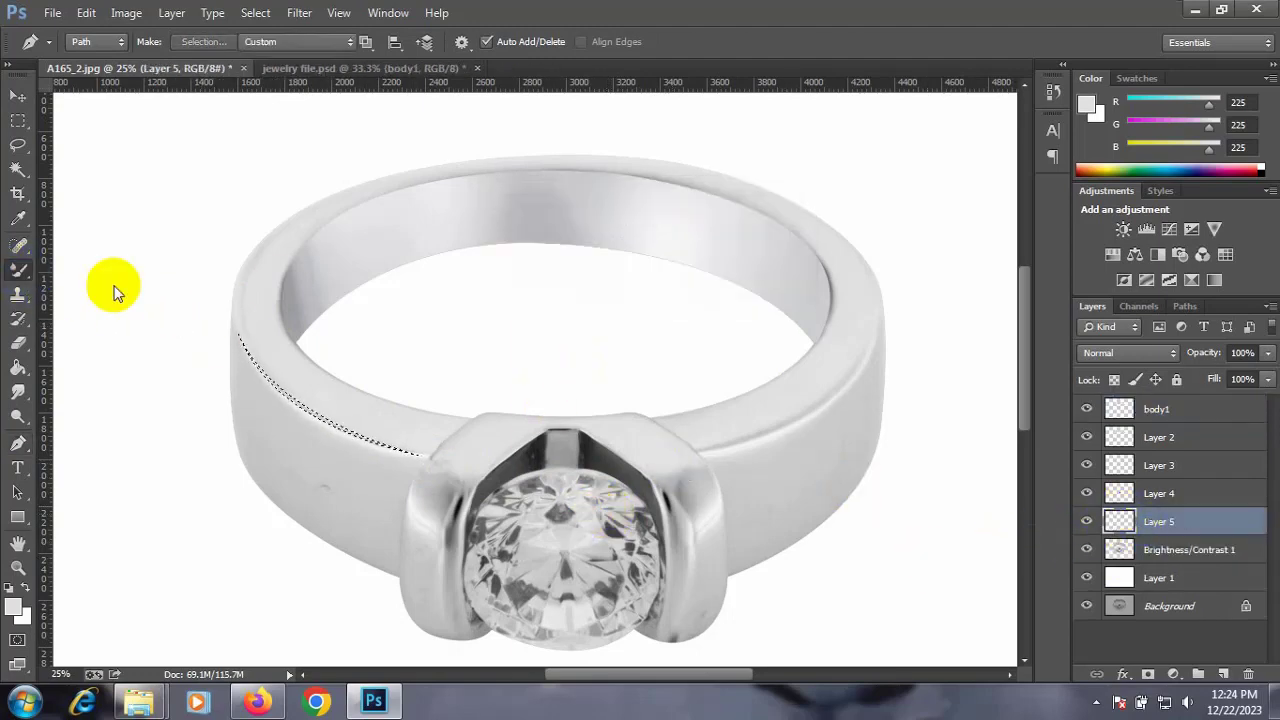
Brush a dark grey line along the ring's left rim to the stone setting
{"action": "key", "text": "b"}
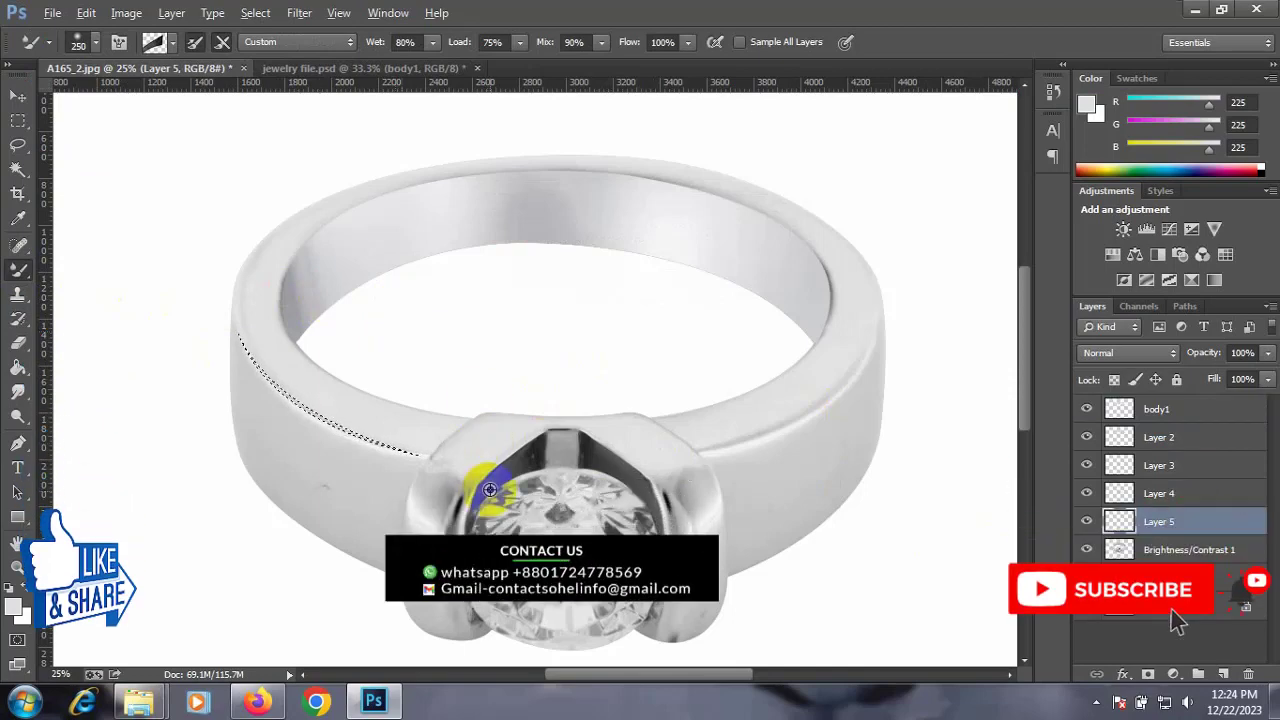
{"action": "right_click", "coordinate": [18, 268]}
{"action": "left_click", "coordinate": [100, 263]}
{"action": "left_click", "coordinate": [460, 505], "text": "alt"}
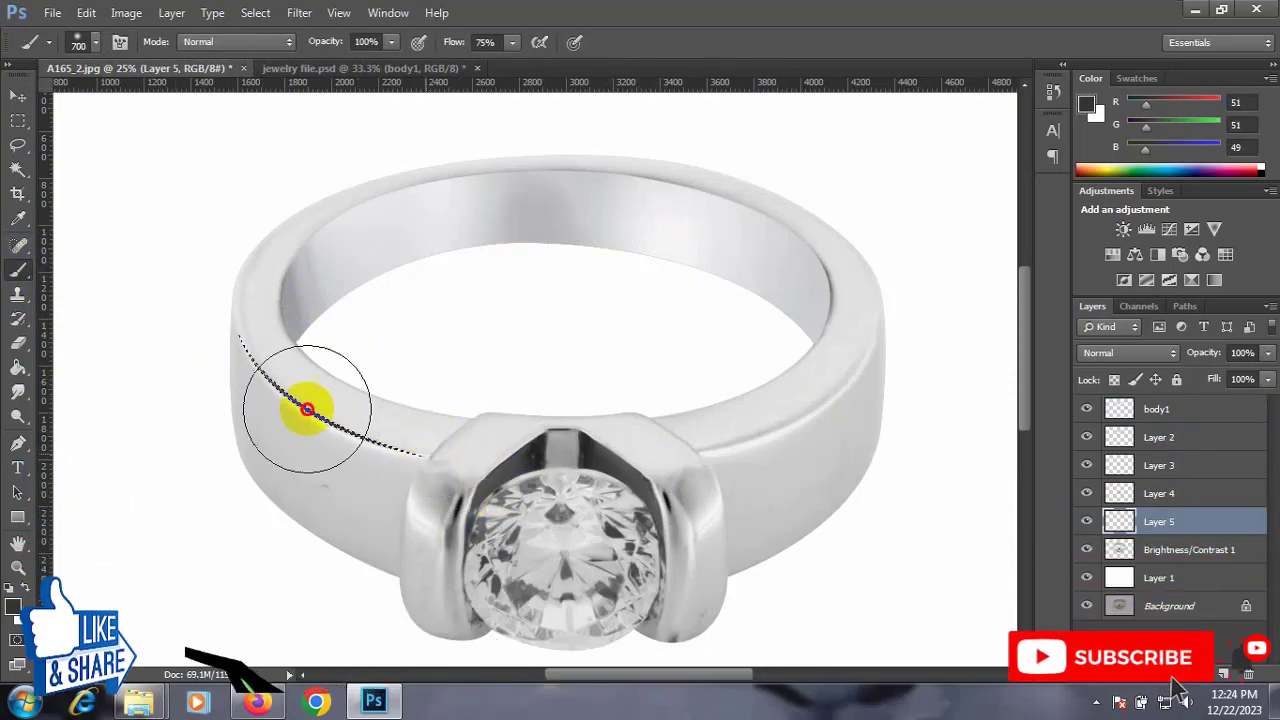
{"action": "left_click_drag", "start_coordinate": [240, 337], "coordinate": [425, 455]}
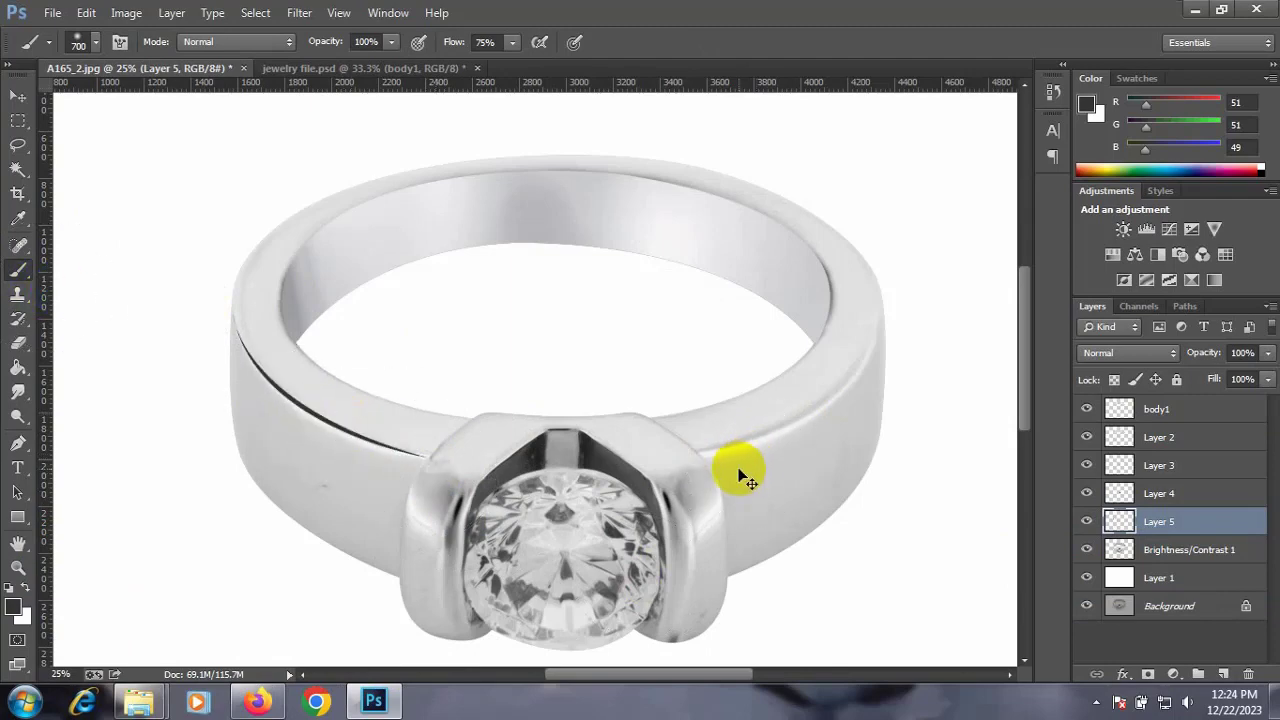
{"action": "scroll", "coordinate": [740, 472], "scroll_direction": "down", "scroll_amount": 1}
{"action": "scroll", "coordinate": [740, 472], "scroll_direction": "down", "scroll_amount": 1}
{"action": "scroll", "coordinate": [740, 472], "scroll_direction": "up", "scroll_amount": 2}
{"action": "scroll", "coordinate": [740, 472], "scroll_direction": "up", "scroll_amount": 1}
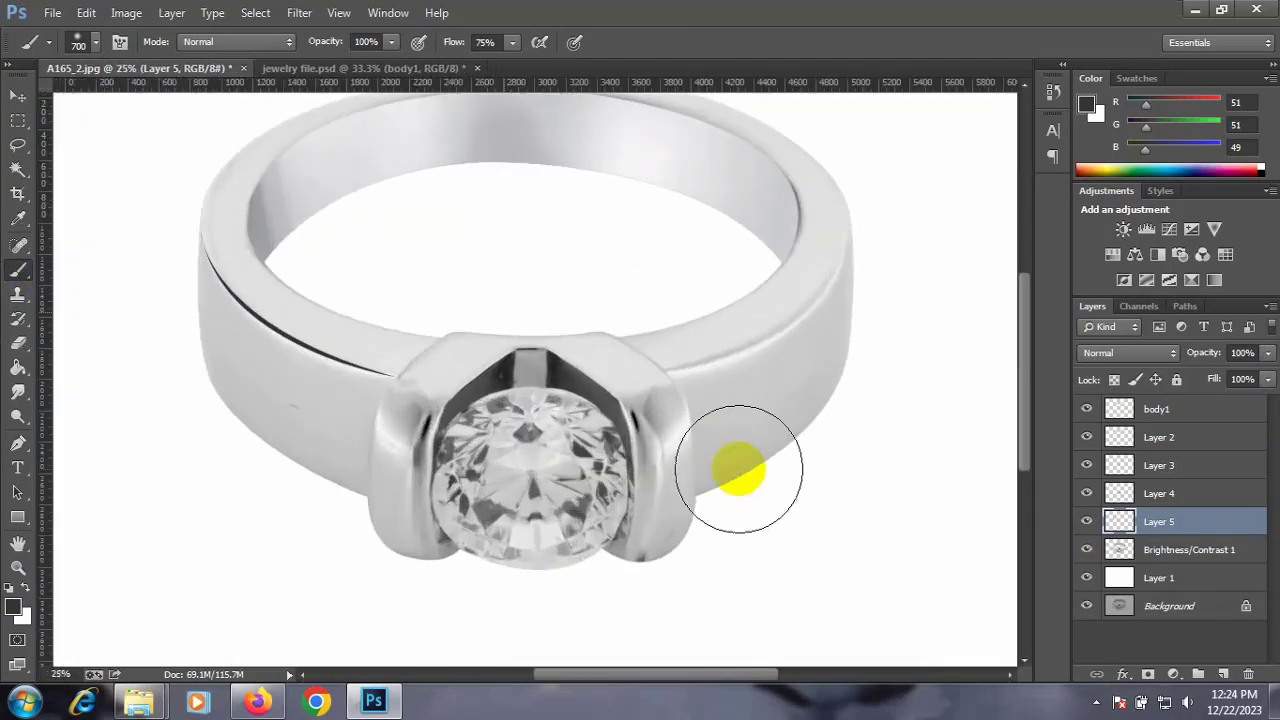
Return to the Pen tool with Brightness/Contrast 1 selected
{"action": "left_click", "coordinate": [18, 443]}
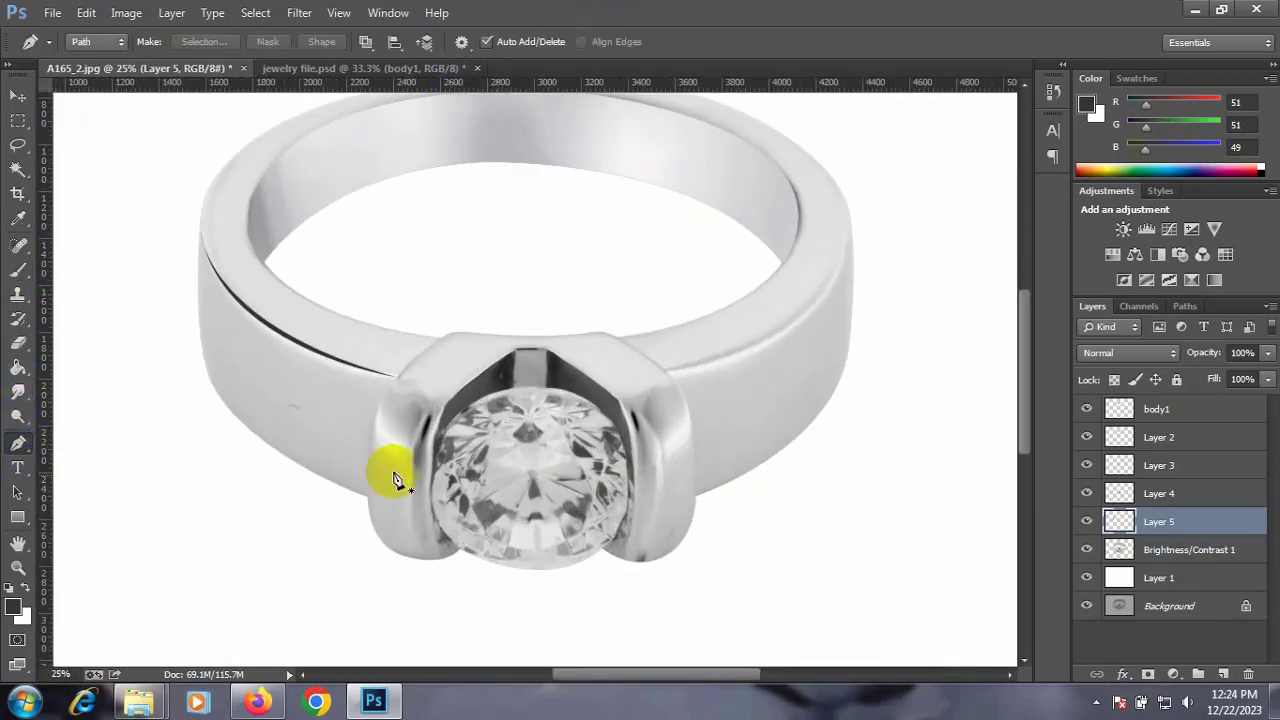
{"action": "left_click", "coordinate": [1121, 549]}
{"action": "scroll", "coordinate": [790, 302], "scroll_direction": "up", "scroll_amount": 1}
{"action": "scroll", "coordinate": [714, 363], "scroll_direction": "down", "scroll_amount": 1}
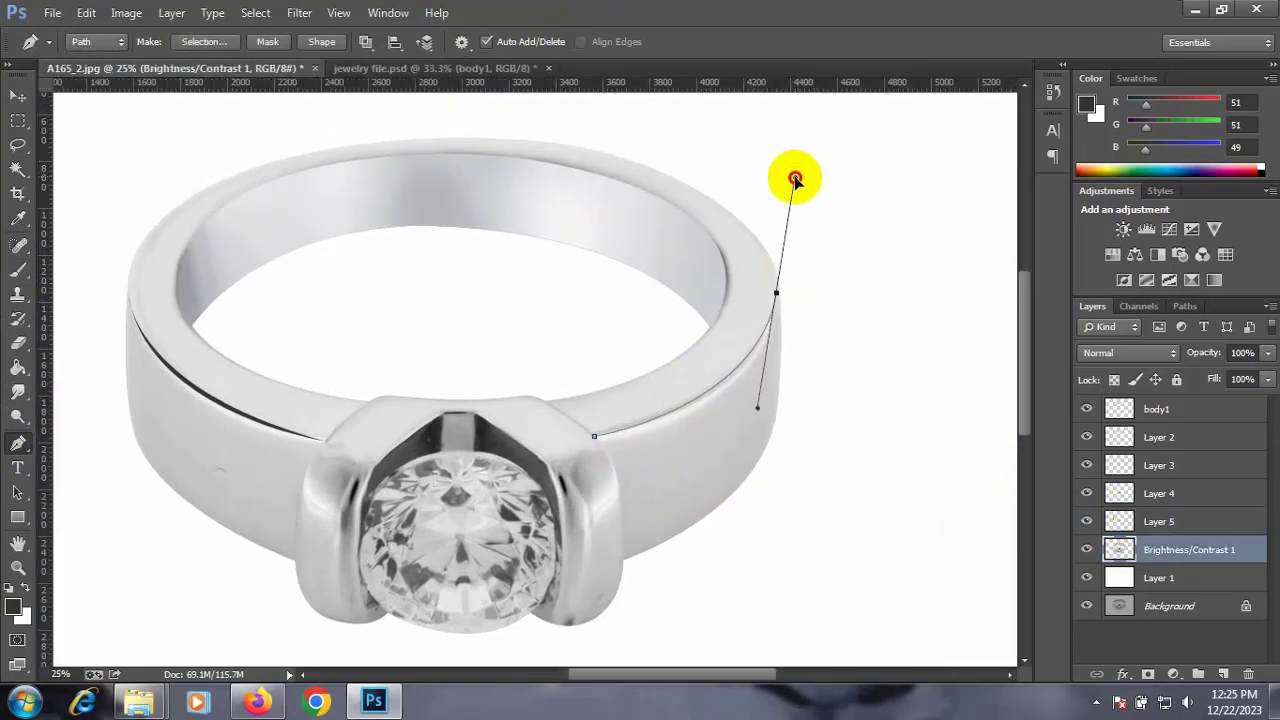
Draw a curved path along the right rim and convert it to a selection
{"action": "left_click_drag", "start_coordinate": [777, 293], "coordinate": [792, 179]}
{"action": "left_click_drag", "start_coordinate": [593, 437], "coordinate": [410, 478]}
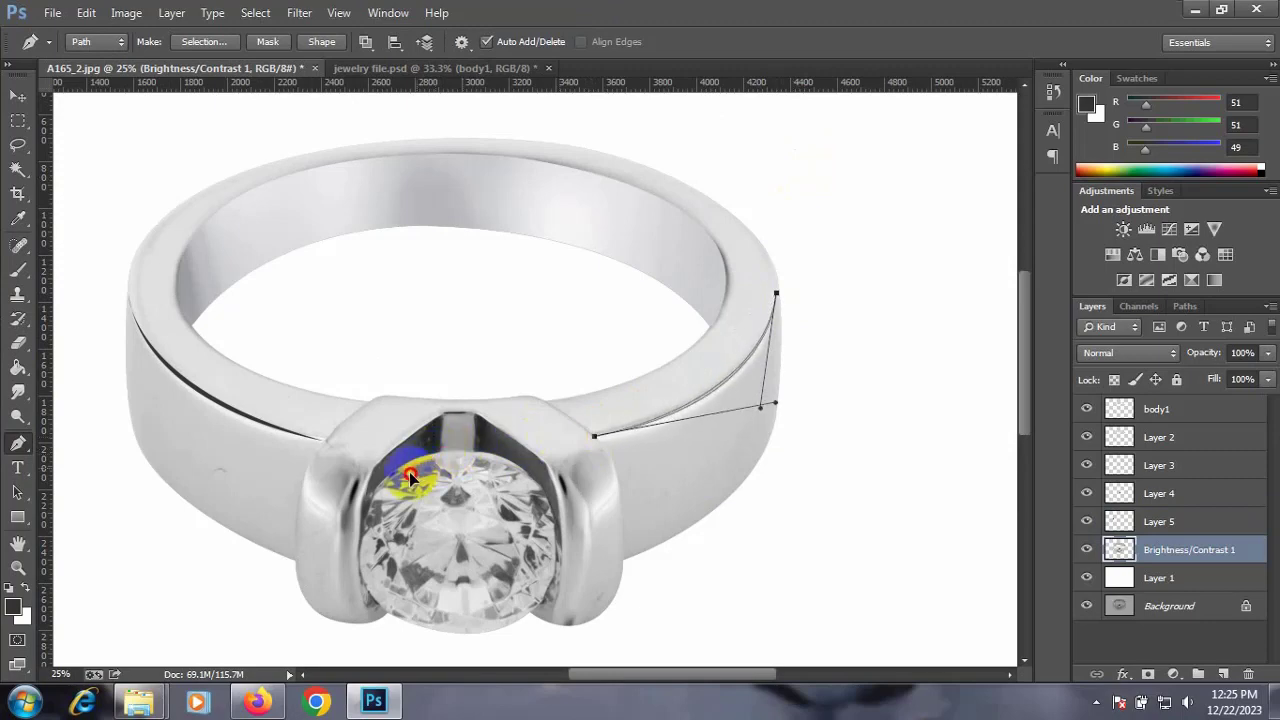
{"action": "key", "text": "ctrl+Return"}
Add Layer 6 and brush a dark grey stroke along the right rim
{"action": "left_click", "coordinate": [18, 269]}
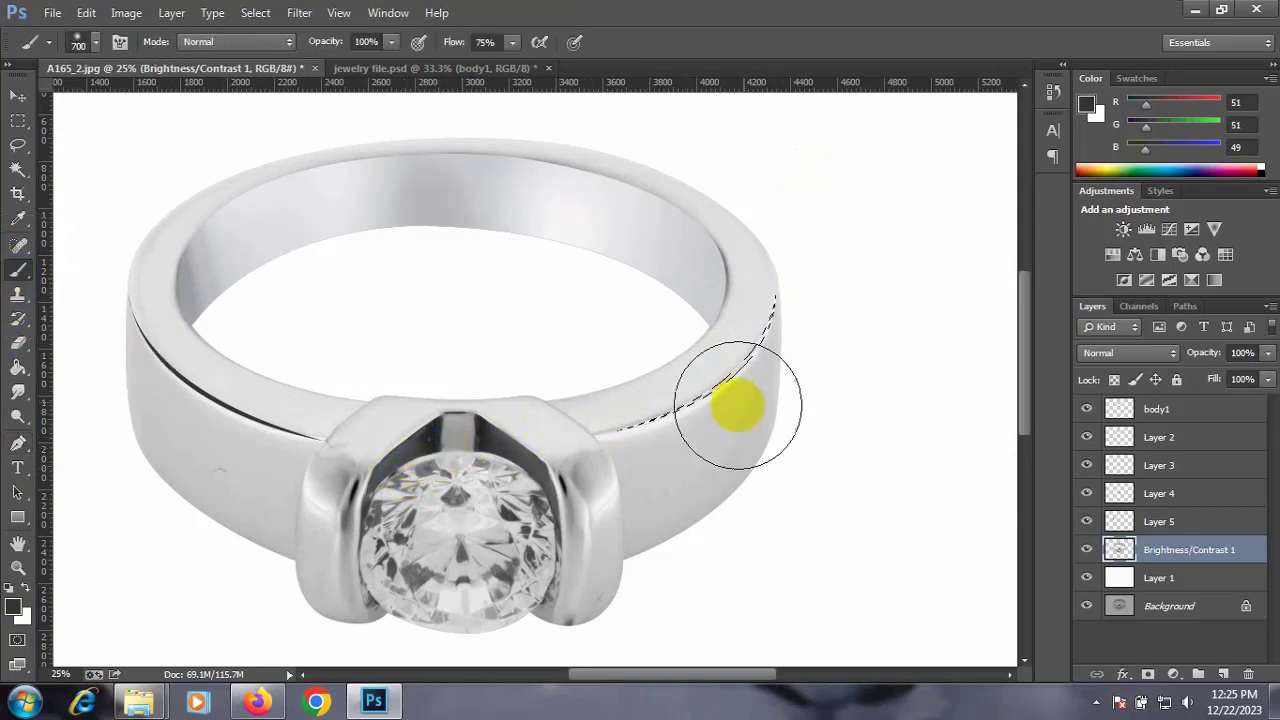
{"action": "left_click", "coordinate": [1223, 674]}
{"action": "mouse_move", "coordinate": [776, 300]}
{"action": "left_mouse_down"}
{"action": "mouse_move", "coordinate": [726, 380]}
{"action": "mouse_move", "coordinate": [583, 437]}
{"action": "left_mouse_up"}
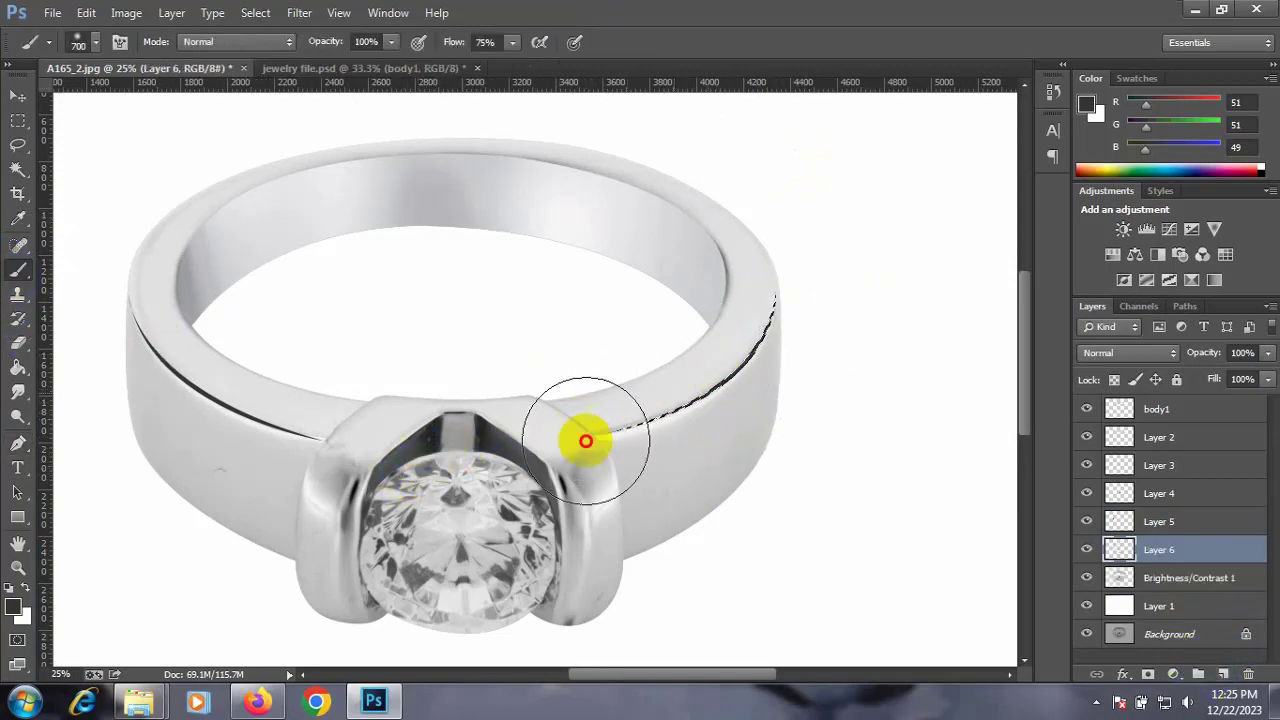
{"action": "scroll", "coordinate": [839, 423], "scroll_direction": "down", "scroll_amount": 1}
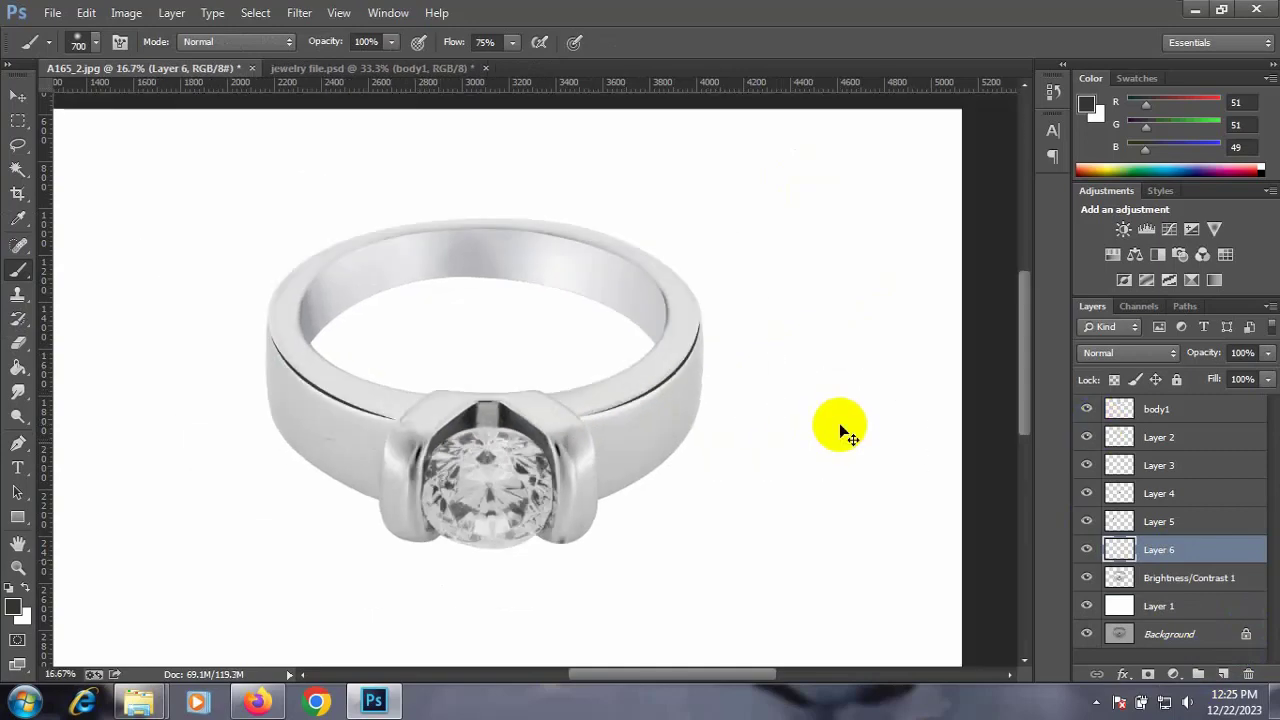
{"action": "scroll", "coordinate": [839, 423], "scroll_direction": "down", "scroll_amount": 1}
{"action": "scroll", "coordinate": [839, 423], "scroll_direction": "down", "scroll_amount": 1}
{"action": "scroll", "coordinate": [839, 423], "scroll_direction": "up", "scroll_amount": 1}
{"action": "scroll", "coordinate": [830, 410], "scroll_direction": "up", "scroll_amount": 1}
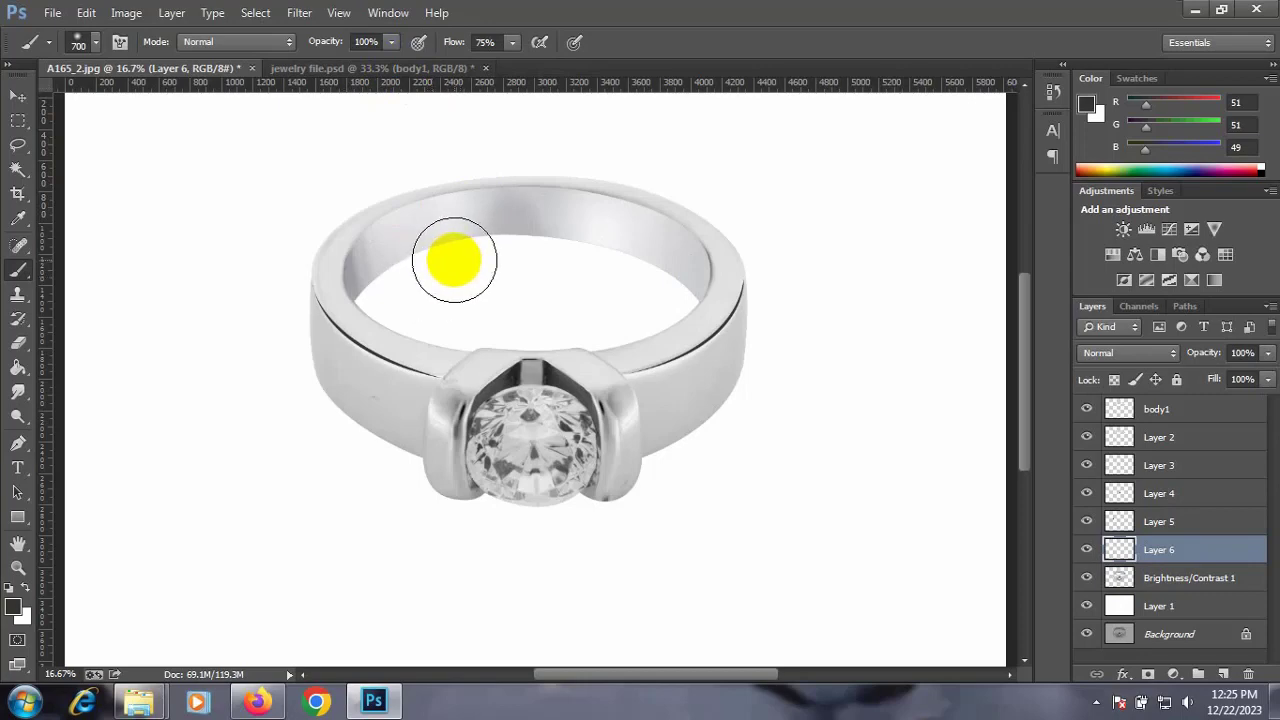
Paint 175 px light grey over the ring's left and top edge on new Layer 7
{"action": "left_click", "coordinate": [1119, 578]}
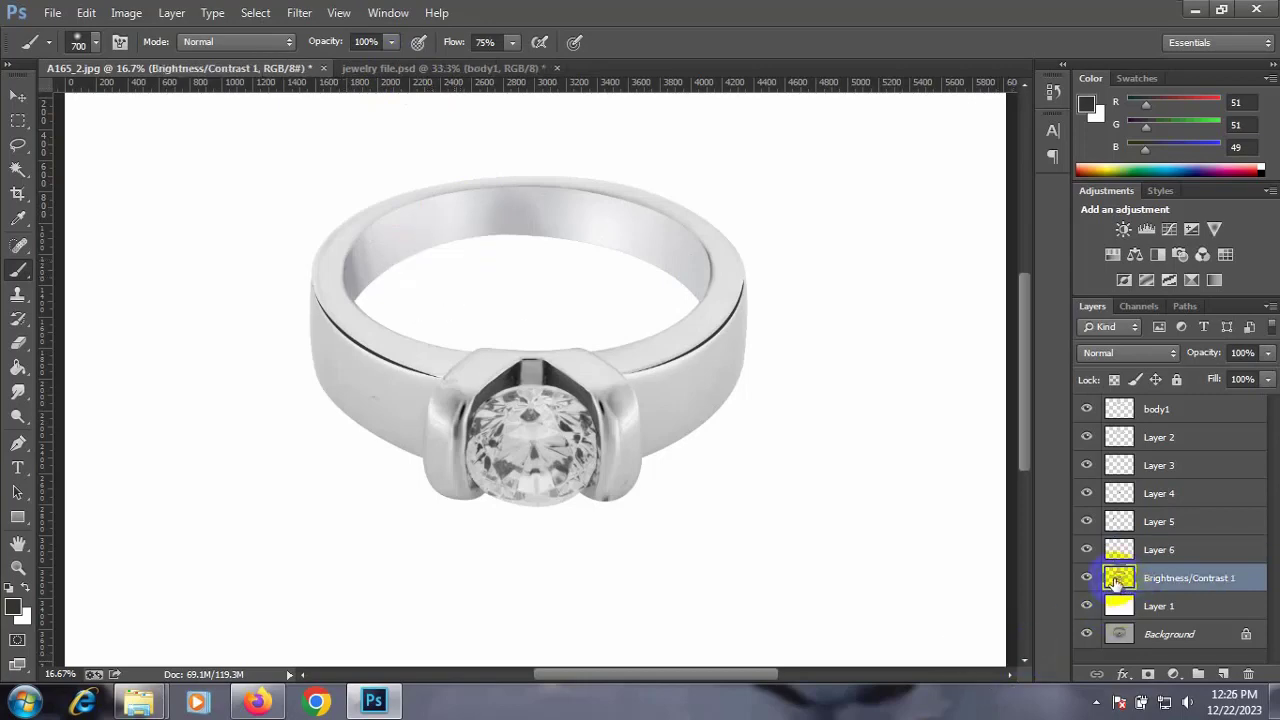
{"action": "left_click", "coordinate": [366, 260], "text": "alt"}
{"action": "key", "text": "bracketleft"}
{"action": "key", "text": "bracketleft"}
{"action": "key", "text": "bracketleft"}
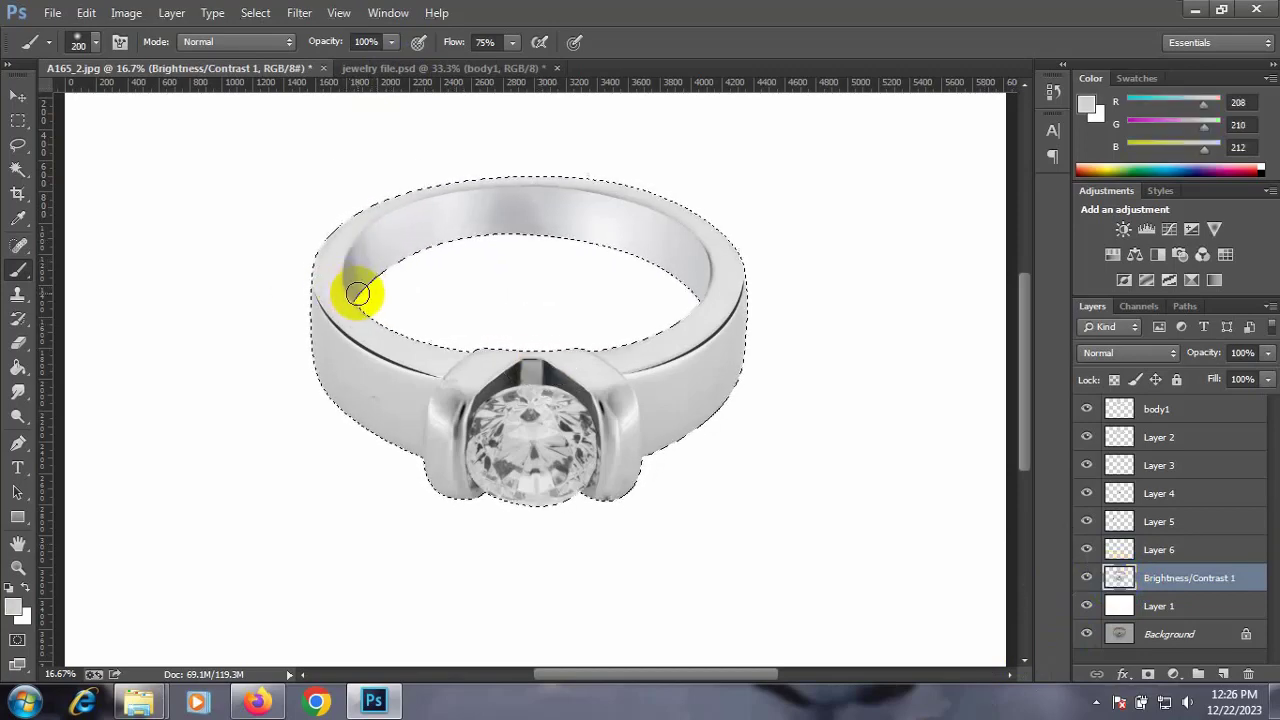
{"action": "key", "text": "ctrl+shift+alt+n"}
{"action": "left_click_drag", "start_coordinate": [435, 370], "coordinate": [560, 175]}
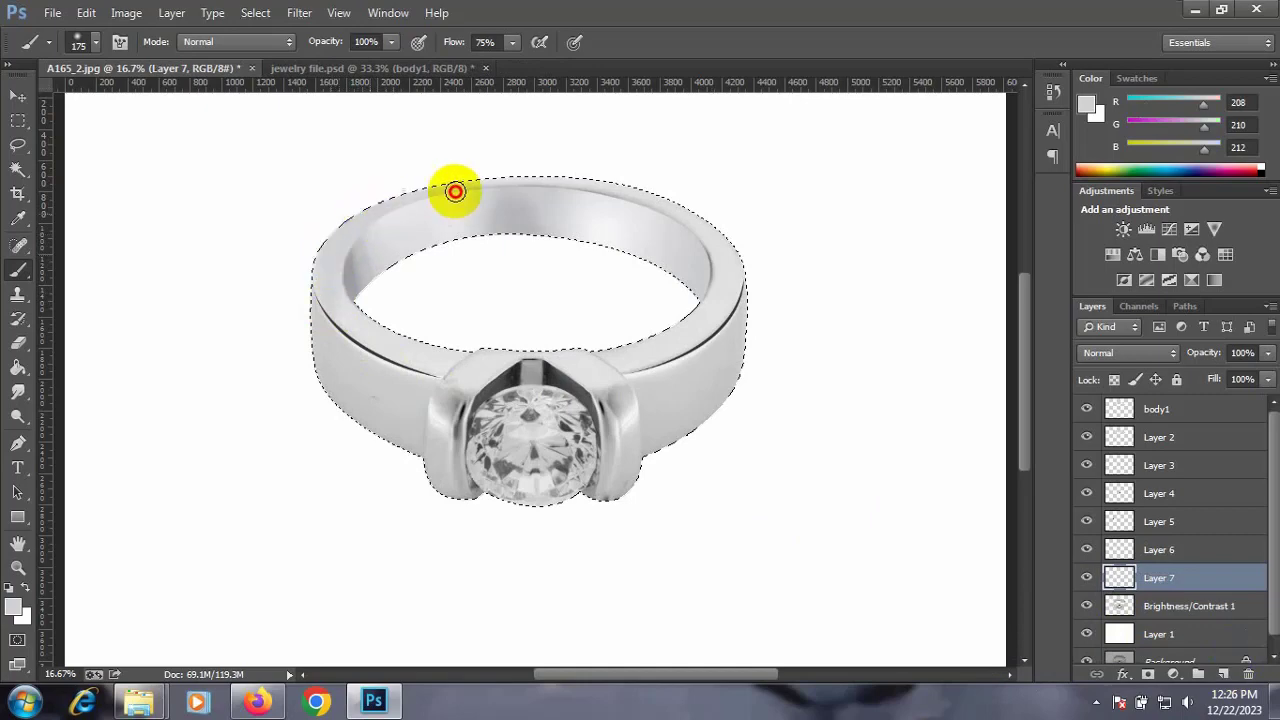
{"action": "key", "text": "ctrl+d"}
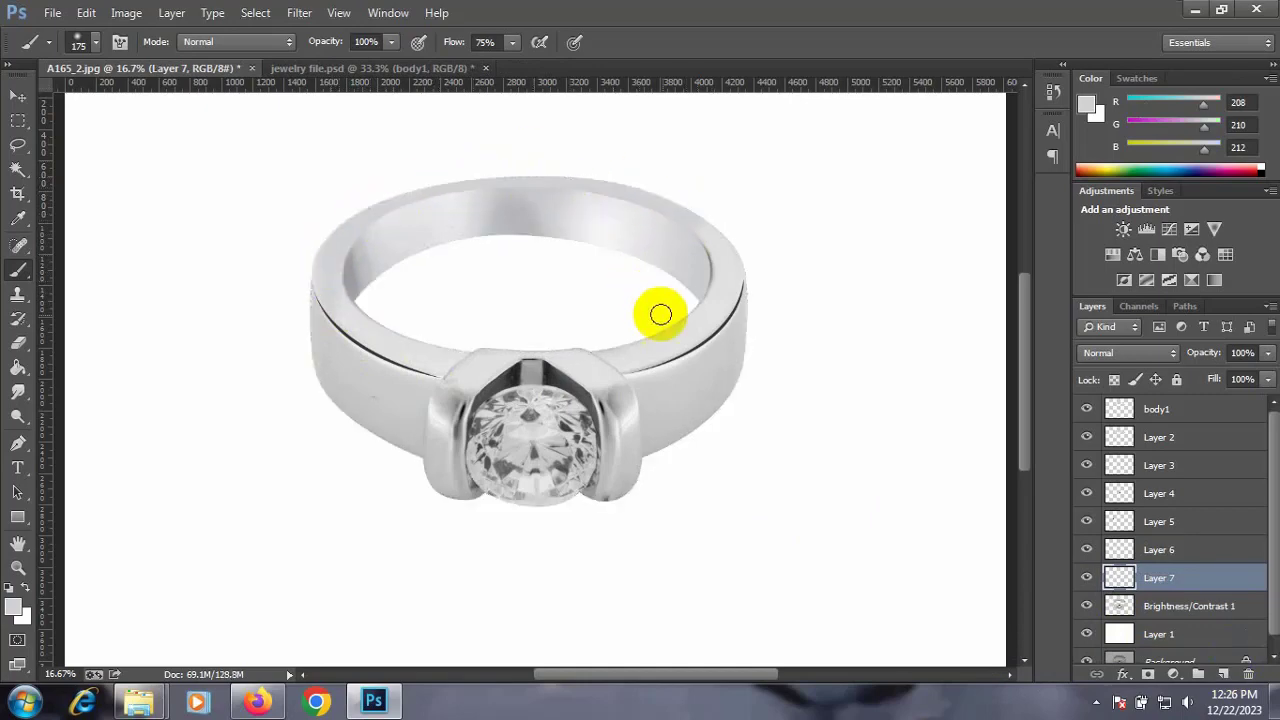
Toggle Layer 7's visibility to compare its shading
{"action": "scroll", "coordinate": [700, 350], "scroll_direction": "up", "scroll_amount": 2}
{"action": "scroll", "coordinate": [600, 330], "scroll_direction": "down", "scroll_amount": 1}
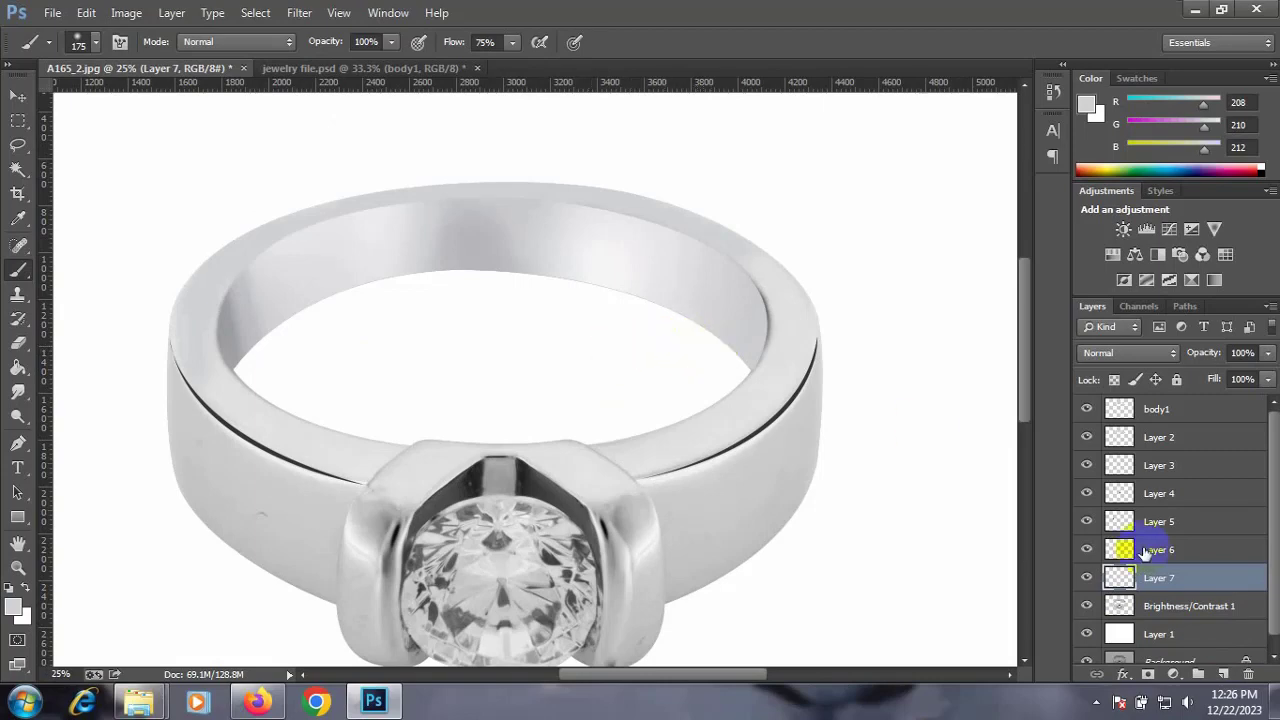
{"action": "left_click", "coordinate": [1082, 580]}
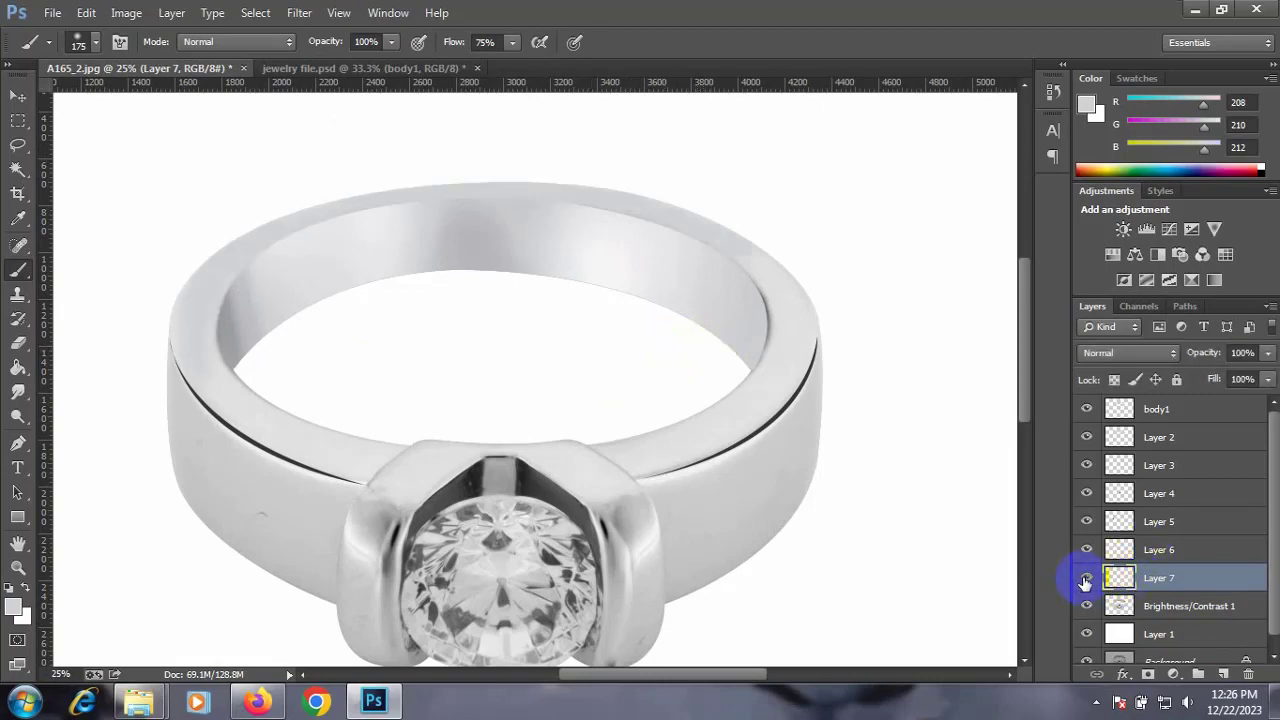
{"action": "left_click", "coordinate": [1085, 581]}
{"action": "left_click", "coordinate": [1104, 580], "text": "ctrl"}
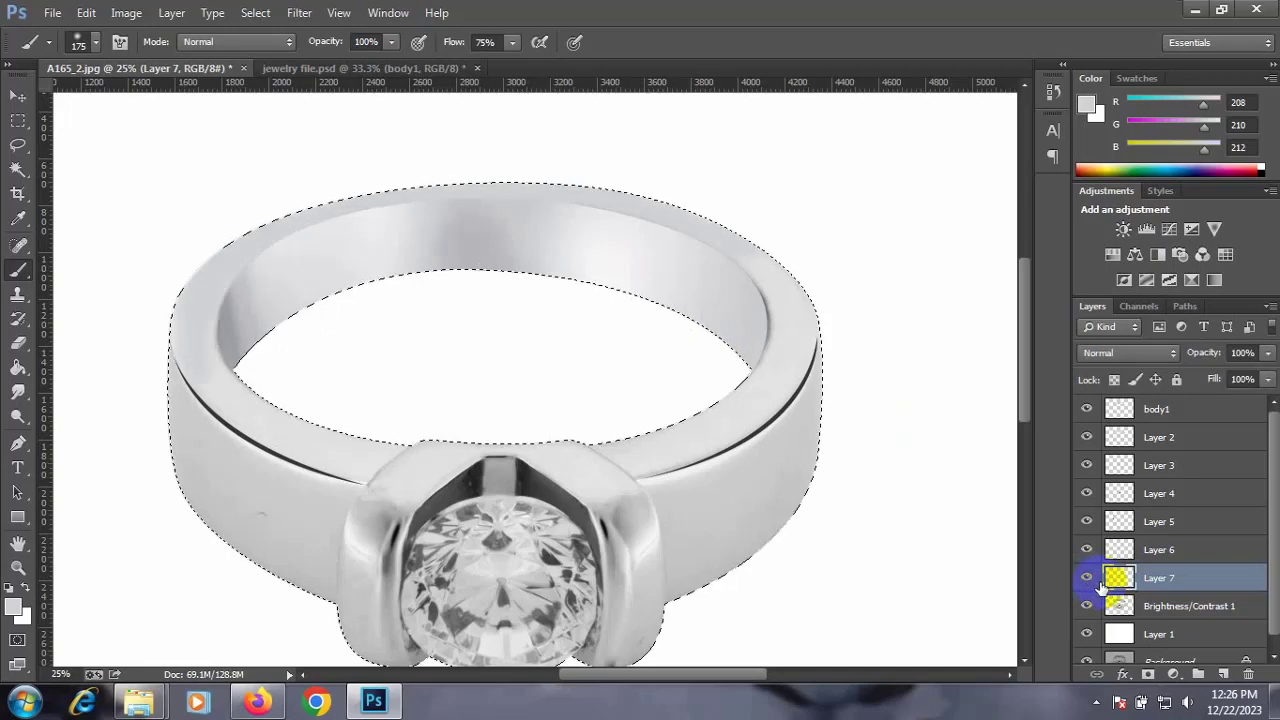
{"action": "left_click", "coordinate": [1106, 578], "text": "ctrl"}
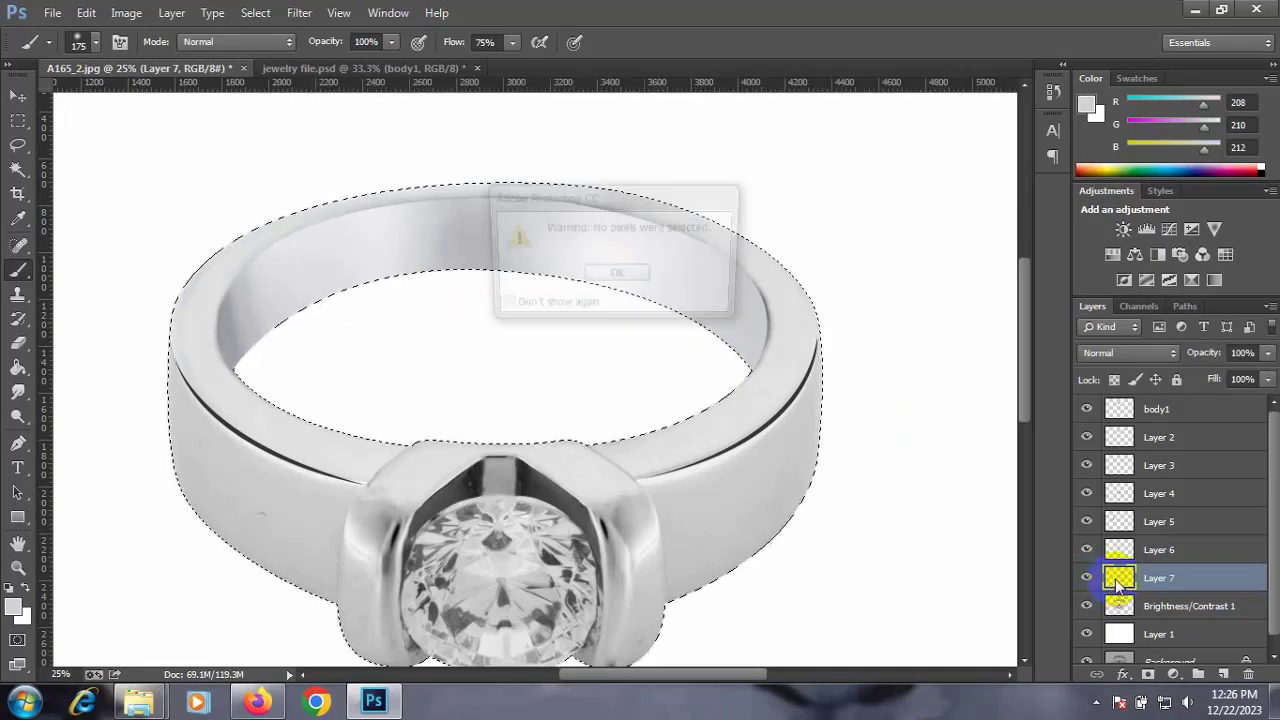
{"action": "left_click", "coordinate": [624, 277]}
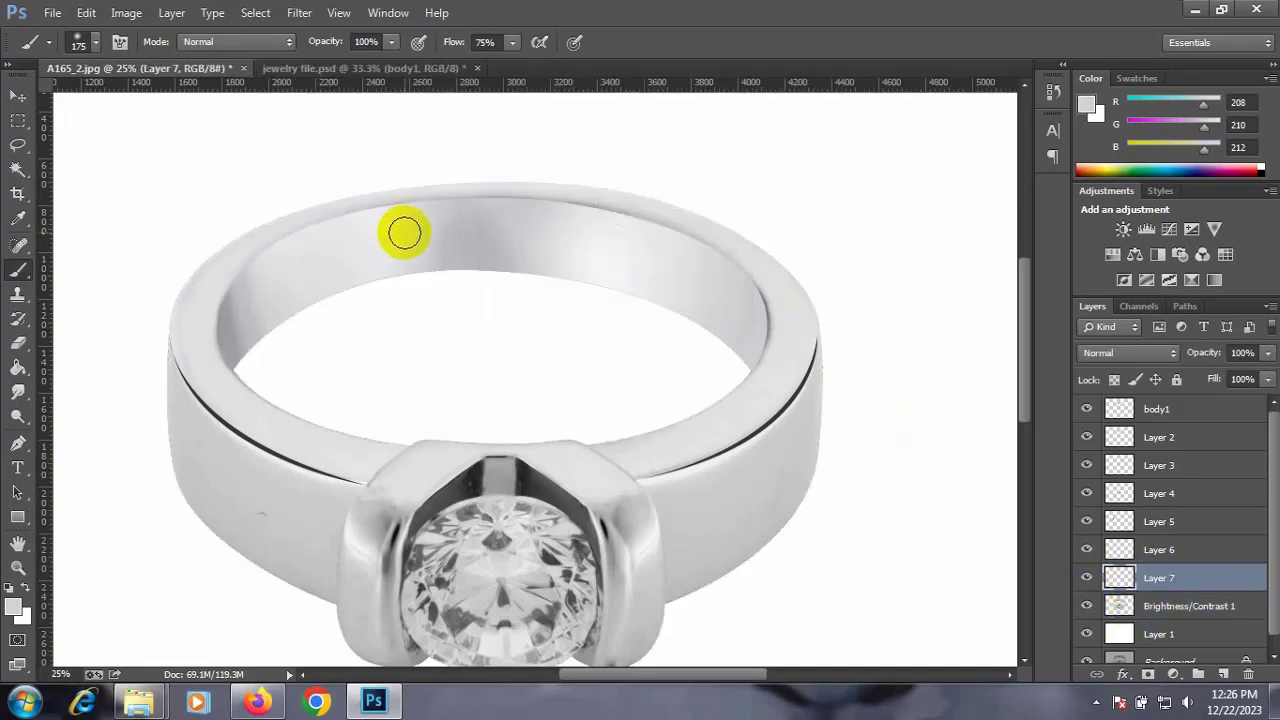
Paint a lighter grey along the ring's top edge inside the ring selection
{"action": "left_click", "coordinate": [780, 286], "text": "alt"}
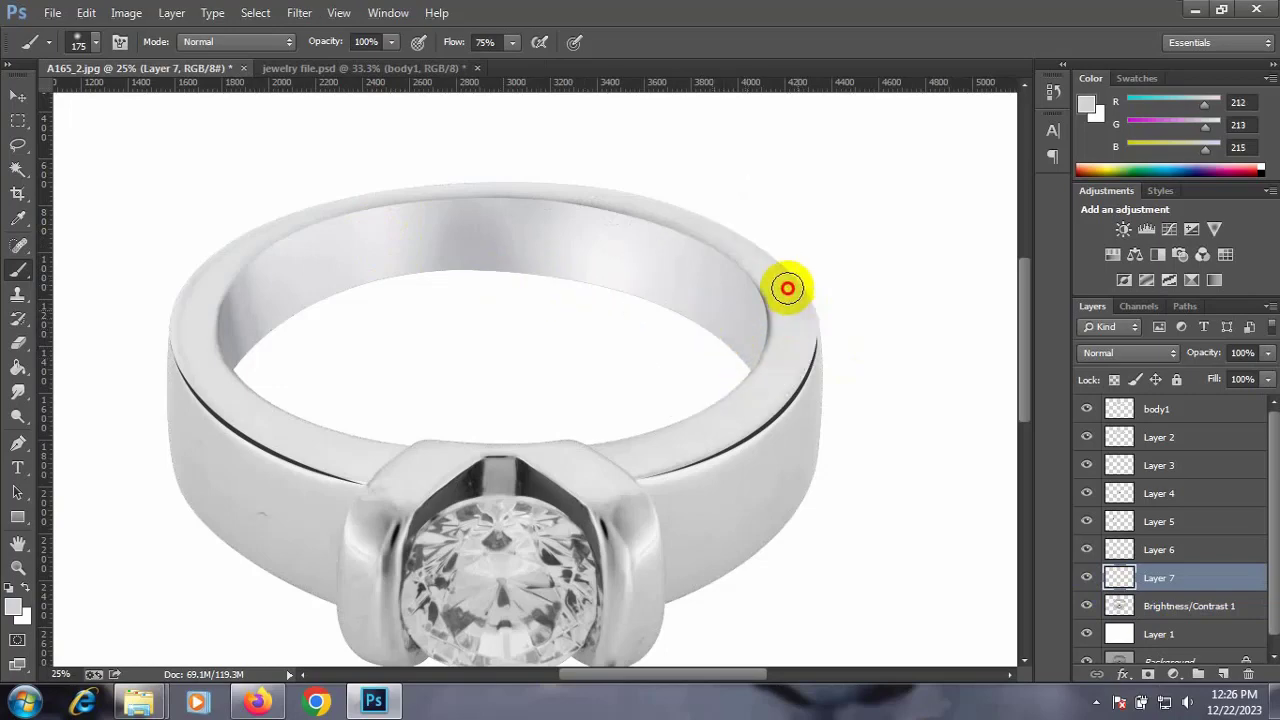
{"action": "left_click", "coordinate": [1150, 600], "text": "ctrl"}
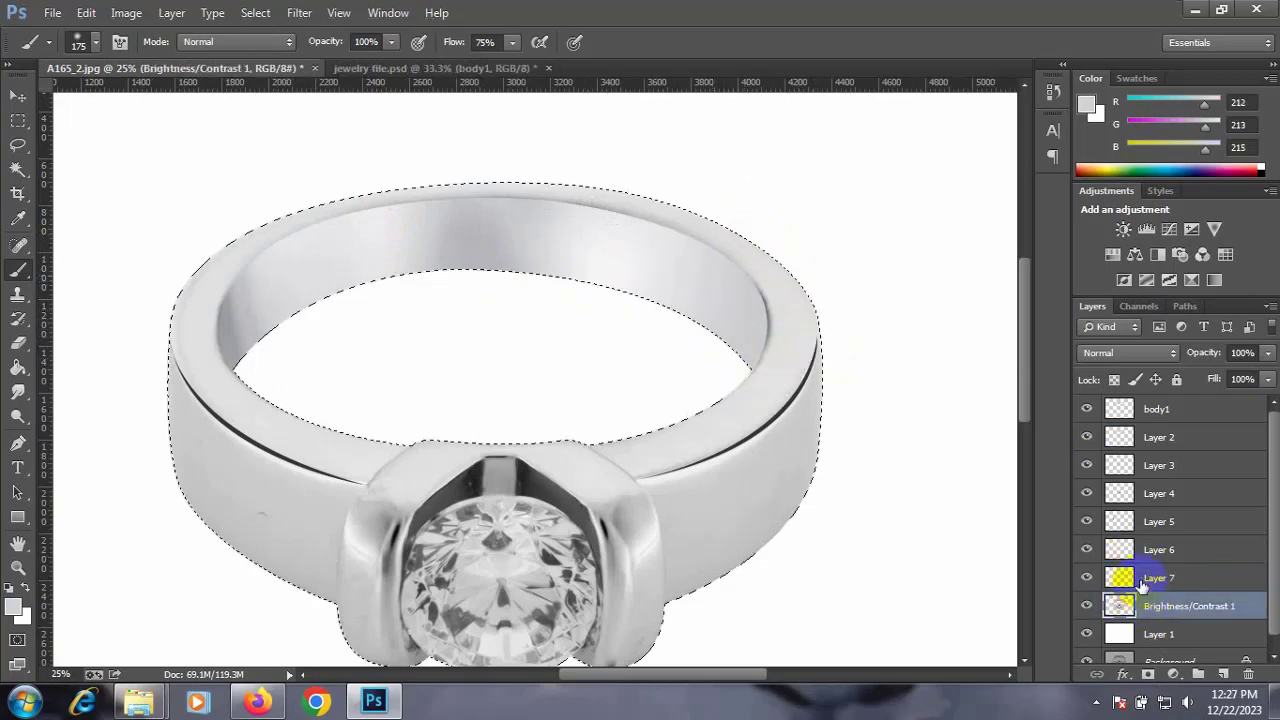
{"action": "mouse_move", "coordinate": [640, 195]}
{"action": "left_mouse_down"}
{"action": "mouse_move", "coordinate": [286, 214]}
{"action": "mouse_move", "coordinate": [728, 220]}
{"action": "left_mouse_up"}
{"action": "key", "text": "ctrl+d"}
{"action": "key", "text": "ctrl+minus"}
{"action": "key", "text": "ctrl+minus"}
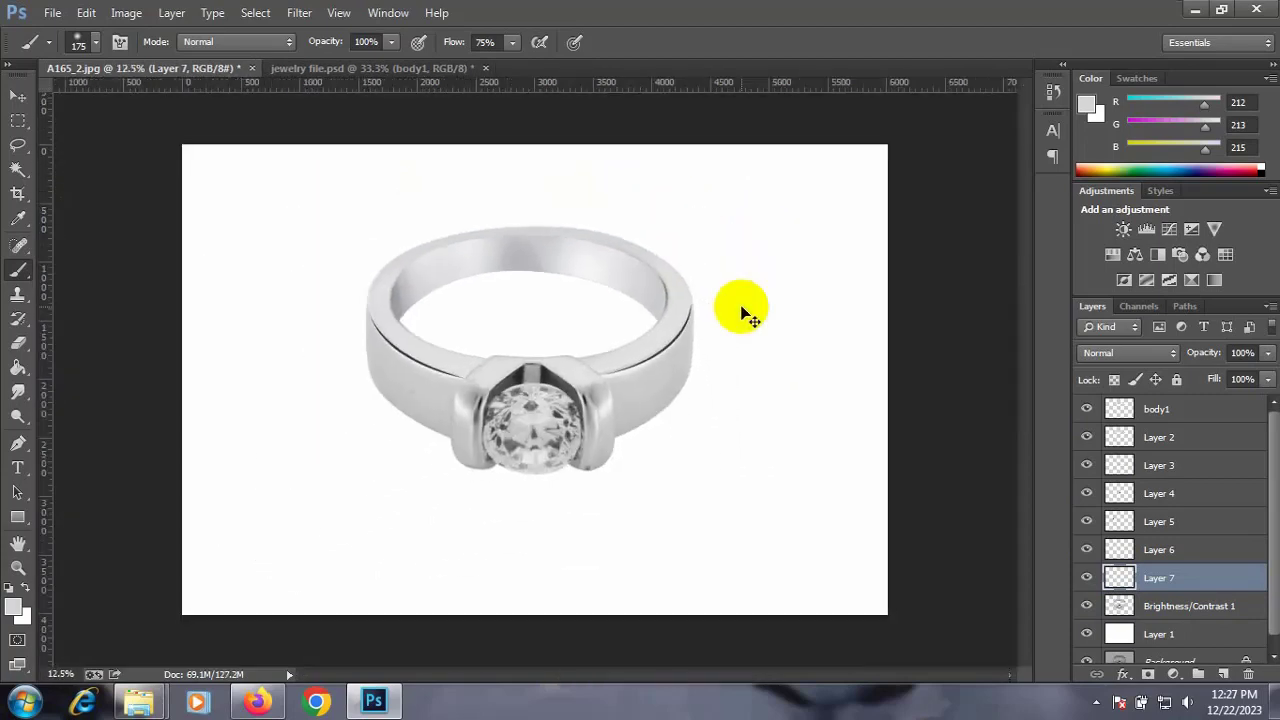
{"action": "key", "text": "ctrl+minus"}
{"action": "key", "text": "ctrl+plus"}
{"action": "key", "text": "ctrl+plus"}
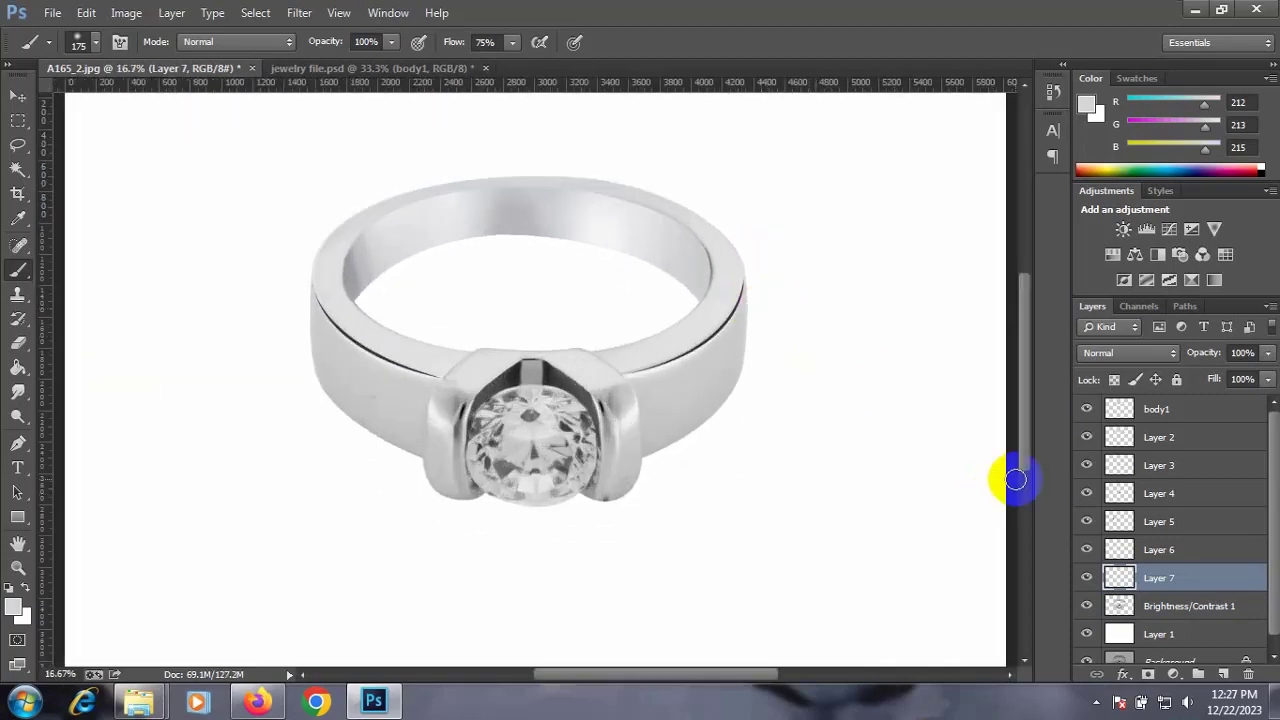
{"action": "left_click", "coordinate": [1155, 606]}
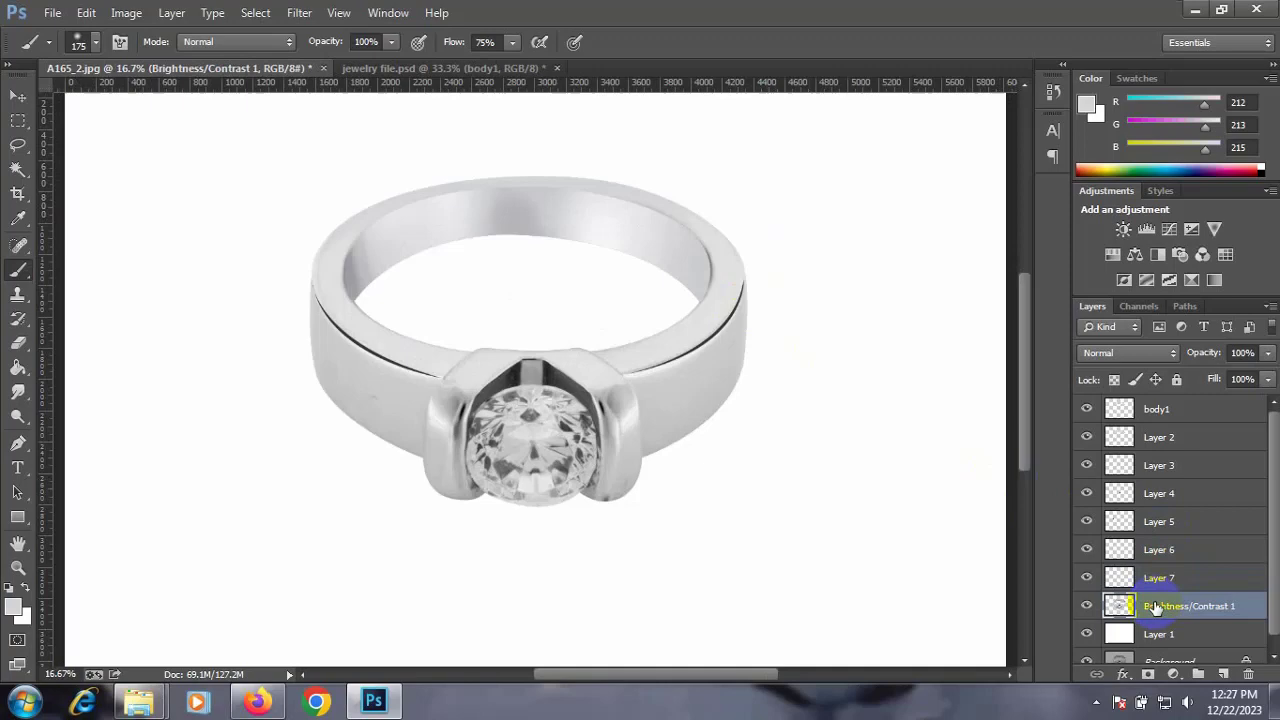
Add a Curves 1 adjustment above body1 and bend its curve
{"action": "left_click", "coordinate": [1179, 410]}
{"action": "left_click", "coordinate": [1168, 231]}
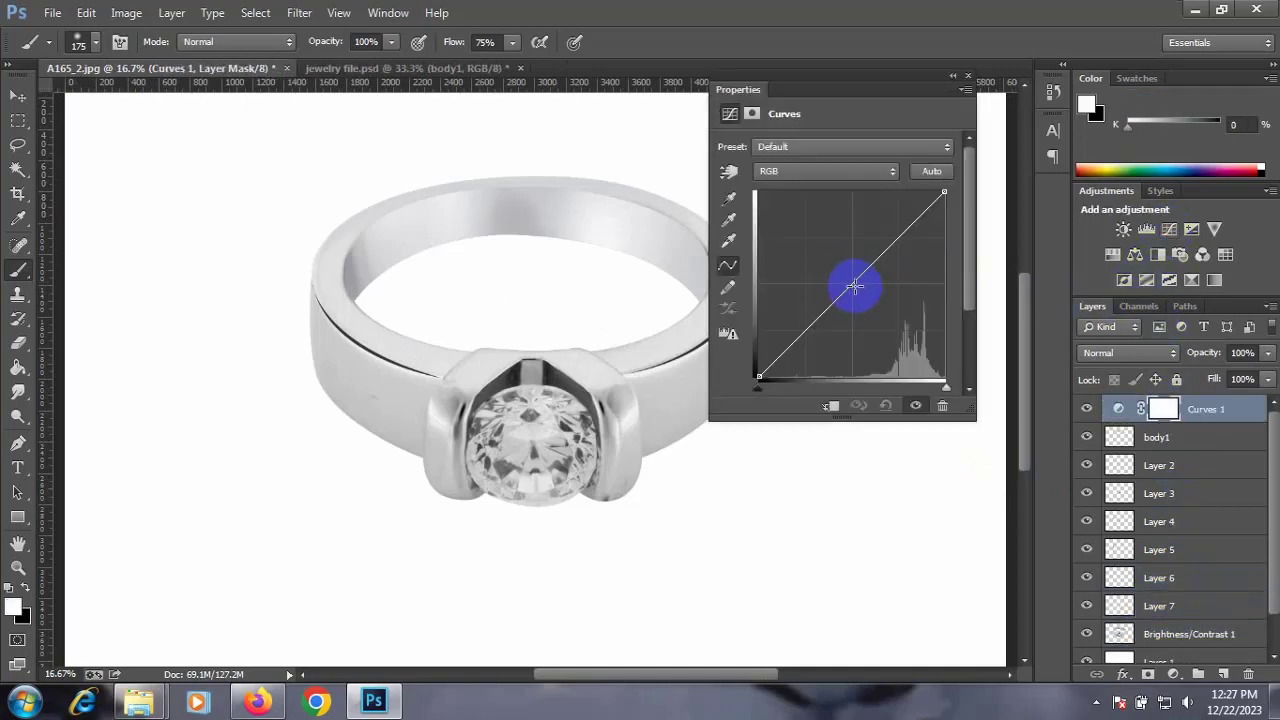
{"action": "mouse_move", "coordinate": [850, 278]}
{"action": "left_mouse_down"}
{"action": "mouse_move", "coordinate": [865, 289]}
{"action": "mouse_move", "coordinate": [860, 262]}
{"action": "left_mouse_up"}
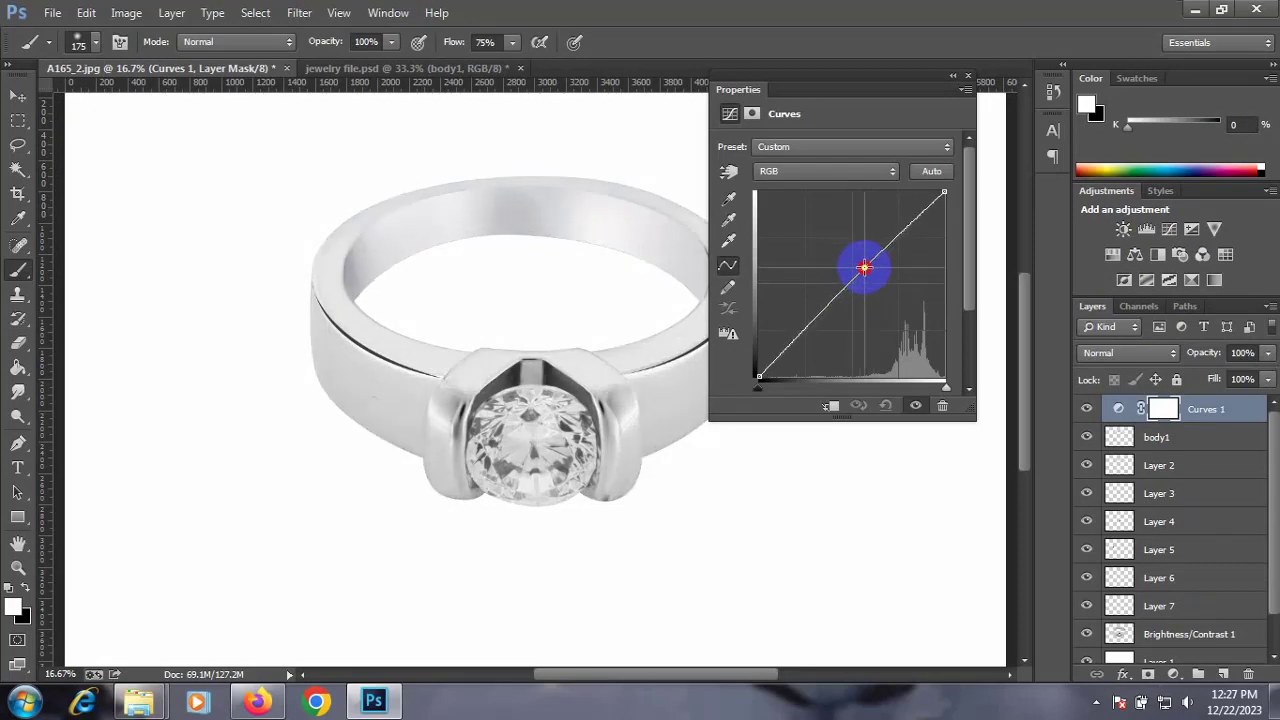
Toggle Curves 1 off and on to compare, then return to jewelry file.psd
{"action": "left_click", "coordinate": [967, 75]}
{"action": "left_click", "coordinate": [1086, 409]}
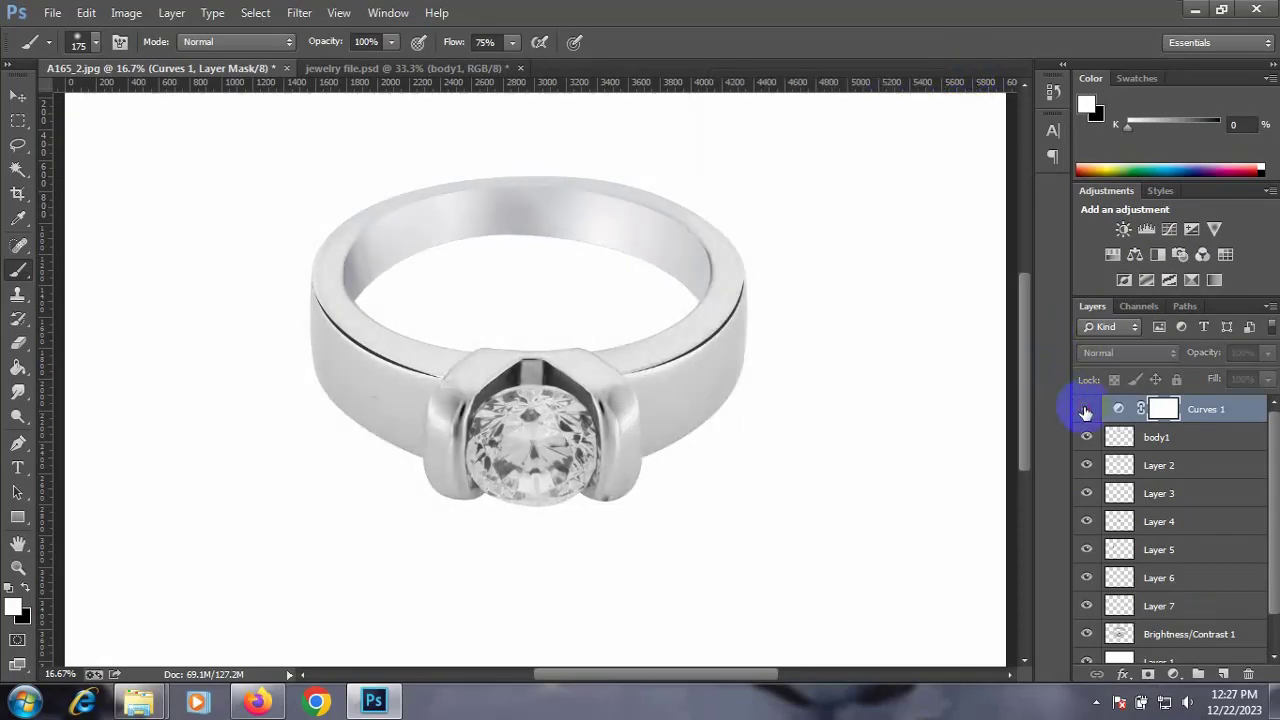
{"action": "left_click", "coordinate": [1086, 410]}
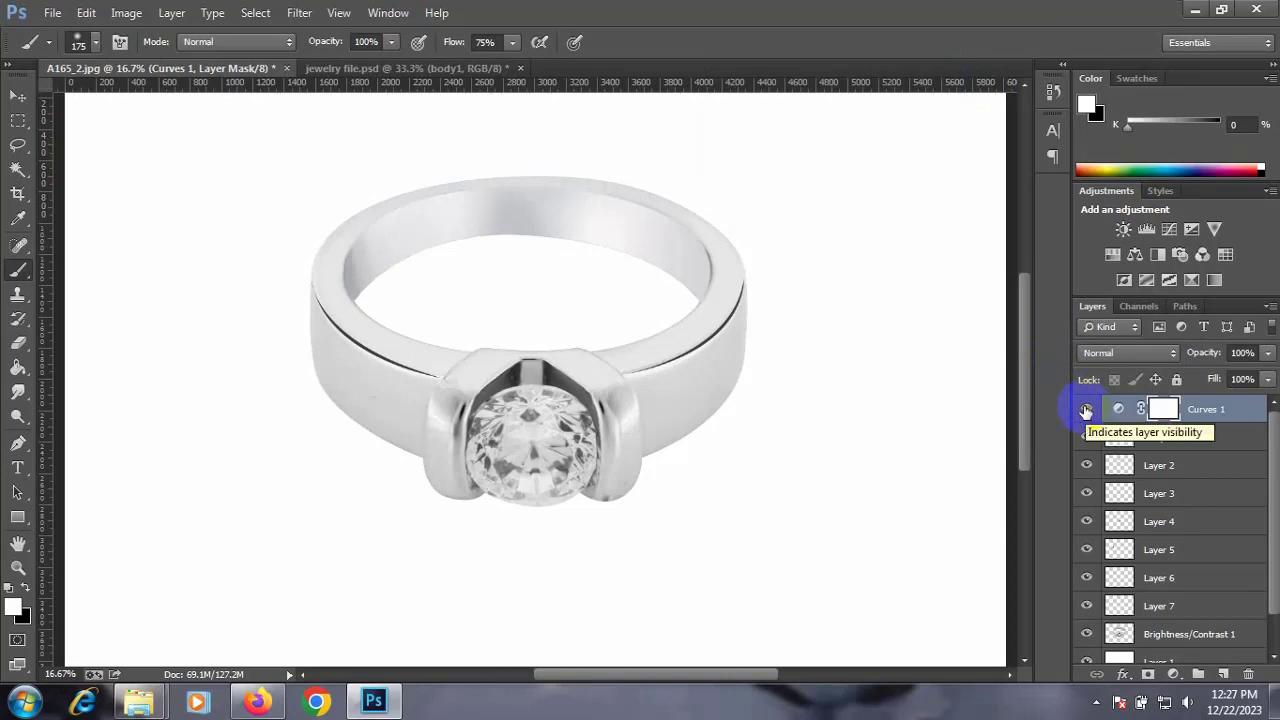
{"action": "left_click", "coordinate": [1087, 409]}
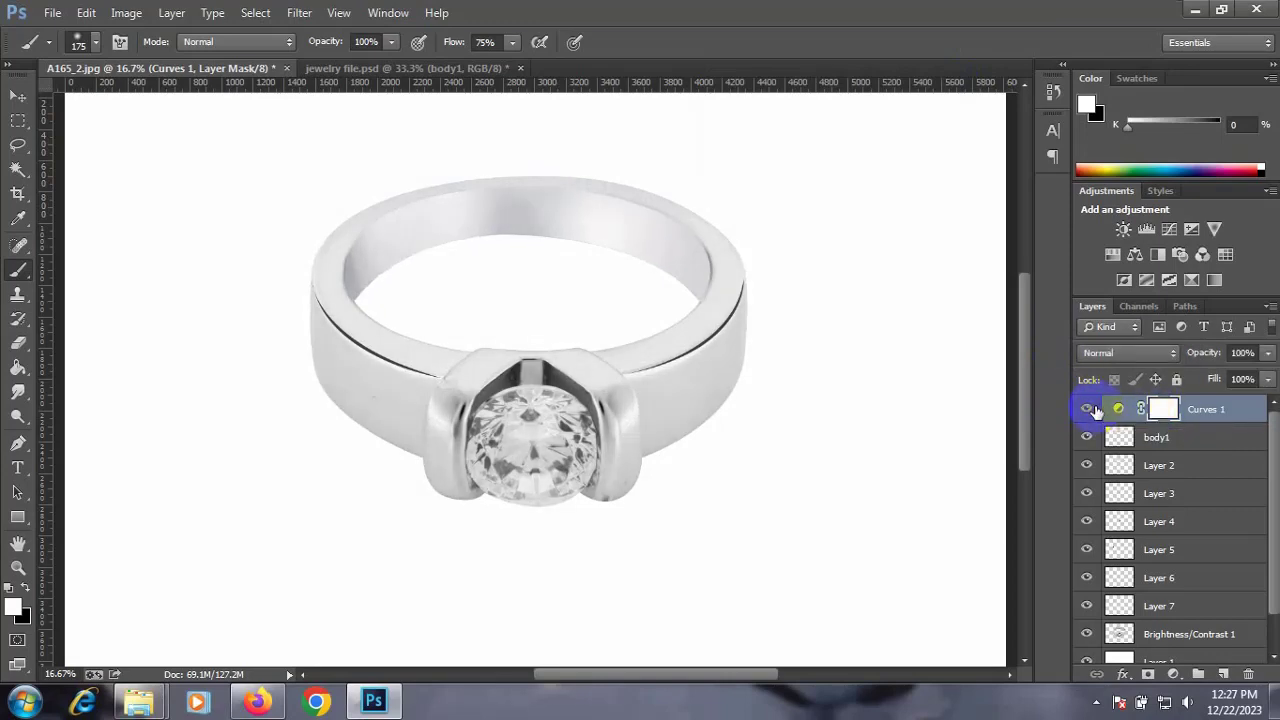
{"action": "left_click", "coordinate": [440, 67]}
{"action": "left_click", "coordinate": [17, 95]}
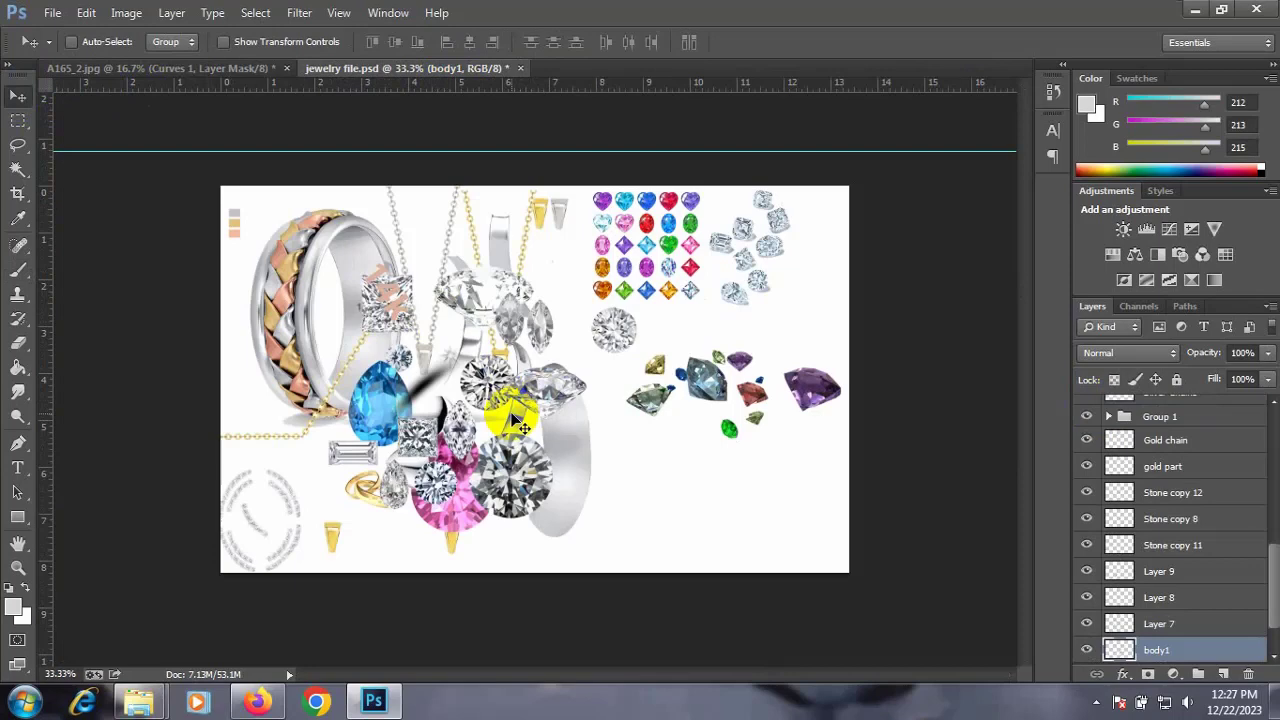
Copy the round diamond into the ring image as the Stone layer
{"action": "right_click", "coordinate": [617, 337]}
{"action": "left_click", "coordinate": [660, 365]}
{"action": "left_click_drag", "start_coordinate": [628, 332], "coordinate": [570, 465]}
{"action": "right_click", "coordinate": [618, 336]}
{"action": "left_click", "coordinate": [661, 385]}
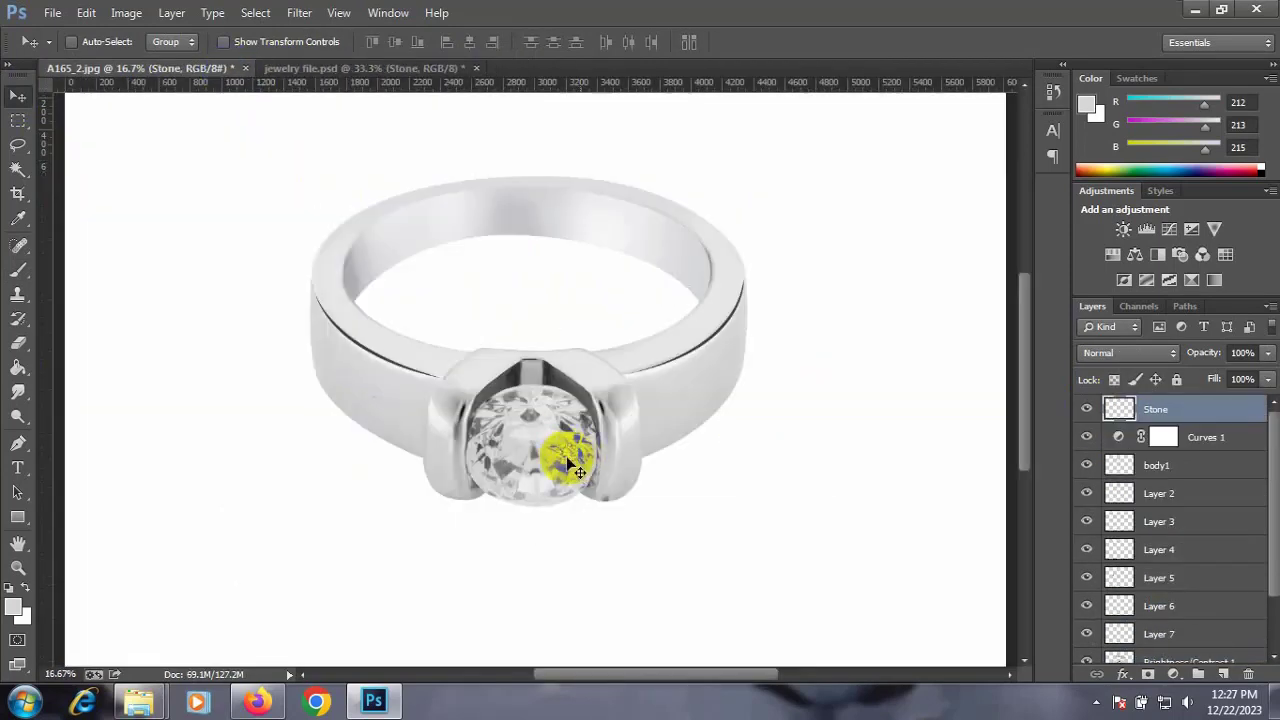
Enlarge the diamond and centre it in the ring's setting
{"action": "key", "text": "ctrl+t"}
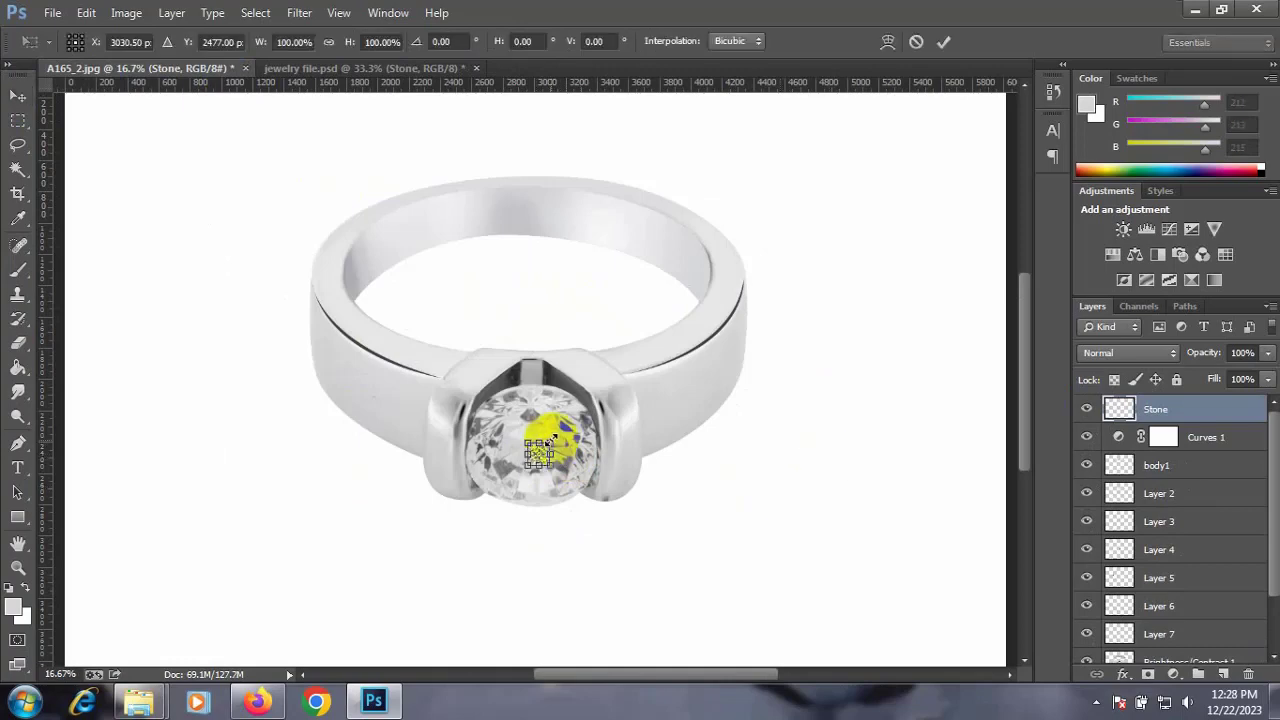
{"action": "left_click_drag", "start_coordinate": [585, 410], "coordinate": [611, 394]}
{"action": "mouse_move", "coordinate": [578, 455]}
{"action": "left_mouse_down"}
{"action": "mouse_move", "coordinate": [565, 440]}
{"action": "mouse_move", "coordinate": [569, 340]}
{"action": "mouse_move", "coordinate": [581, 362]}
{"action": "left_mouse_up"}
{"action": "key", "text": "Return"}
{"action": "key", "text": "ctrl+plus"}
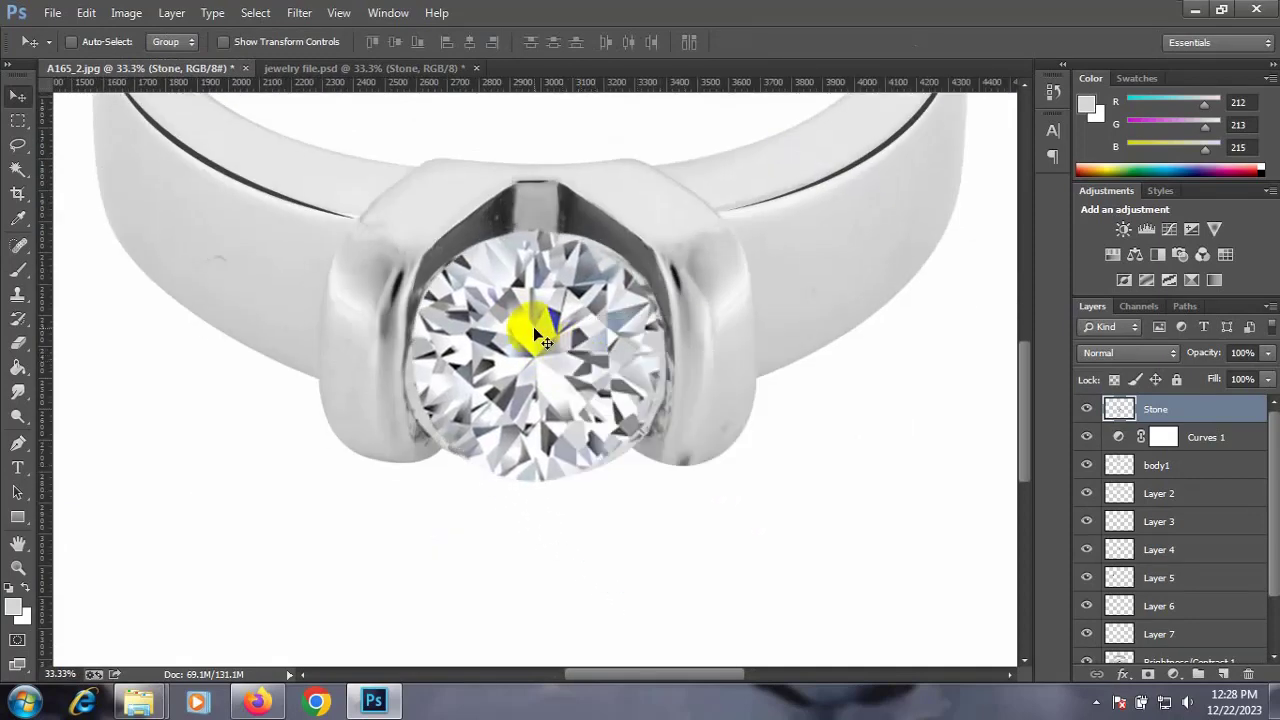
Skew the diamond's four sides so it fits the setting
{"action": "key", "text": "ctrl+t"}
{"action": "right_click", "coordinate": [532, 328]}
{"action": "left_click", "coordinate": [545, 405]}
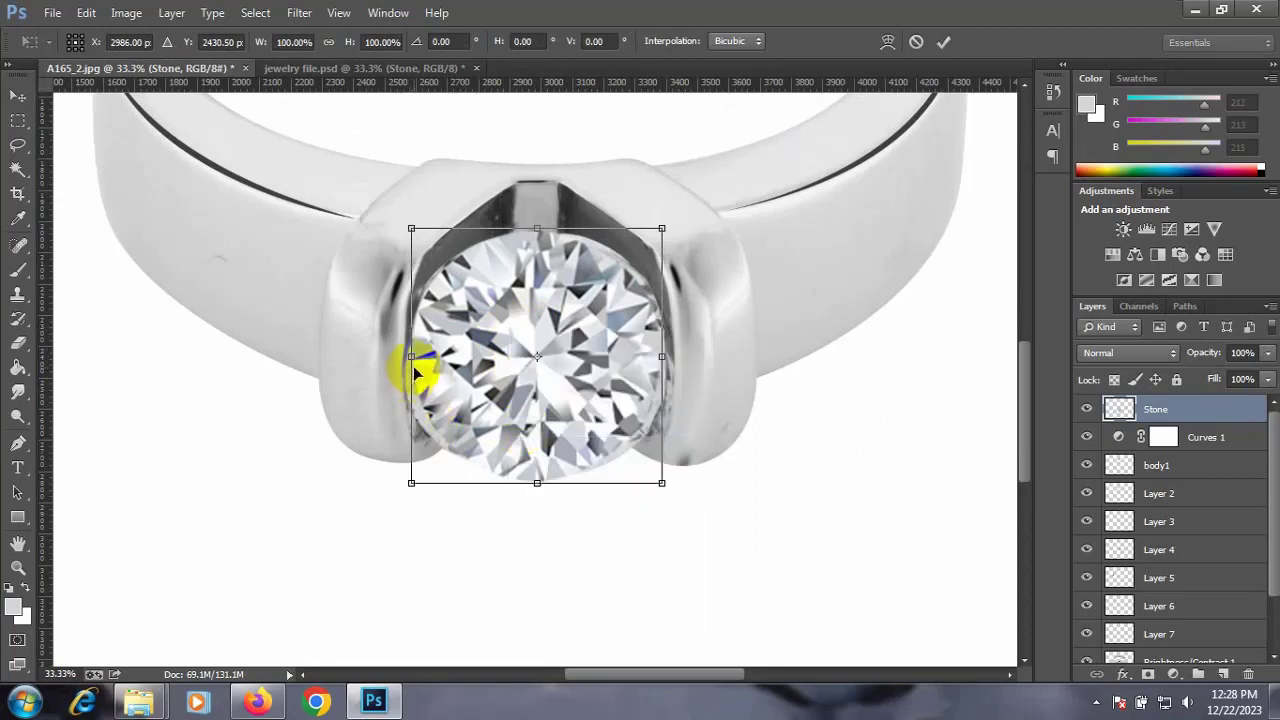
{"action": "left_click_drag", "start_coordinate": [412, 360], "coordinate": [400, 364]}
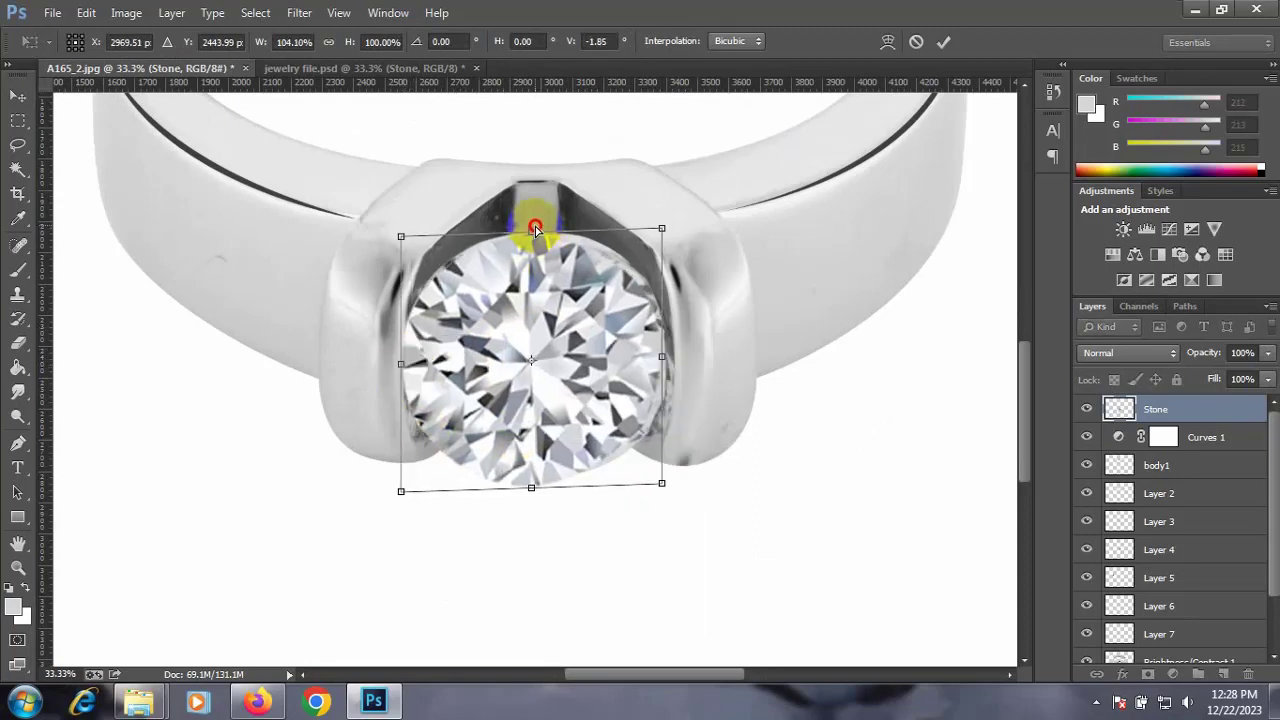
{"action": "left_click_drag", "start_coordinate": [535, 229], "coordinate": [534, 228]}
{"action": "left_click_drag", "start_coordinate": [661, 352], "coordinate": [666, 361]}
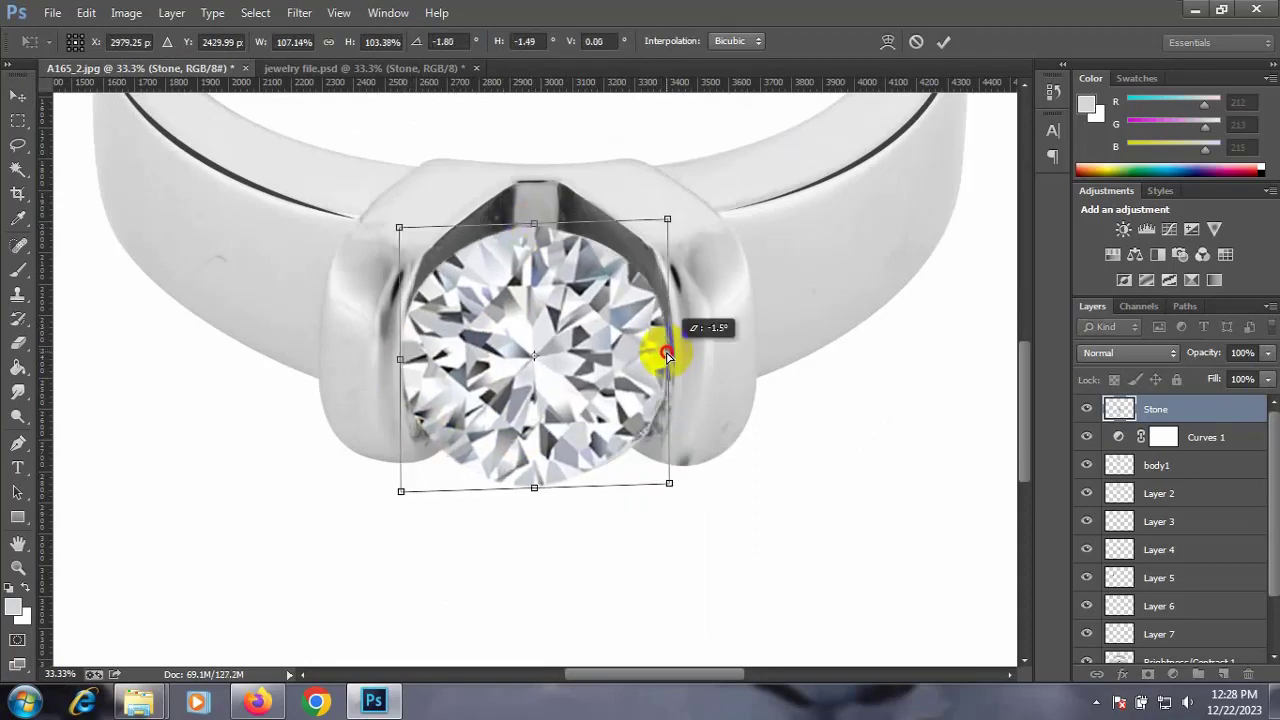
{"action": "left_click_drag", "start_coordinate": [543, 479], "coordinate": [537, 484]}
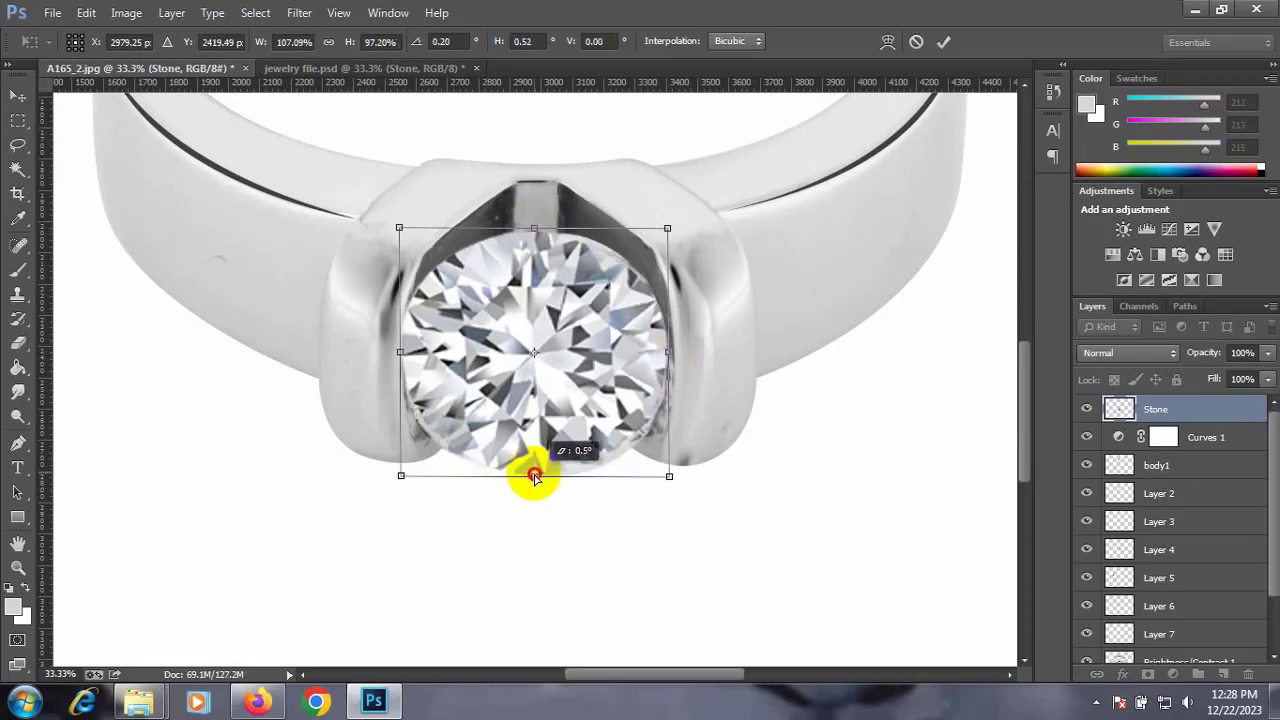
{"action": "key", "text": "Return"}
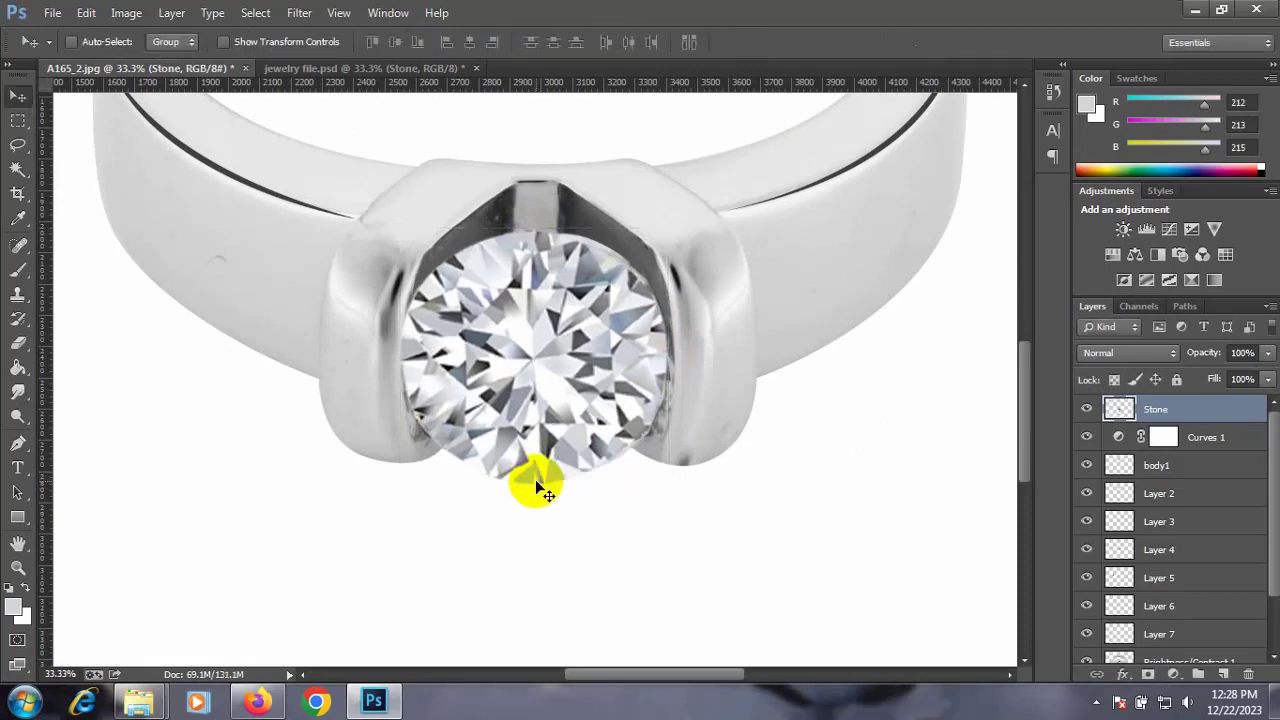
Lower the Stone layer's opacity to 83% and check the whole ring
{"action": "left_click", "coordinate": [1245, 380]}
{"action": "left_click_drag", "start_coordinate": [1268, 380], "coordinate": [1257, 380]}
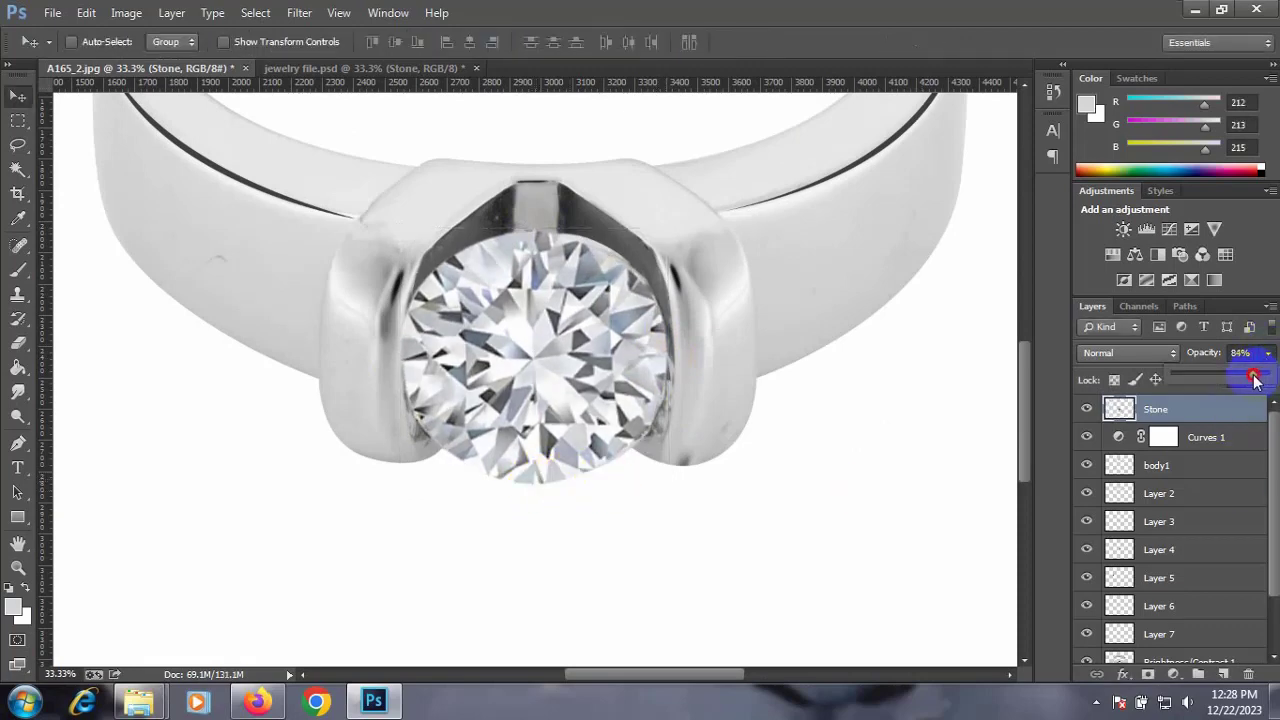
{"action": "left_click", "coordinate": [1085, 410]}
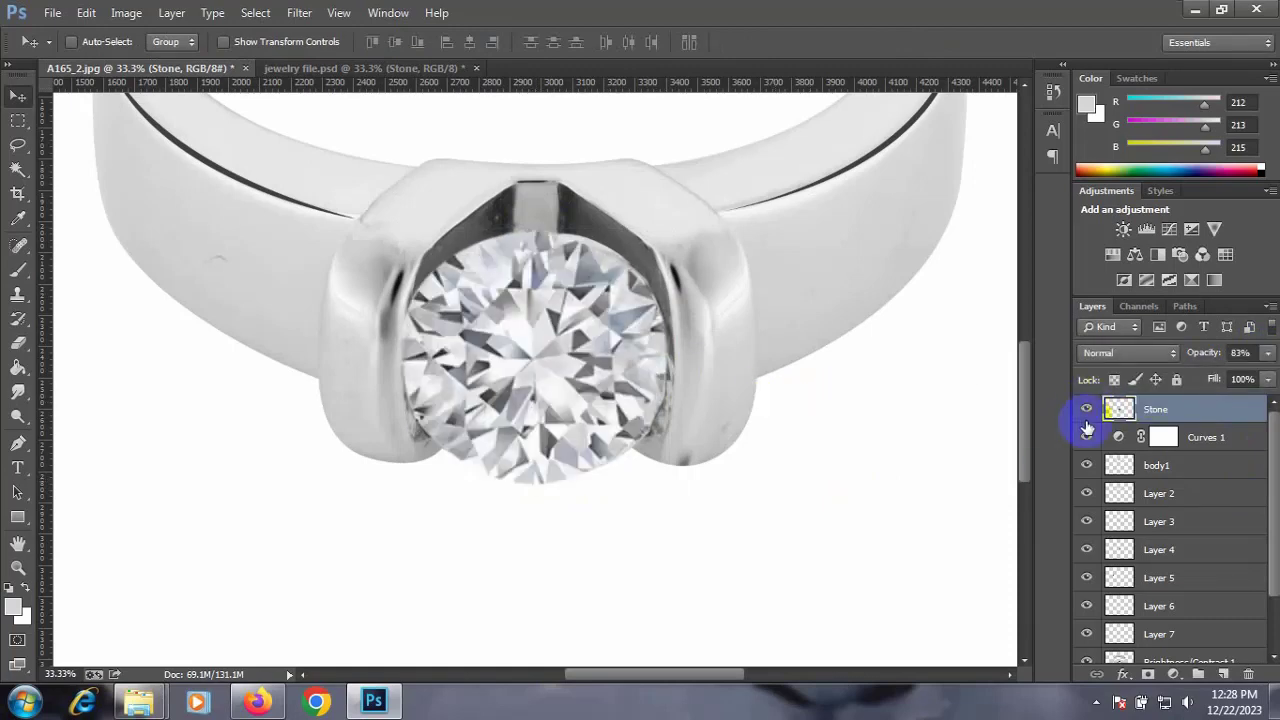
{"action": "key", "text": "ctrl+minus"}
{"action": "key", "text": "ctrl+minus"}
{"action": "key", "text": "ctrl+minus"}
{"action": "key", "text": "ctrl+minus"}
{"action": "key", "text": "ctrl+minus"}
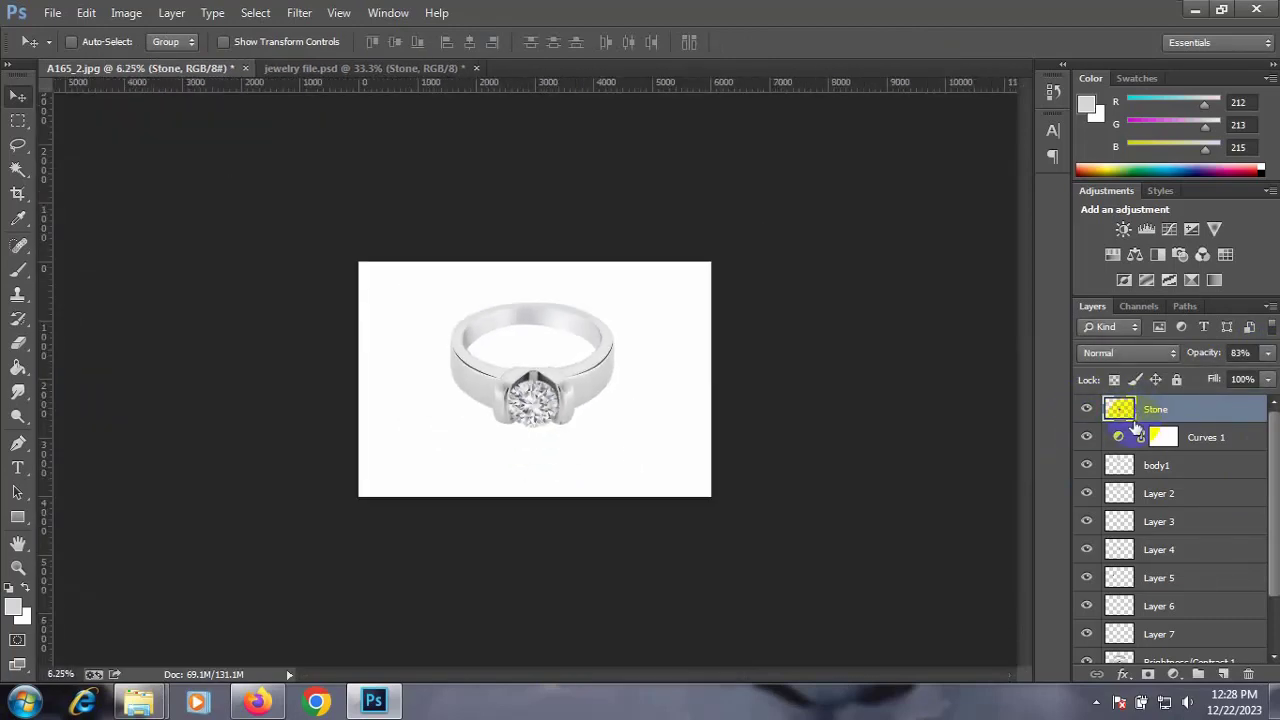
{"action": "key", "text": "ctrl+minus"}
{"action": "key", "text": "ctrl+plus"}
{"action": "key", "text": "ctrl+plus"}
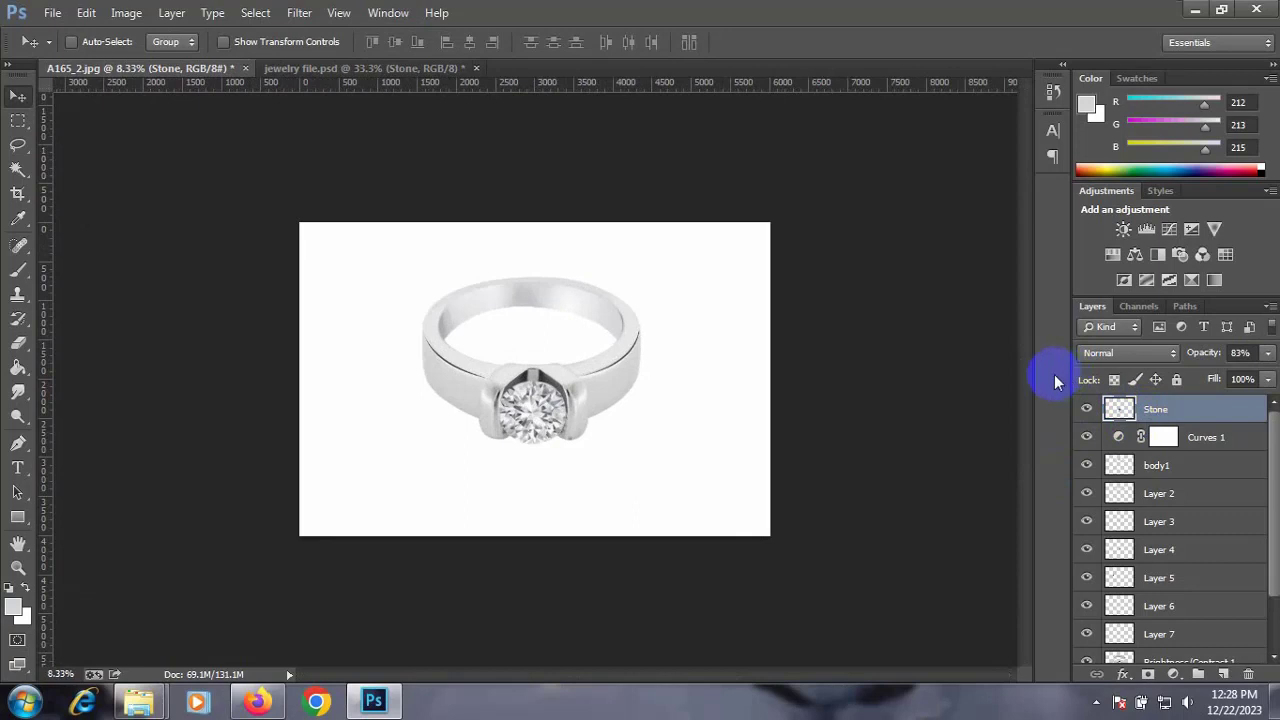
{"action": "key", "text": "ctrl+plus"}
{"action": "key", "text": "ctrl+plus"}
{"action": "key", "text": "ctrl+plus"}
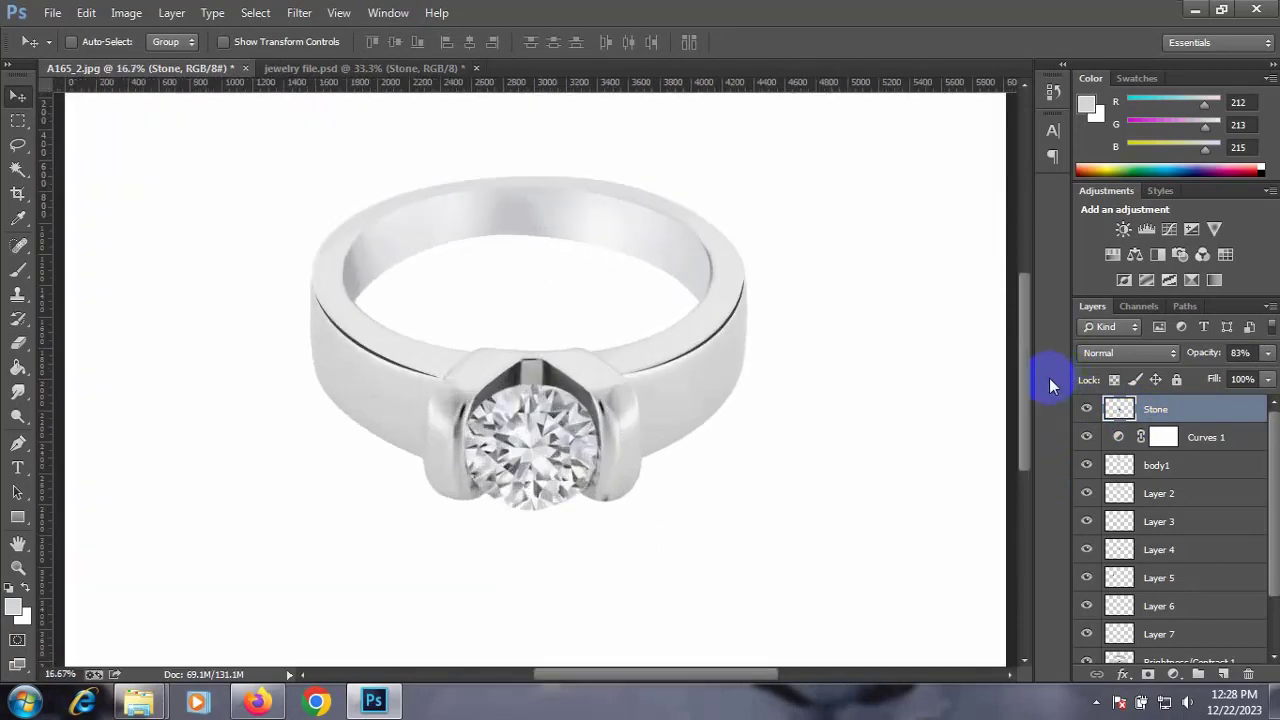
{"action": "key", "text": "ctrl+minus"}
{"action": "key", "text": "ctrl+minus"}
{"action": "key", "text": "ctrl+minus"}
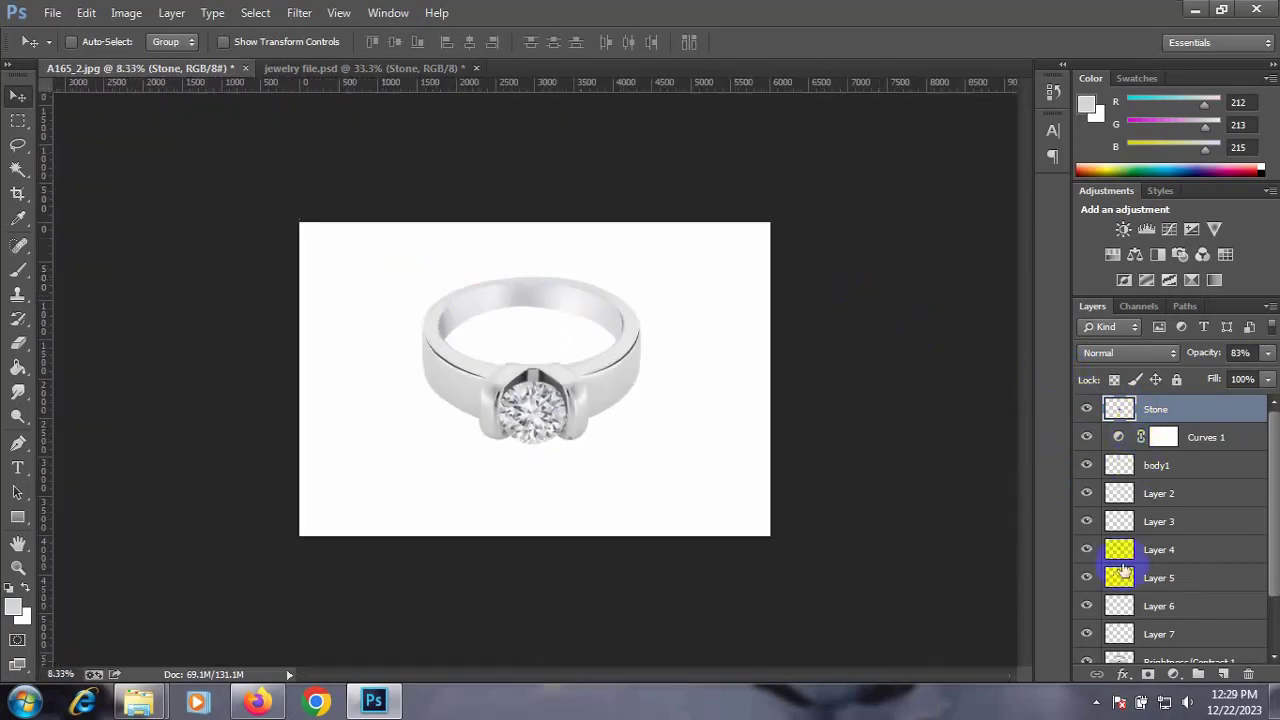
{"action": "scroll", "coordinate": [1122, 565], "scroll_direction": "down", "scroll_amount": 3}
Hide white Layer 1, select Background, and zoom in with the Pen tool ready
{"action": "left_click", "coordinate": [1086, 622]}
{"action": "left_click", "coordinate": [1105, 652]}
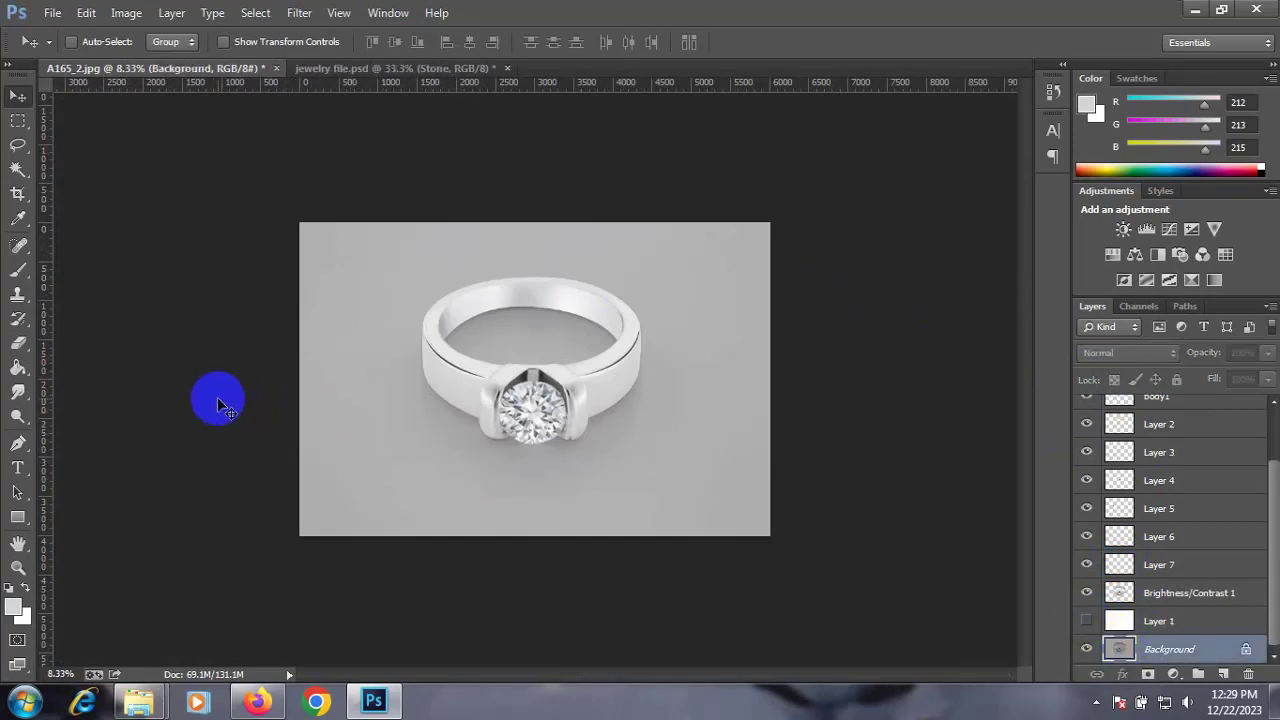
{"action": "left_click", "coordinate": [18, 443]}
{"action": "key", "text": "ctrl+plus"}
{"action": "key", "text": "ctrl+plus"}
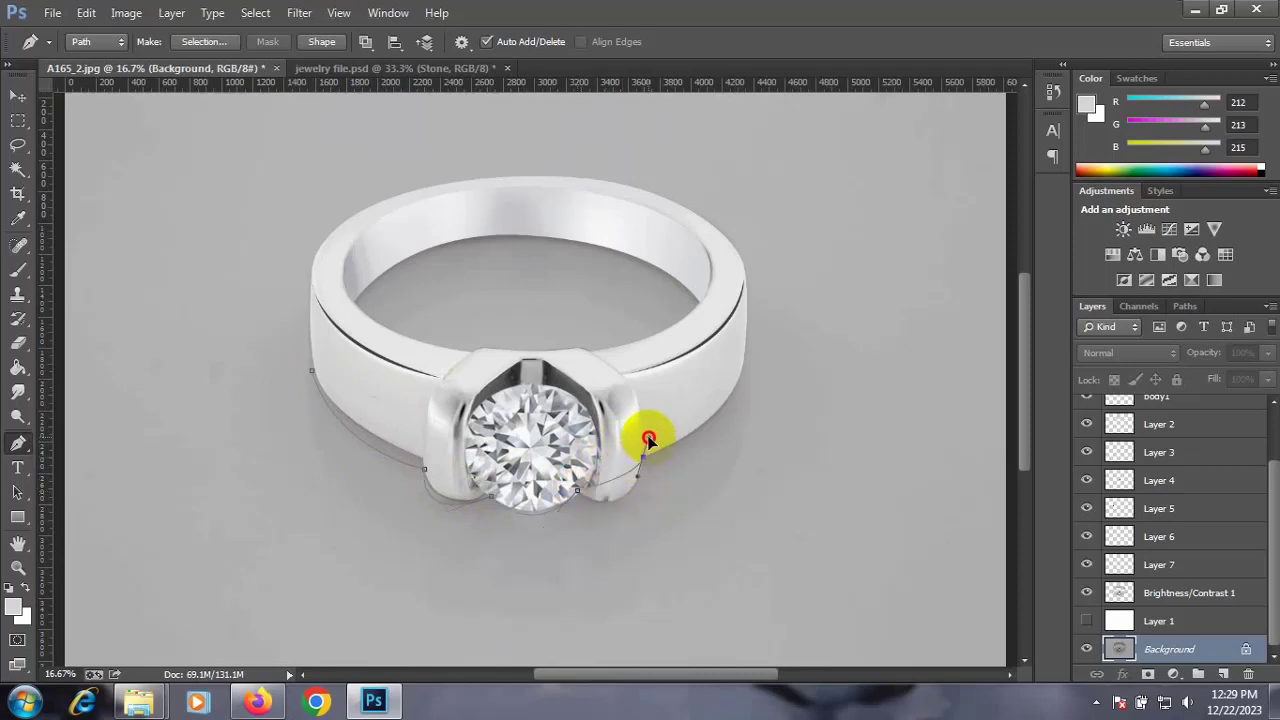
{"action": "key", "text": "ctrl+z"}
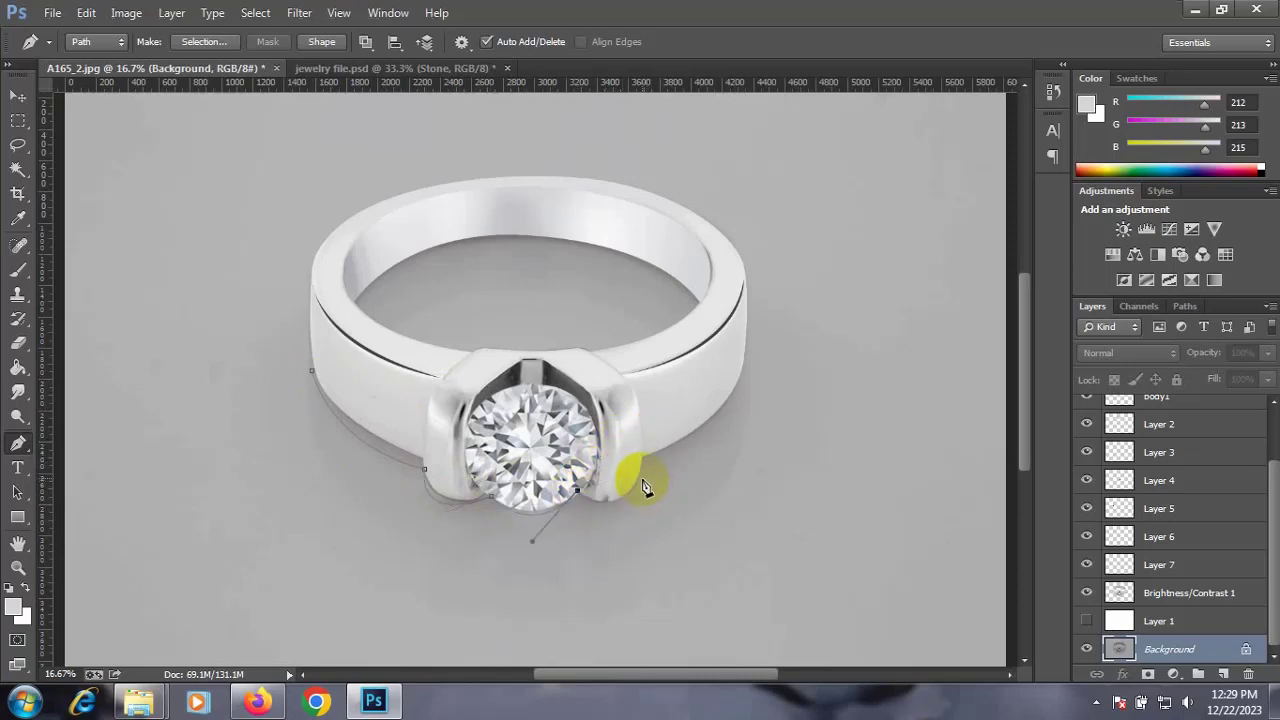
Draw a closed shadow path below the ring
{"action": "left_click_drag", "start_coordinate": [641, 471], "coordinate": [663, 410]}
{"action": "left_click", "coordinate": [641, 471], "text": "alt"}
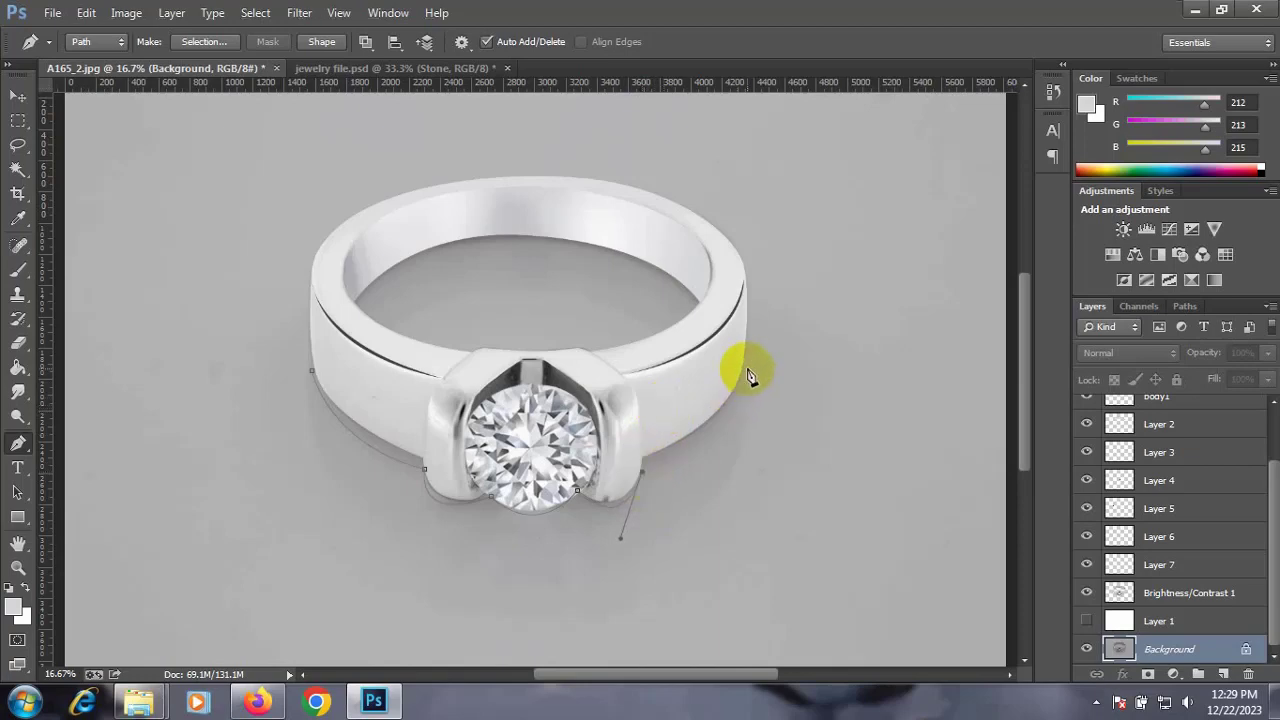
{"action": "left_click_drag", "start_coordinate": [743, 362], "coordinate": [740, 335]}
{"action": "left_click", "coordinate": [743, 363], "text": "alt"}
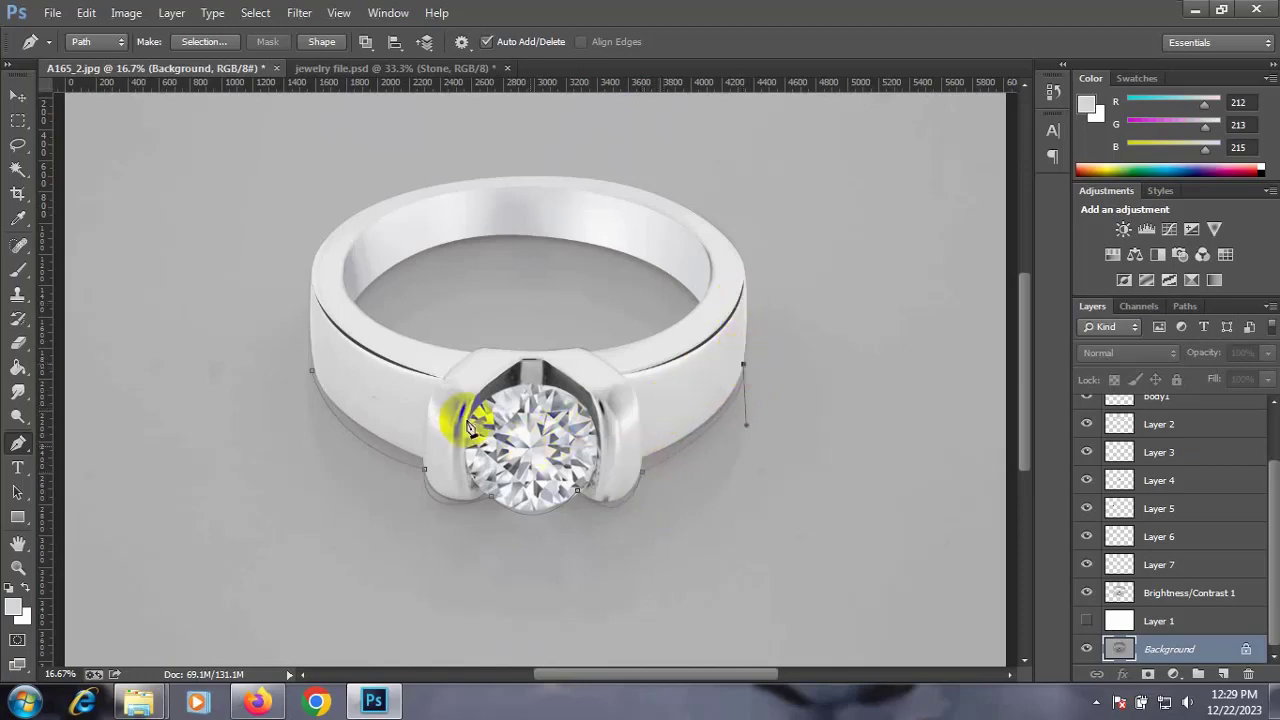
{"action": "left_click", "coordinate": [380, 401]}
{"action": "left_click_drag", "start_coordinate": [313, 372], "coordinate": [350, 360]}
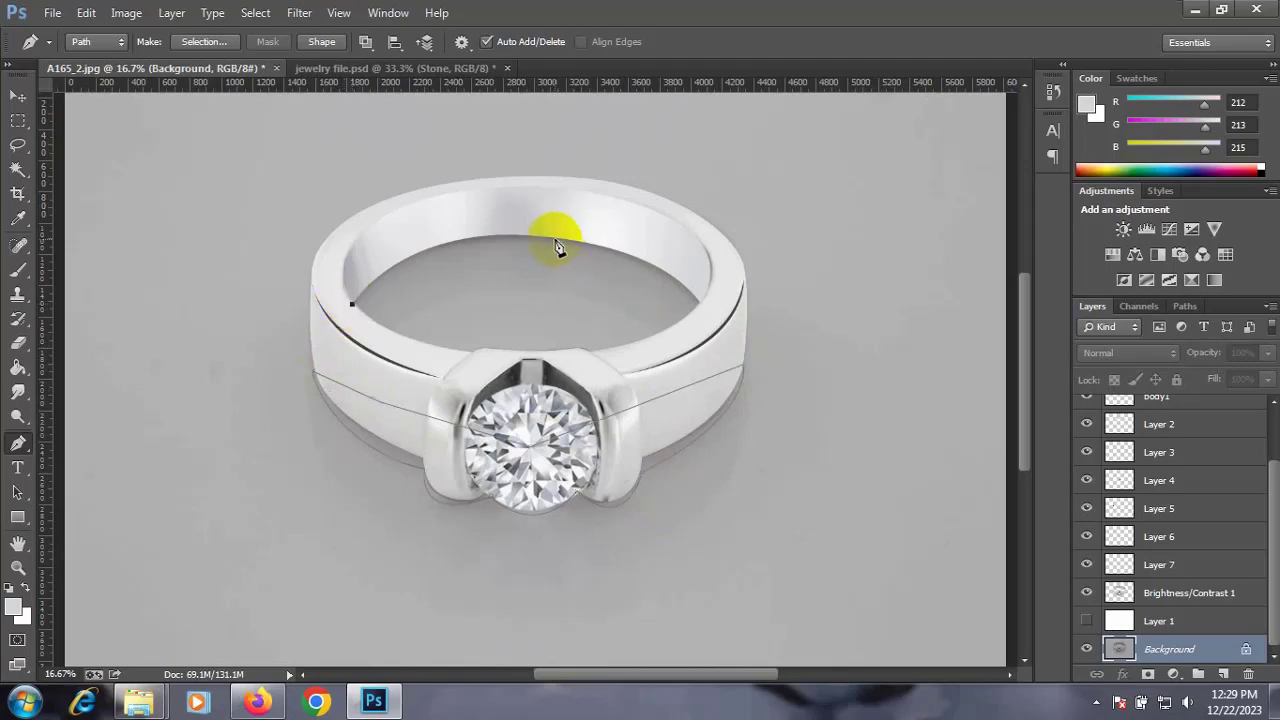
Trace a closed path around the ring's inner back rim
{"action": "left_click_drag", "start_coordinate": [500, 230], "coordinate": [629, 227]}
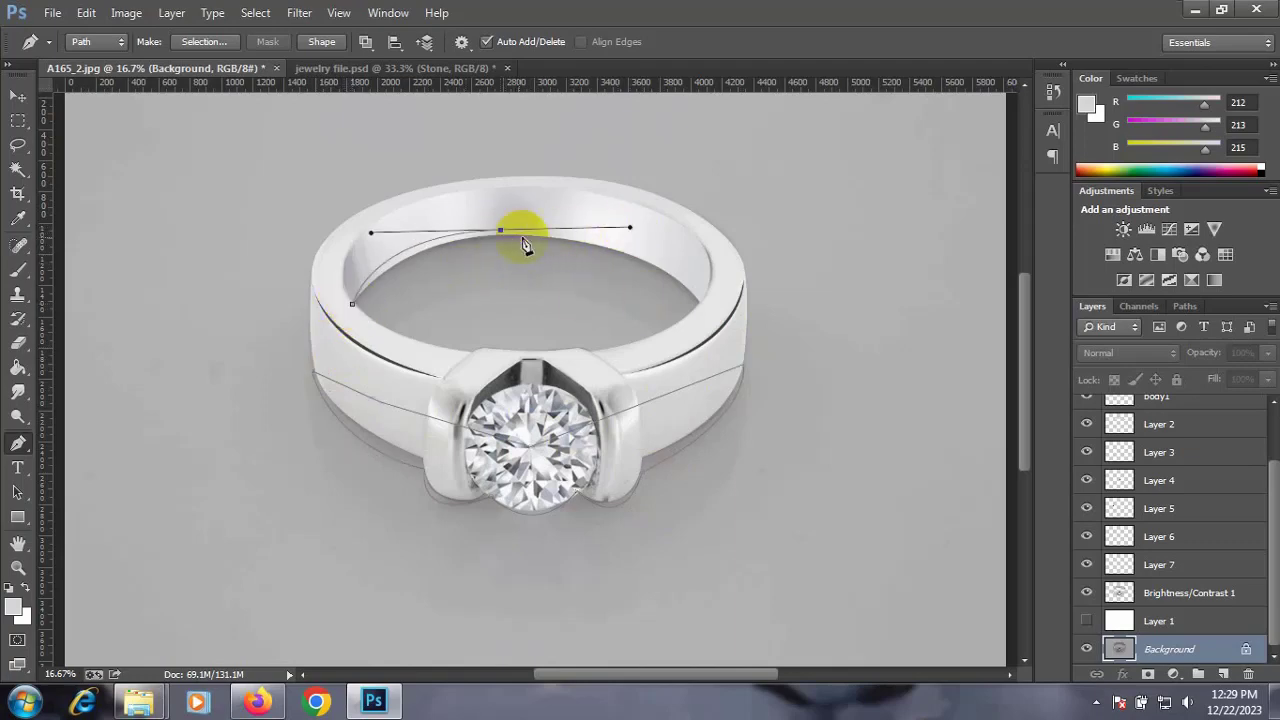
{"action": "left_click_drag", "start_coordinate": [703, 303], "coordinate": [734, 373]}
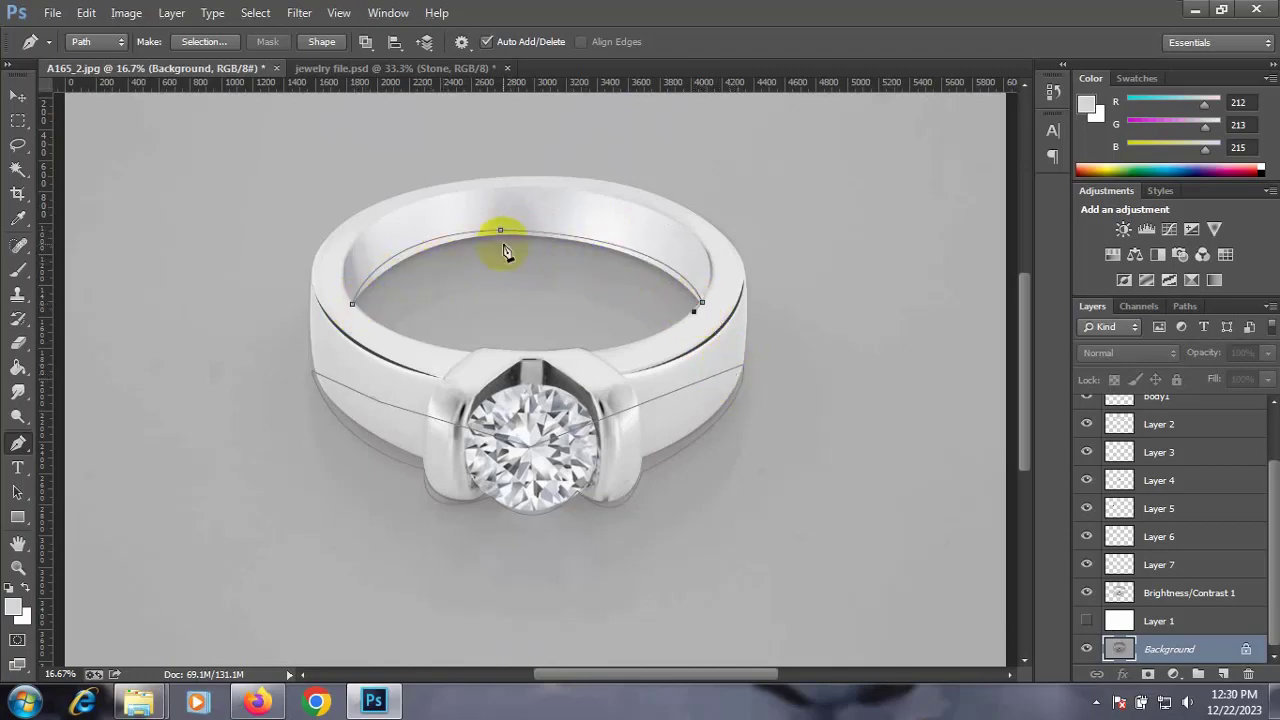
{"action": "left_click_drag", "start_coordinate": [451, 243], "coordinate": [366, 240]}
{"action": "left_click", "coordinate": [353, 305]}
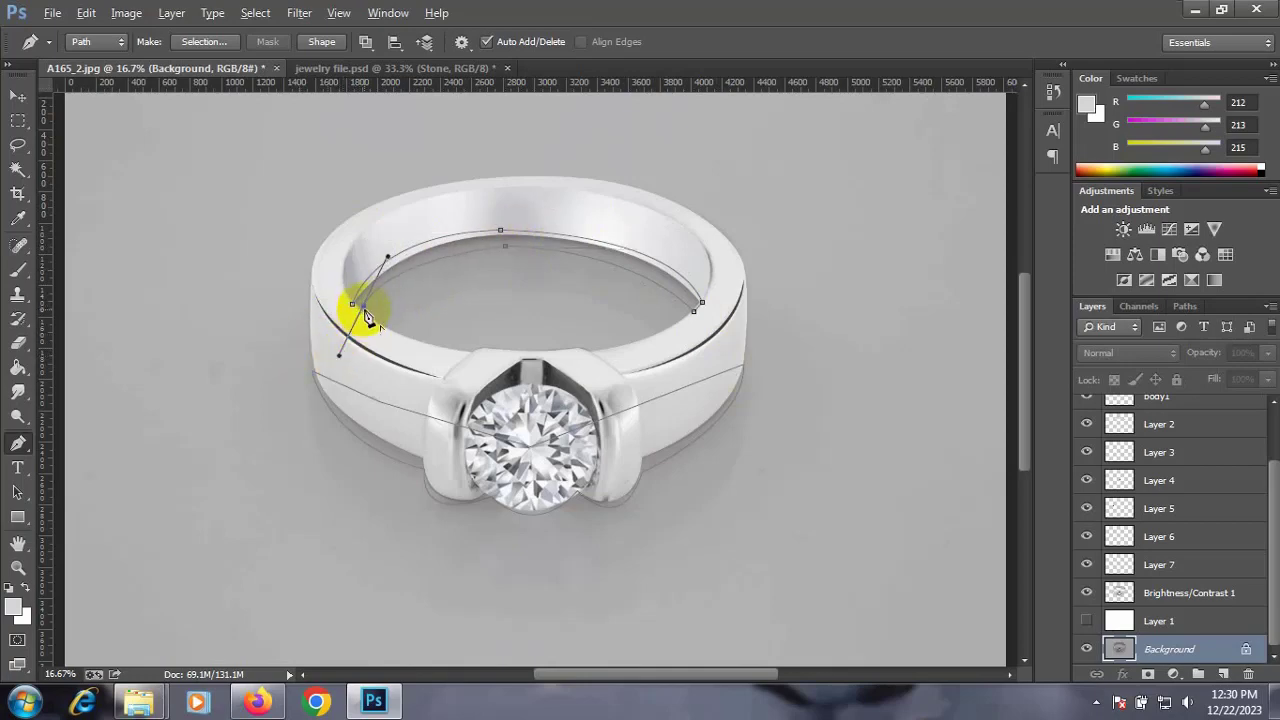
Save the traced ring path as Path 2
{"action": "right_click", "coordinate": [462, 336]}
{"action": "key", "text": "Escape"}
{"action": "left_click", "coordinate": [1185, 306]}
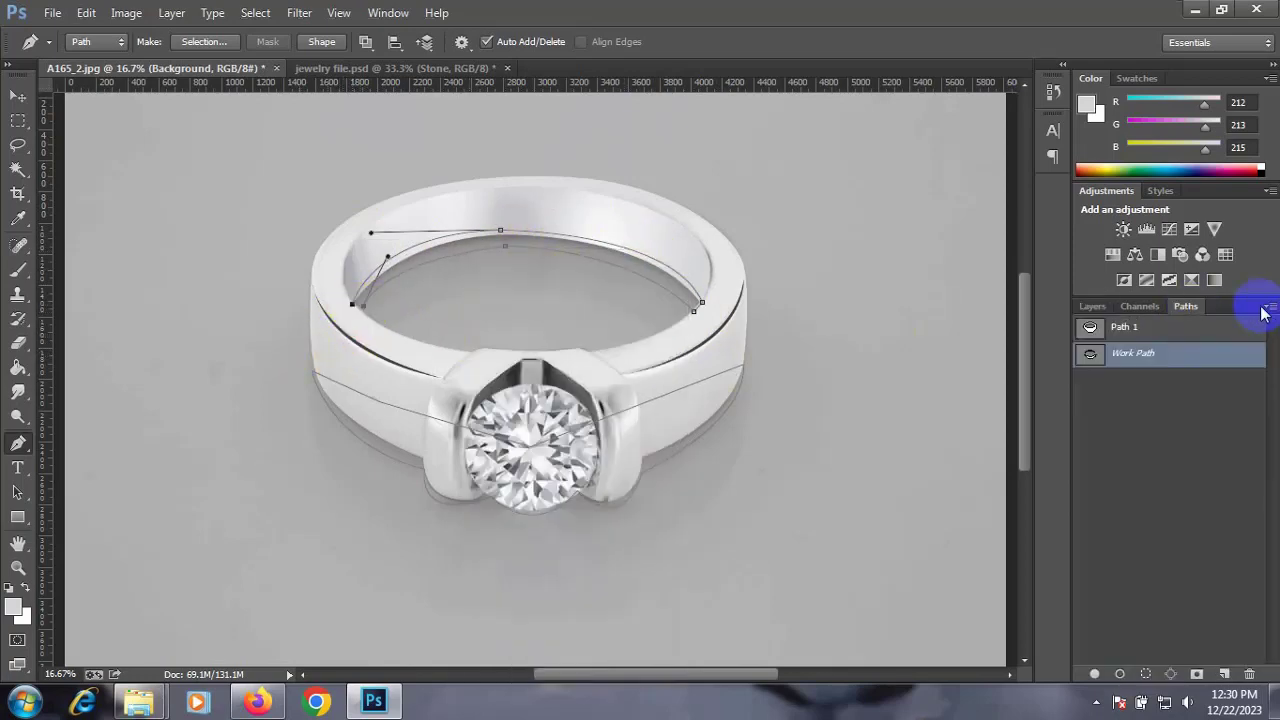
{"action": "left_click", "coordinate": [1270, 306]}
{"action": "left_click", "coordinate": [1180, 318]}
{"action": "left_click", "coordinate": [757, 241]}
Try a 10-pixel feathered shadow copy over the white layer, then delete that Layer 8
{"action": "right_click", "coordinate": [592, 290]}
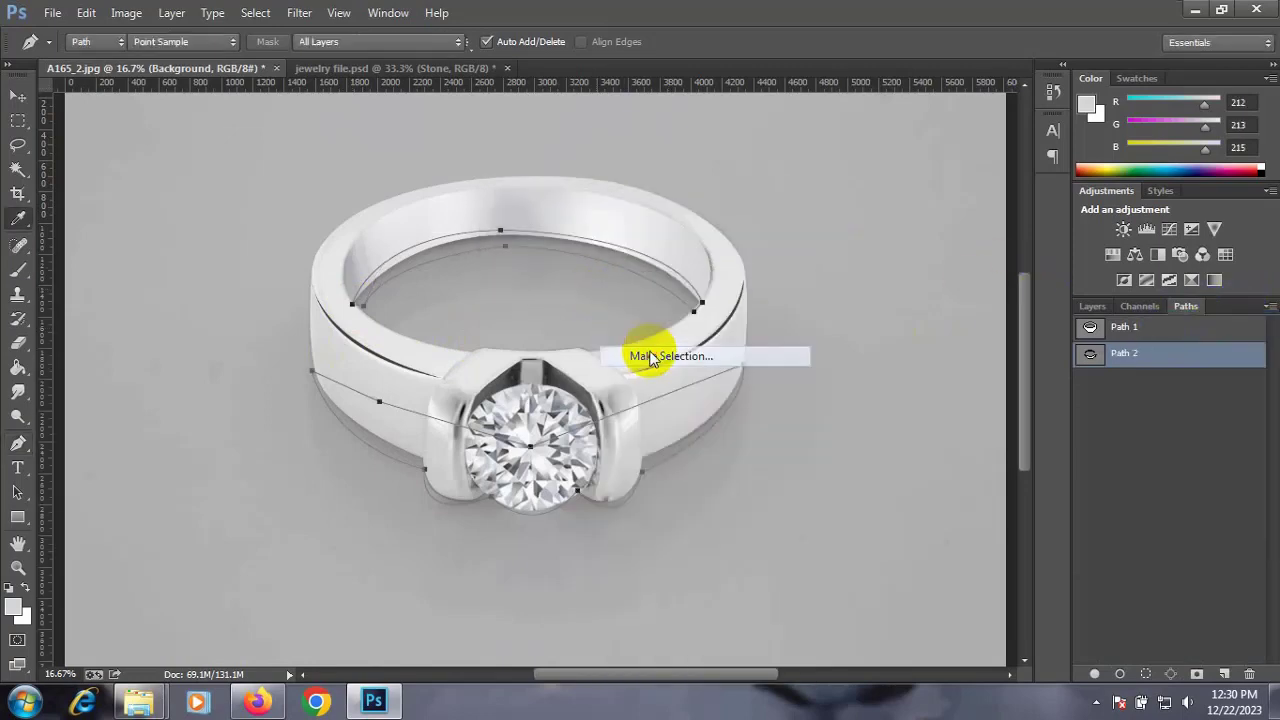
{"action": "left_click", "coordinate": [610, 354]}
{"action": "type", "text": "10"}
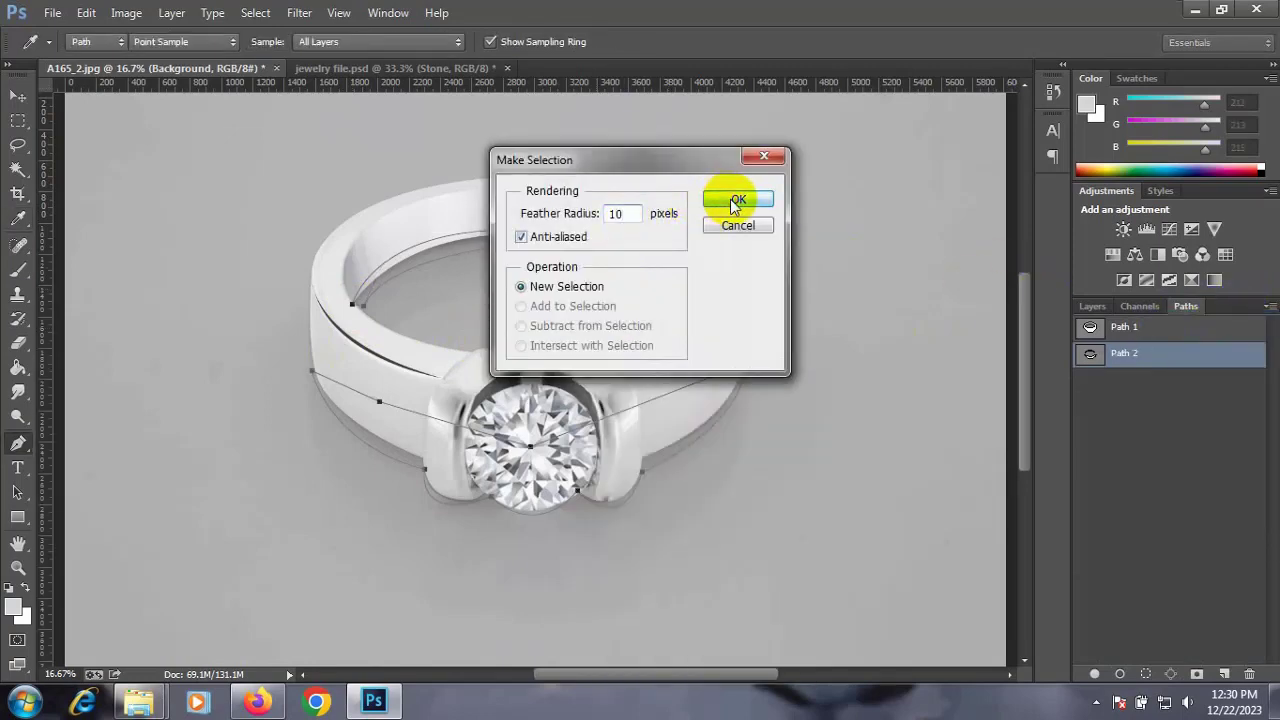
{"action": "left_click", "coordinate": [737, 199]}
{"action": "left_click", "coordinate": [1088, 306]}
{"action": "key", "text": "ctrl+j"}
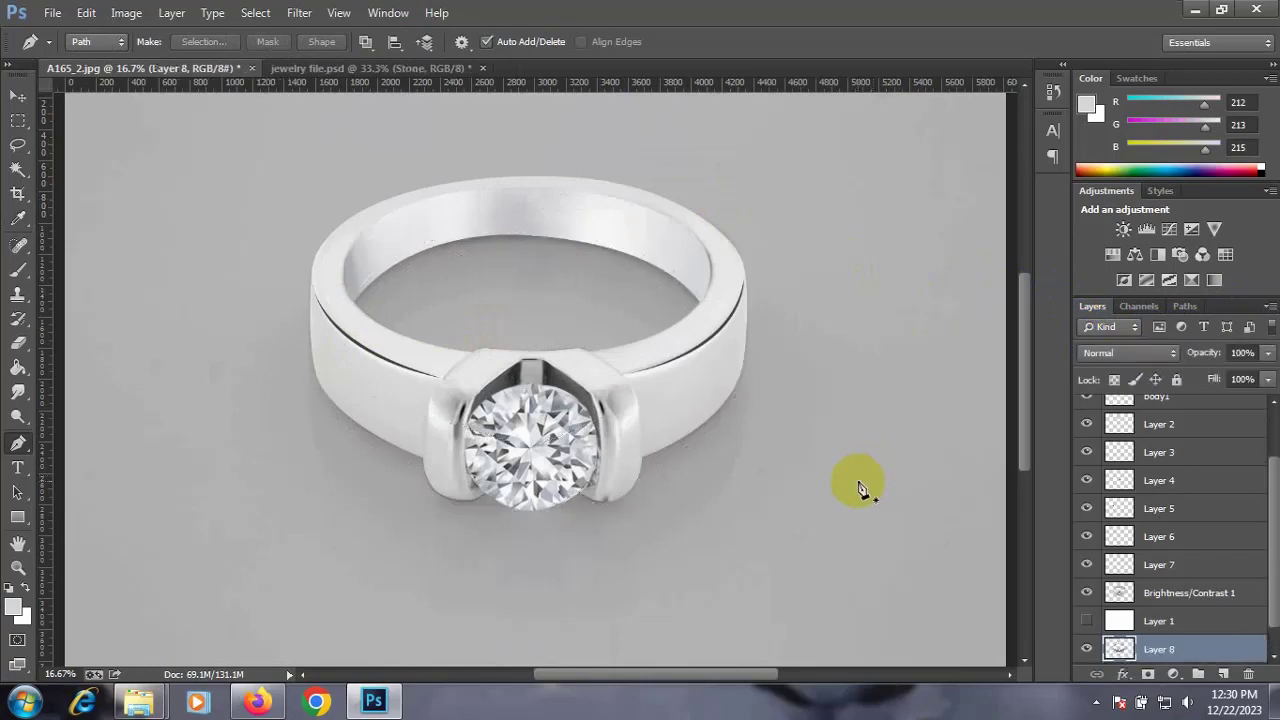
{"action": "left_click", "coordinate": [1087, 650]}
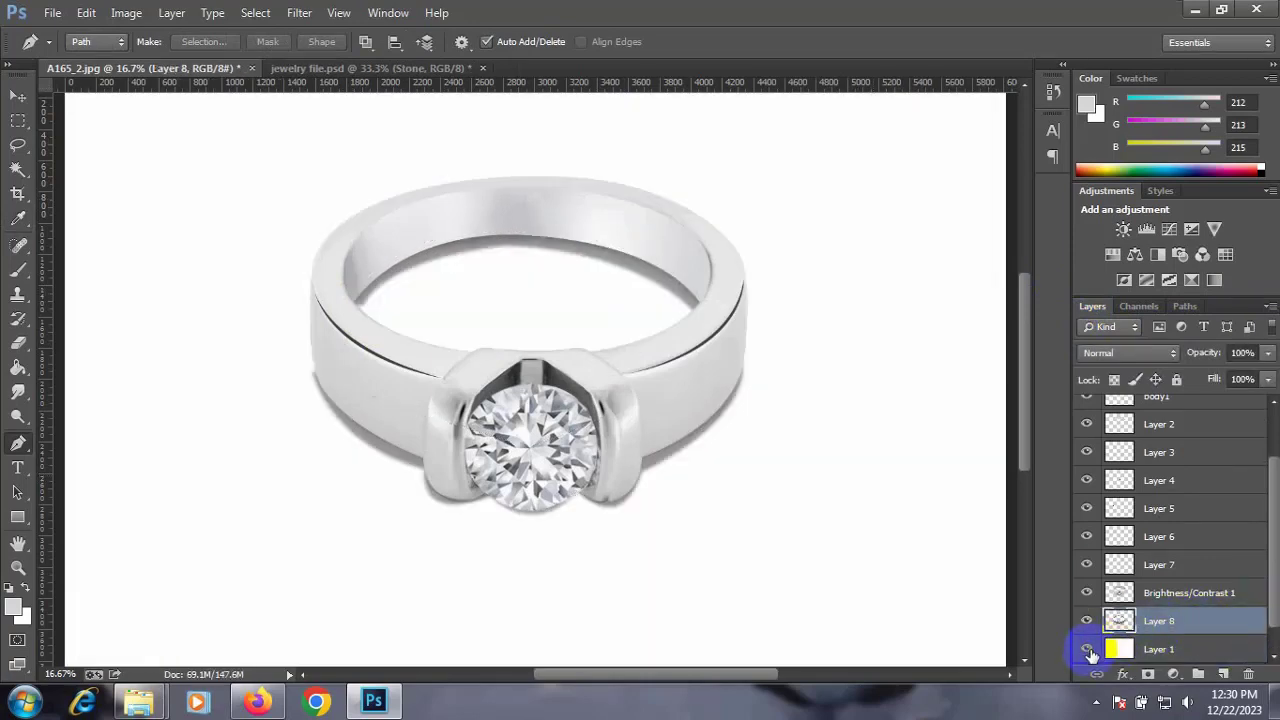
{"action": "left_click_drag", "start_coordinate": [1096, 651], "coordinate": [1163, 621]}
{"action": "key", "text": "Delete"}
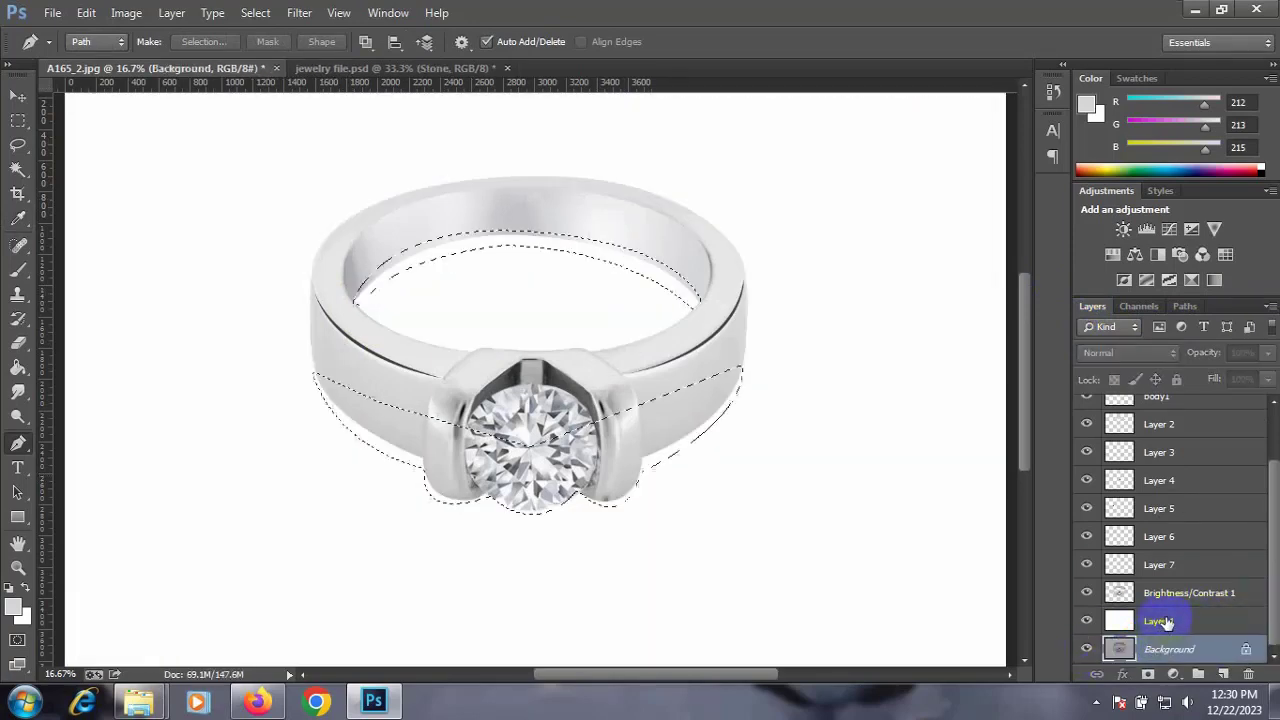
Copy a 50-pixel feathered selection to Layer 8 and stack it above white Layer 1
{"action": "right_click", "coordinate": [683, 475]}
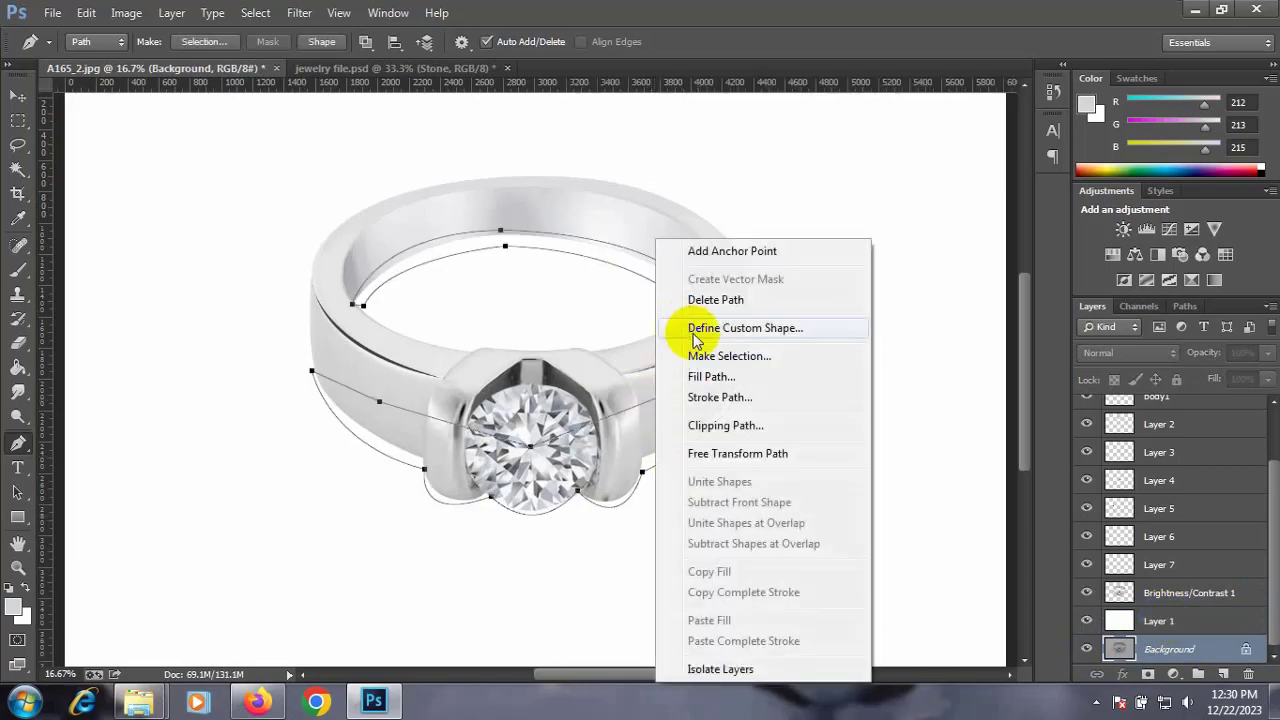
{"action": "left_click", "coordinate": [700, 354]}
{"action": "type", "text": "50"}
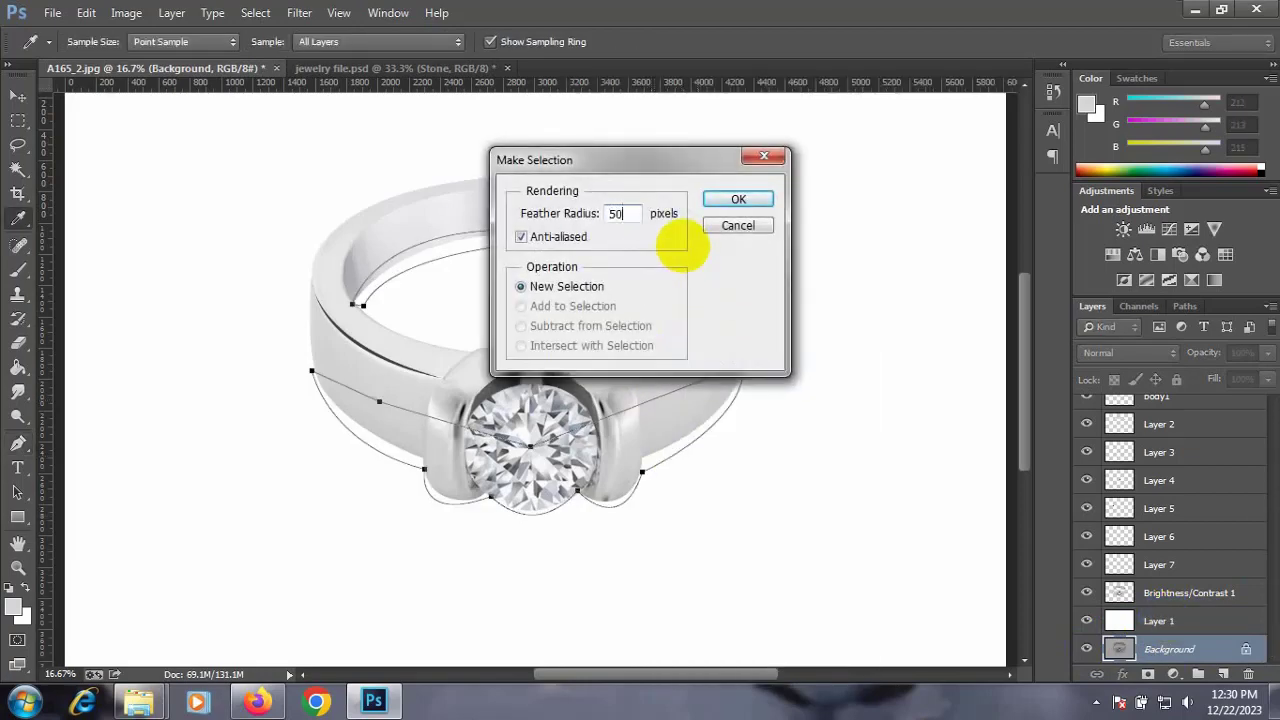
{"action": "left_click", "coordinate": [735, 199]}
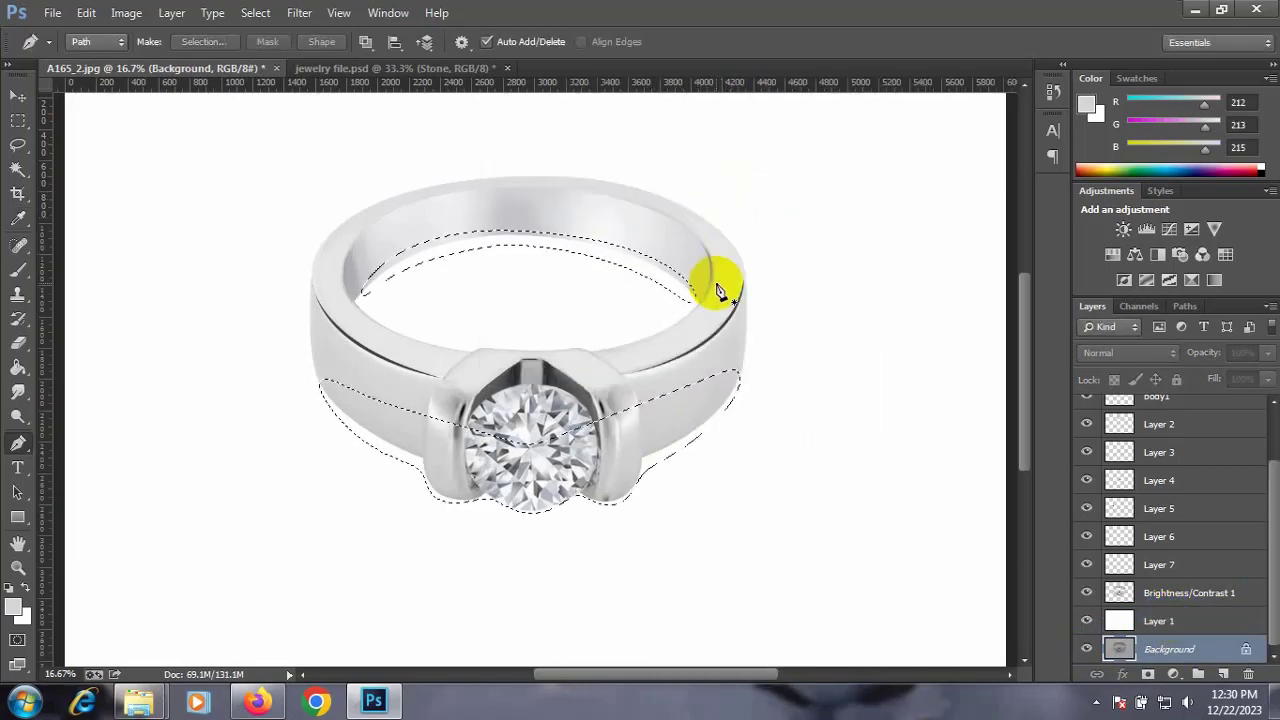
{"action": "key", "text": "ctrl+j"}
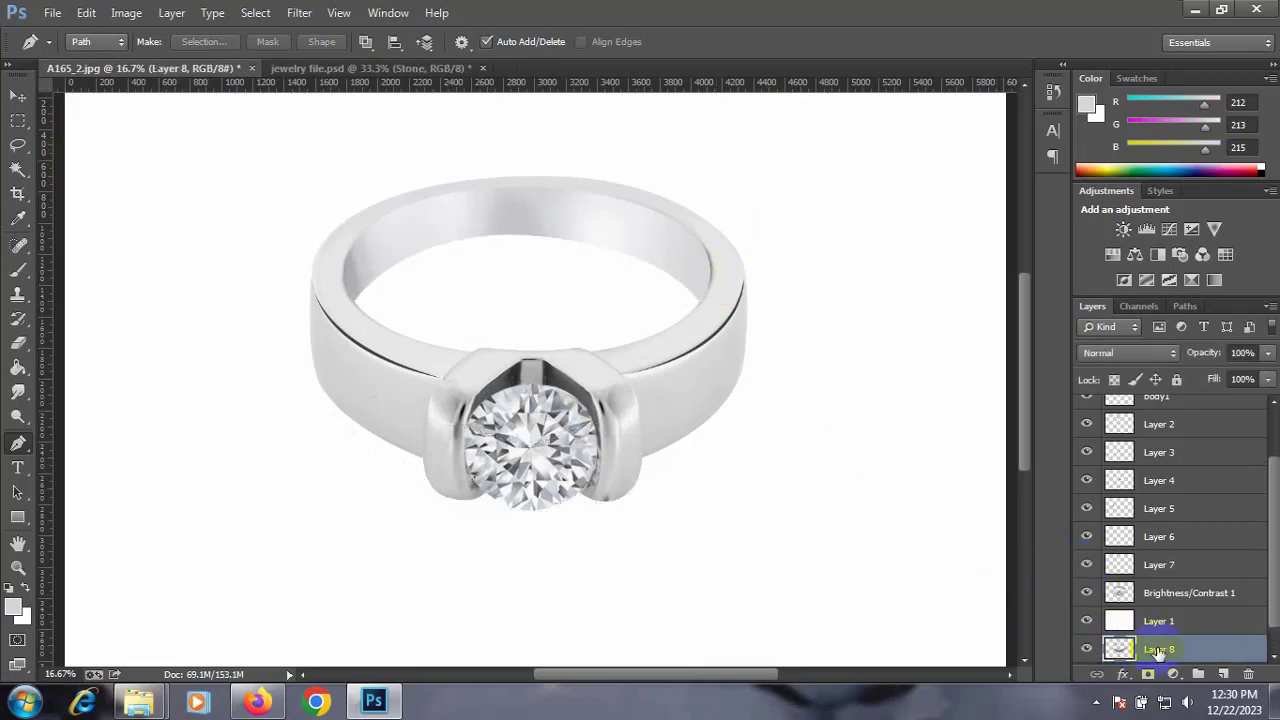
{"action": "left_click_drag", "start_coordinate": [1157, 649], "coordinate": [1157, 609]}
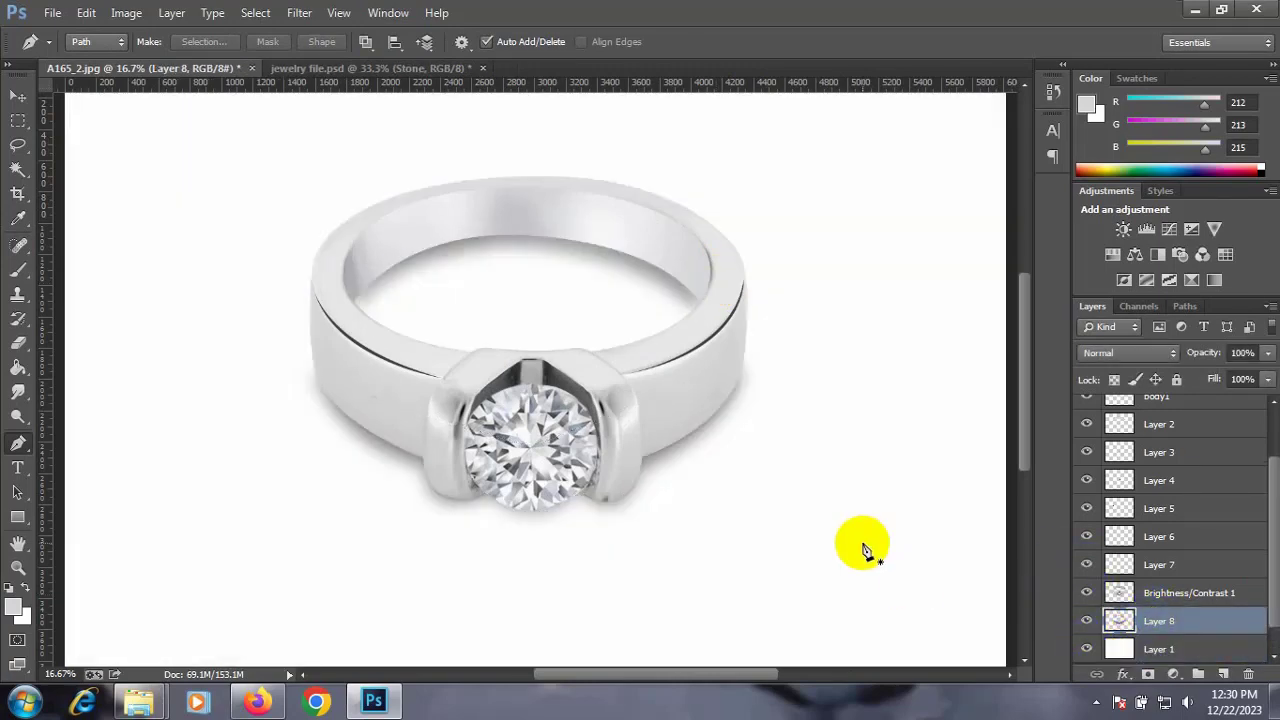
Lower Layer 8's opacity and erase shadow over the ring's top and lower band with a size-300 eraser
{"action": "key", "text": "ctrl+minus"}
{"action": "key", "text": "ctrl+plus"}
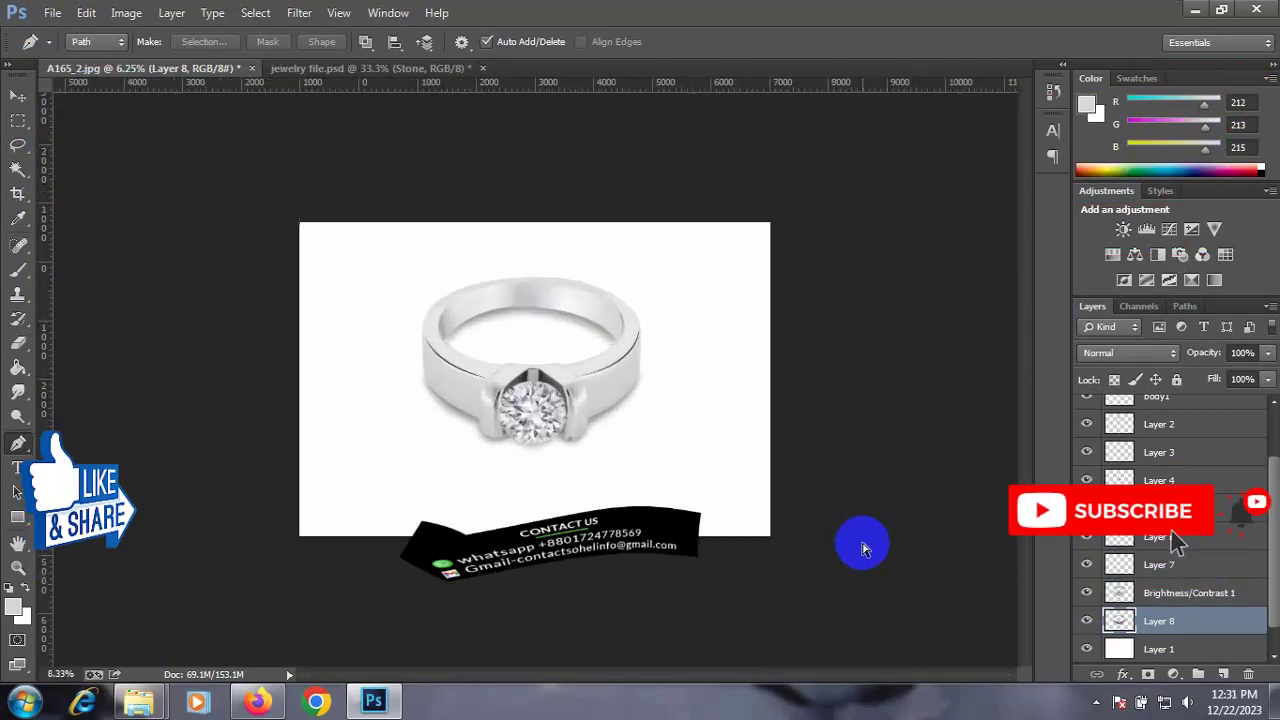
{"action": "left_click_drag", "start_coordinate": [1268, 356], "coordinate": [1247, 377]}
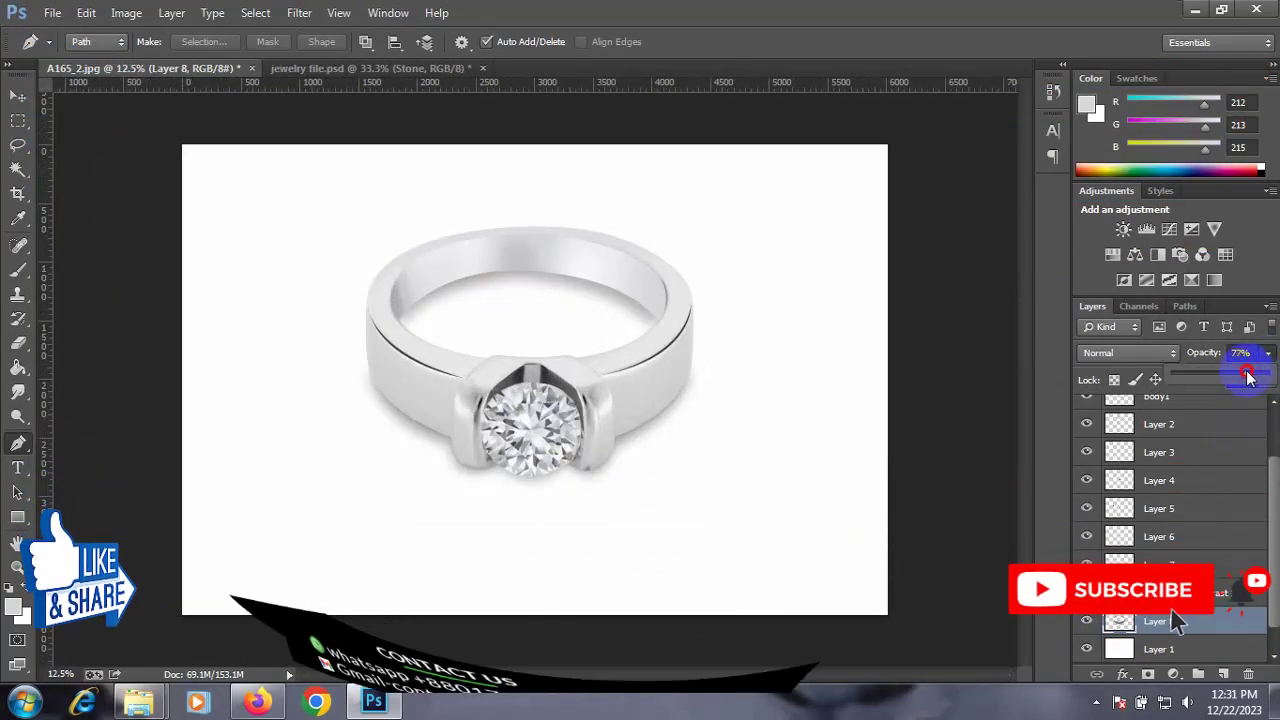
{"action": "left_click", "coordinate": [17, 343]}
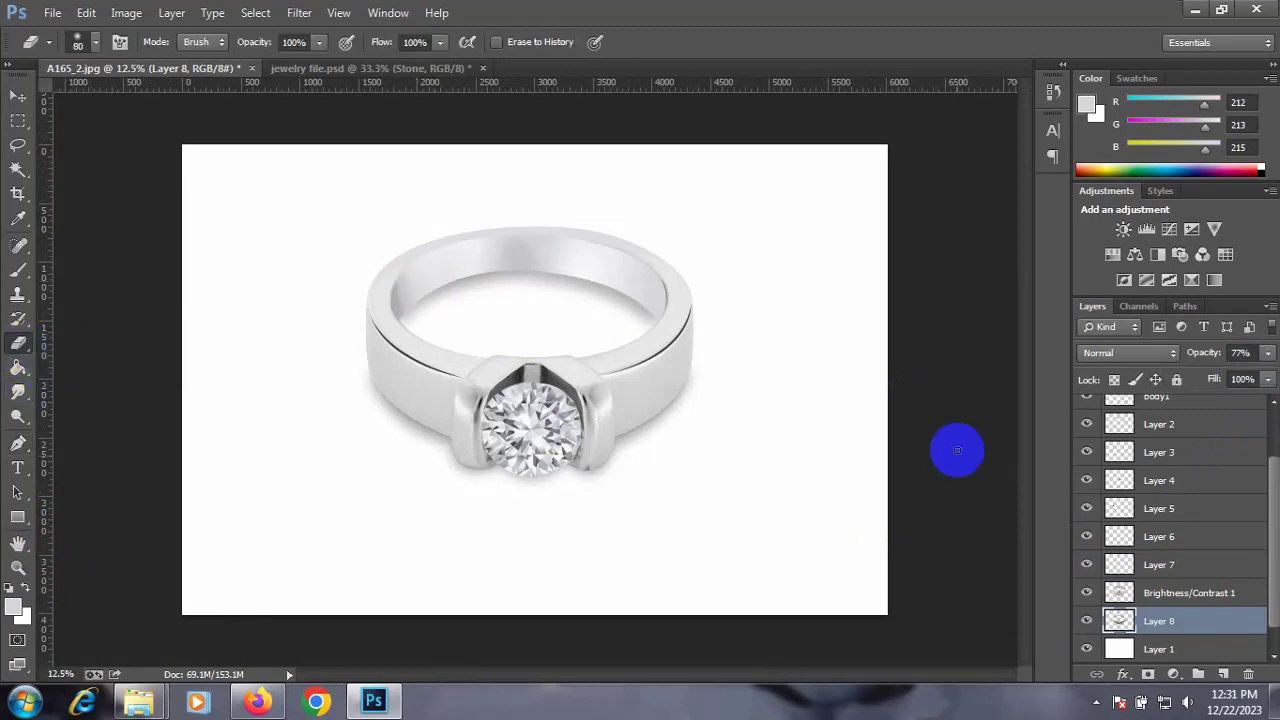
{"action": "key", "text": "bracketright"}
{"action": "key", "text": "bracketright"}
{"action": "key", "text": "bracketright"}
{"action": "mouse_move", "coordinate": [390, 291]}
{"action": "left_mouse_down"}
{"action": "mouse_move", "coordinate": [666, 297]}
{"action": "mouse_move", "coordinate": [657, 263]}
{"action": "left_mouse_up"}
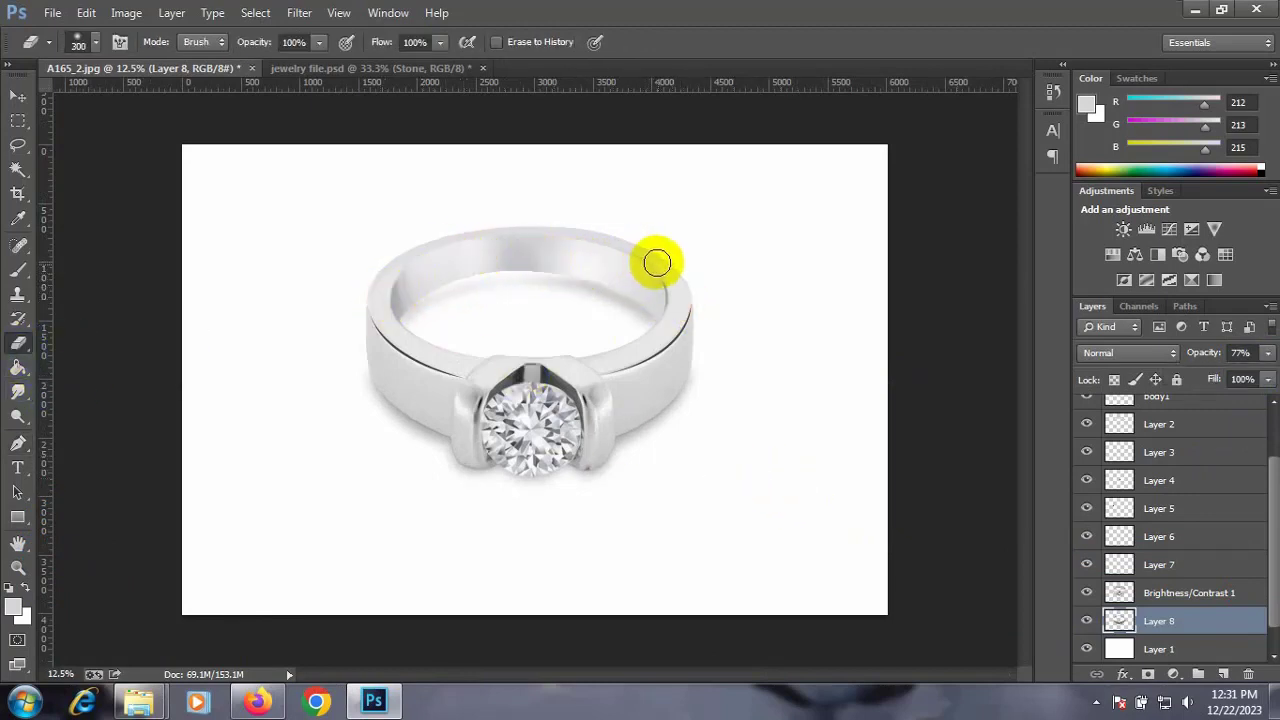
{"action": "left_click_drag", "start_coordinate": [391, 378], "coordinate": [831, 414]}
Erase leftover shadow along the ring's right edge and left side with a size-200 eraser
{"action": "scroll", "coordinate": [830, 440], "scroll_direction": "down", "scroll_amount": 2}
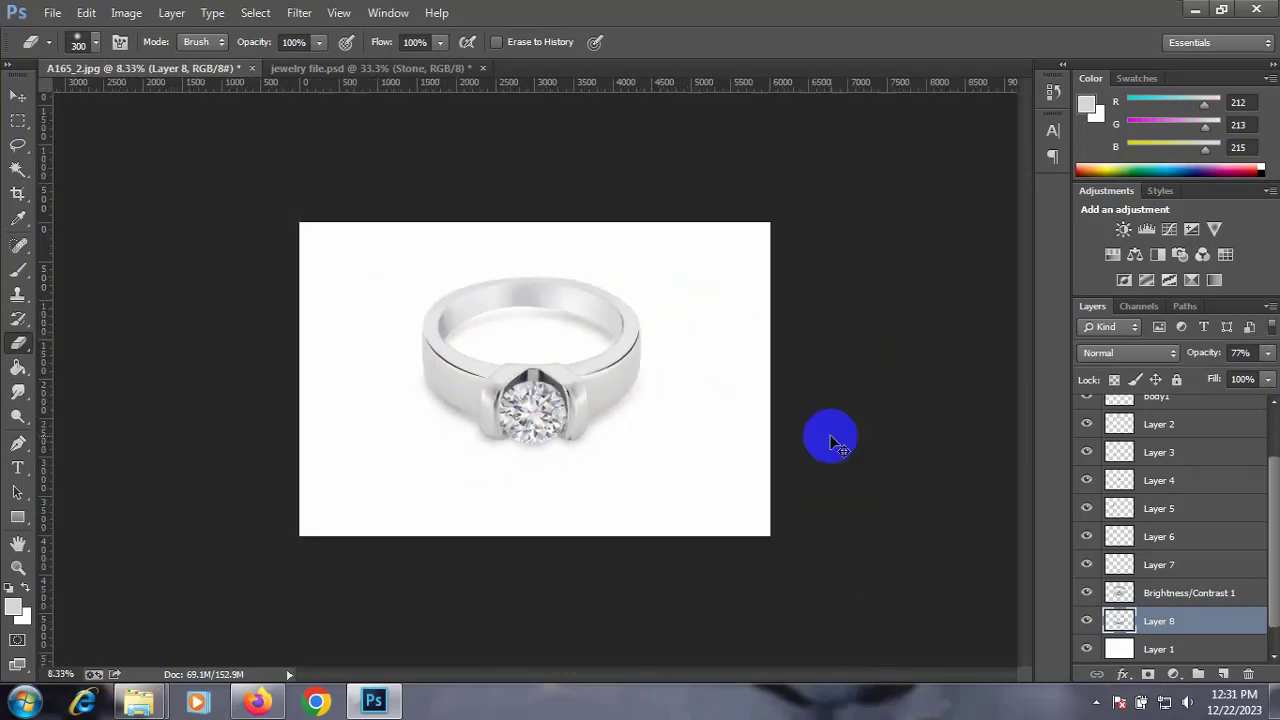
{"action": "scroll", "coordinate": [830, 440], "scroll_direction": "up", "scroll_amount": 3}
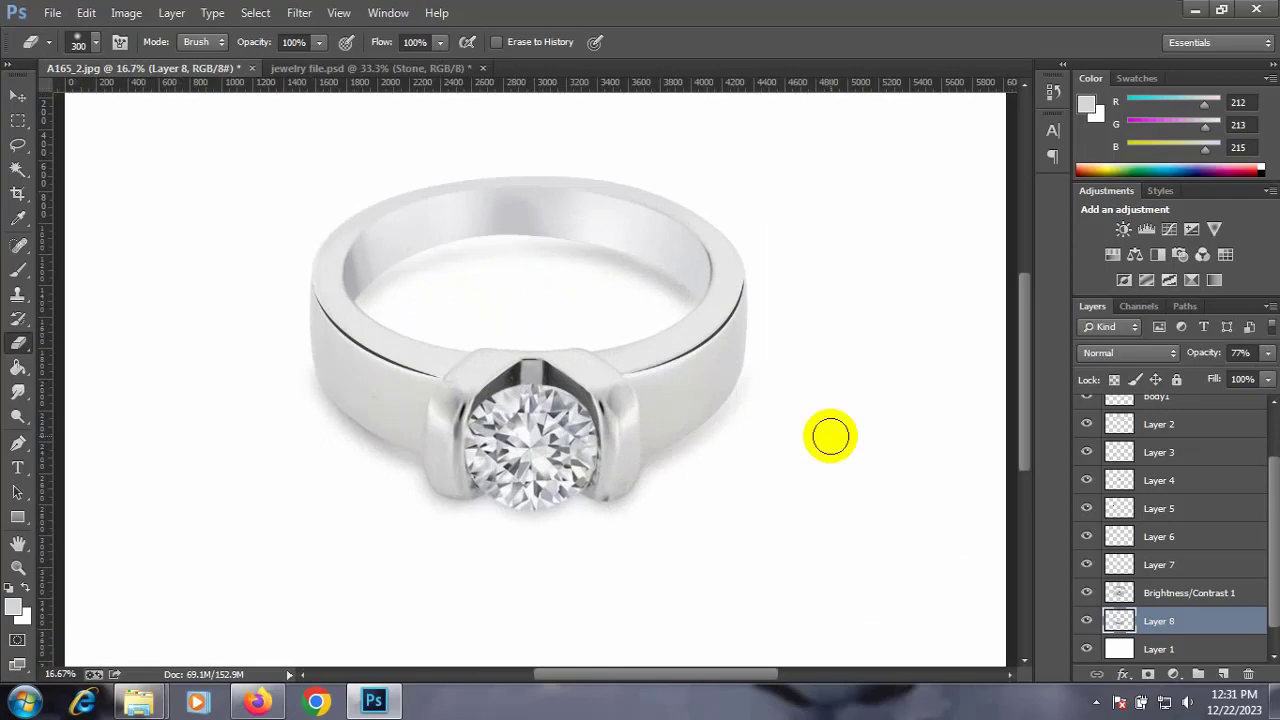
{"action": "key", "text": "bracketleft"}
{"action": "key", "text": "bracketleft"}
{"action": "left_click", "coordinate": [691, 420]}
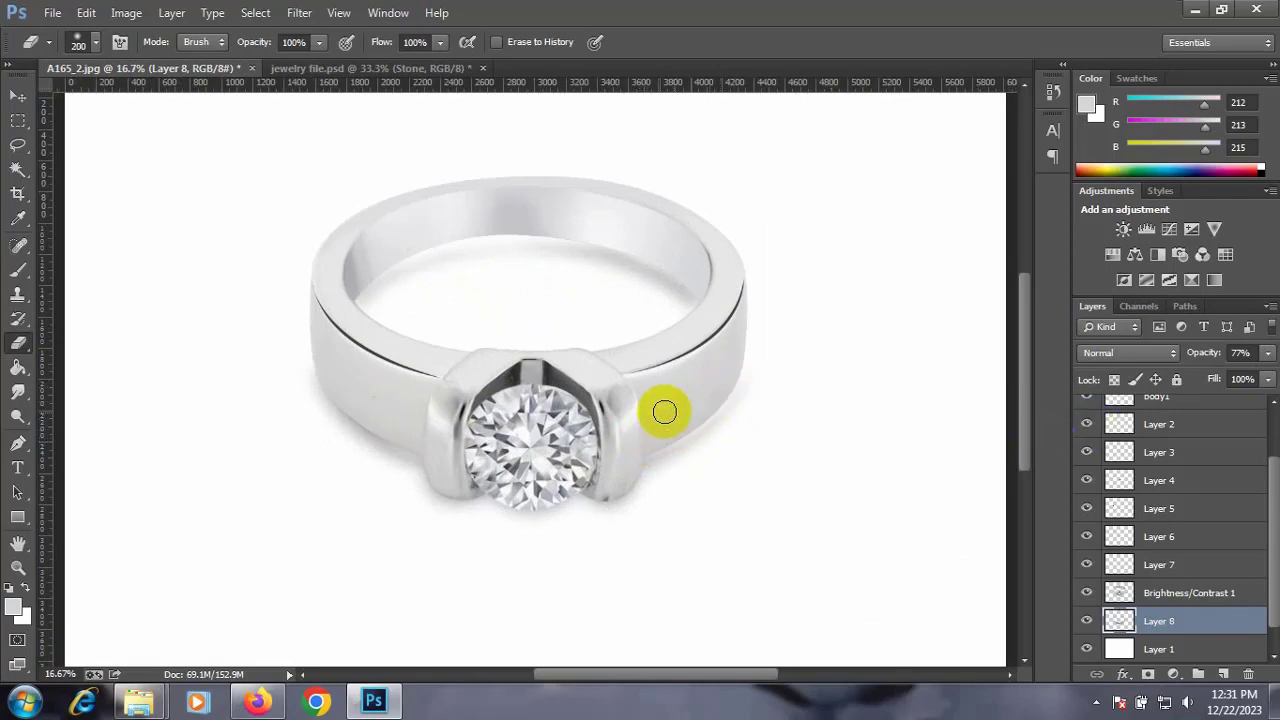
{"action": "mouse_move", "coordinate": [665, 411]}
{"action": "left_mouse_down"}
{"action": "mouse_move", "coordinate": [396, 430]}
{"action": "mouse_move", "coordinate": [314, 346]}
{"action": "left_mouse_up"}
{"action": "scroll", "coordinate": [580, 455], "scroll_direction": "down", "scroll_amount": 1}
{"action": "scroll", "coordinate": [585, 460], "scroll_direction": "down", "scroll_amount": 1}
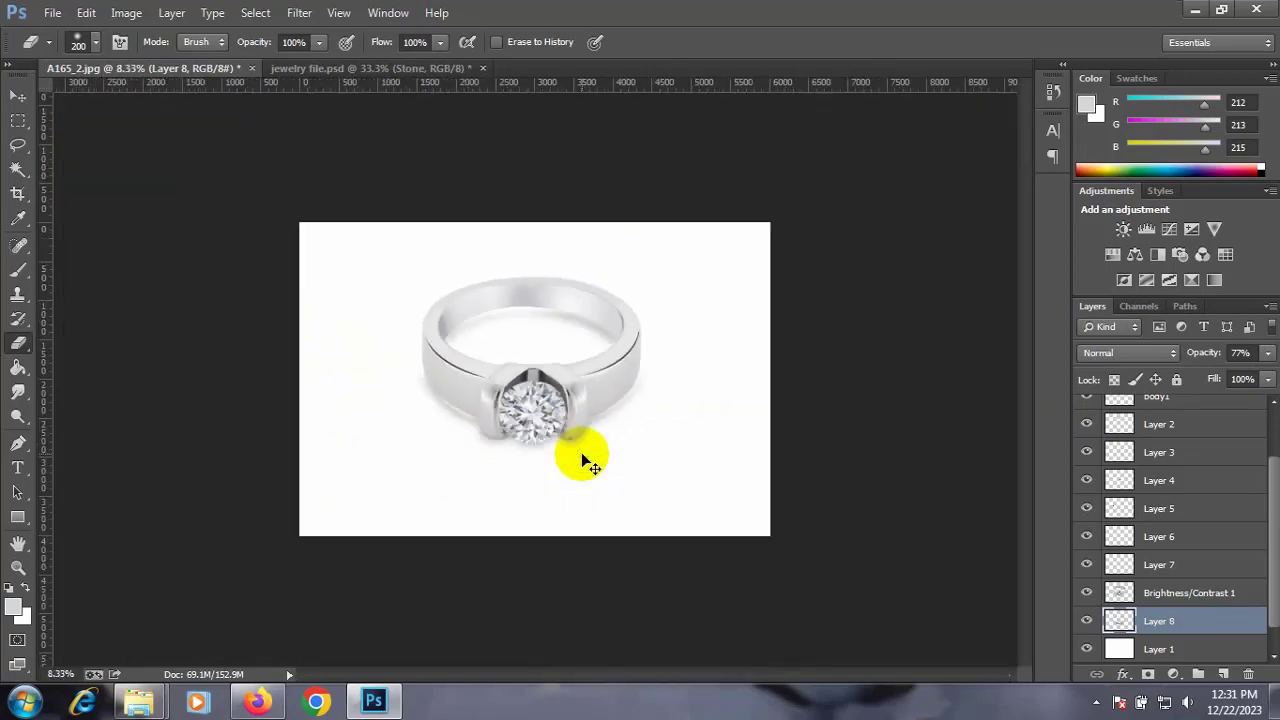
{"action": "scroll", "coordinate": [623, 450], "scroll_direction": "up", "scroll_amount": 1}
{"action": "scroll", "coordinate": [623, 450], "scroll_direction": "up", "scroll_amount": 1}
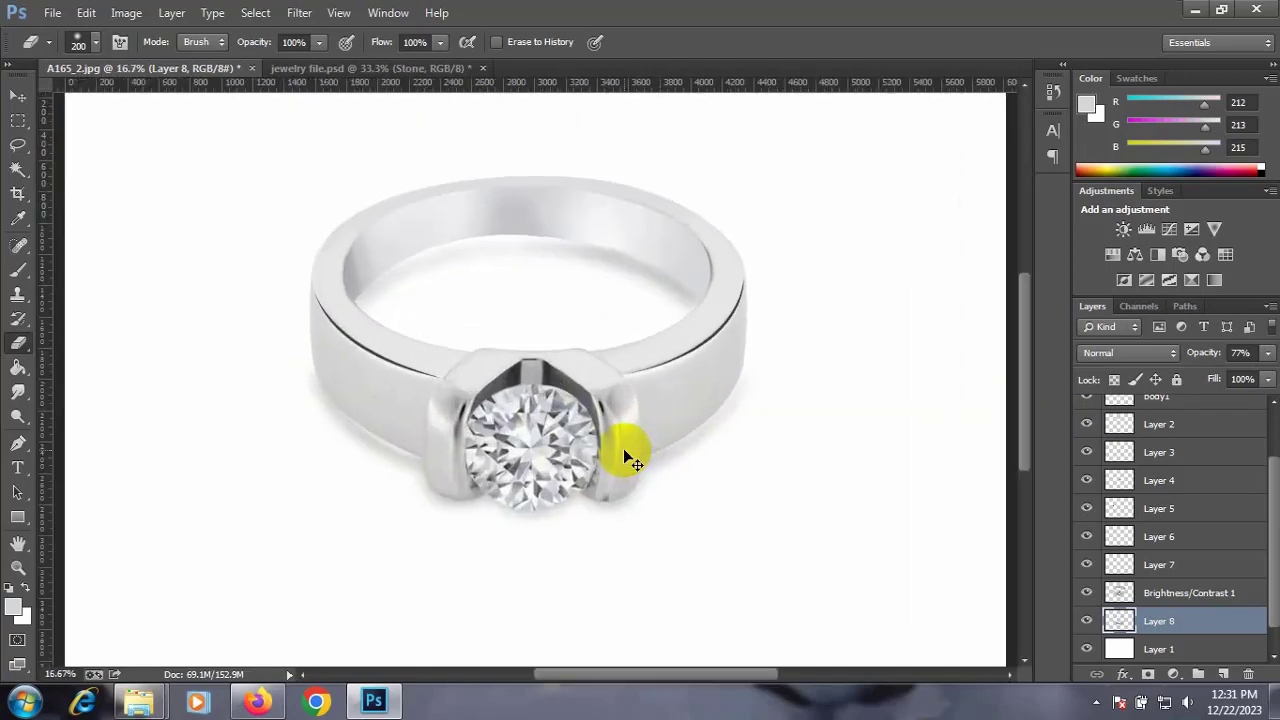
{"action": "scroll", "coordinate": [623, 450], "scroll_direction": "down", "scroll_amount": 1}
{"action": "scroll", "coordinate": [580, 350], "scroll_direction": "down", "scroll_amount": 1}
Set the shadow layer's opacity to 88%
{"action": "left_click", "coordinate": [1240, 352]}
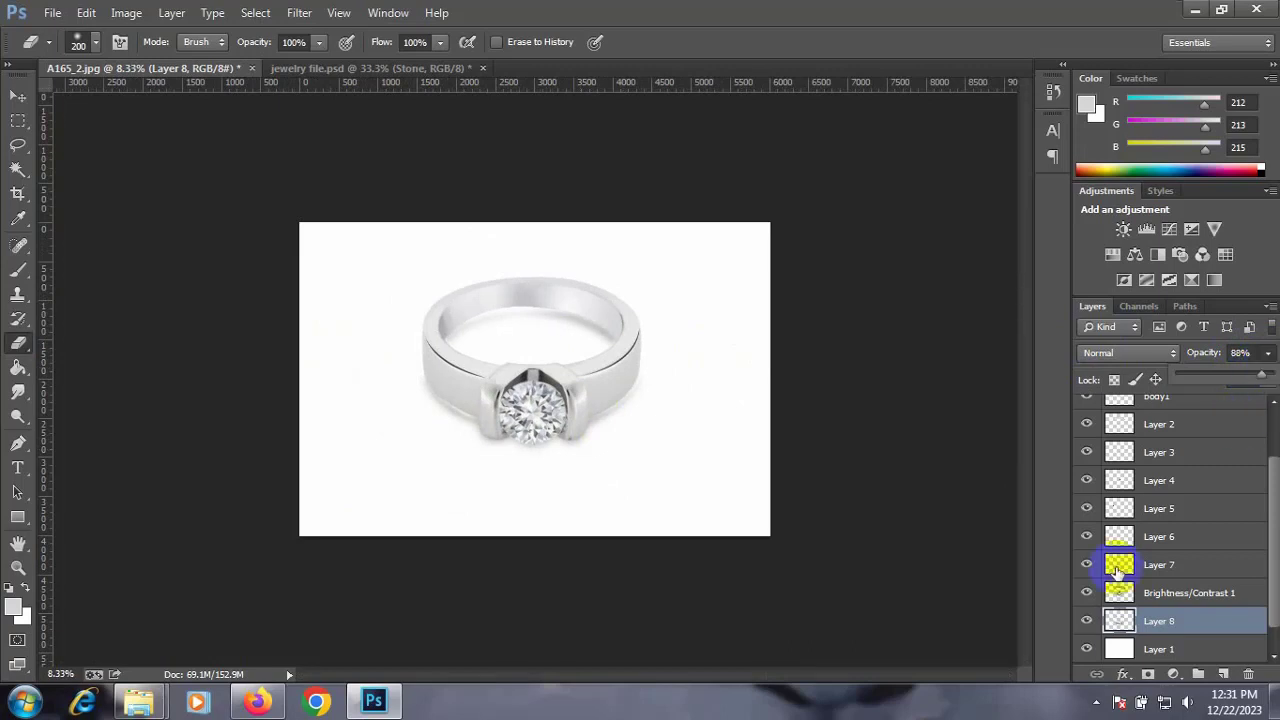
{"action": "left_click", "coordinate": [1086, 620]}
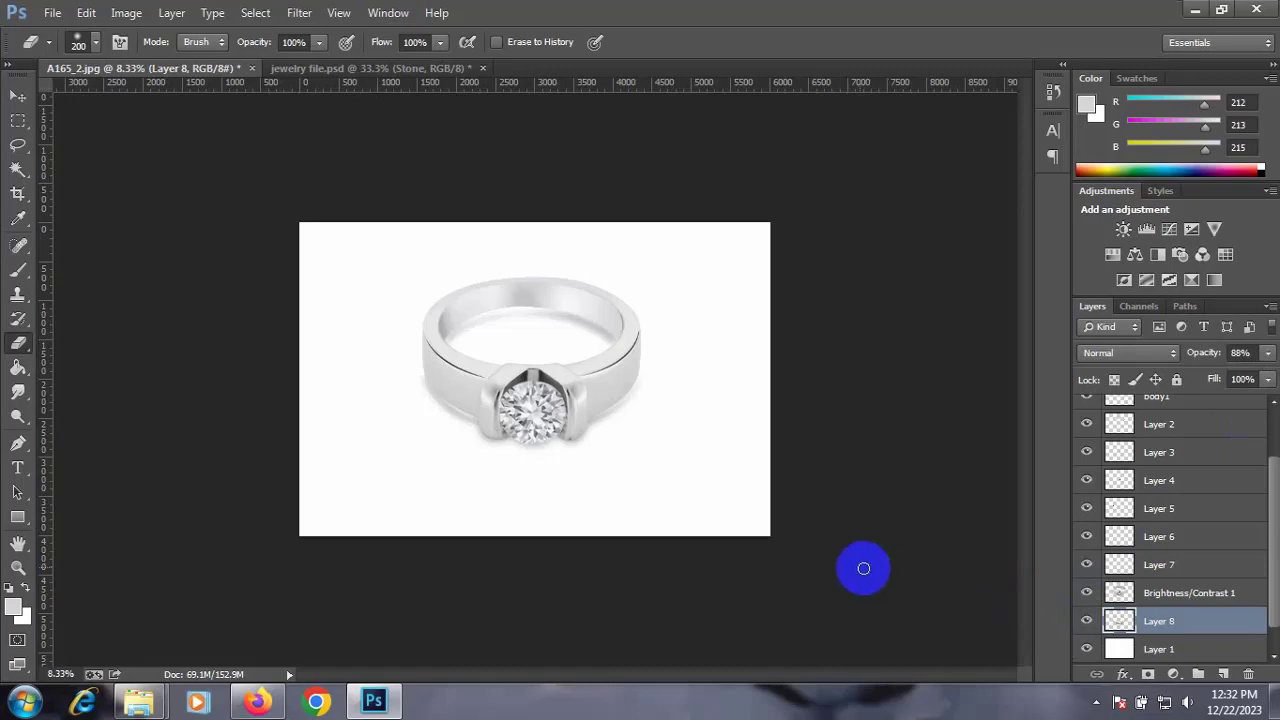
{"action": "scroll", "coordinate": [713, 507], "scroll_direction": "up", "scroll_amount": 1}
{"action": "scroll", "coordinate": [714, 510], "scroll_direction": "up", "scroll_amount": 1}
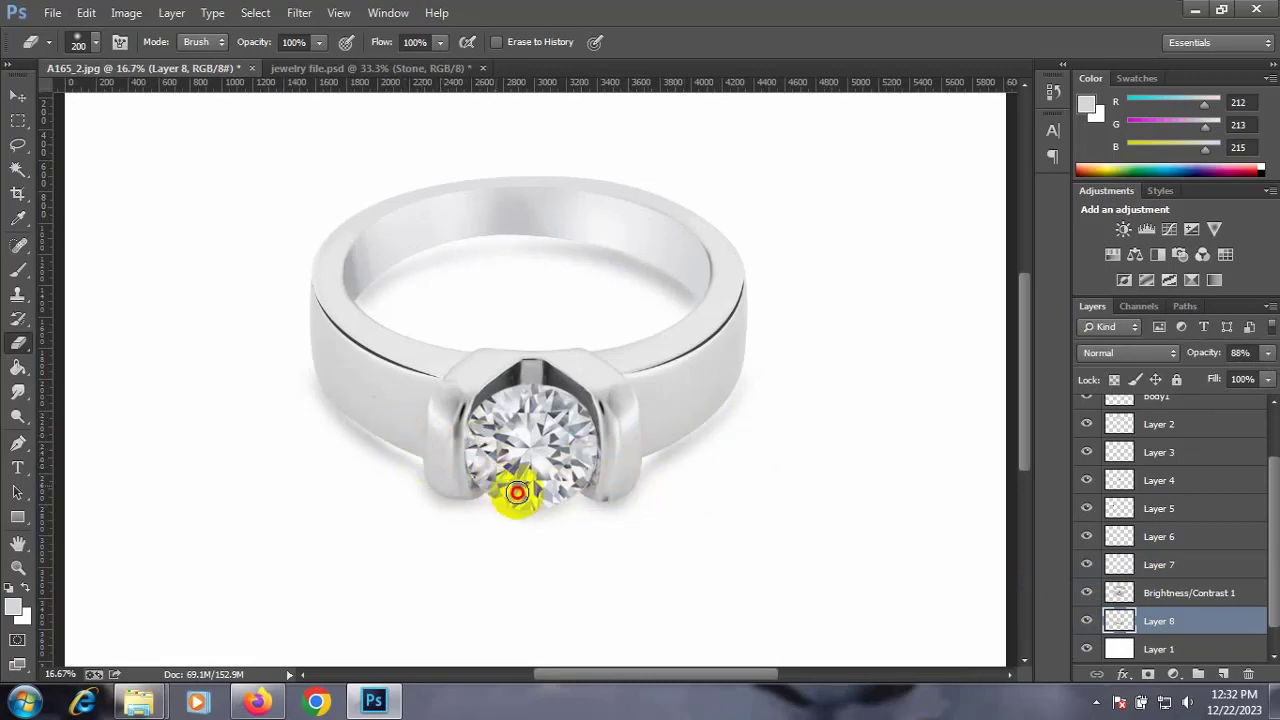
{"action": "key", "text": "ctrl+minus"}
{"action": "key", "text": "ctrl+minus"}
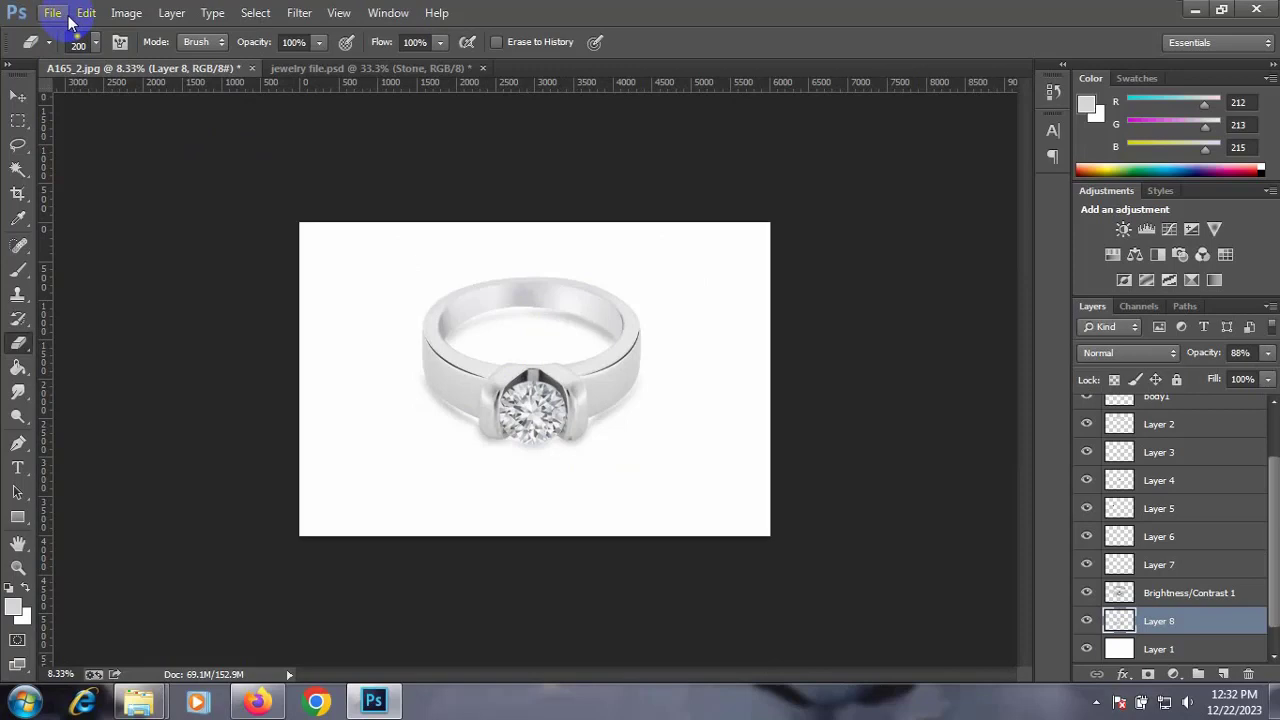
{"action": "key", "text": "ctrl+plus"}
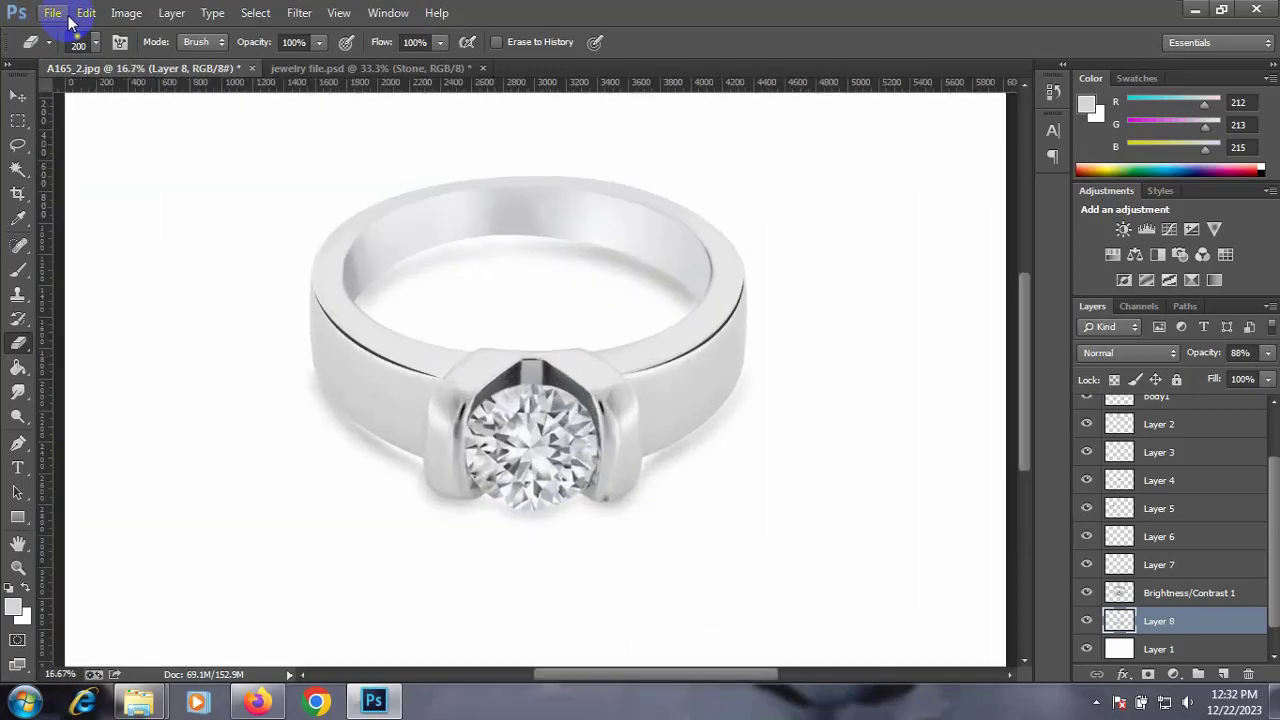
Glance at jewelry file.psd, return to A165_2.jpg, and pick the Pen tool
{"action": "left_click", "coordinate": [298, 68]}
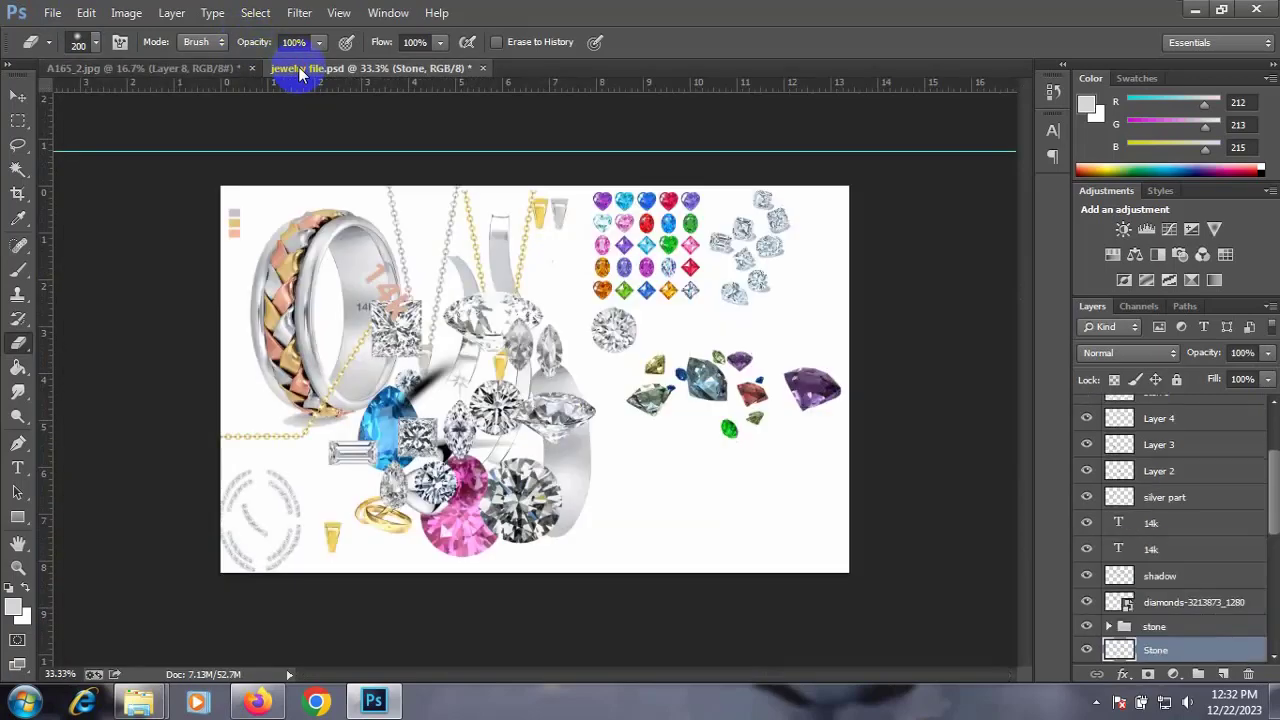
{"action": "left_click", "coordinate": [112, 70]}
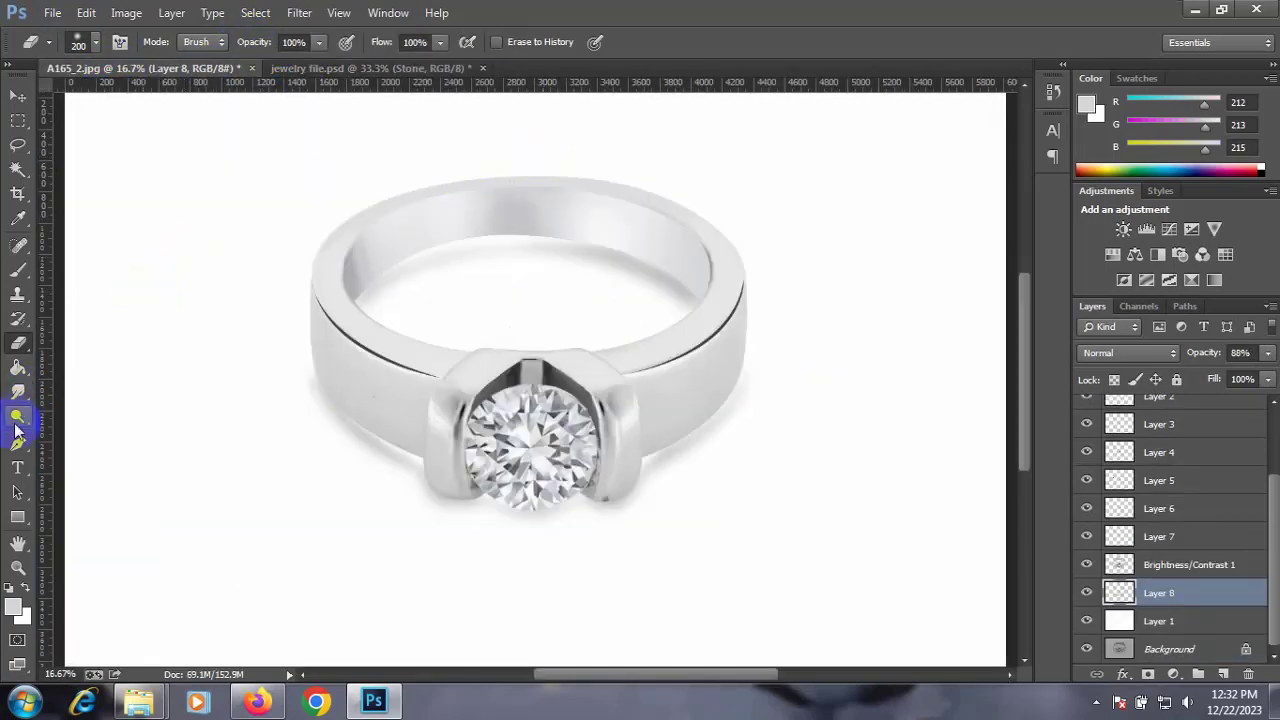
{"action": "left_click", "coordinate": [18, 443]}
{"action": "left_click", "coordinate": [110, 437]}
On Brightness/Contrast 1, trace a closed curved path along the ring's inner rim
{"action": "left_click", "coordinate": [1125, 570]}
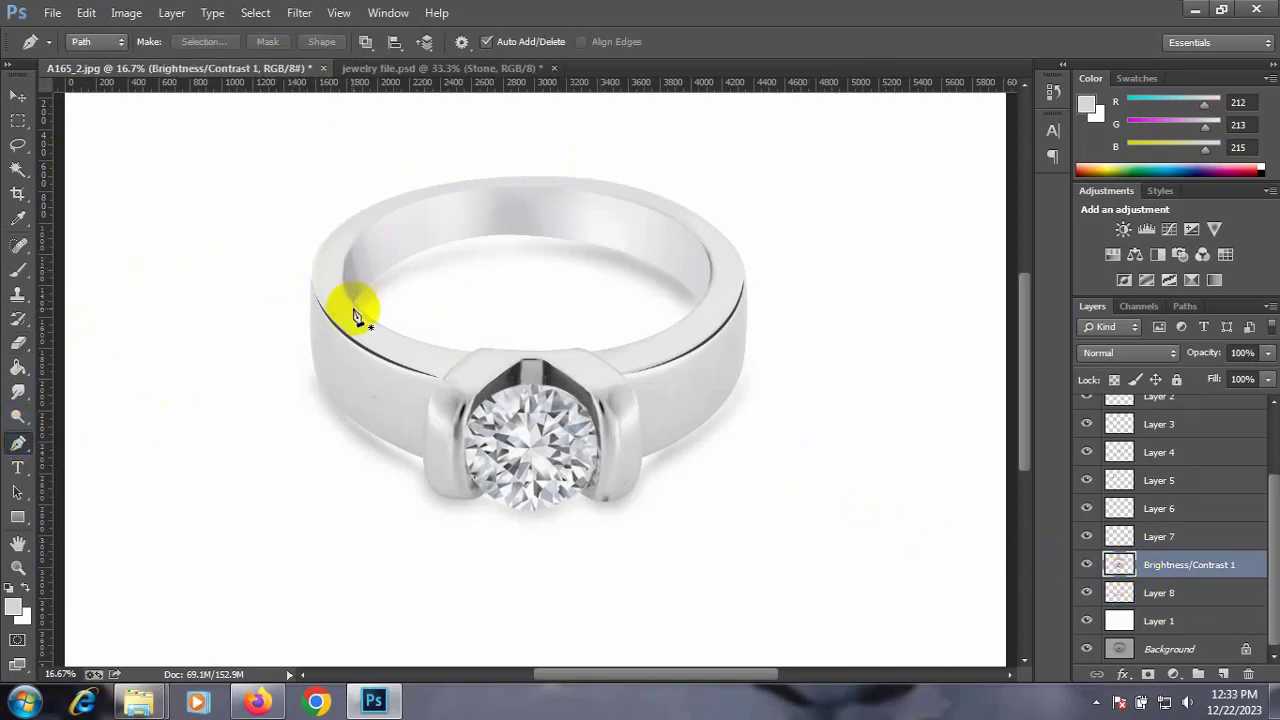
{"action": "left_click", "coordinate": [350, 243]}
{"action": "left_click_drag", "start_coordinate": [682, 222], "coordinate": [920, 319]}
{"action": "left_click", "coordinate": [681, 222], "text": "alt"}
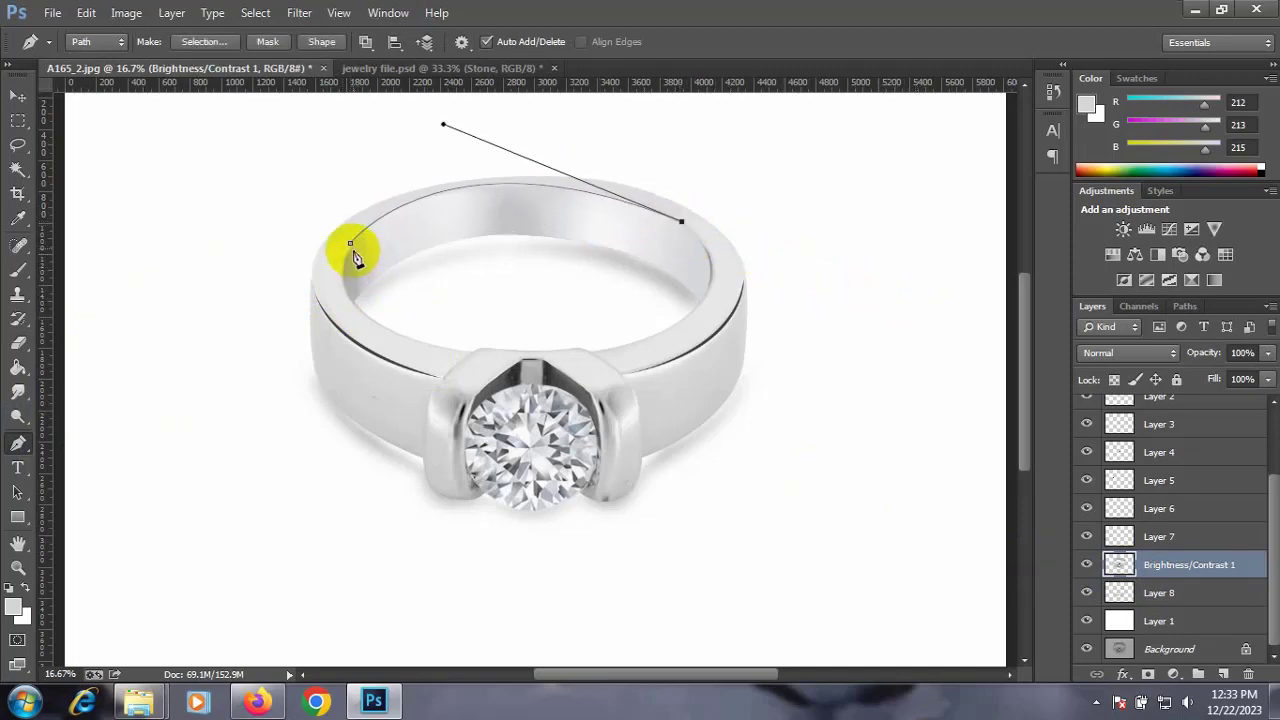
{"action": "left_click_drag", "start_coordinate": [350, 245], "coordinate": [216, 352]}
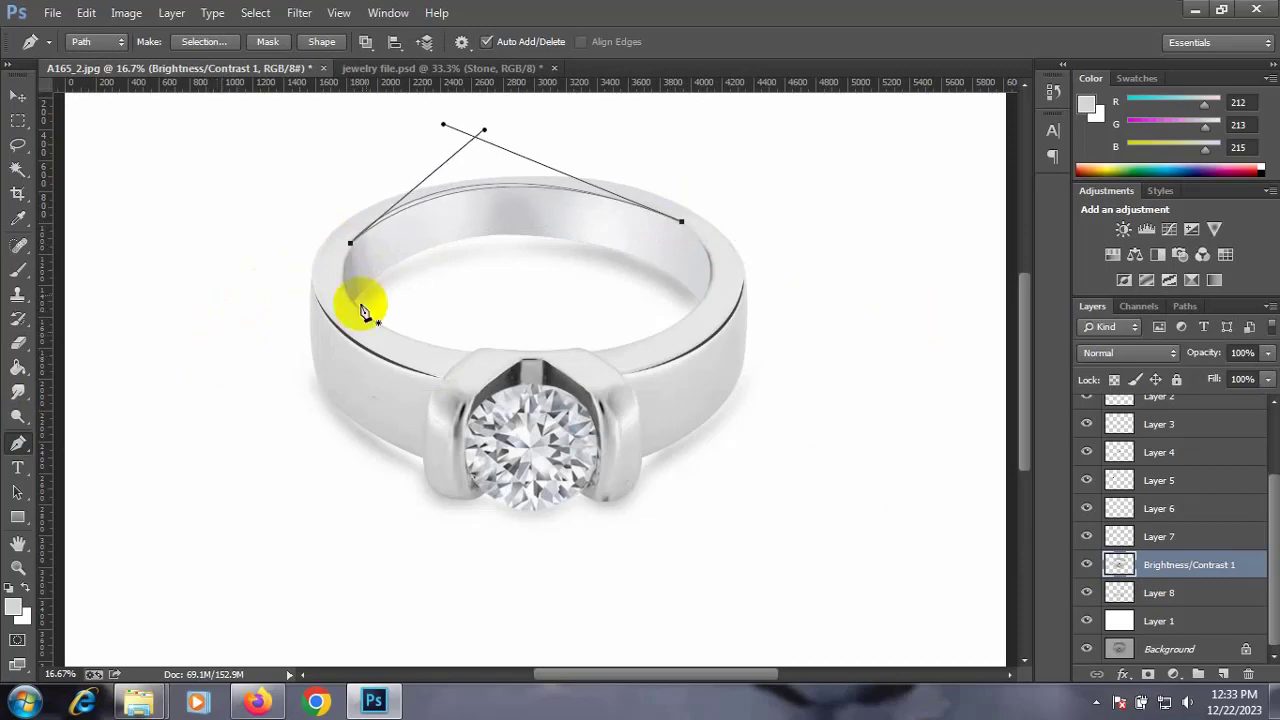
Turn the rim path into a selection and paint a dark grey size-400 stroke on a new layer
{"action": "right_click", "coordinate": [416, 312]}
{"action": "left_click", "coordinate": [470, 318]}
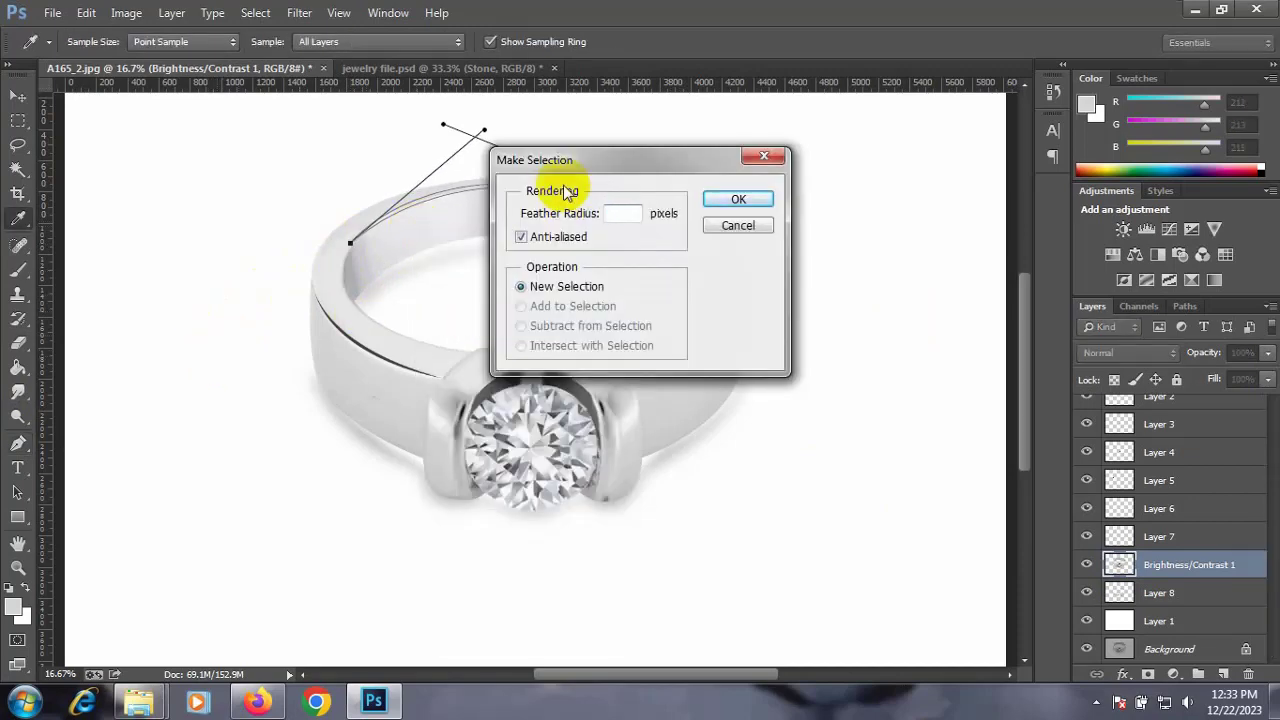
{"action": "type", "text": "0.5"}
{"action": "left_click", "coordinate": [737, 200]}
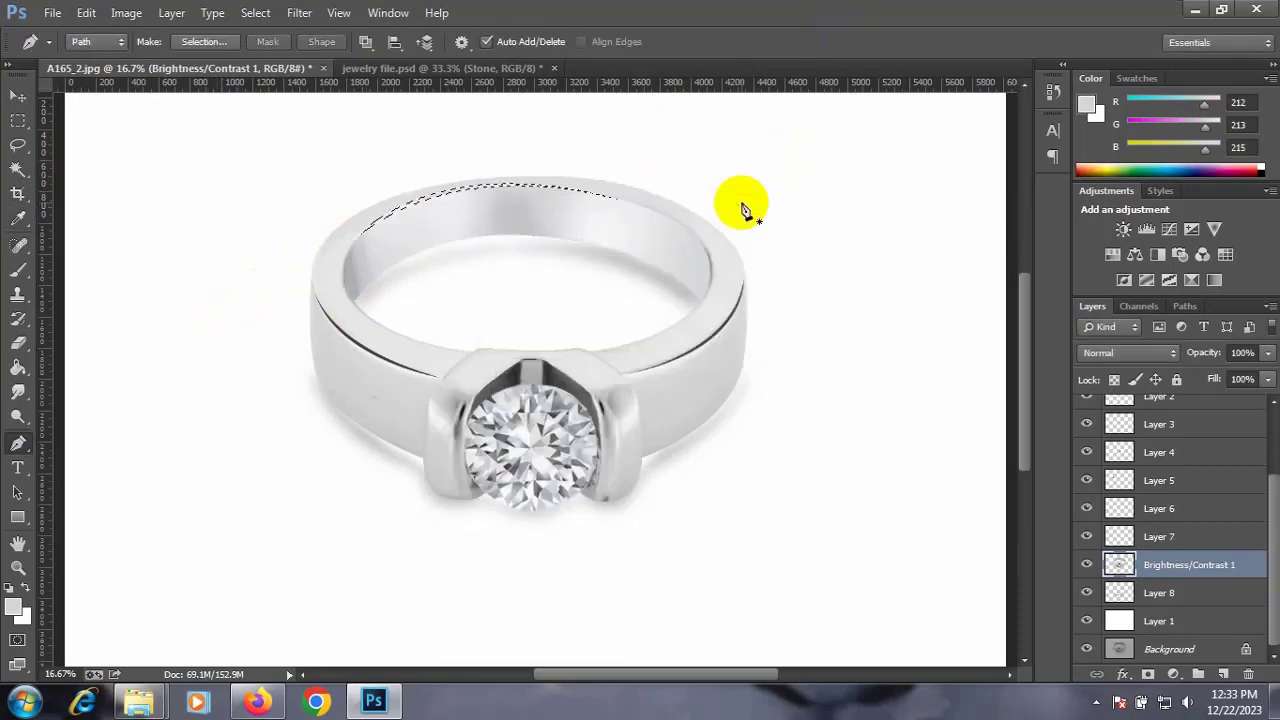
{"action": "left_click", "coordinate": [1226, 672]}
{"action": "left_click", "coordinate": [17, 270]}
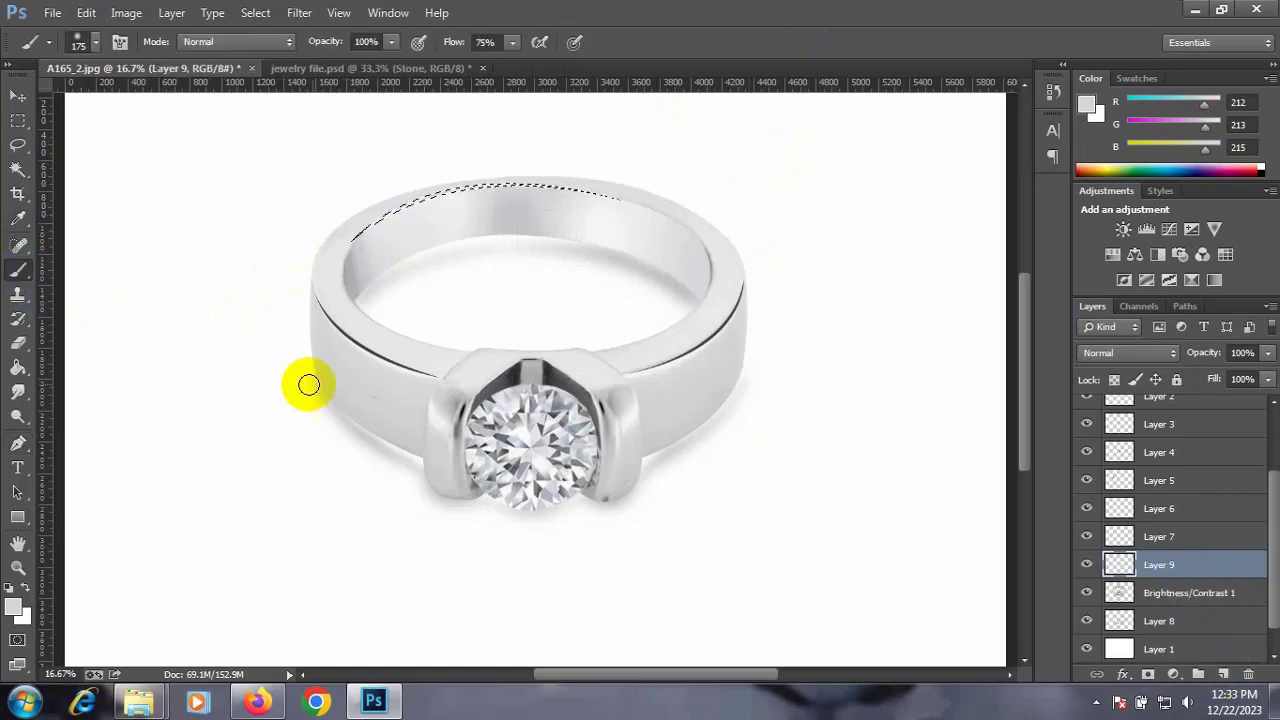
{"action": "left_click", "coordinate": [369, 338], "text": "alt"}
{"action": "key", "text": "bracketright"}
{"action": "key", "text": "bracketright"}
{"action": "key", "text": "bracketright"}
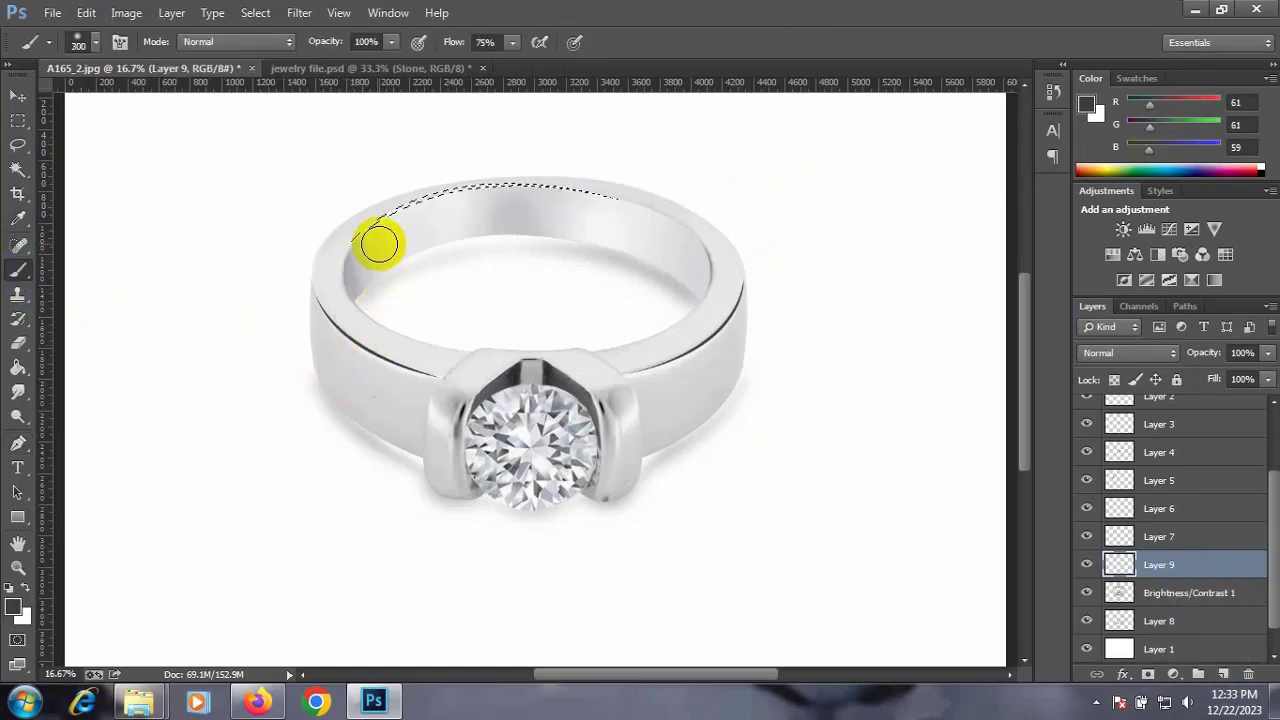
{"action": "mouse_move", "coordinate": [392, 216]}
{"action": "left_mouse_down"}
{"action": "mouse_move", "coordinate": [560, 206]}
{"action": "mouse_move", "coordinate": [677, 220]}
{"action": "left_mouse_up"}
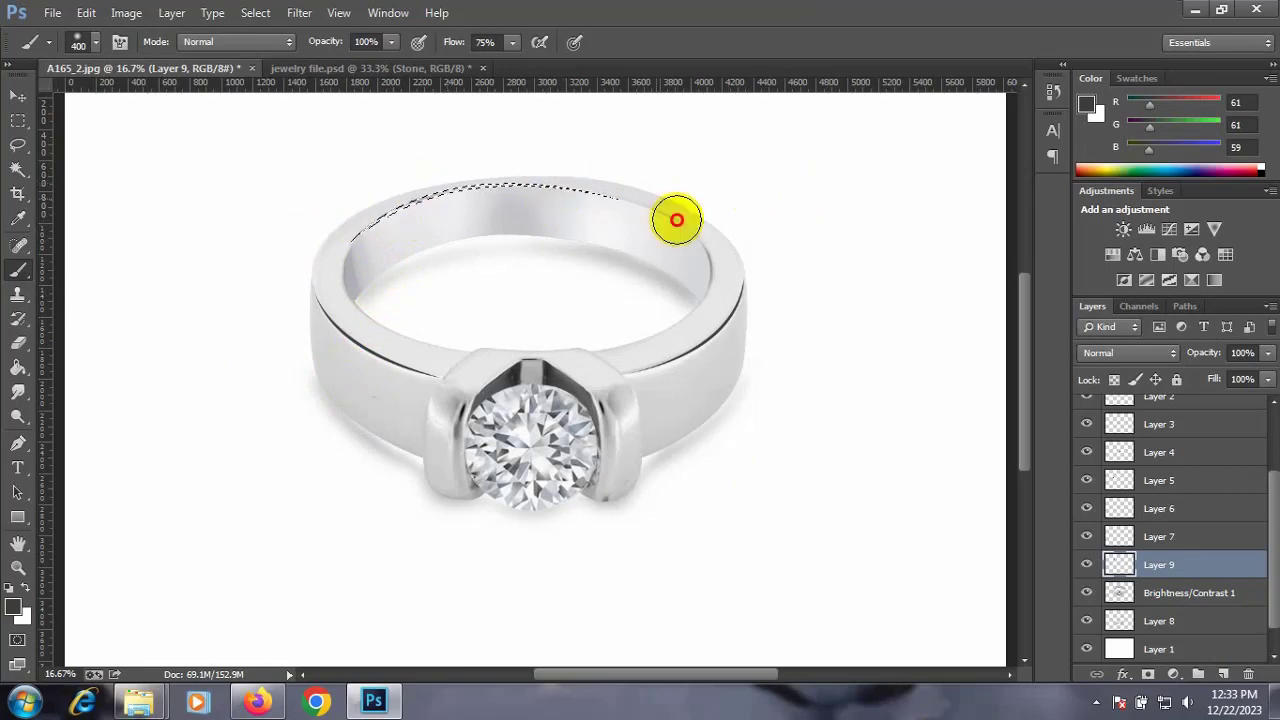
{"action": "key", "text": "ctrl+d"}
Move Layer 9 to the top above Stone and load its painted line as a selection
{"action": "key", "text": "ctrl+plus"}
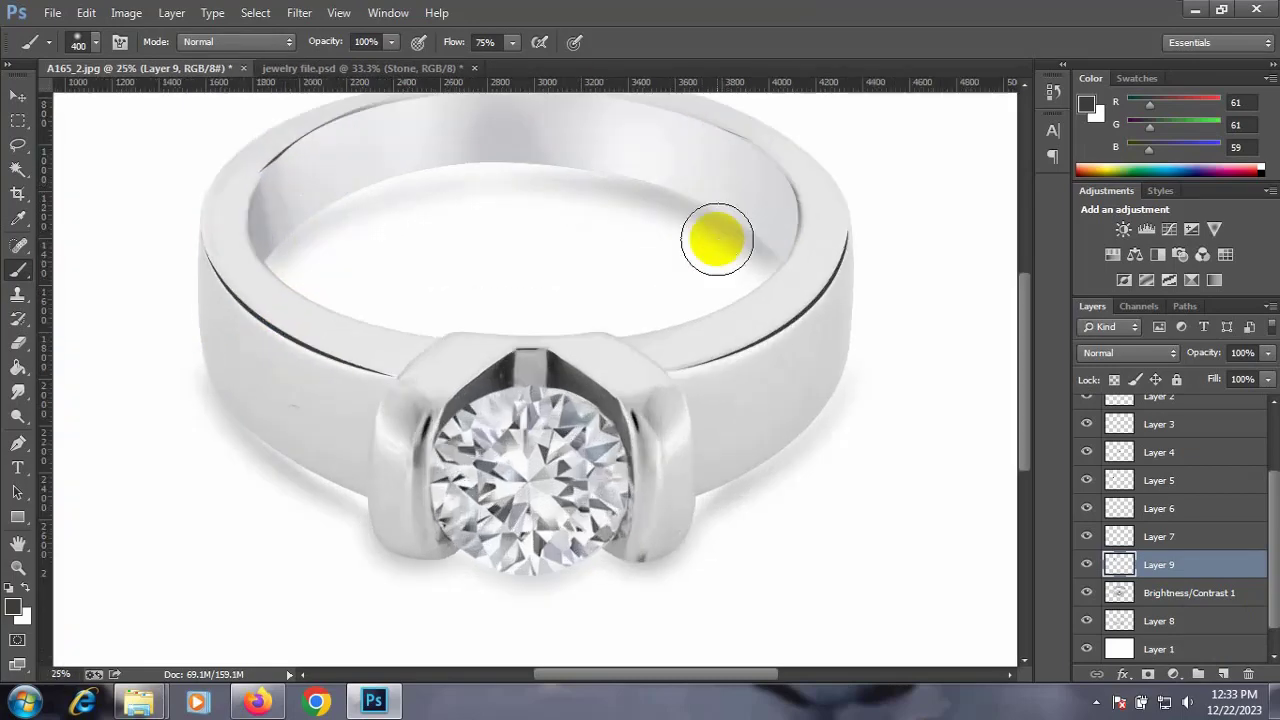
{"action": "left_click_drag", "start_coordinate": [1157, 564], "coordinate": [1166, 414]}
{"action": "scroll", "coordinate": [706, 351], "scroll_direction": "up", "scroll_amount": 3}
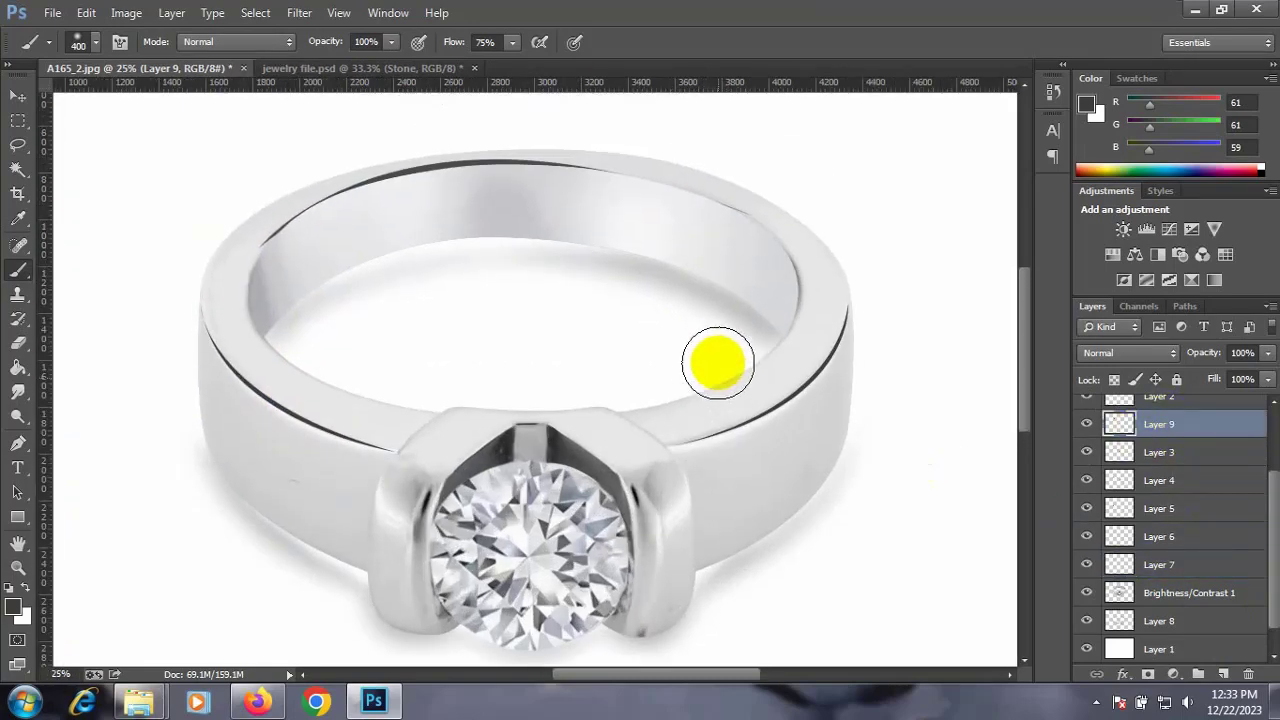
{"action": "scroll", "coordinate": [712, 360], "scroll_direction": "up", "scroll_amount": 2}
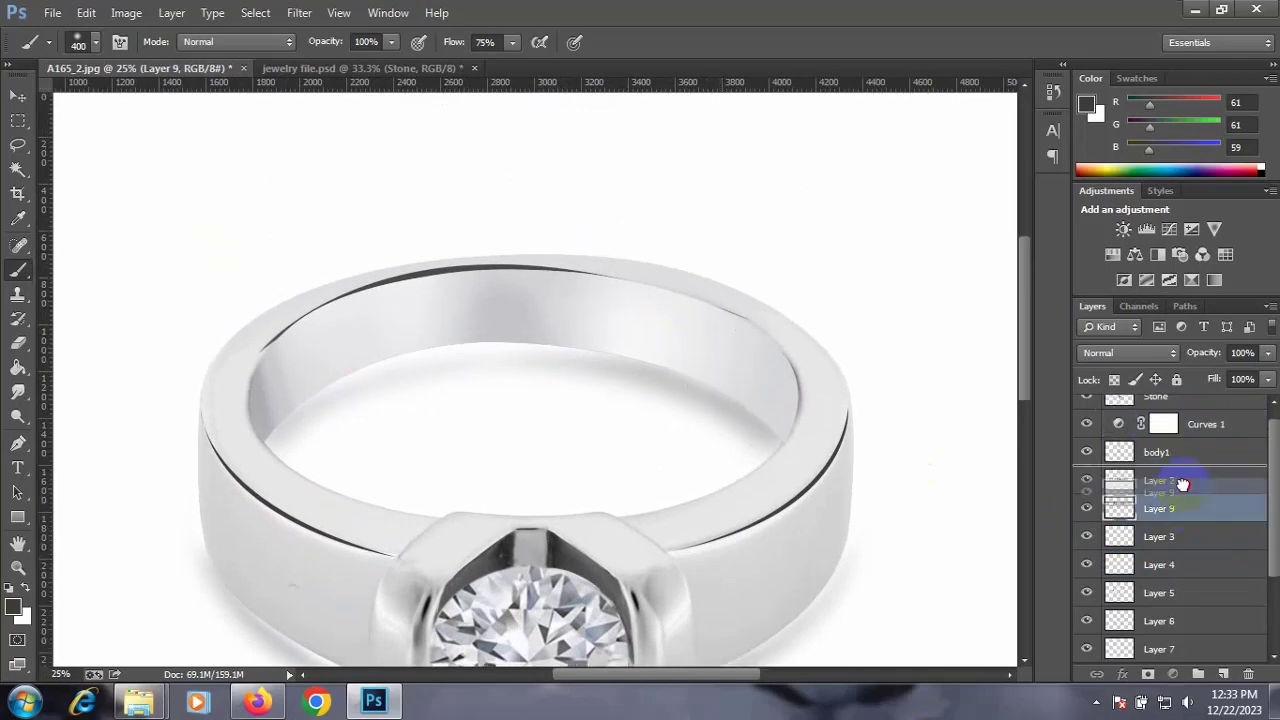
{"action": "left_click_drag", "start_coordinate": [1160, 428], "coordinate": [1163, 405]}
{"action": "key", "text": "ctrl+minus"}
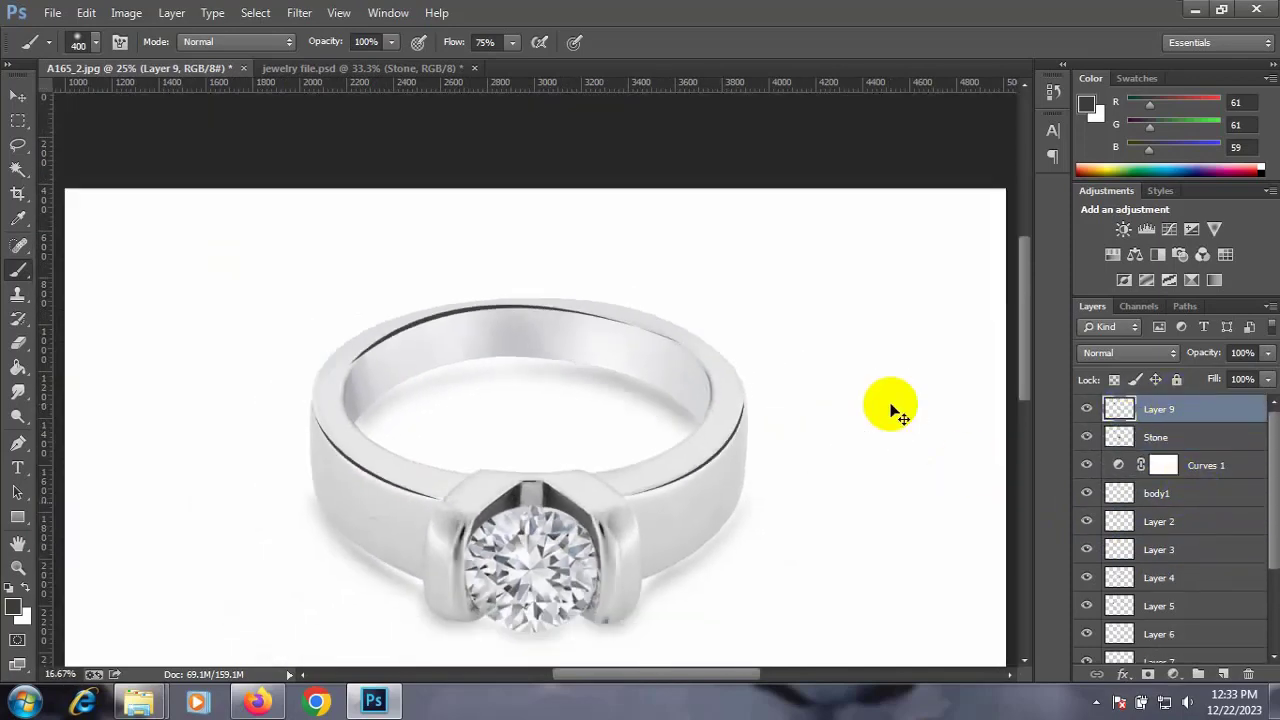
{"action": "key", "text": "ctrl+minus"}
{"action": "key", "text": "ctrl+plus"}
{"action": "key", "text": "ctrl+plus"}
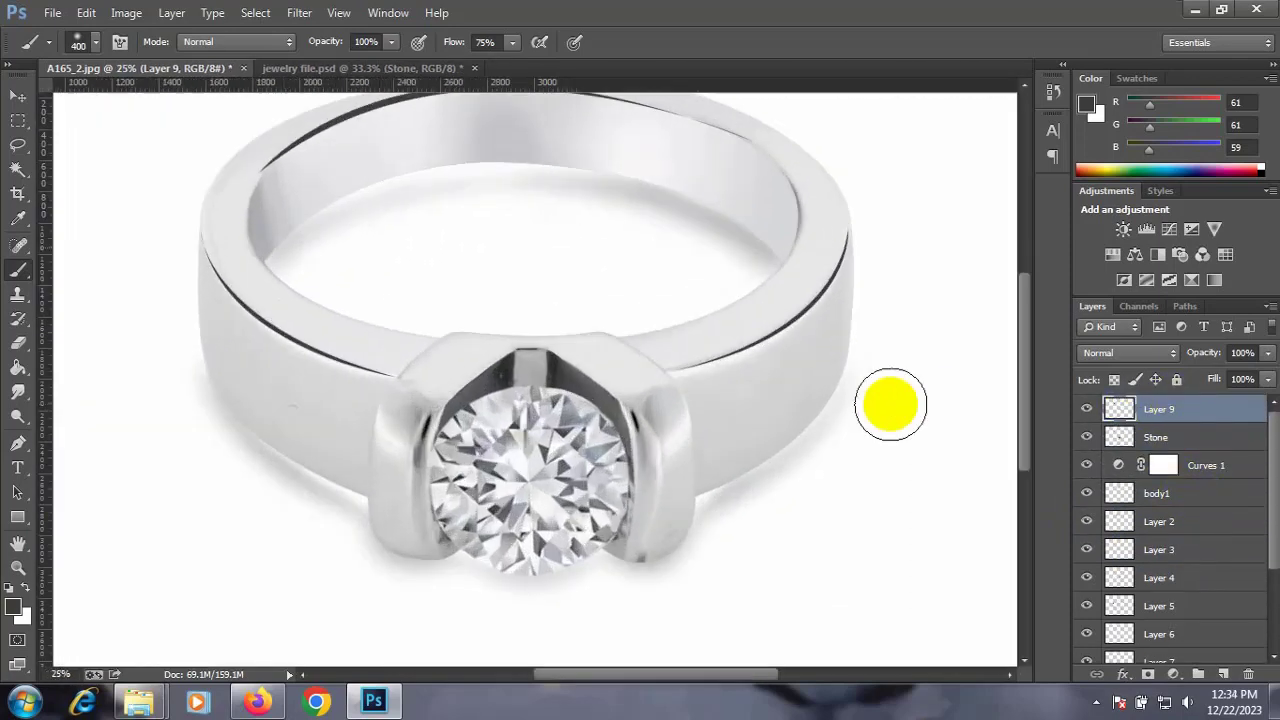
{"action": "left_click_drag", "start_coordinate": [466, 306], "coordinate": [460, 360]}
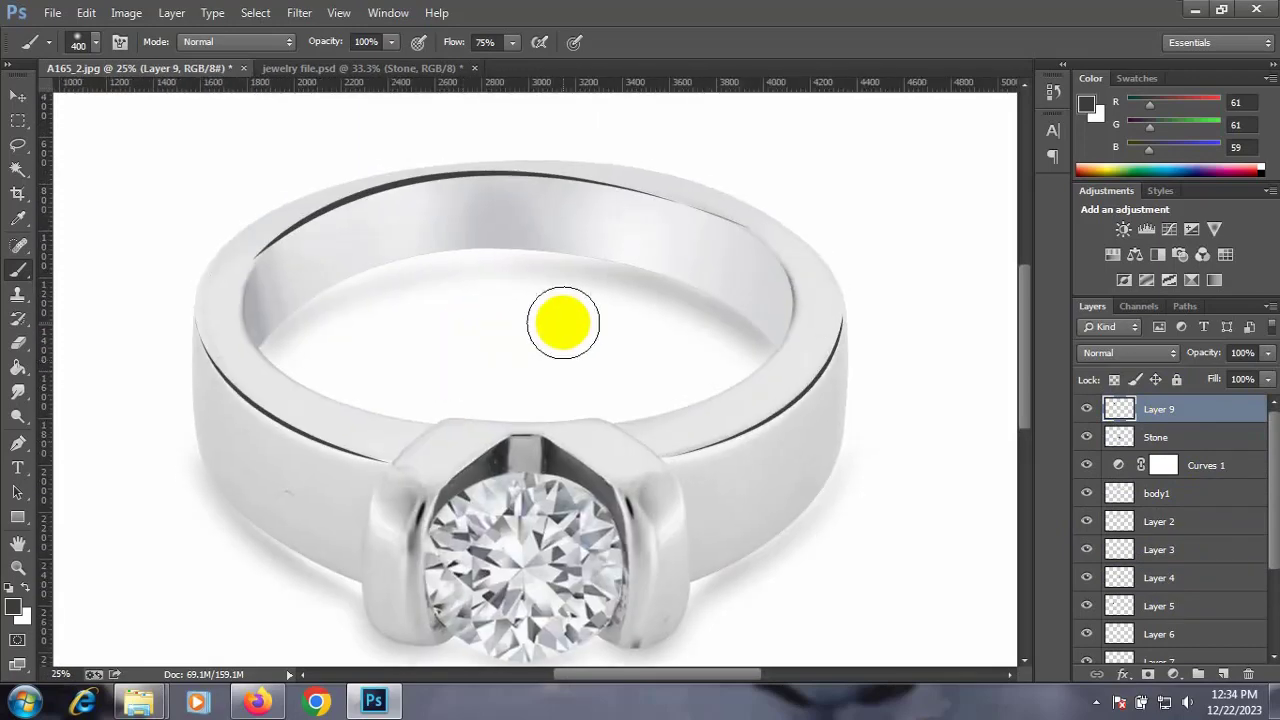
{"action": "left_click", "coordinate": [1120, 412], "text": "ctrl"}
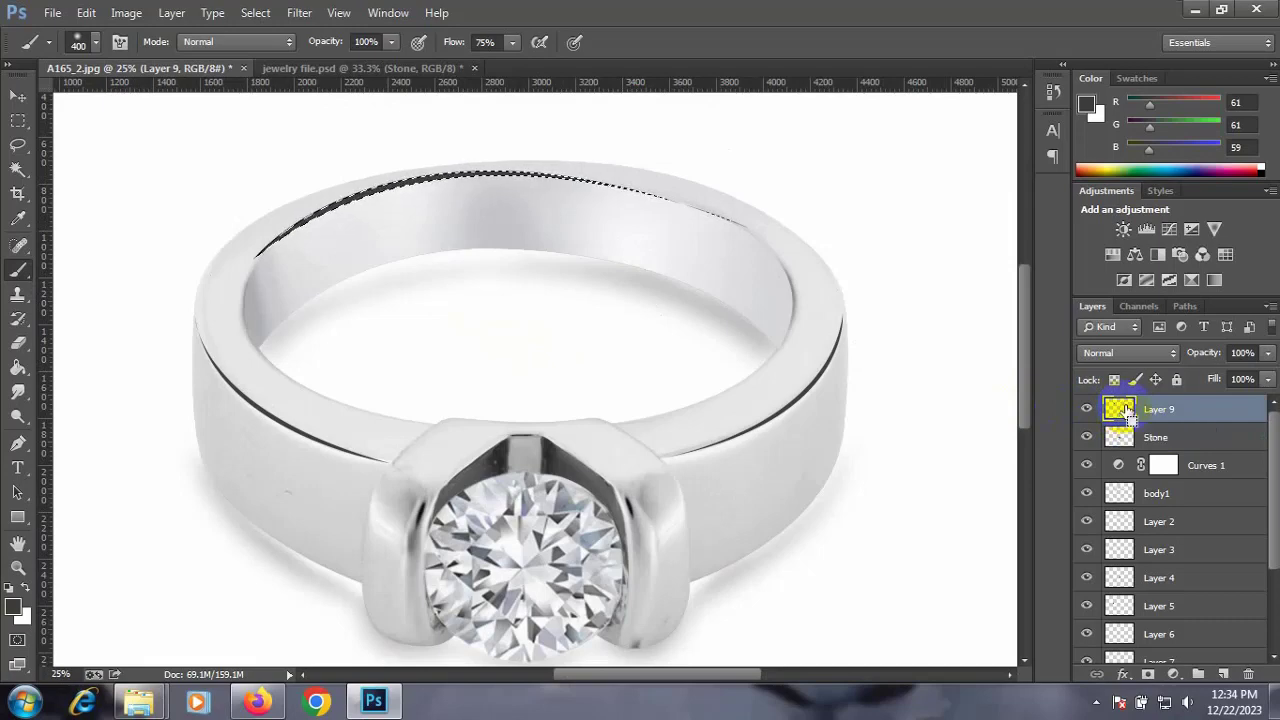
Erase Layer 9's dark line along the ring's top and top-left rim
{"action": "key", "text": "ctrl+d"}
{"action": "left_click", "coordinate": [20, 335]}
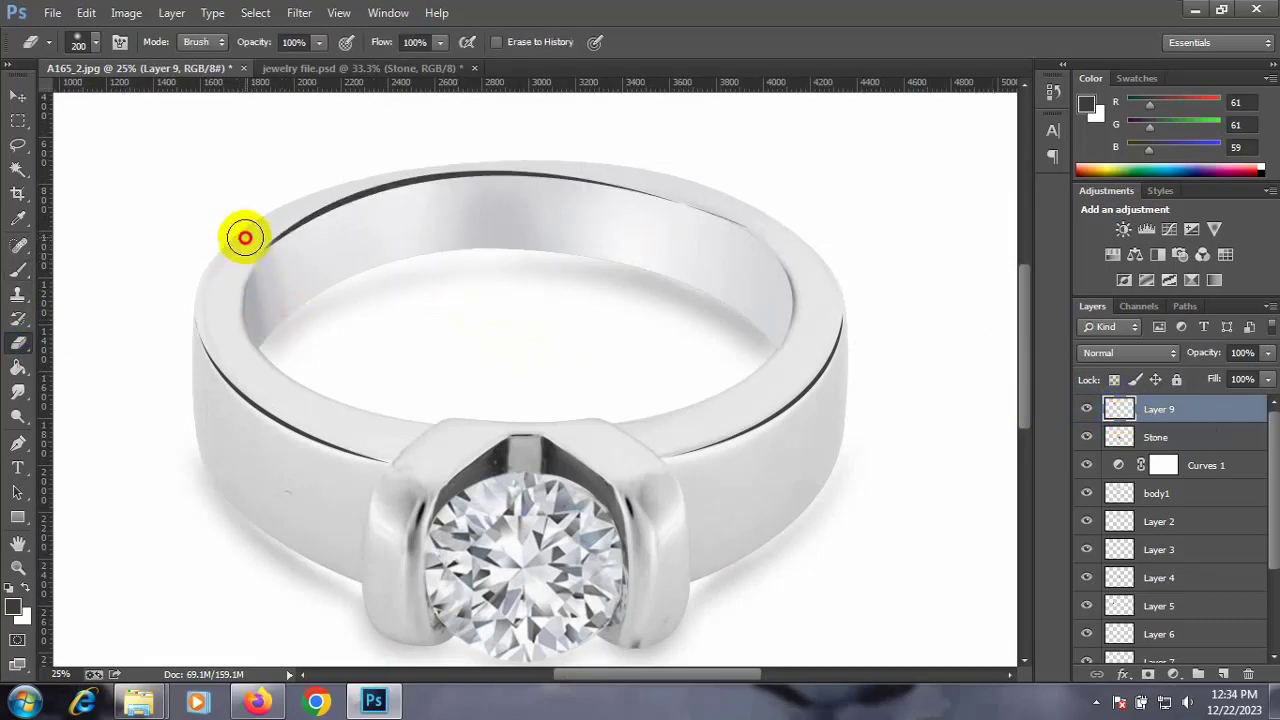
{"action": "left_click_drag", "start_coordinate": [245, 237], "coordinate": [790, 246]}
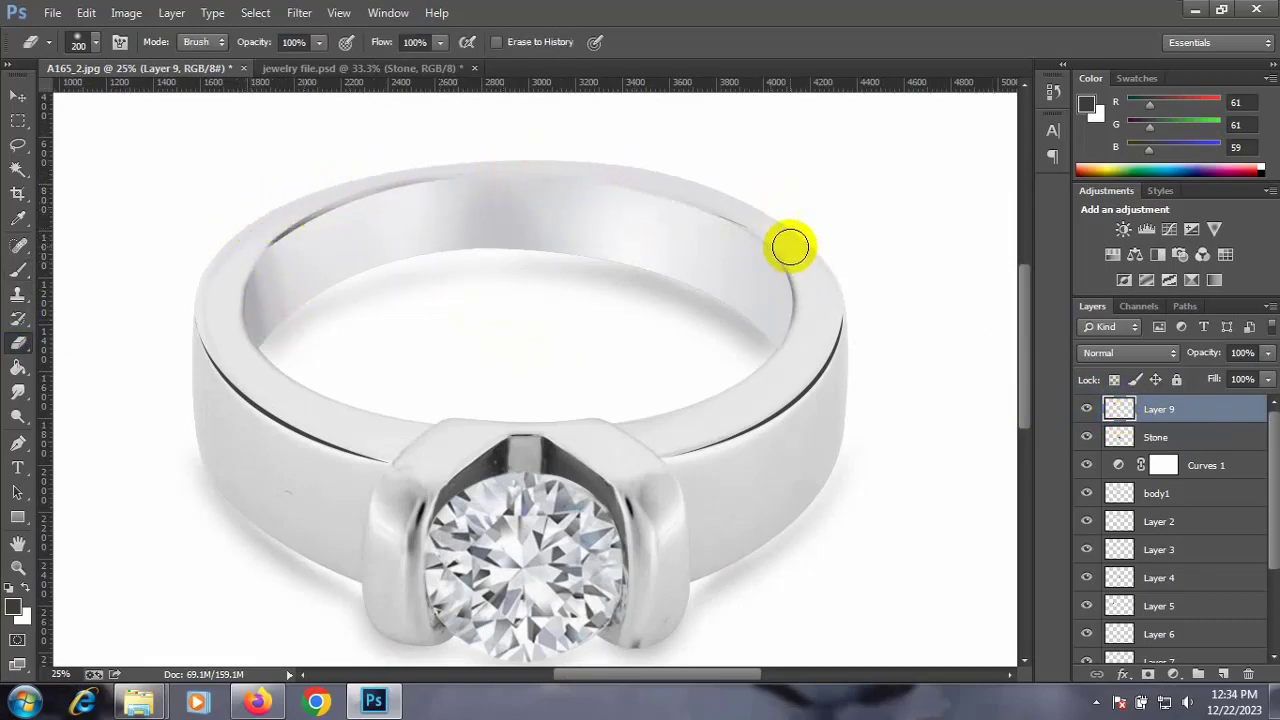
{"action": "key", "text": "ctrl+plus"}
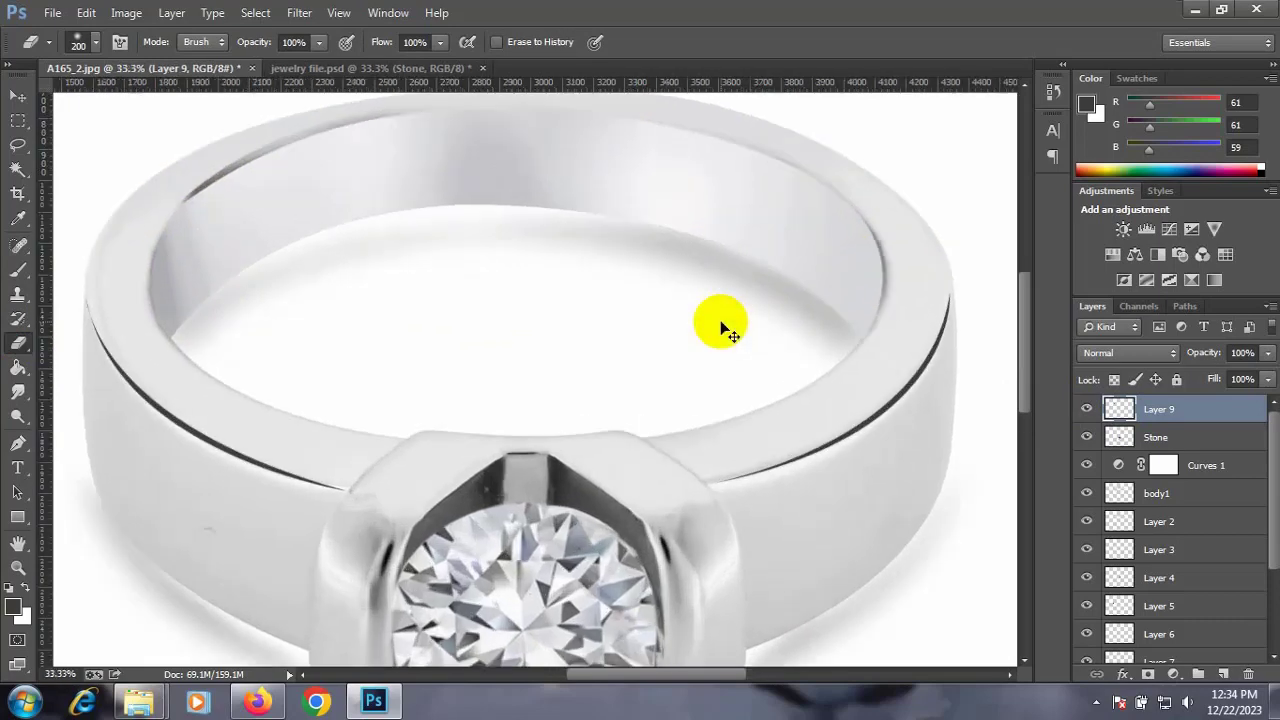
{"action": "key", "text": "ctrl+minus"}
{"action": "key", "text": "ctrl+minus"}
{"action": "key", "text": "ctrl+minus"}
{"action": "key", "text": "ctrl+plus"}
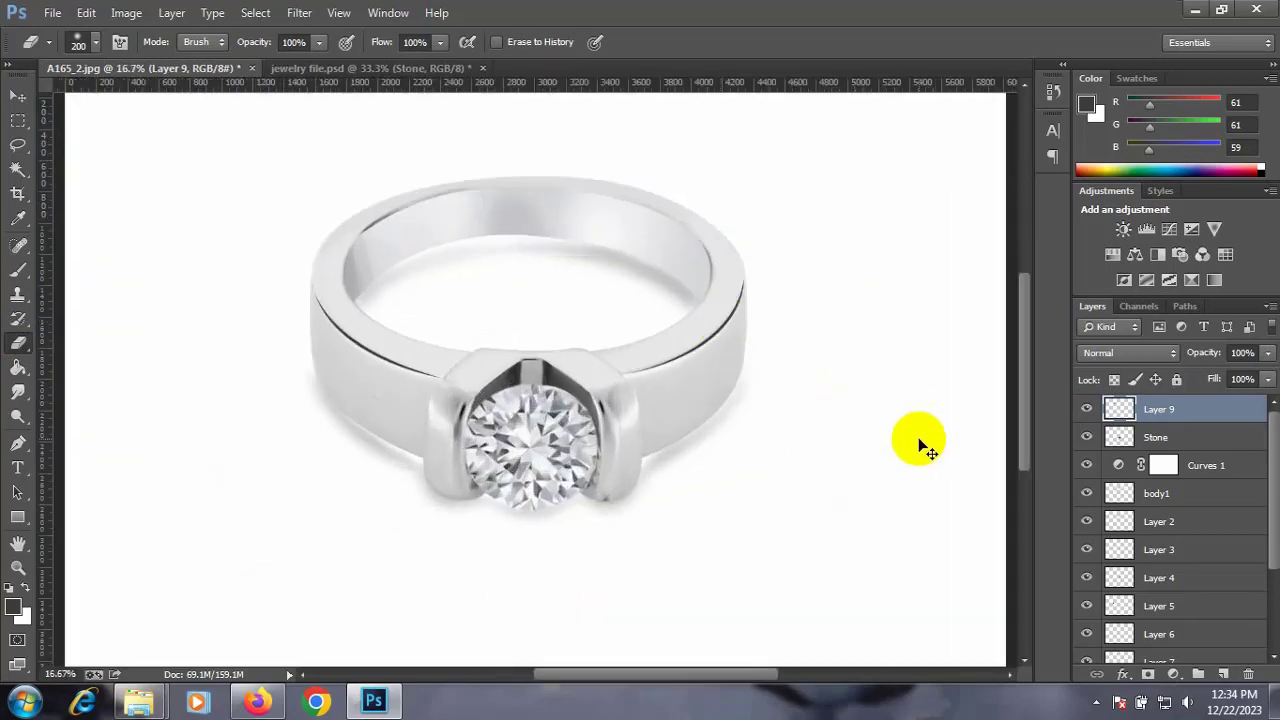
{"action": "left_click_drag", "start_coordinate": [387, 233], "coordinate": [329, 262]}
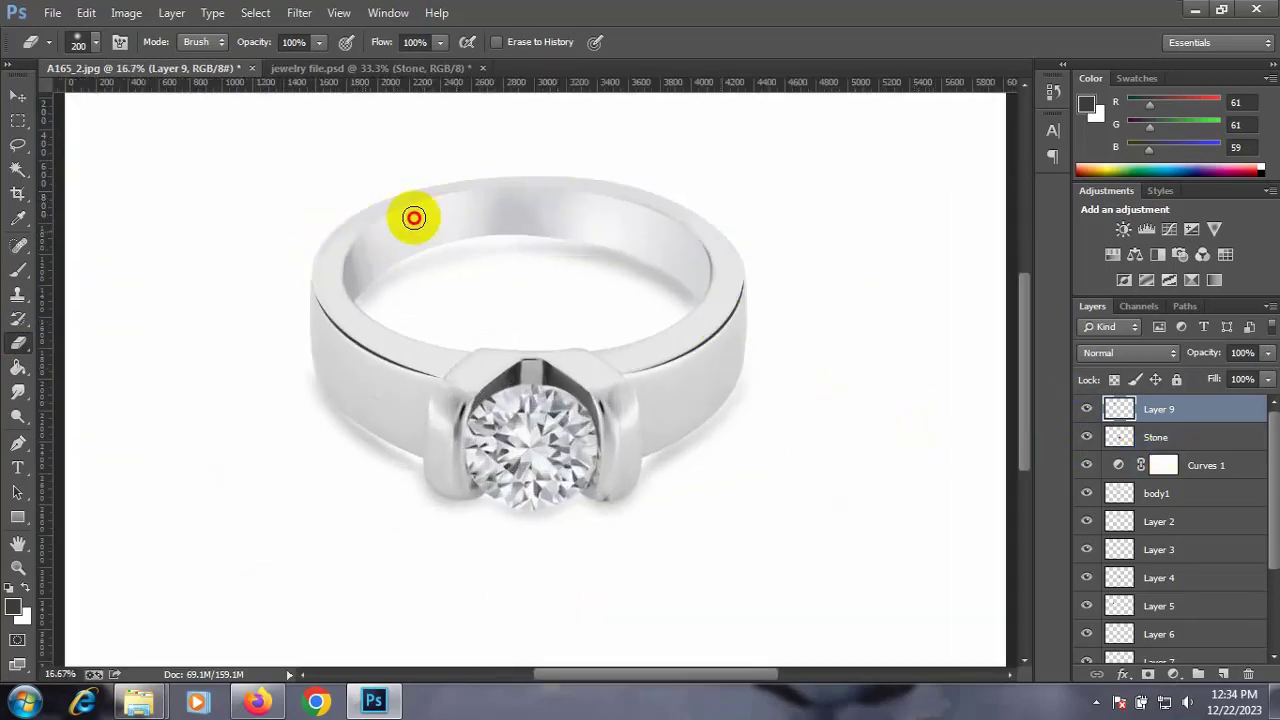
Trace a curved pen path along the ring's inner top rim from left to right
{"action": "key", "text": "p"}
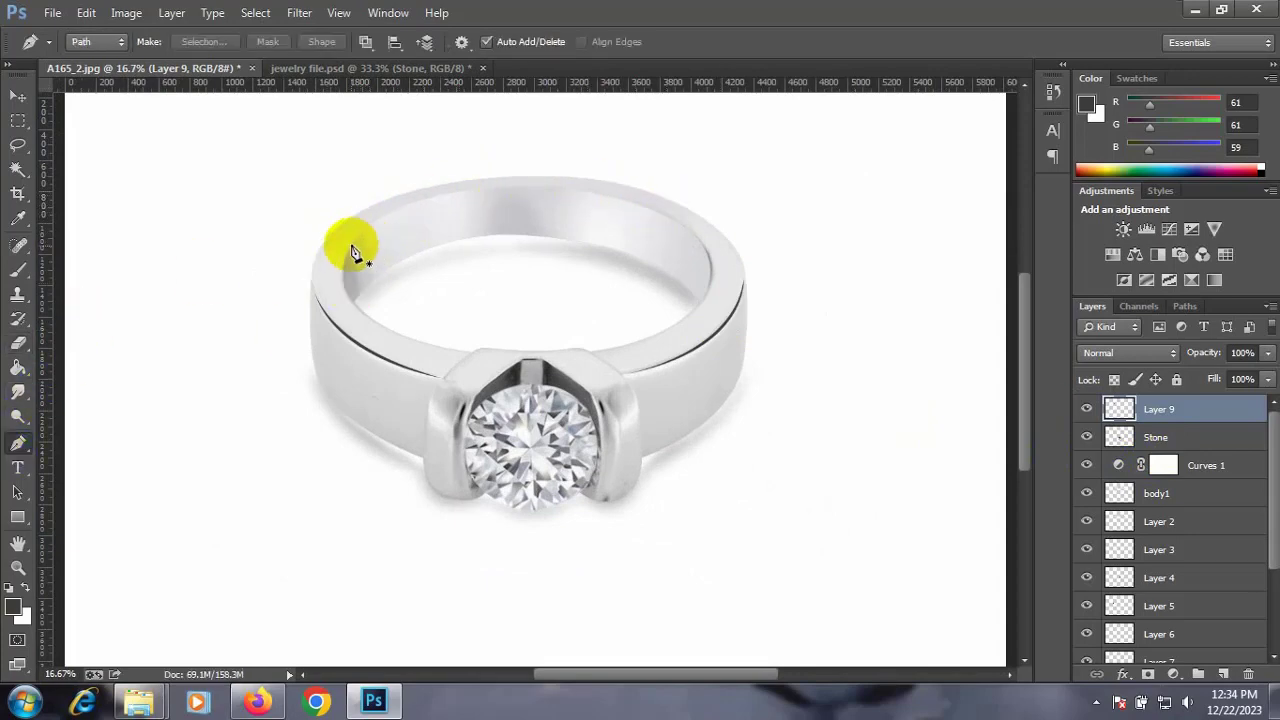
{"action": "left_click", "coordinate": [351, 247]}
{"action": "left_click_drag", "start_coordinate": [505, 187], "coordinate": [638, 184]}
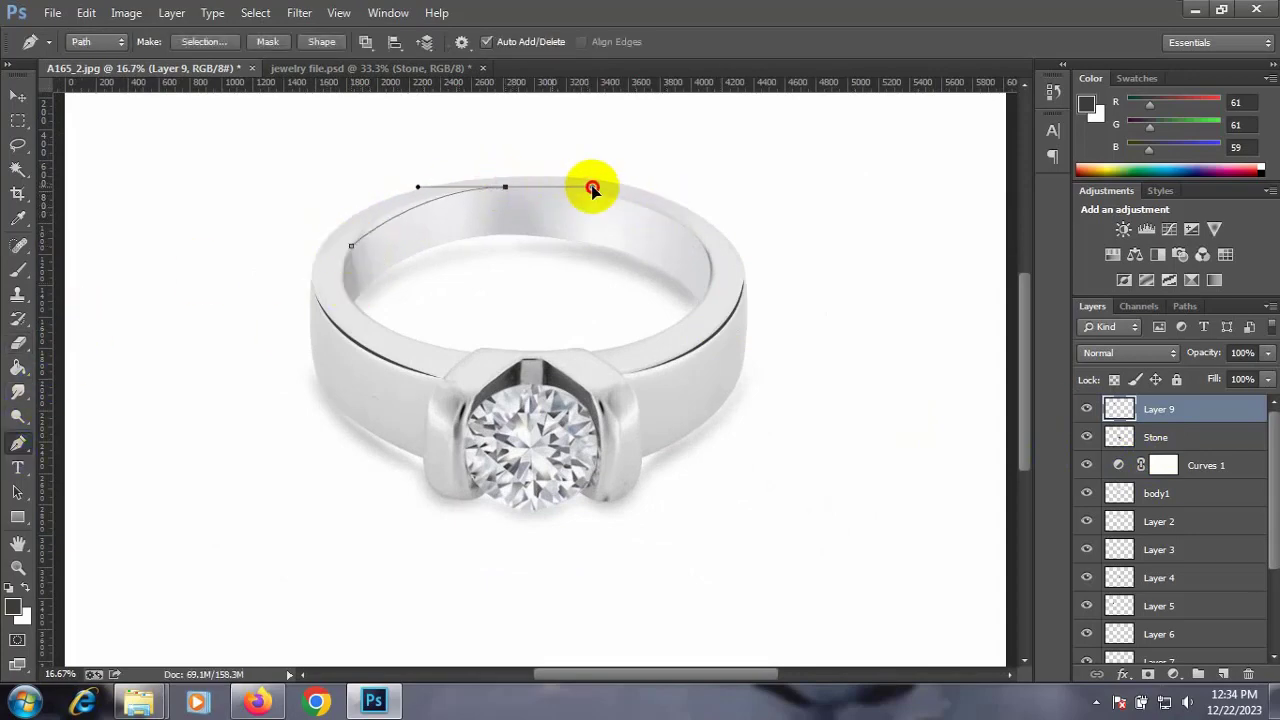
{"action": "left_click", "coordinate": [505, 188], "text": "alt"}
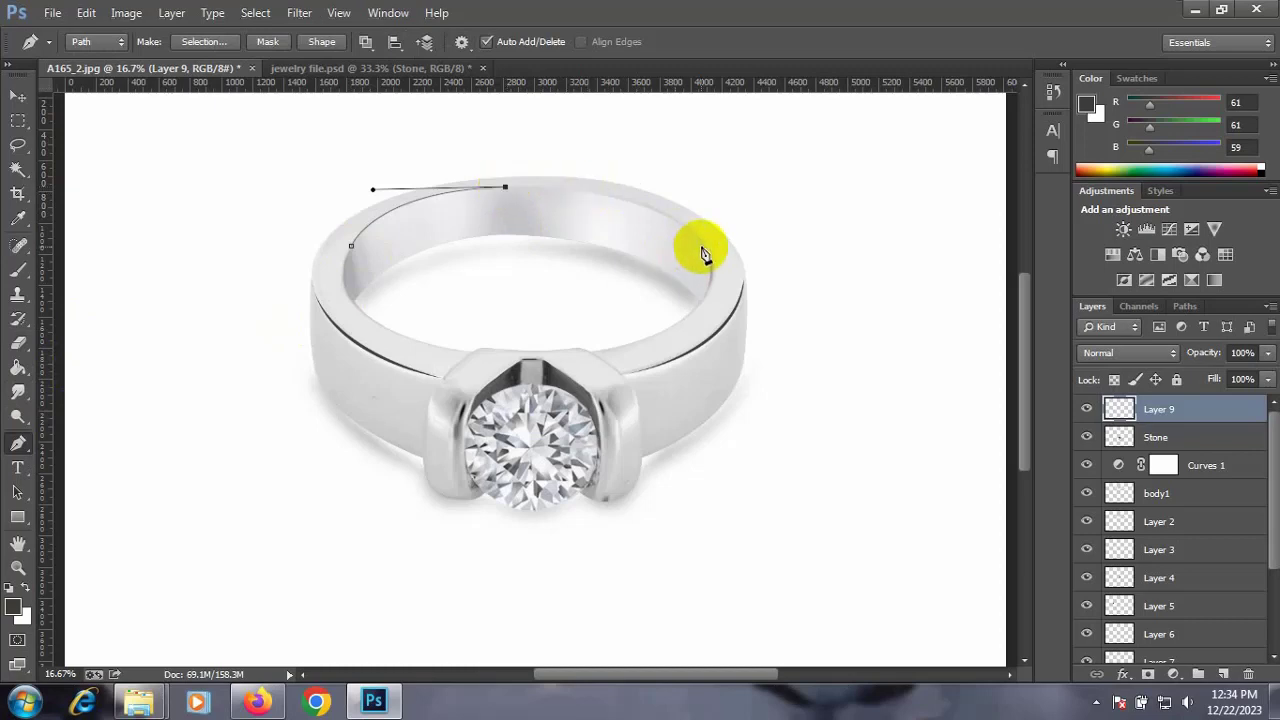
{"action": "left_click_drag", "start_coordinate": [707, 249], "coordinate": [758, 317]}
{"action": "left_click", "coordinate": [707, 248], "text": "alt"}
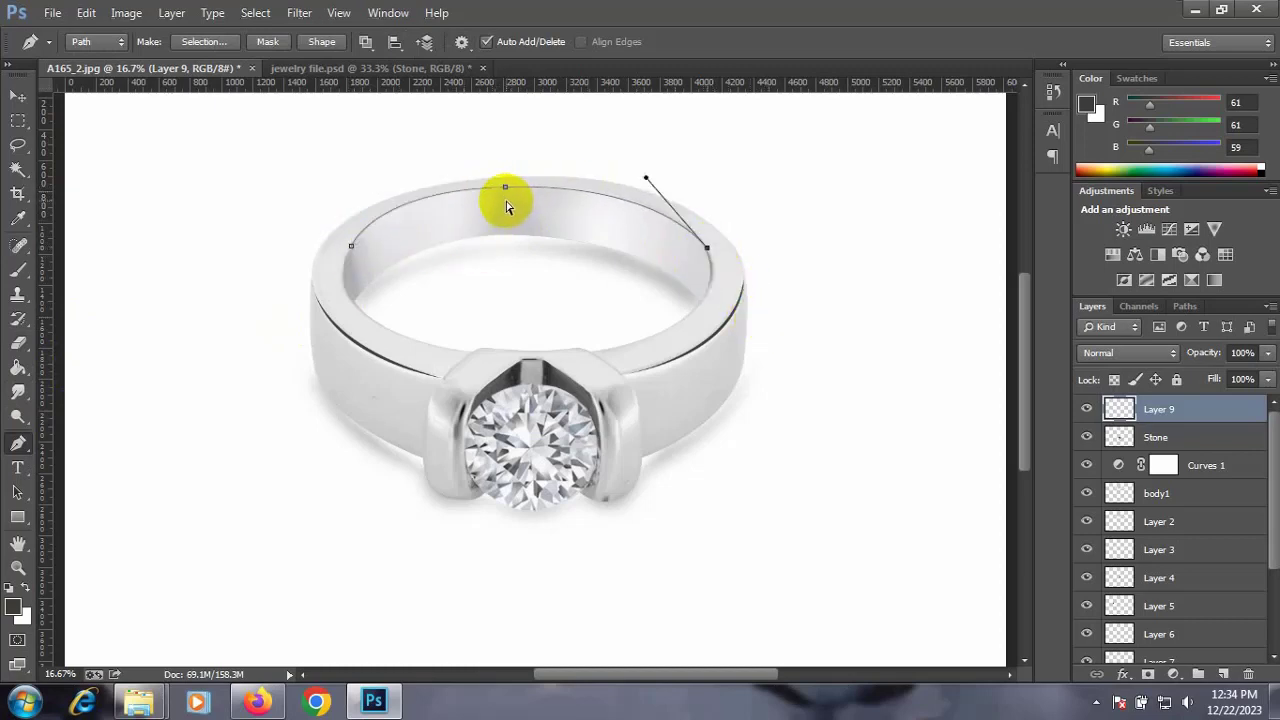
{"action": "left_click_drag", "start_coordinate": [508, 192], "coordinate": [390, 205]}
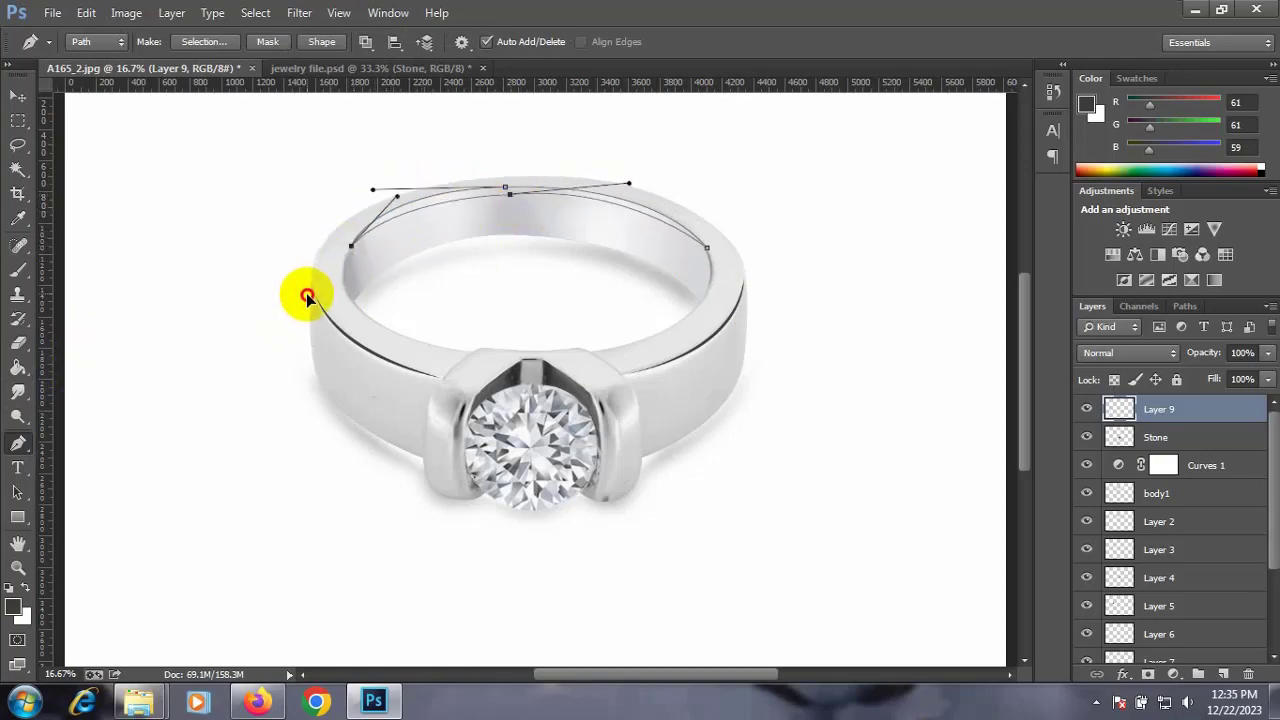
Paint a near-black line inside the rim selection, then trash Layer 9
{"action": "key", "text": "ctrl+Return"}
{"action": "left_click", "coordinate": [18, 270]}
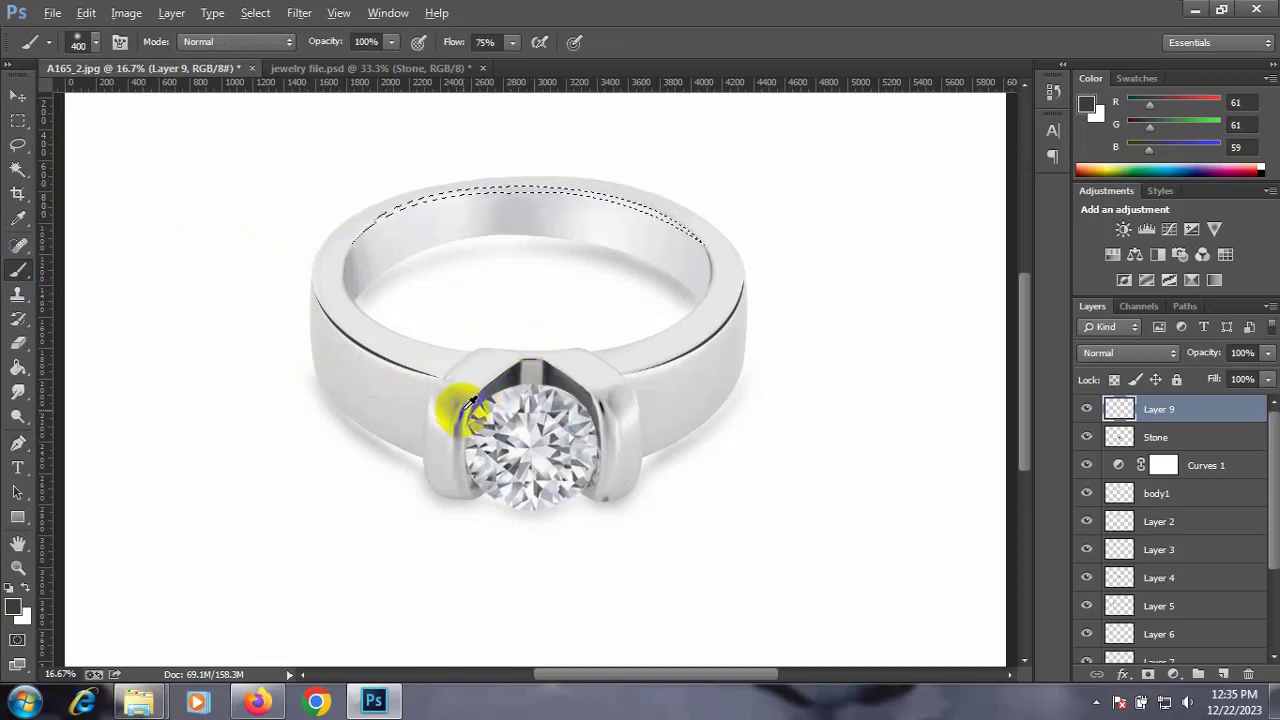
{"action": "left_click", "coordinate": [470, 400], "text": "alt"}
{"action": "left_click_drag", "start_coordinate": [391, 206], "coordinate": [694, 240]}
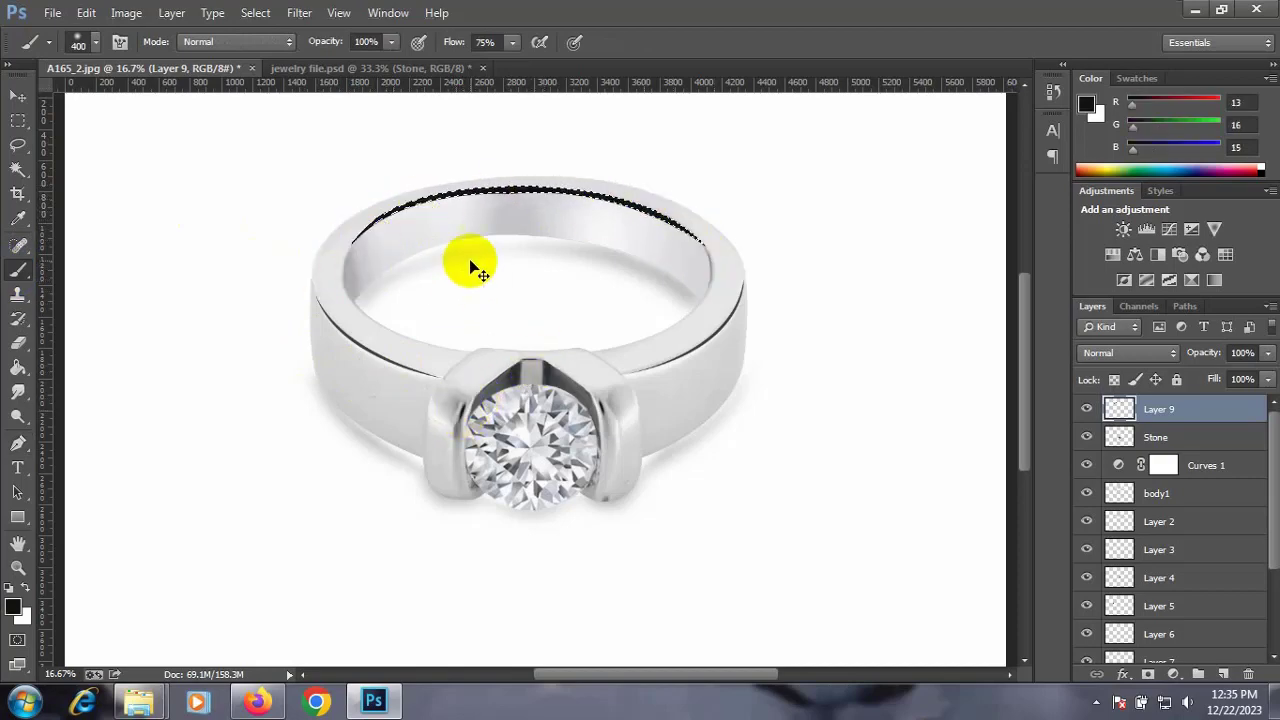
{"action": "key", "text": "ctrl+d"}
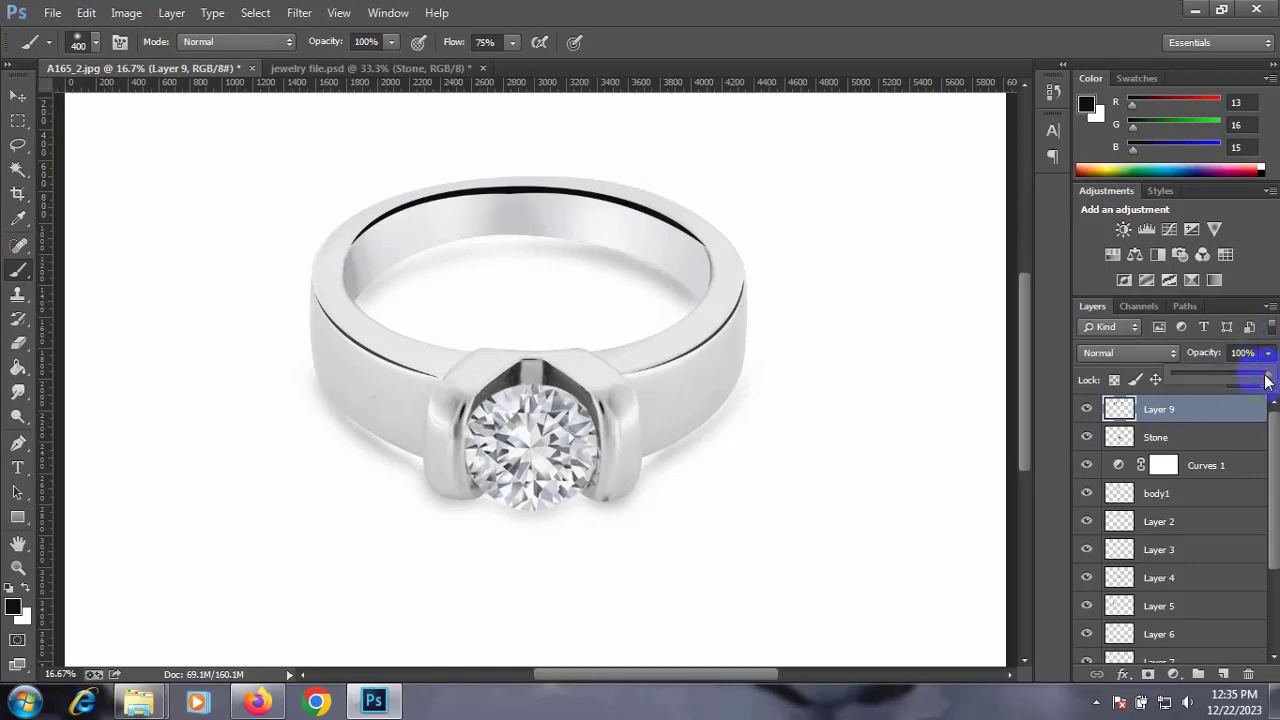
{"action": "left_click_drag", "start_coordinate": [1266, 380], "coordinate": [1230, 380]}
{"action": "left_click_drag", "start_coordinate": [1160, 409], "coordinate": [1248, 673]}
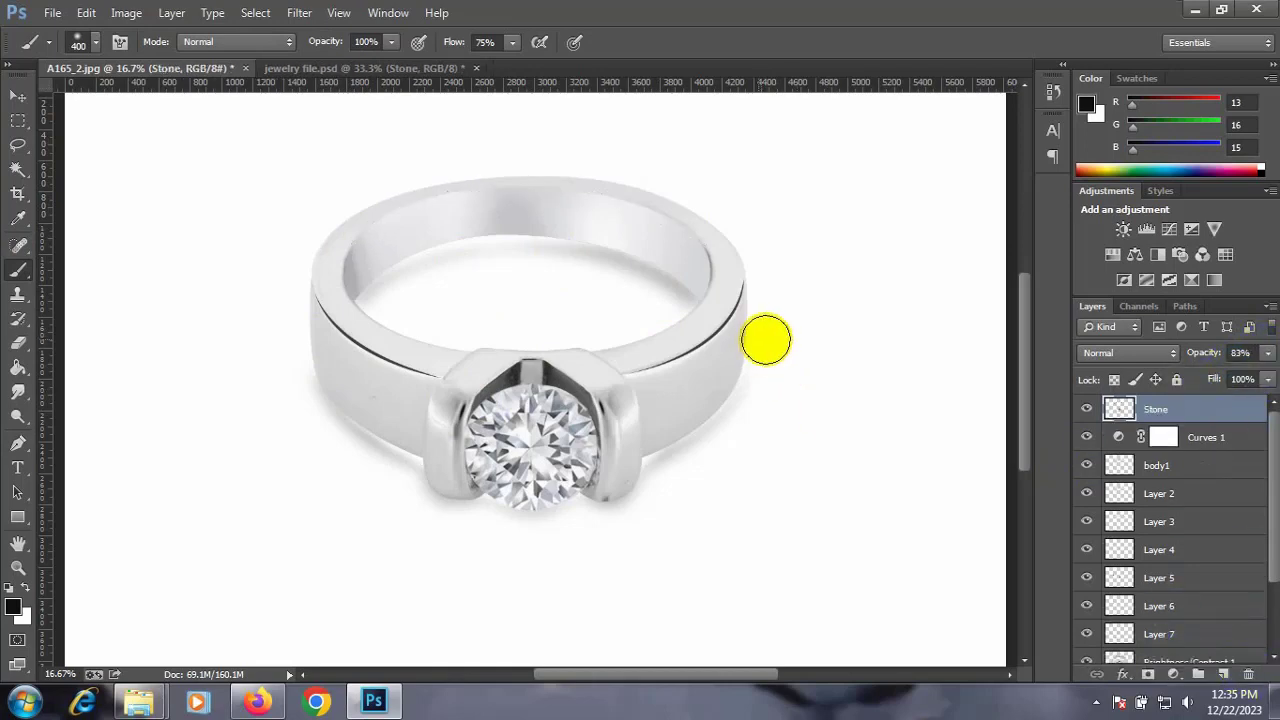
With the Pen tool at 50% zoom, place curved anchors along the ring's left and top inner rim
{"action": "left_click", "coordinate": [18, 442]}
{"action": "left_click", "coordinate": [80, 435]}
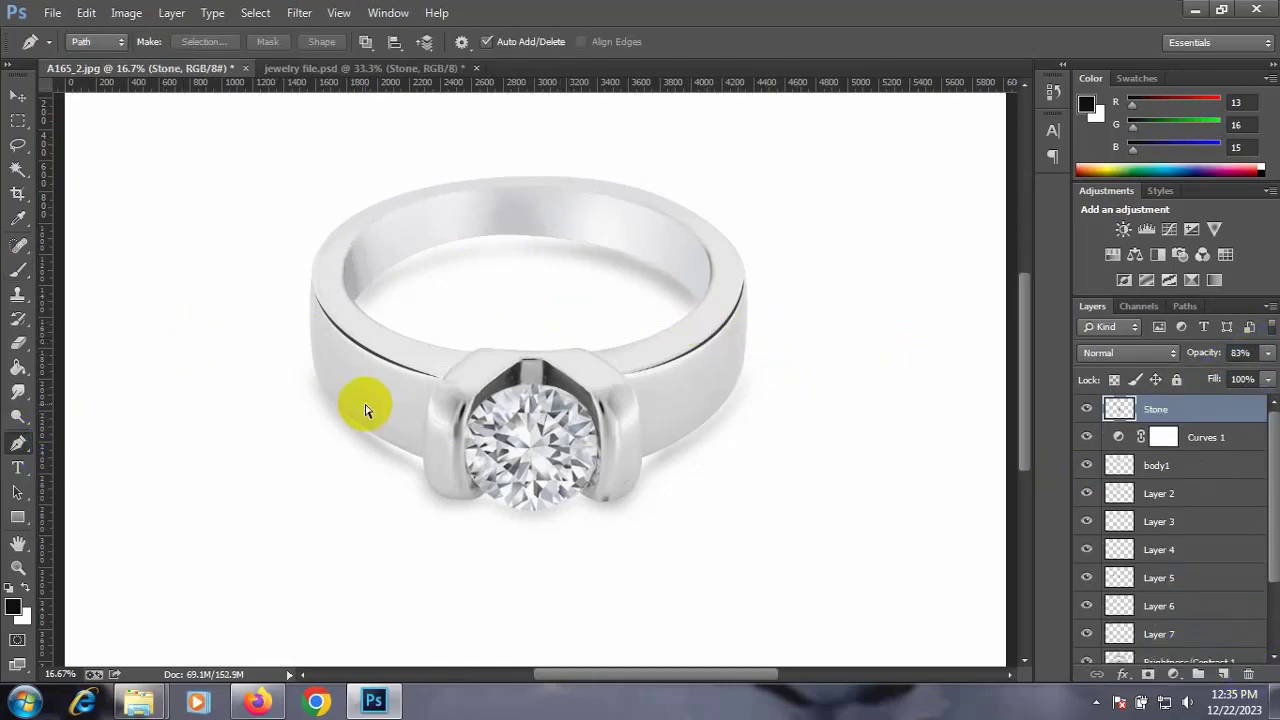
{"action": "scroll", "coordinate": [365, 410], "scroll_direction": "up", "scroll_amount": 3}
{"action": "mouse_move", "coordinate": [371, 414]}
{"action": "left_mouse_down"}
{"action": "mouse_move", "coordinate": [457, 400]}
{"action": "mouse_move", "coordinate": [480, 329]}
{"action": "mouse_move", "coordinate": [554, 371]}
{"action": "mouse_move", "coordinate": [574, 437]}
{"action": "left_mouse_up"}
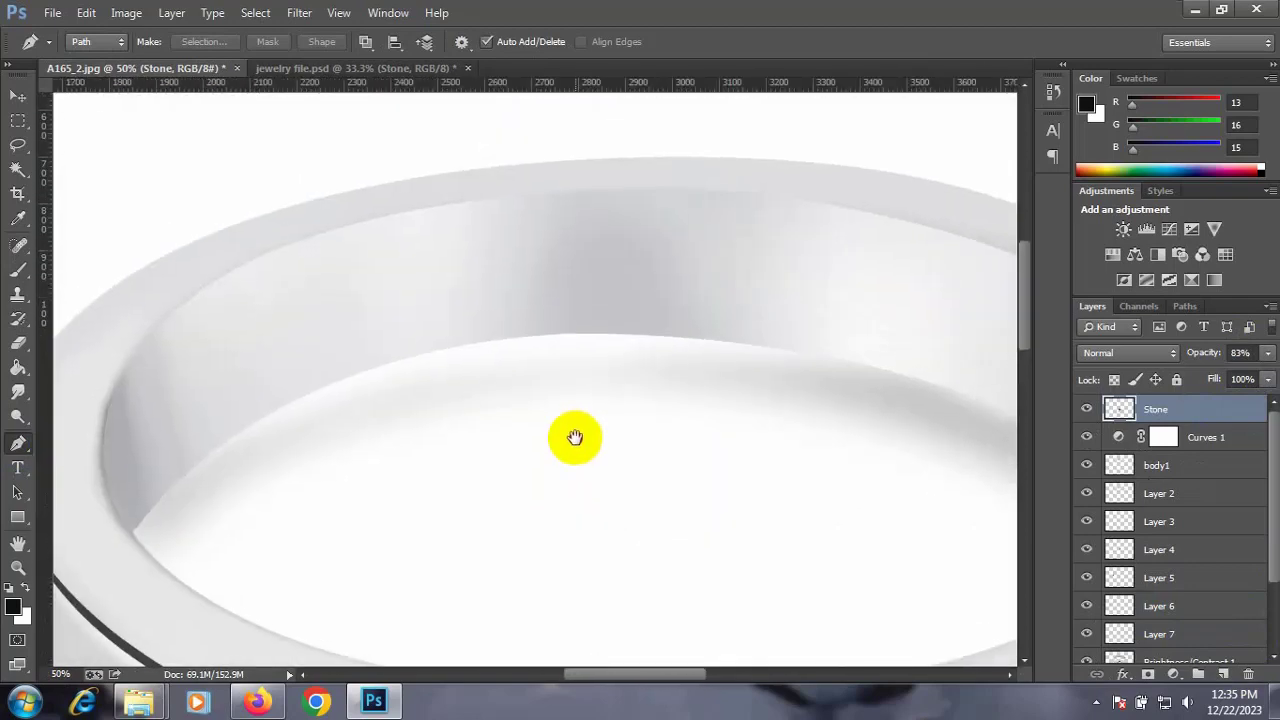
{"action": "left_click", "coordinate": [155, 321]}
{"action": "mouse_move", "coordinate": [373, 215]}
{"action": "left_mouse_down"}
{"action": "mouse_move", "coordinate": [542, 172]}
{"action": "mouse_move", "coordinate": [494, 214]}
{"action": "mouse_move", "coordinate": [695, 181]}
{"action": "left_mouse_up"}
{"action": "left_click", "coordinate": [372, 214], "text": "alt"}
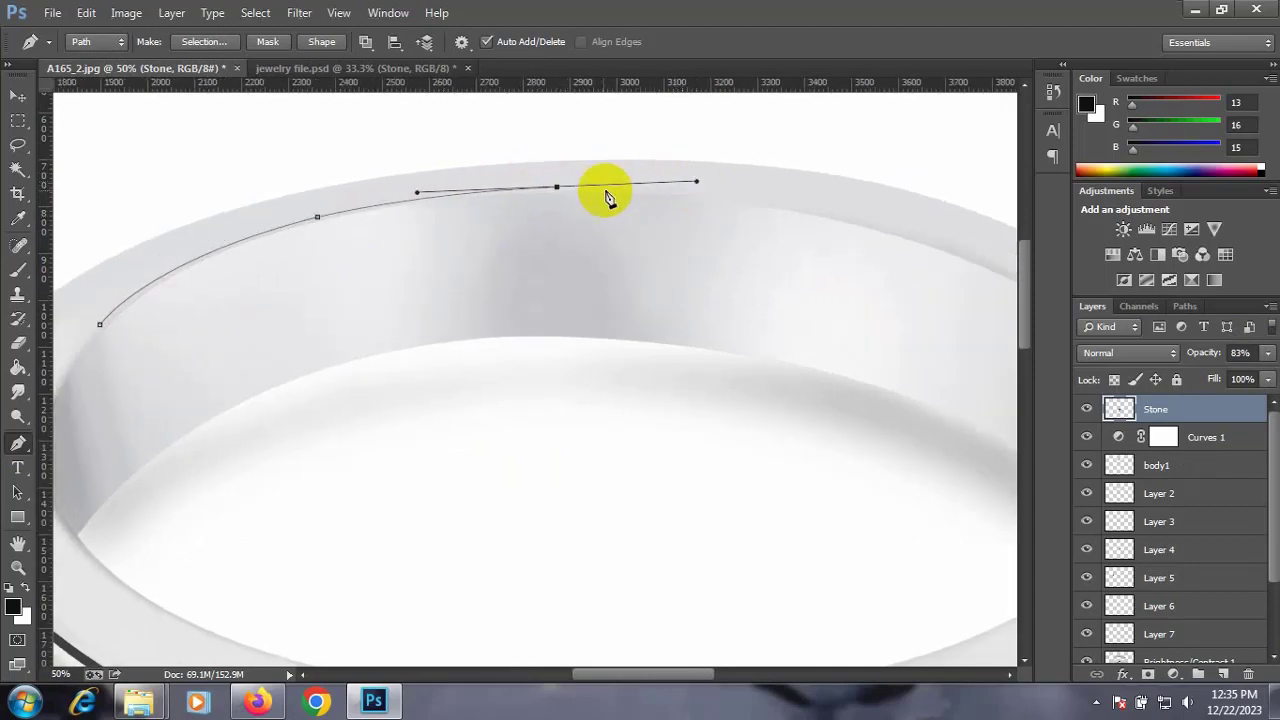
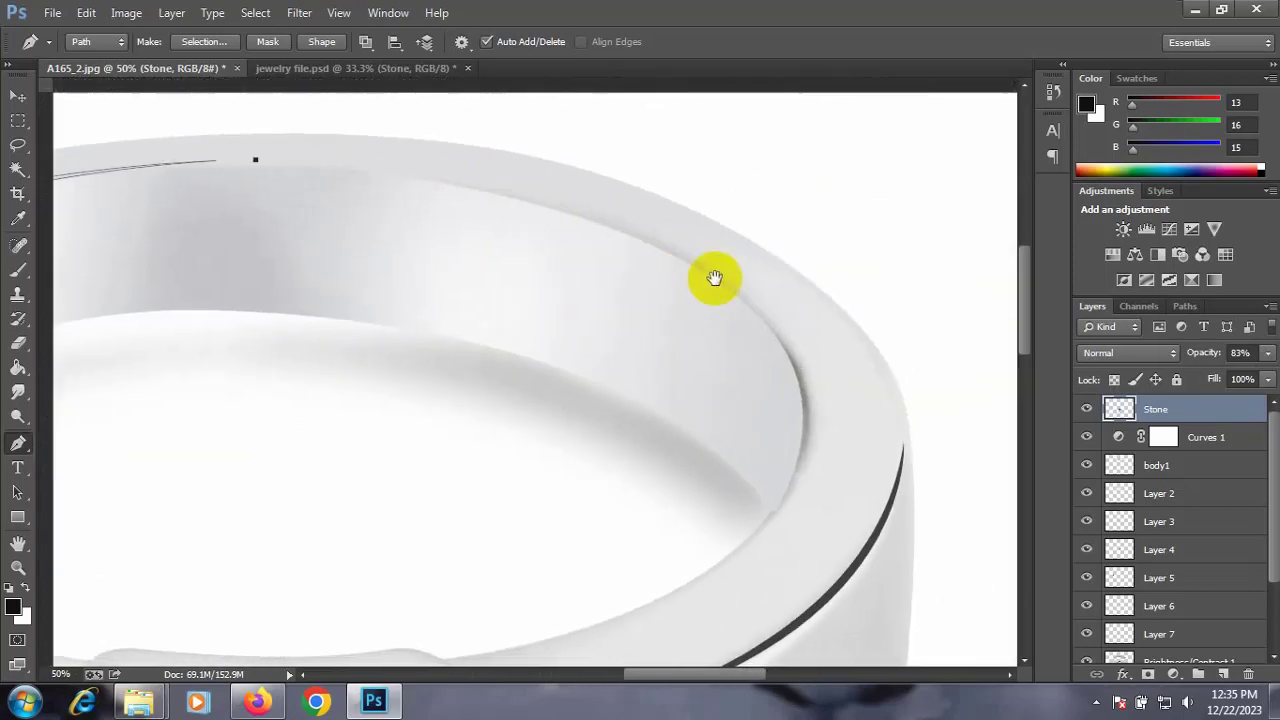
Trace a closed curved pen path along the ring's upper rim edge, undoing one misplaced anchor
{"action": "mouse_move", "coordinate": [660, 245]}
{"action": "left_mouse_down"}
{"action": "mouse_move", "coordinate": [826, 331]}
{"action": "mouse_move", "coordinate": [887, 344]}
{"action": "left_mouse_up"}
{"action": "left_click", "coordinate": [660, 245], "text": "alt"}
{"action": "mouse_move", "coordinate": [782, 340]}
{"action": "left_mouse_down"}
{"action": "mouse_move", "coordinate": [822, 386]}
{"action": "mouse_move", "coordinate": [808, 408]}
{"action": "left_mouse_up"}
{"action": "key", "text": "ctrl+z"}
{"action": "left_click_drag", "start_coordinate": [554, 229], "coordinate": [749, 236]}
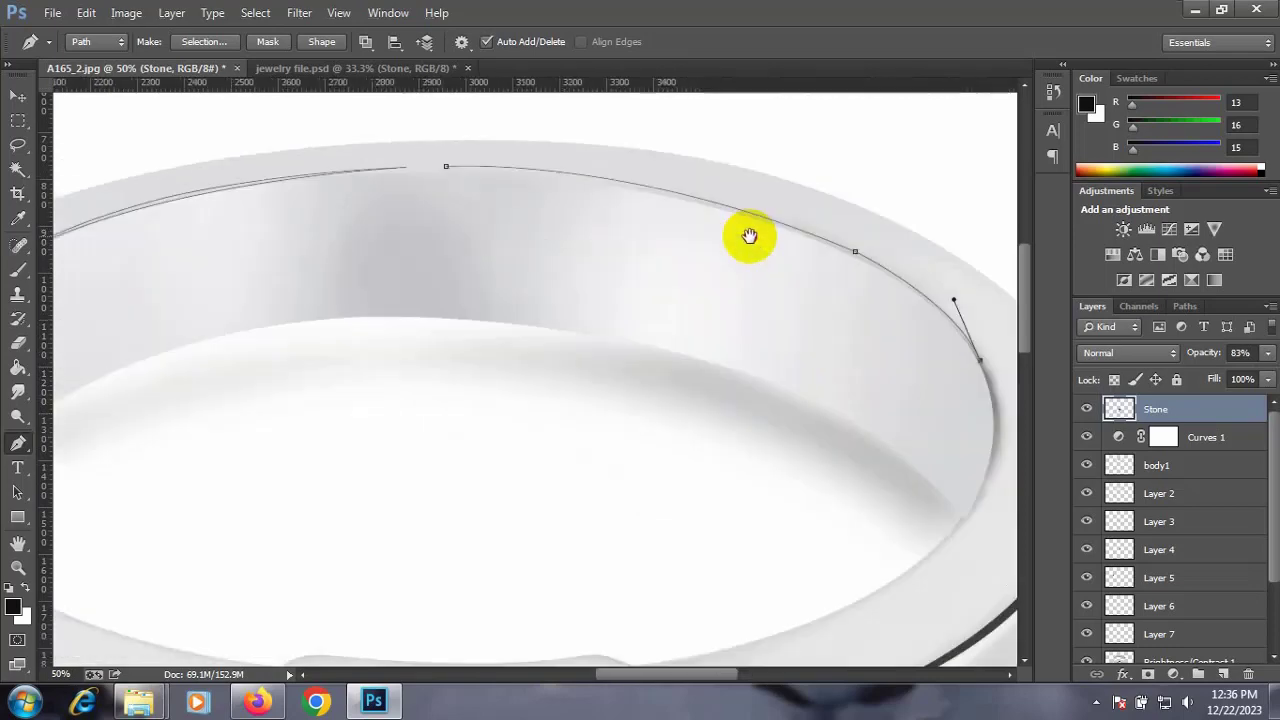
{"action": "left_click_drag", "start_coordinate": [672, 197], "coordinate": [420, 146]}
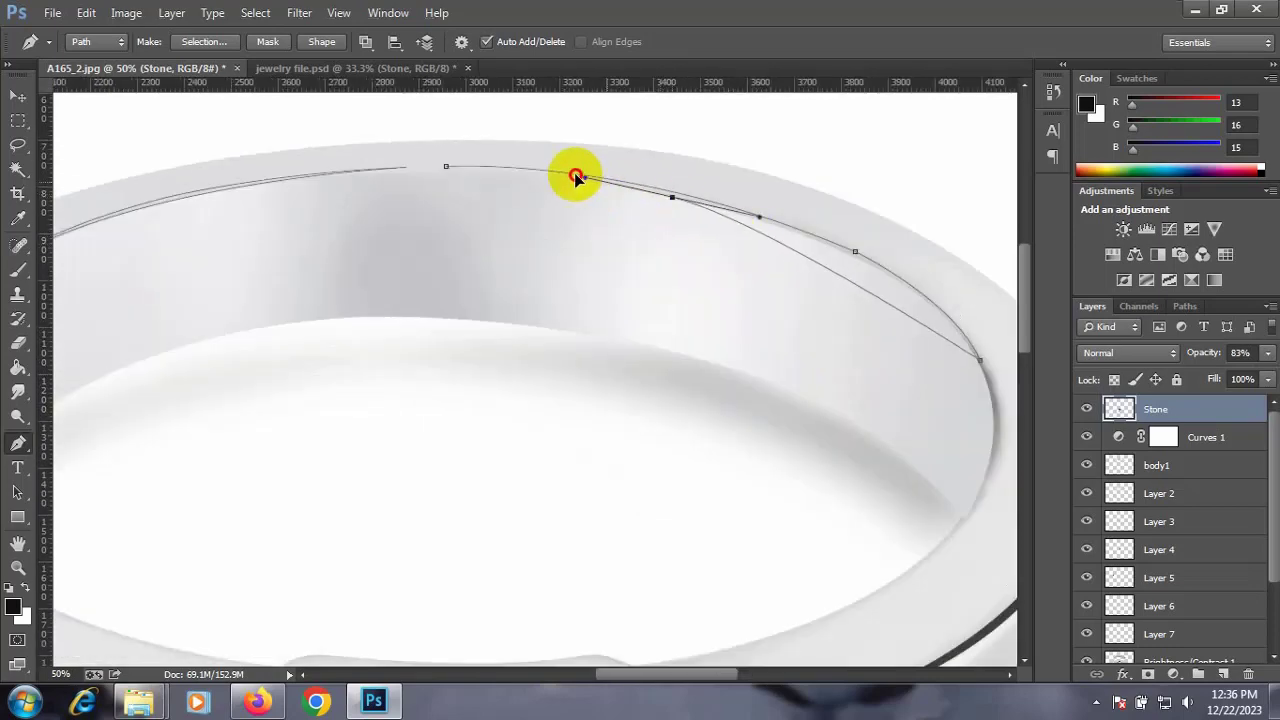
{"action": "left_click", "coordinate": [672, 197], "text": "alt"}
{"action": "left_click_drag", "start_coordinate": [446, 166], "coordinate": [324, 166]}
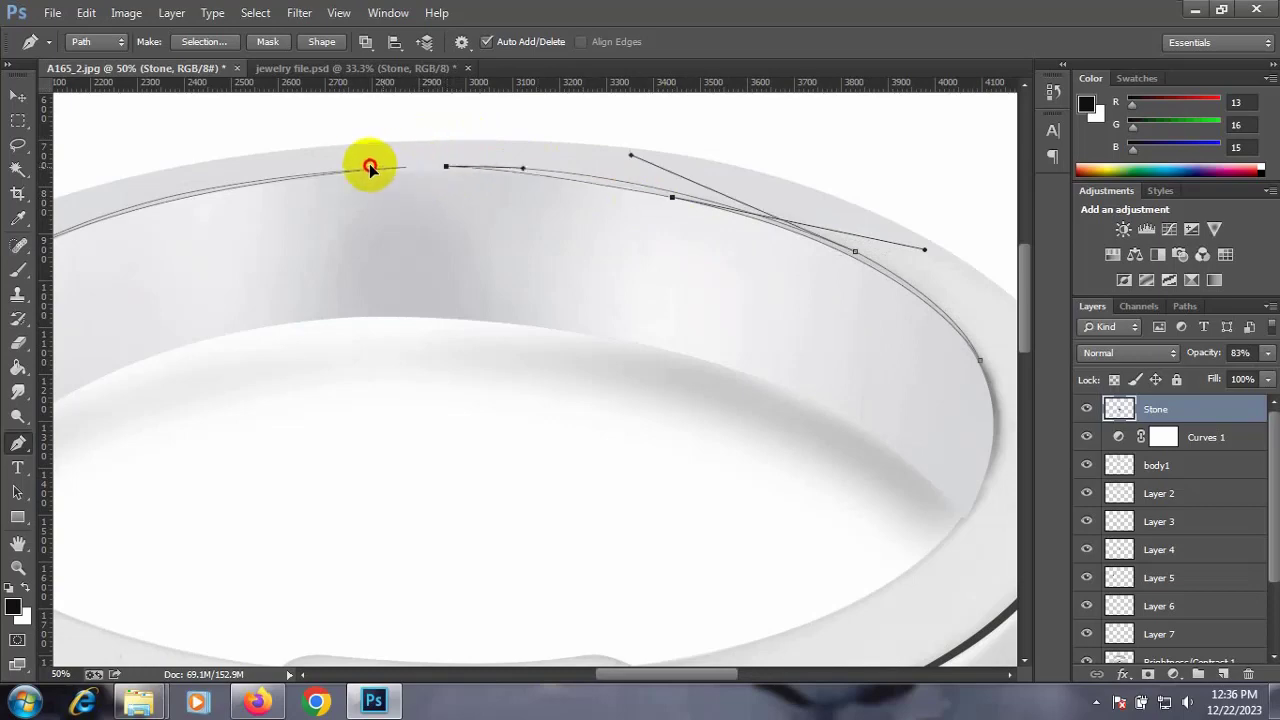
Save the Work Path as a named path in the Paths panel, then return to Layers
{"action": "left_click", "coordinate": [1186, 308]}
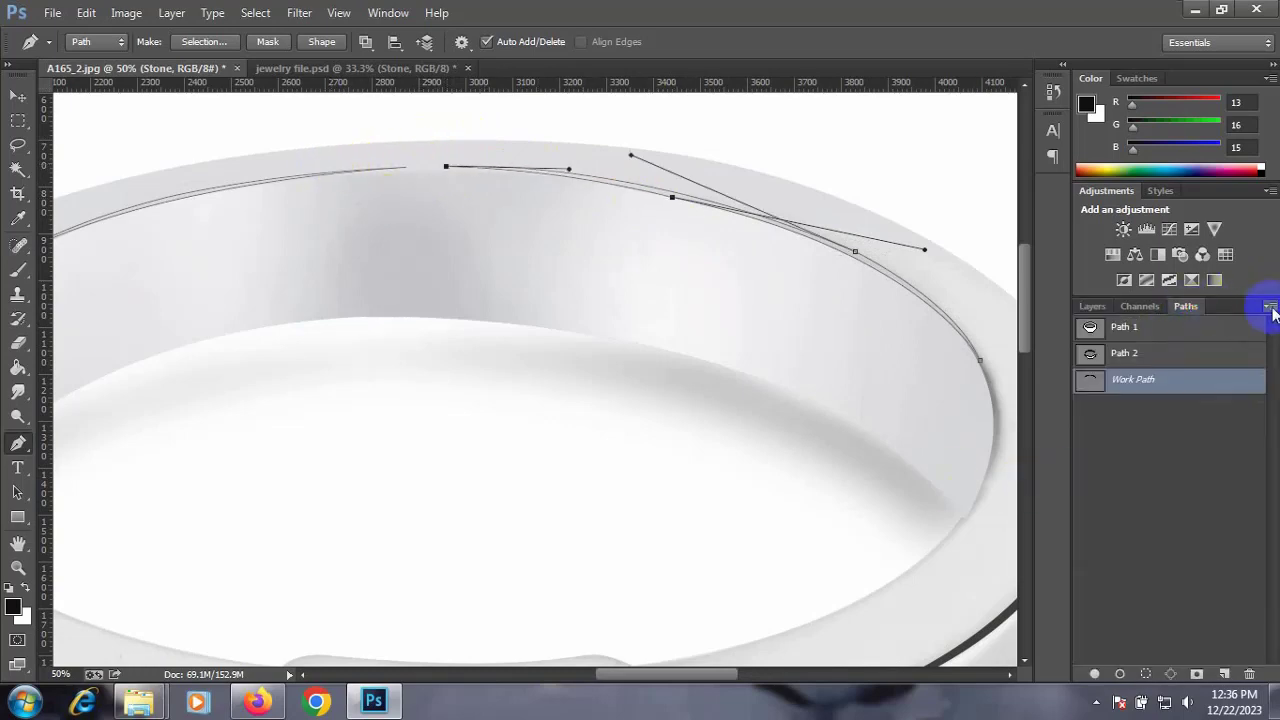
{"action": "double_click", "coordinate": [1150, 377]}
{"action": "left_click", "coordinate": [749, 234]}
{"action": "left_click", "coordinate": [1092, 306]}
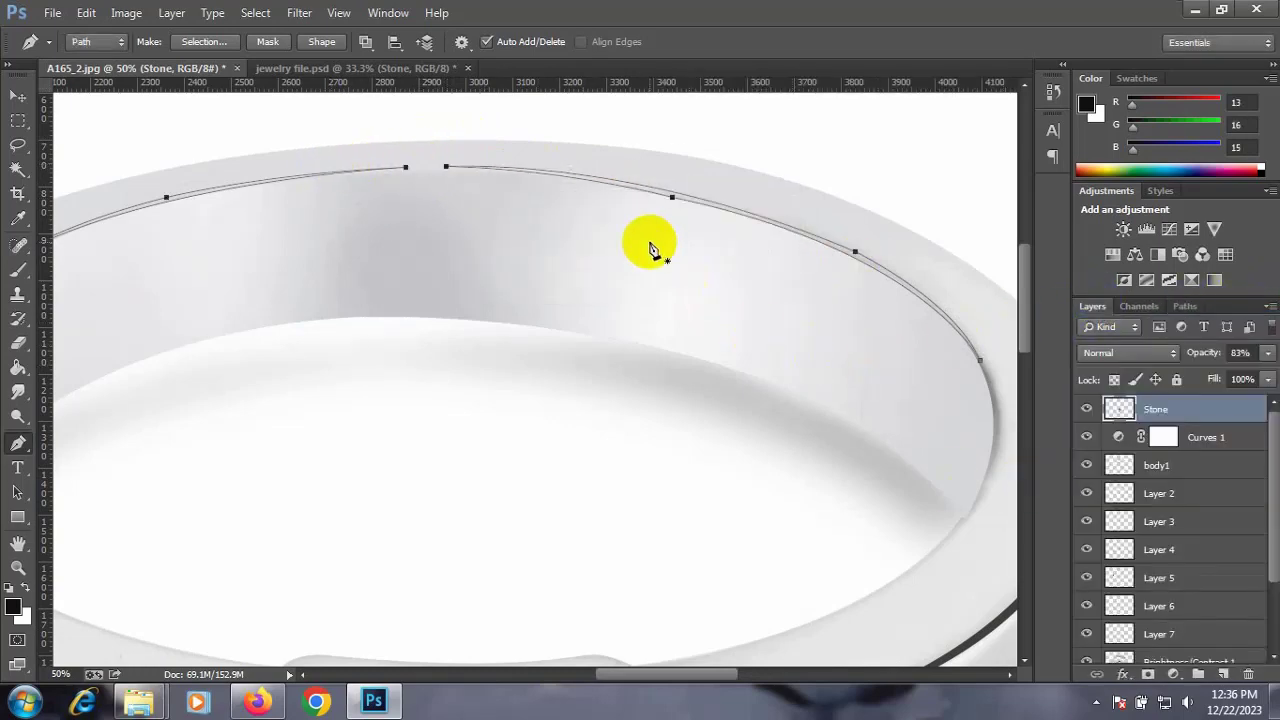
{"action": "right_click", "coordinate": [664, 198]}
Make a selection from the rim path and brush a dark line along the top edge
{"action": "left_click", "coordinate": [712, 313]}
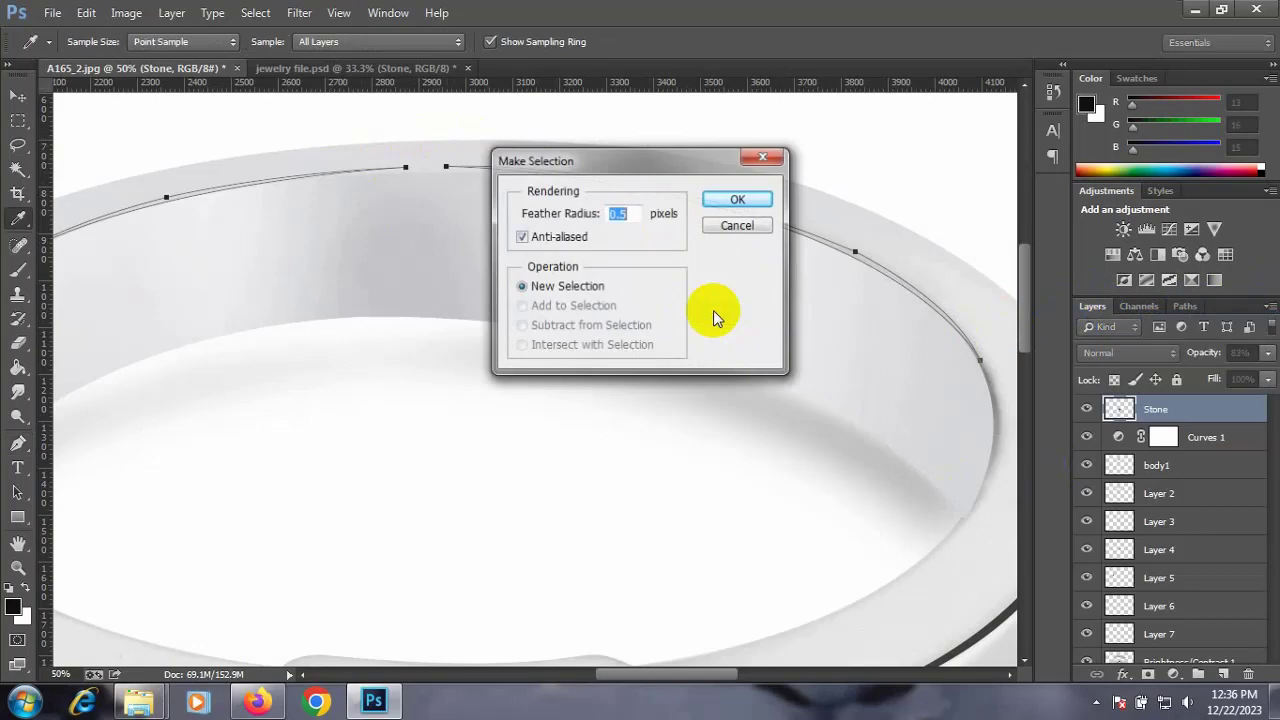
{"action": "left_click", "coordinate": [730, 201]}
{"action": "left_click", "coordinate": [18, 268]}
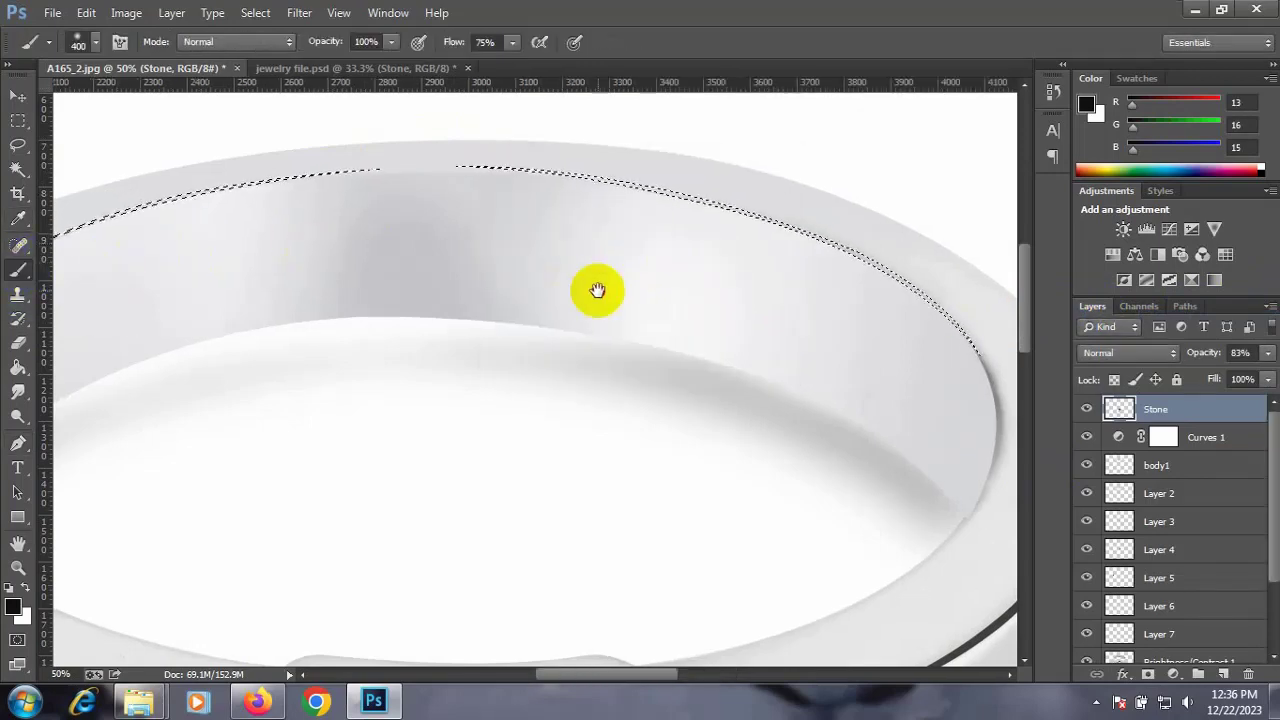
{"action": "scroll", "coordinate": [600, 290], "scroll_direction": "left", "scroll_amount": 5}
{"action": "scroll", "coordinate": [560, 260], "scroll_direction": "right", "scroll_amount": 5}
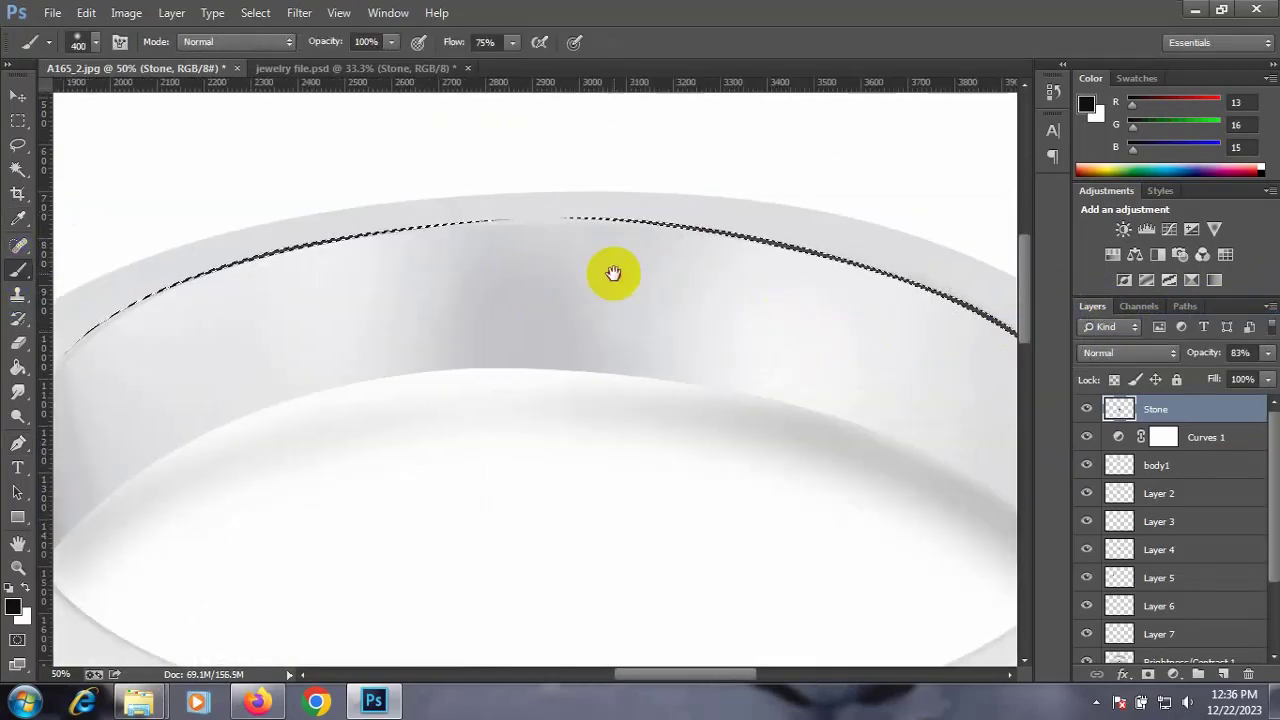
{"action": "scroll", "coordinate": [650, 268], "scroll_direction": "right", "scroll_amount": 5}
Deselect and zoom out then back in to review the painted rim line
{"action": "key", "text": "ctrl+d"}
{"action": "key", "text": "ctrl+minus"}
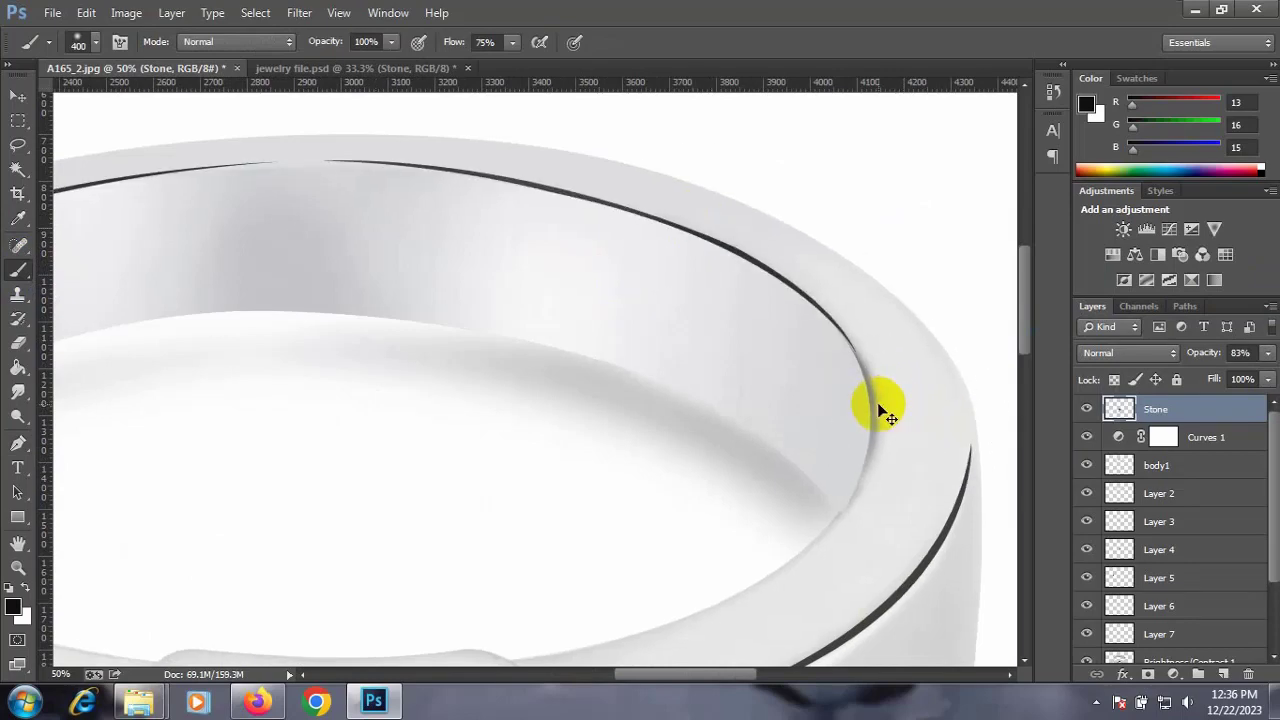
{"action": "key", "text": "ctrl+minus"}
{"action": "key", "text": "ctrl+minus"}
{"action": "key", "text": "ctrl+minus"}
{"action": "key", "text": "ctrl+minus"}
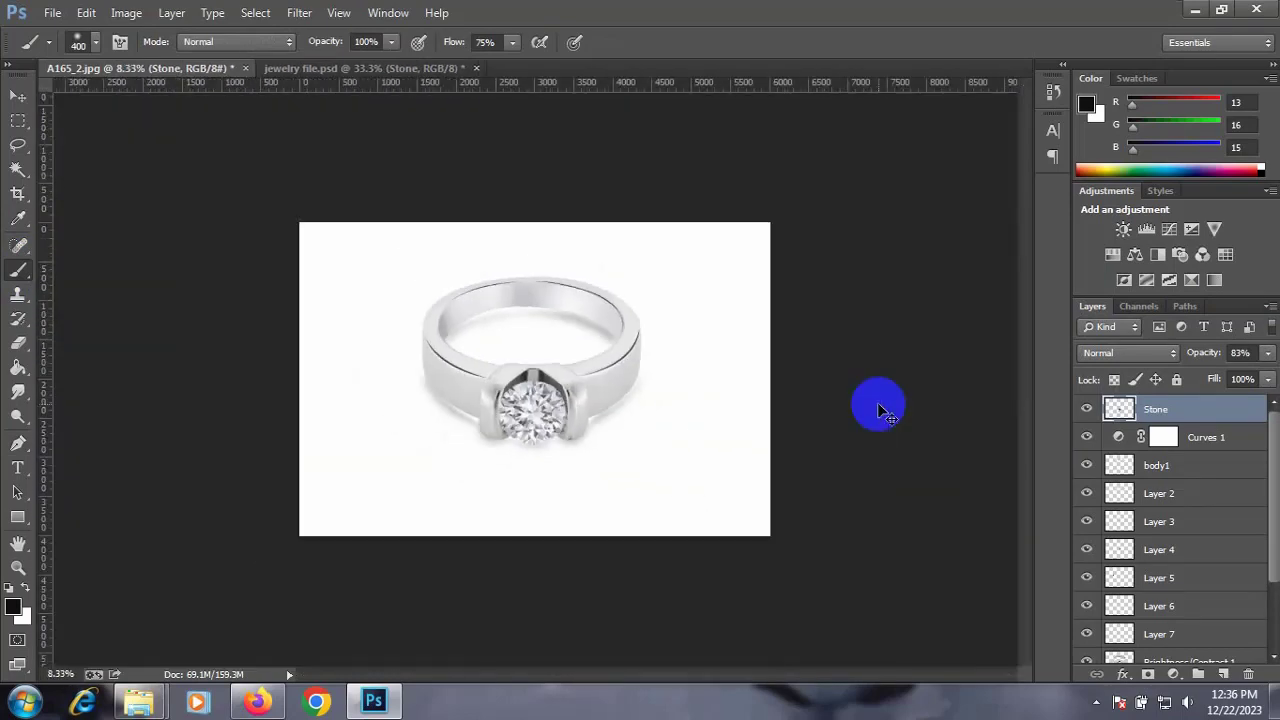
{"action": "key", "text": "ctrl+plus"}
{"action": "key", "text": "ctrl+plus"}
{"action": "key", "text": "ctrl+plus"}
{"action": "key", "text": "ctrl+plus"}
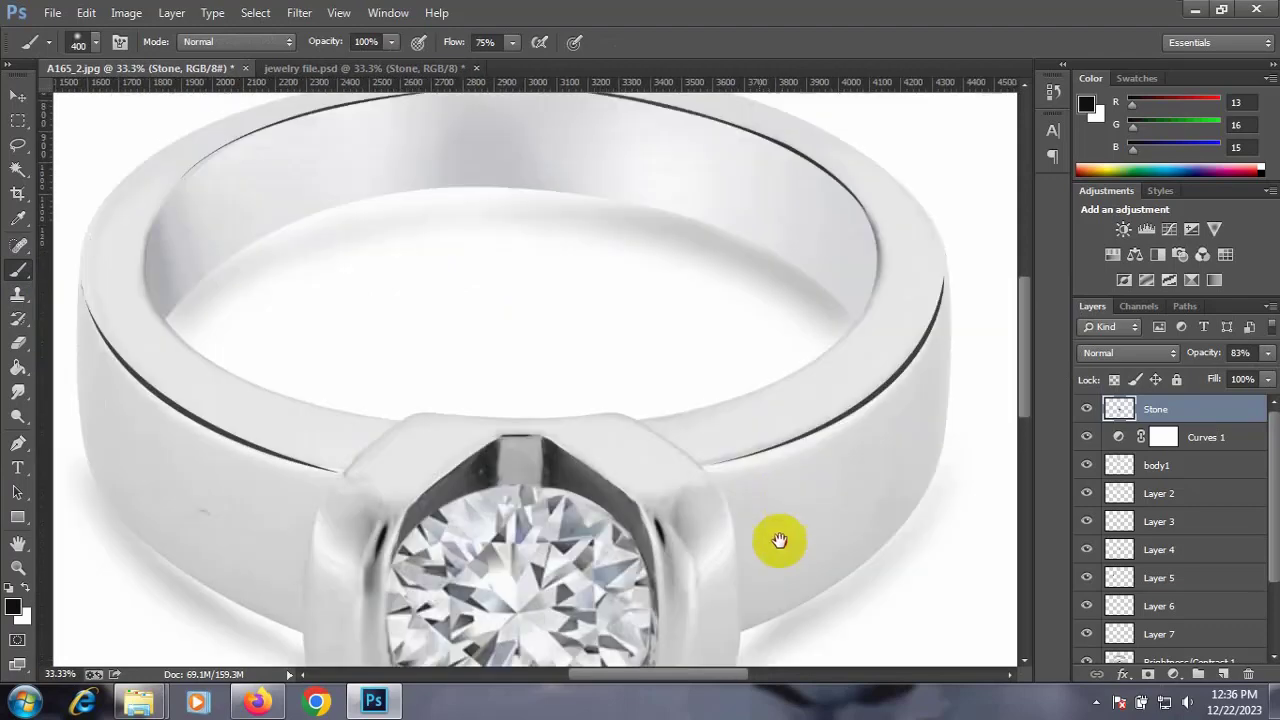
Smudge the dark top rim line on the left and right sides, then fit the image on screen
{"action": "left_click_drag", "start_coordinate": [779, 540], "coordinate": [786, 603]}
{"action": "key", "text": "r"}
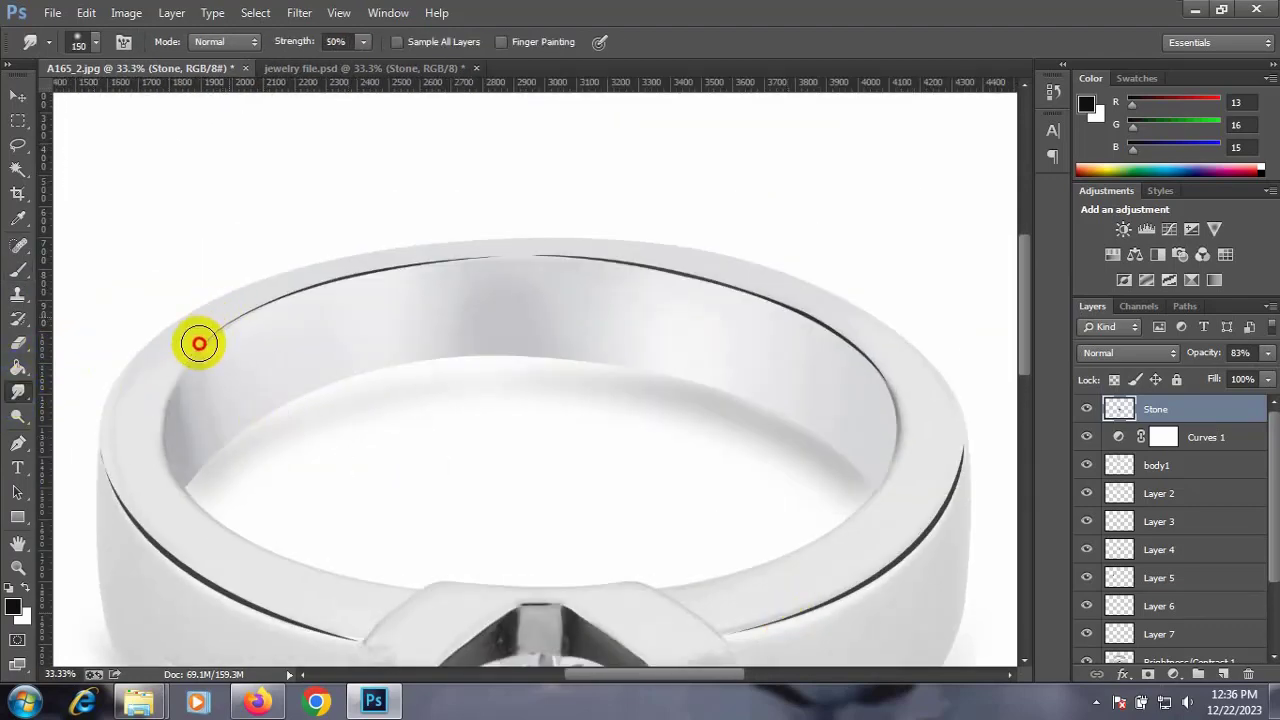
{"action": "left_click", "coordinate": [542, 260]}
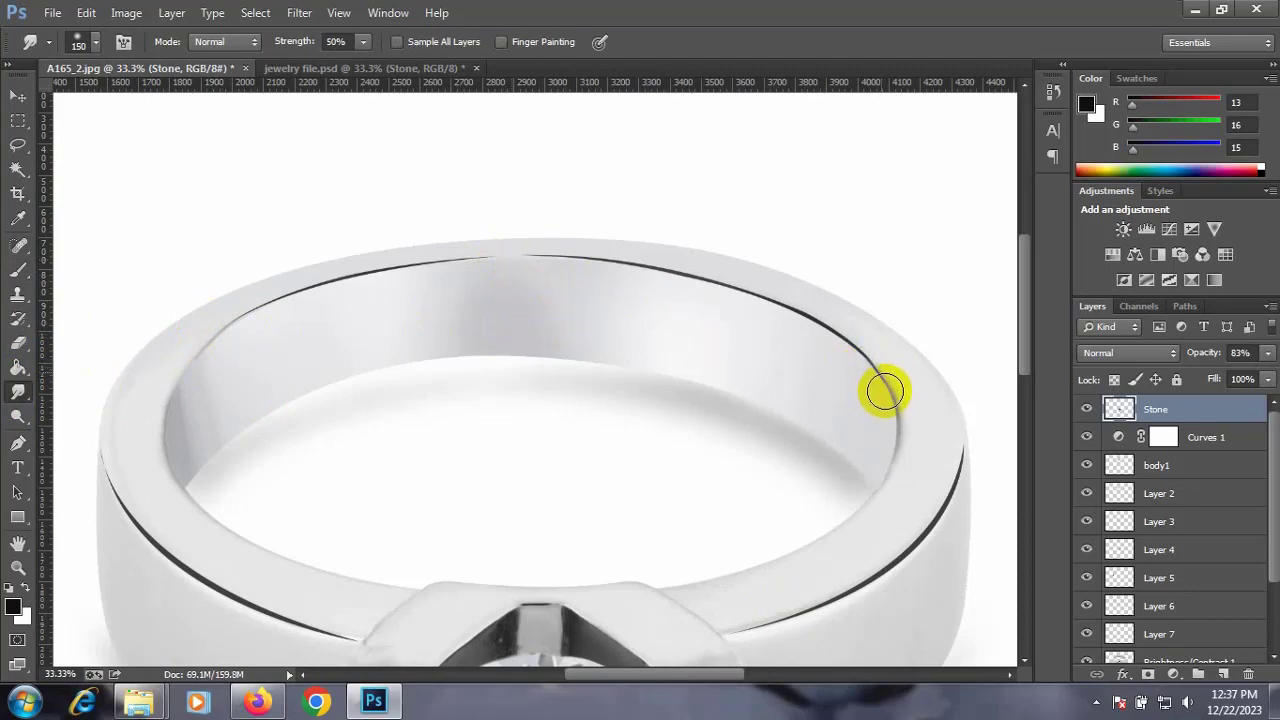
{"action": "left_click_drag", "start_coordinate": [884, 391], "coordinate": [940, 451]}
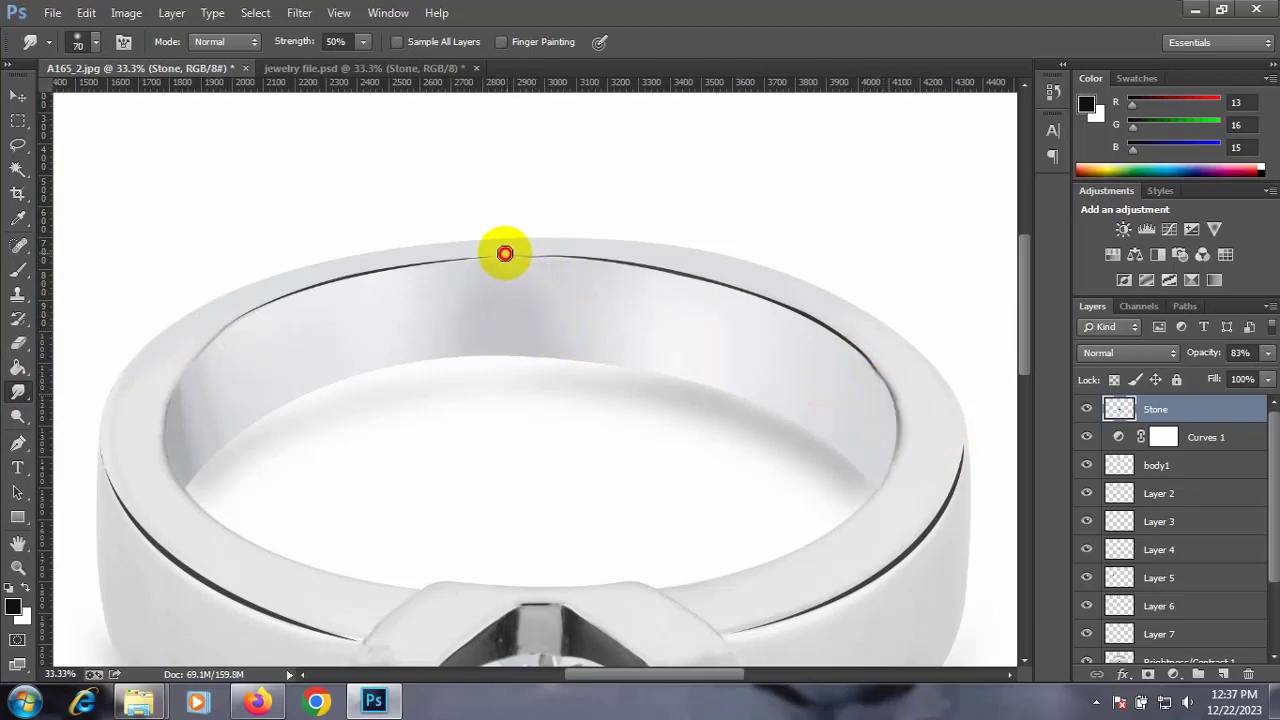
{"action": "left_click_drag", "start_coordinate": [520, 245], "coordinate": [588, 330]}
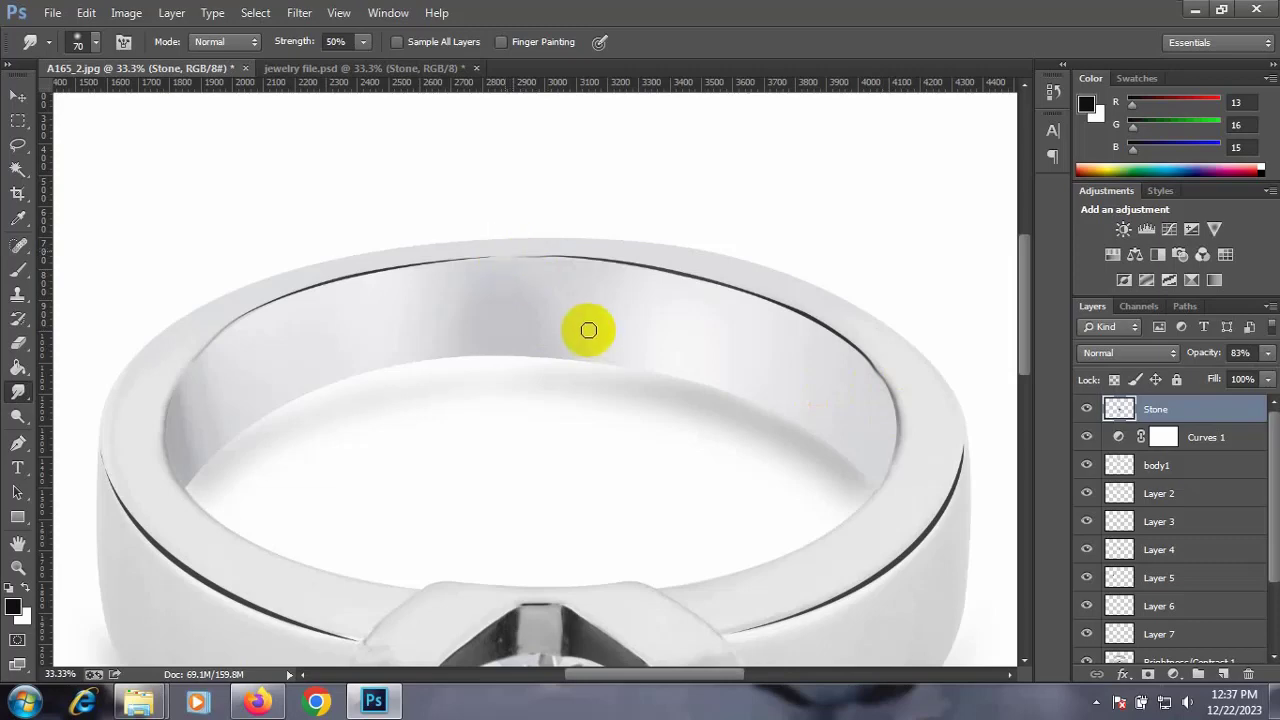
{"action": "key", "text": "ctrl+0"}
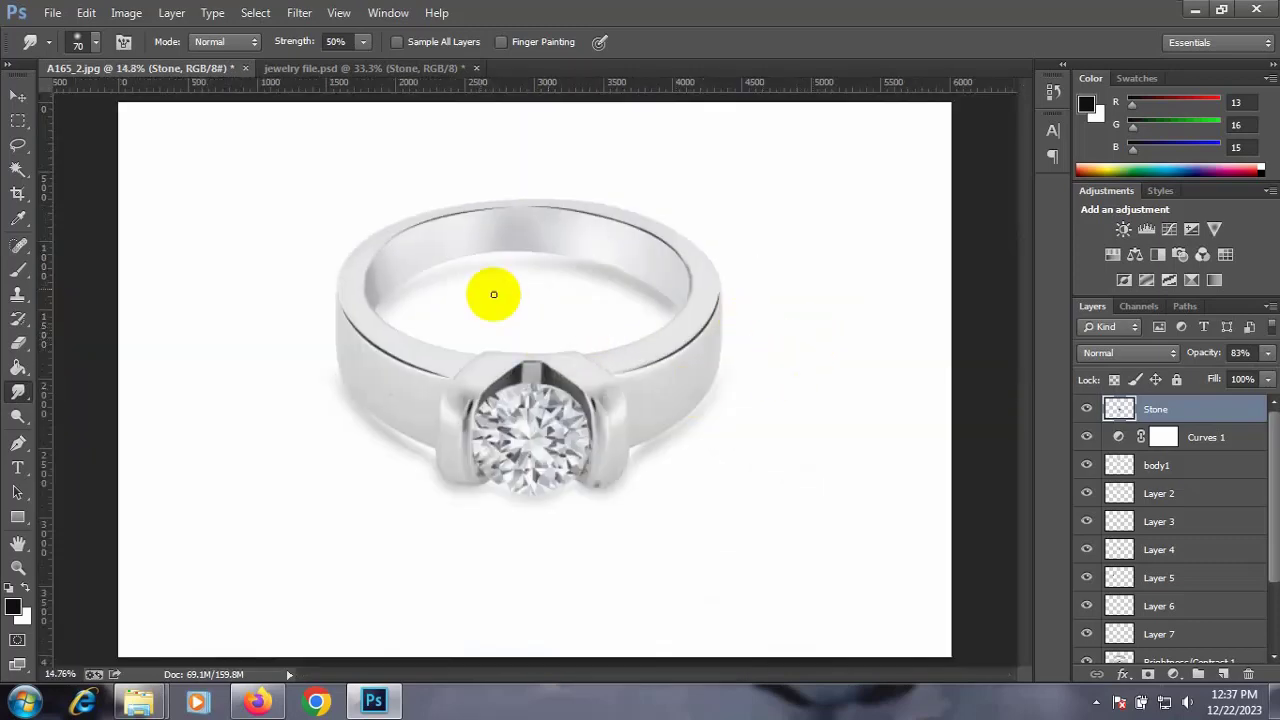
{"action": "left_click", "coordinate": [52, 12]}
{"action": "left_click", "coordinate": [720, 15]}
Select all the retouch layers and group them into Group 1
{"action": "scroll", "coordinate": [1186, 484], "scroll_direction": "down", "scroll_amount": 3}
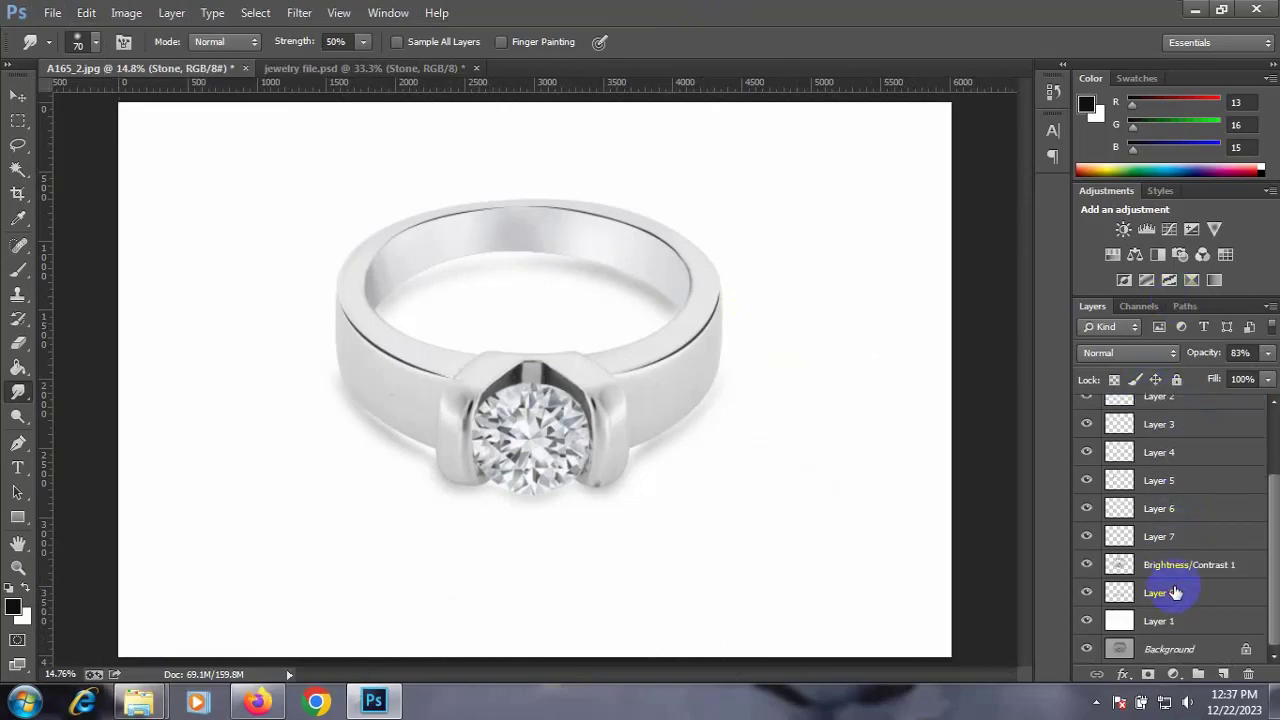
{"action": "left_click", "coordinate": [1180, 591], "text": "shift"}
{"action": "scroll", "coordinate": [1214, 437], "scroll_direction": "up", "scroll_amount": 3}
{"action": "left_click_drag", "start_coordinate": [1214, 437], "coordinate": [1222, 466]}
{"action": "left_click_drag", "start_coordinate": [1200, 672], "coordinate": [1198, 673]}
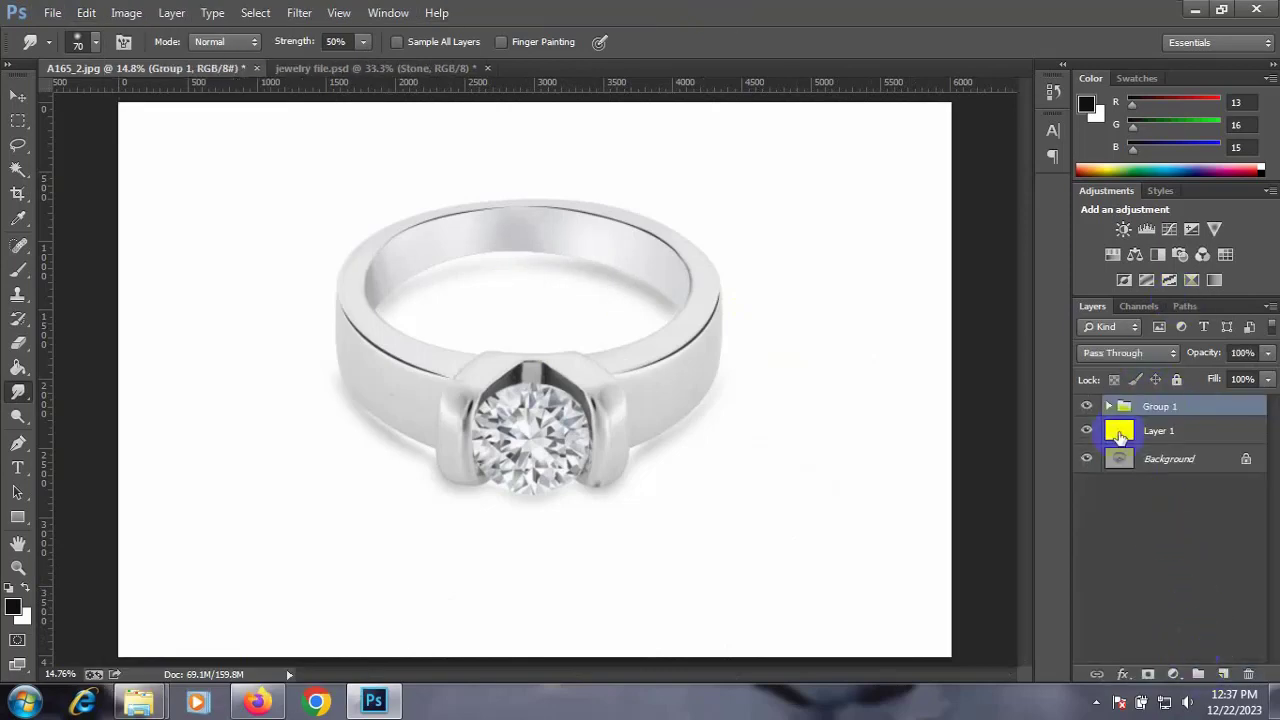
Toggle Group 1's visibility to compare with the original, then start Save As
{"action": "left_click", "coordinate": [1088, 406]}
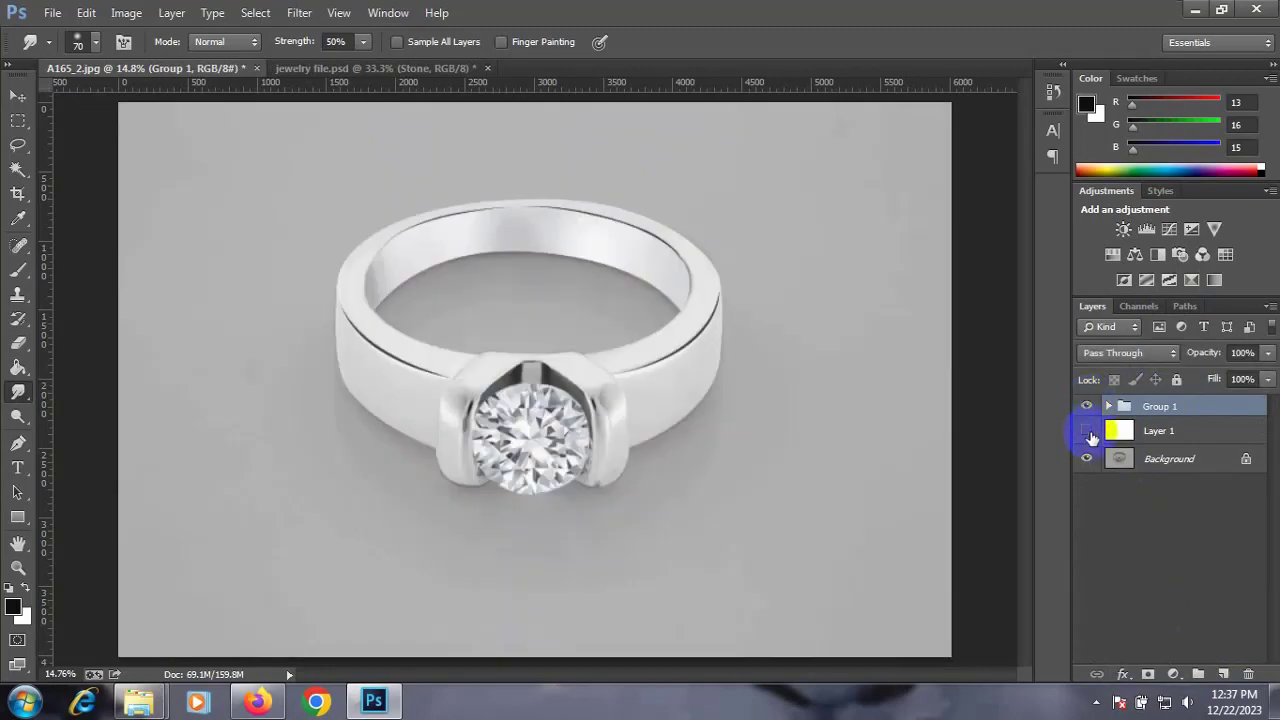
{"action": "left_click", "coordinate": [1086, 431]}
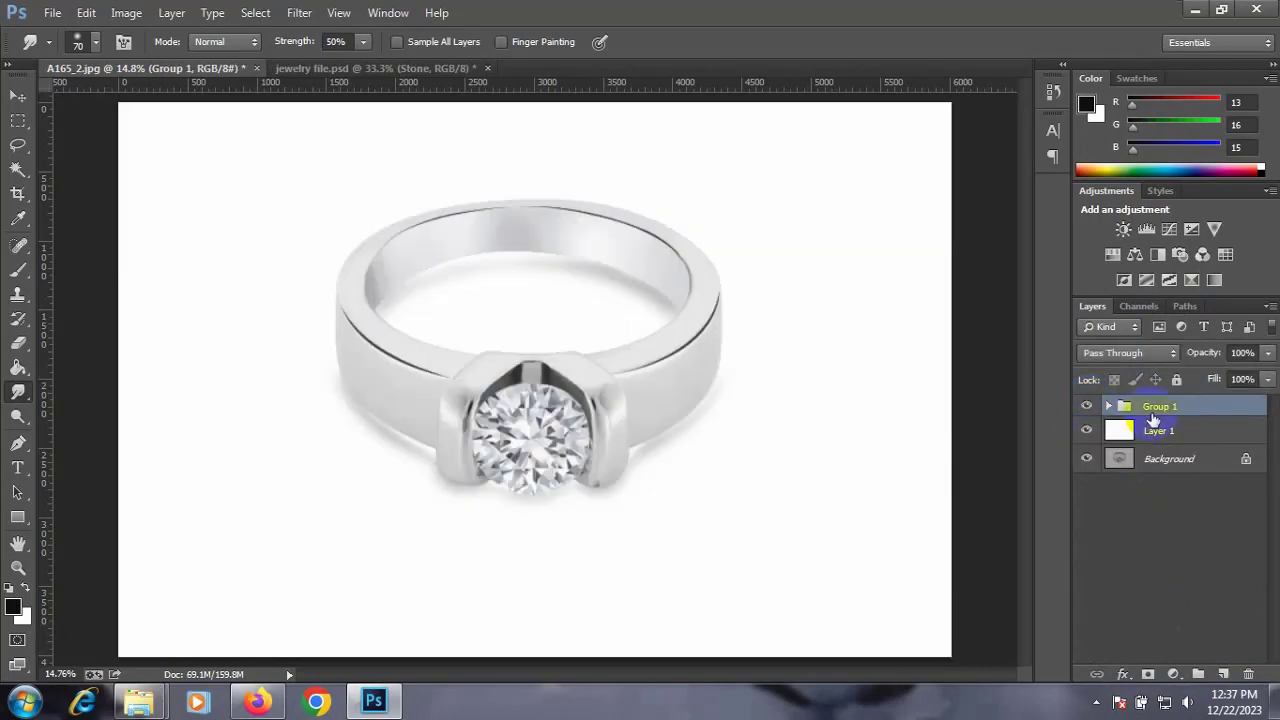
{"action": "left_click", "coordinate": [52, 12]}
{"action": "left_click", "coordinate": [265, 238]}
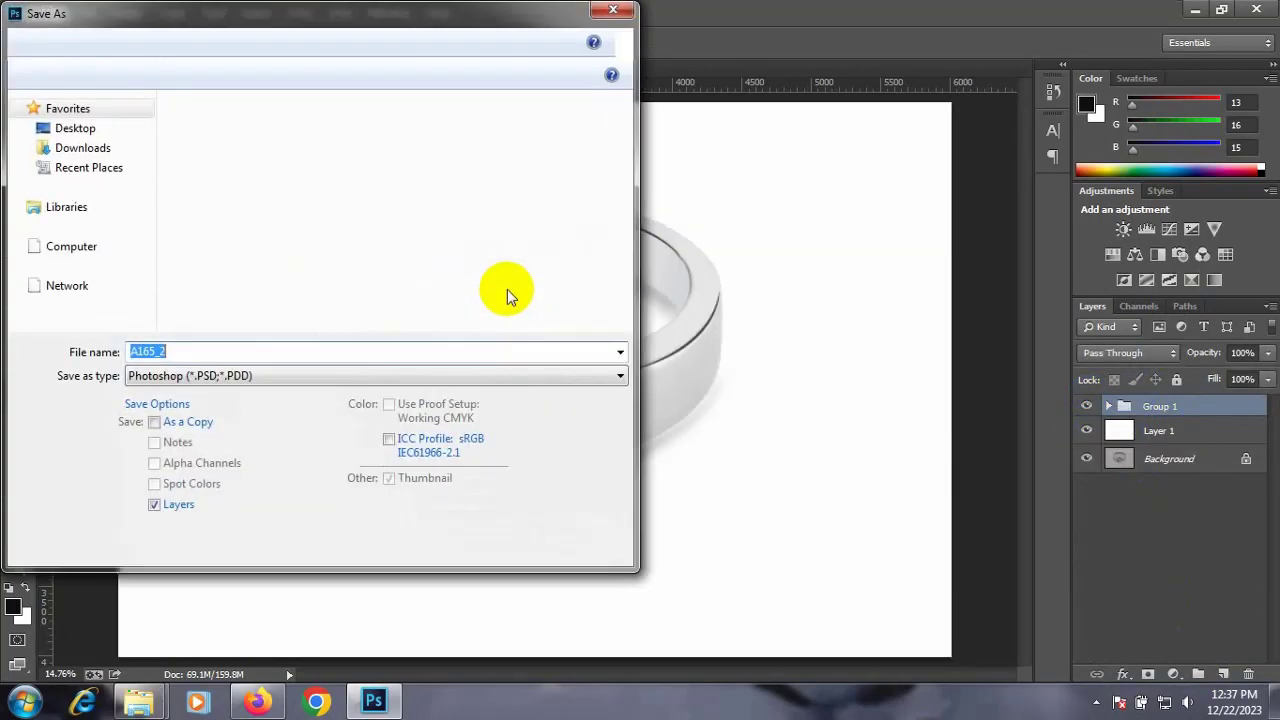
Save the image as JPEG A165_2 with Baseline ("Standard") format at quality 12
{"action": "left_click", "coordinate": [297, 374]}
{"action": "left_click", "coordinate": [225, 492]}
{"action": "double_click", "coordinate": [214, 352]}
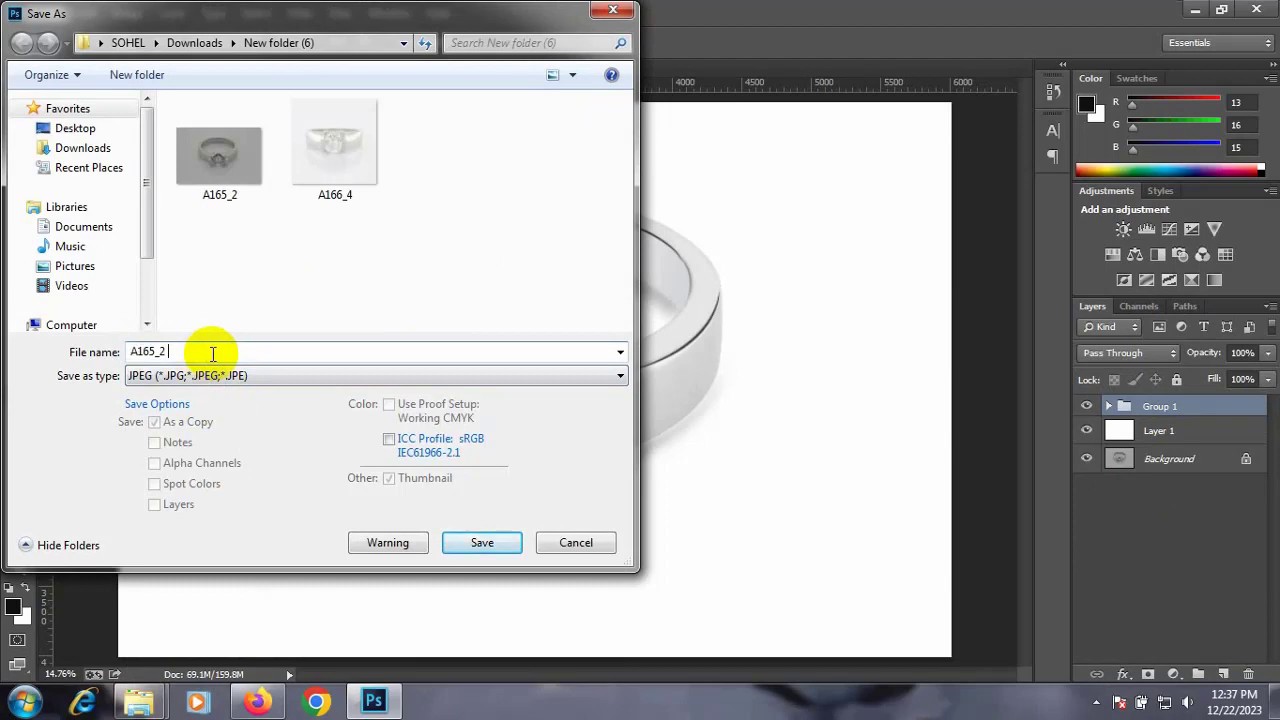
{"action": "type", "text": "NEW"}
{"action": "left_click", "coordinate": [482, 542]}
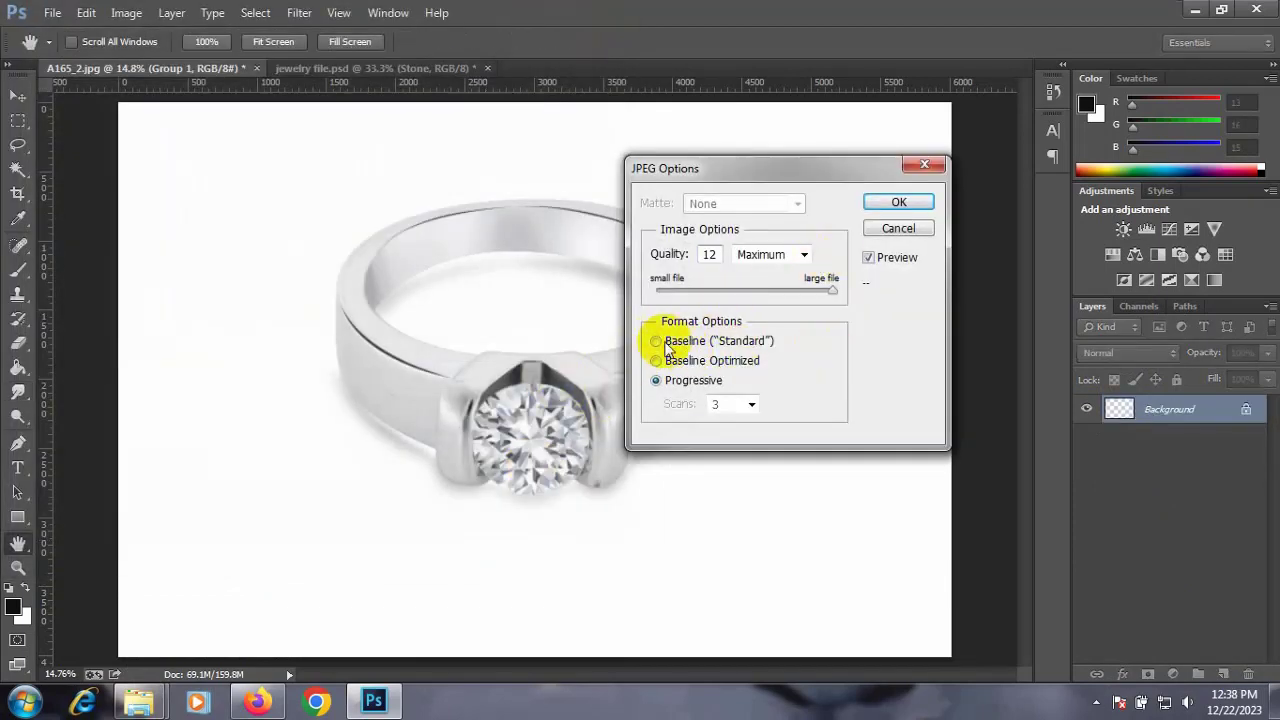
{"action": "left_click", "coordinate": [657, 341]}
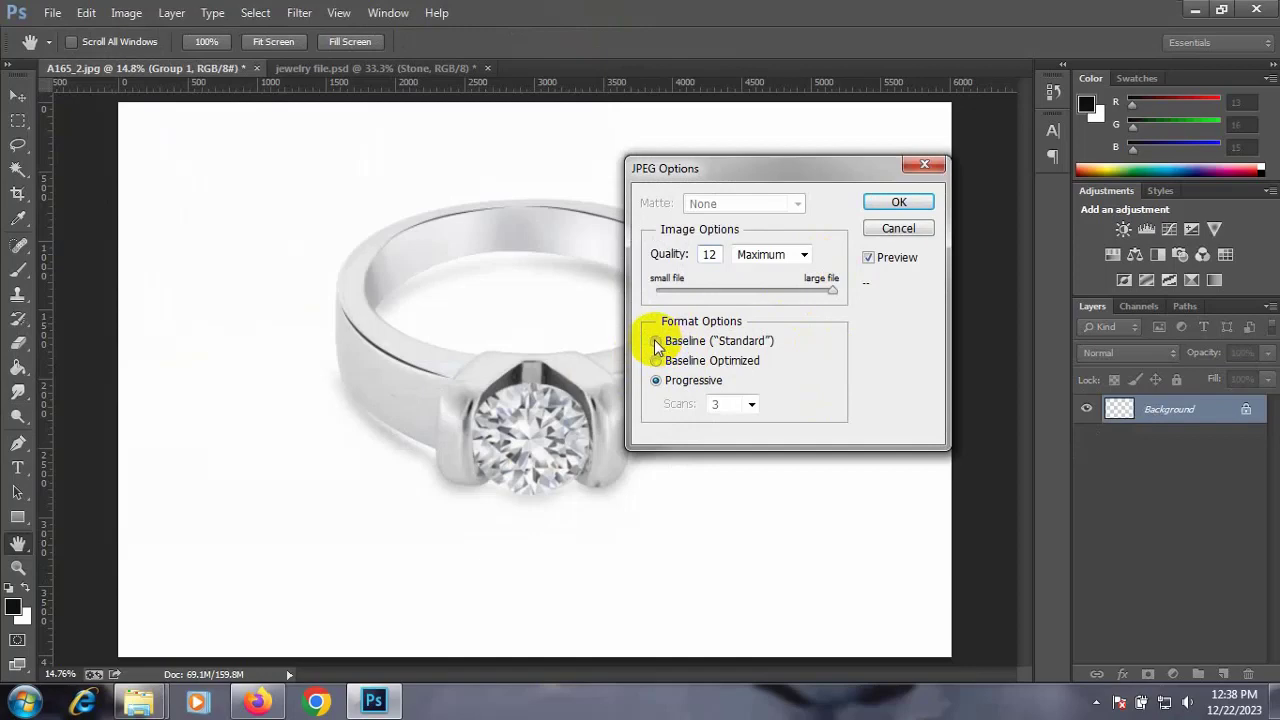
{"action": "left_click", "coordinate": [899, 203]}
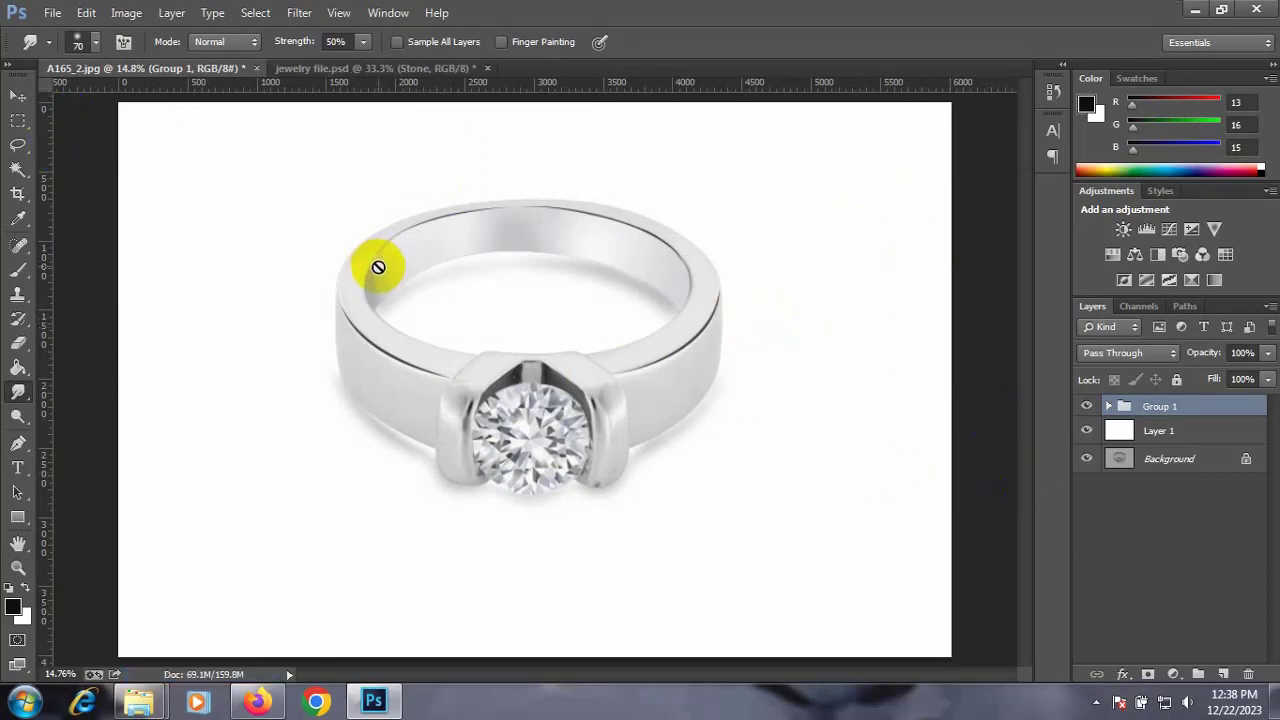
Widen the canvas for a before/after comparison of the ring, then revert it to original size
{"action": "key", "text": "ctrl+minus"}
{"action": "key", "text": "ctrl+minus"}
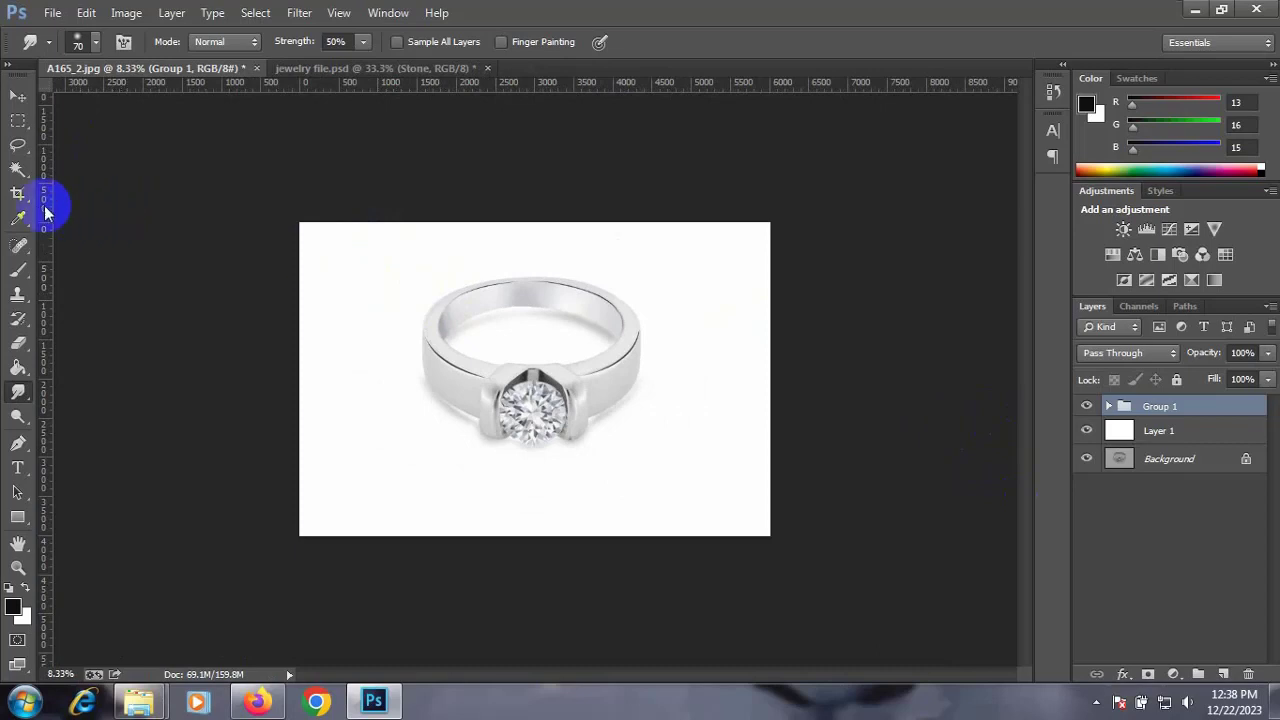
{"action": "key", "text": "c"}
{"action": "left_click_drag", "start_coordinate": [769, 379], "coordinate": [886, 374]}
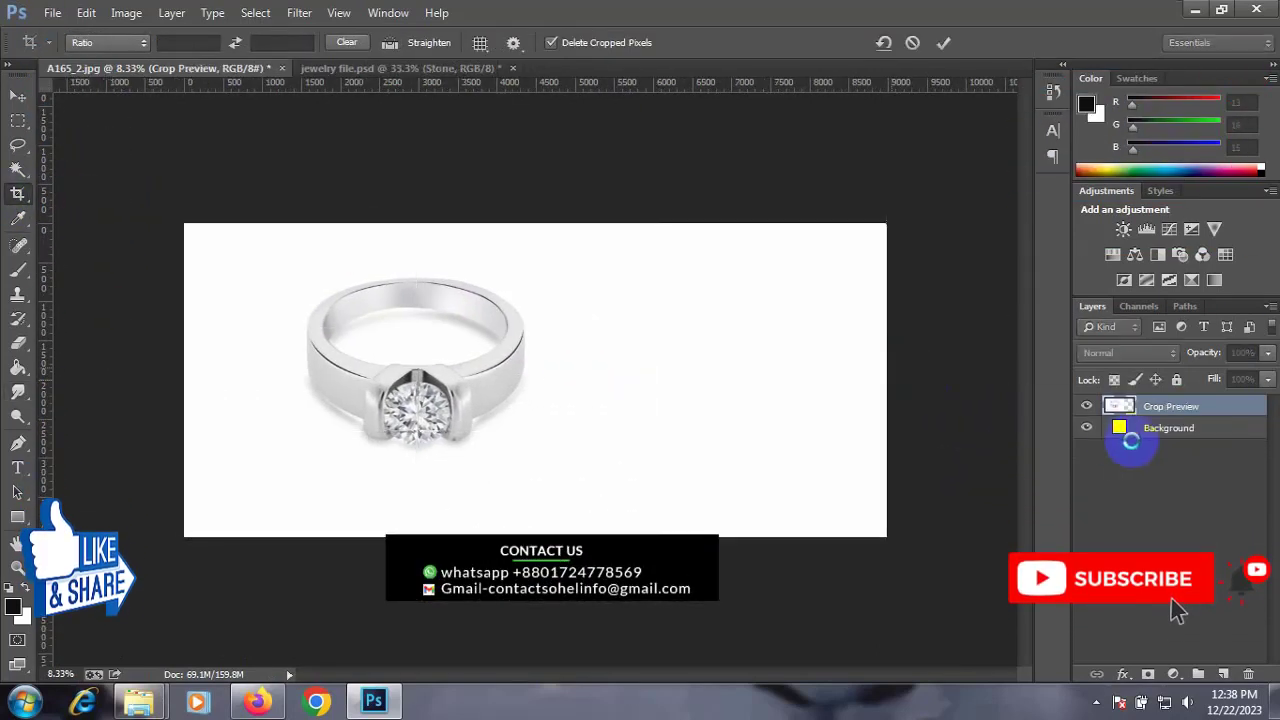
{"action": "key", "text": "v"}
{"action": "left_click_drag", "start_coordinate": [522, 383], "coordinate": [824, 384]}
{"action": "left_click", "coordinate": [1087, 427]}
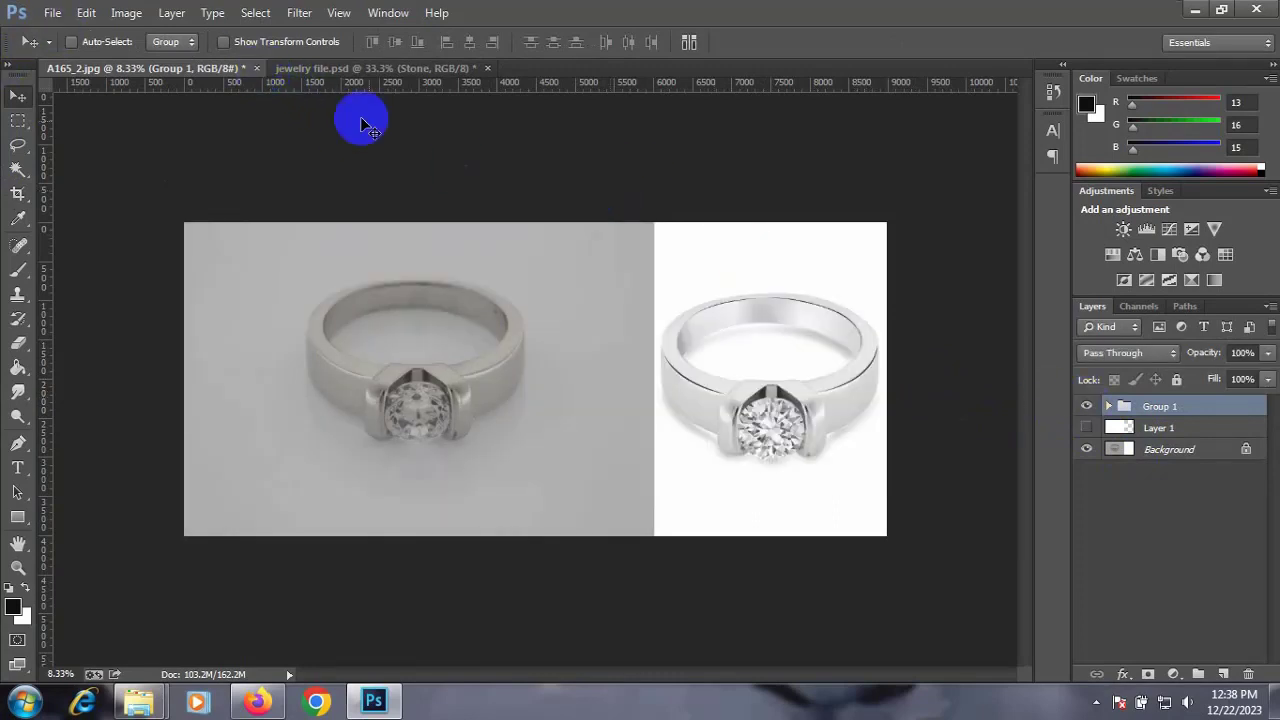
{"action": "key", "text": "ctrl+z"}
{"action": "key", "text": "ctrl+z"}
{"action": "key", "text": "ctrl+alt+z"}
{"action": "key", "text": "ctrl+alt+z"}
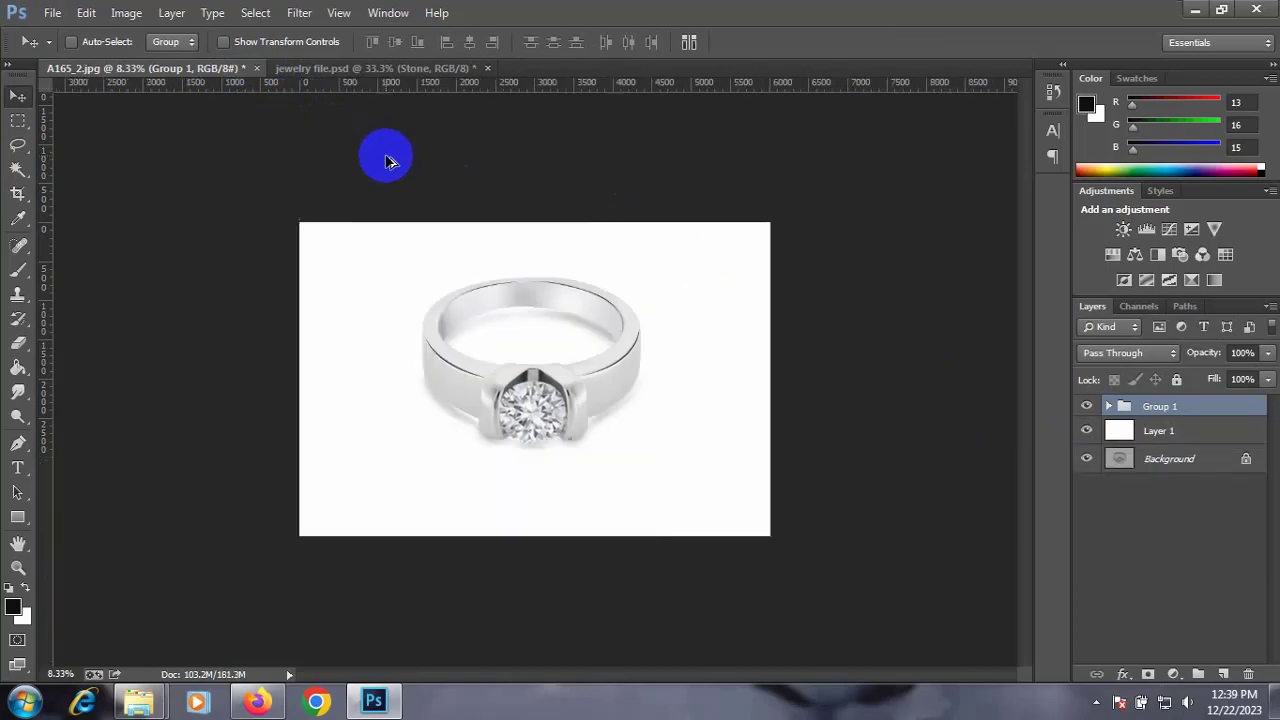
Save the layered retouch as Photoshop file A165_2.psd
{"action": "left_click", "coordinate": [52, 12]}
{"action": "left_click", "coordinate": [101, 240]}
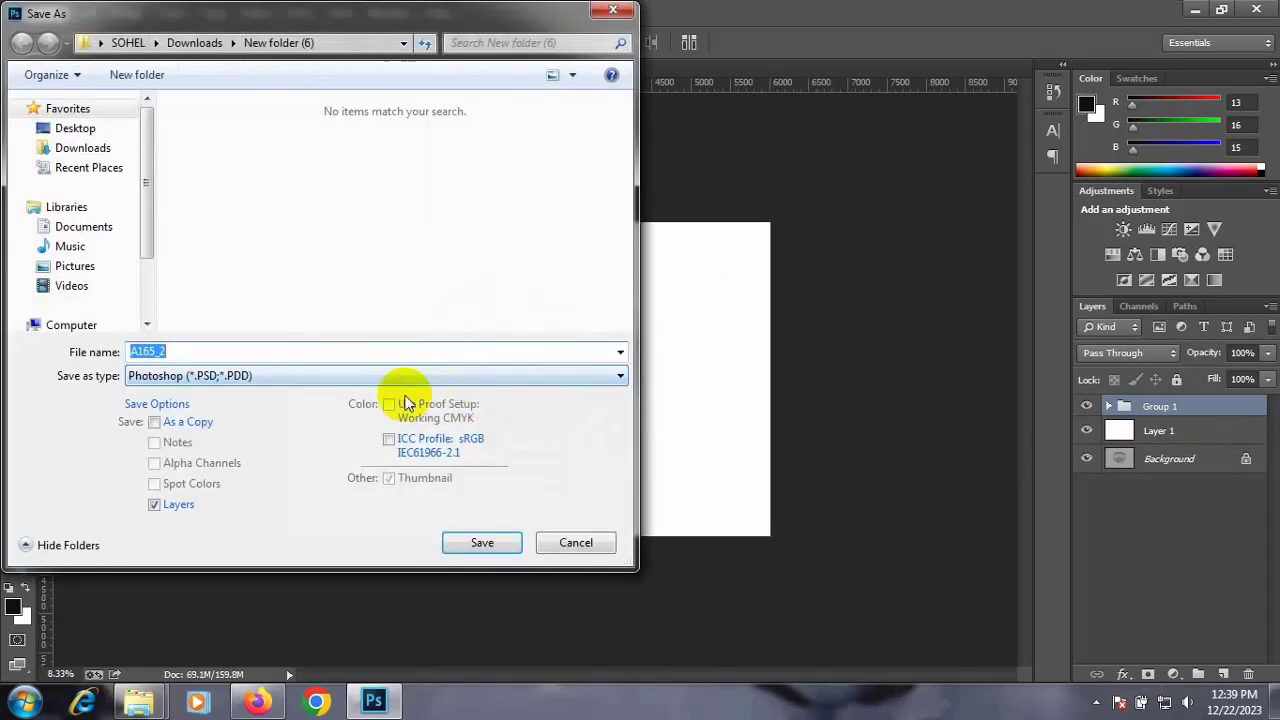
{"action": "left_click", "coordinate": [479, 539]}
{"action": "left_click", "coordinate": [820, 213]}
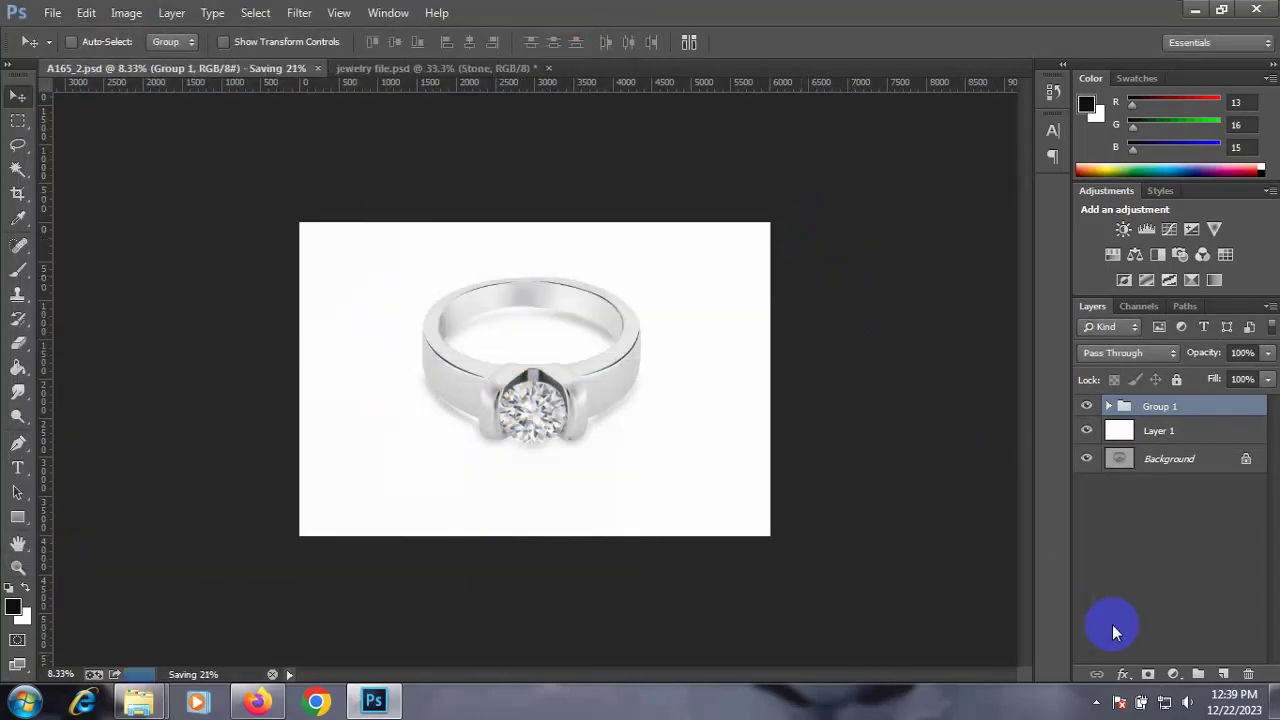